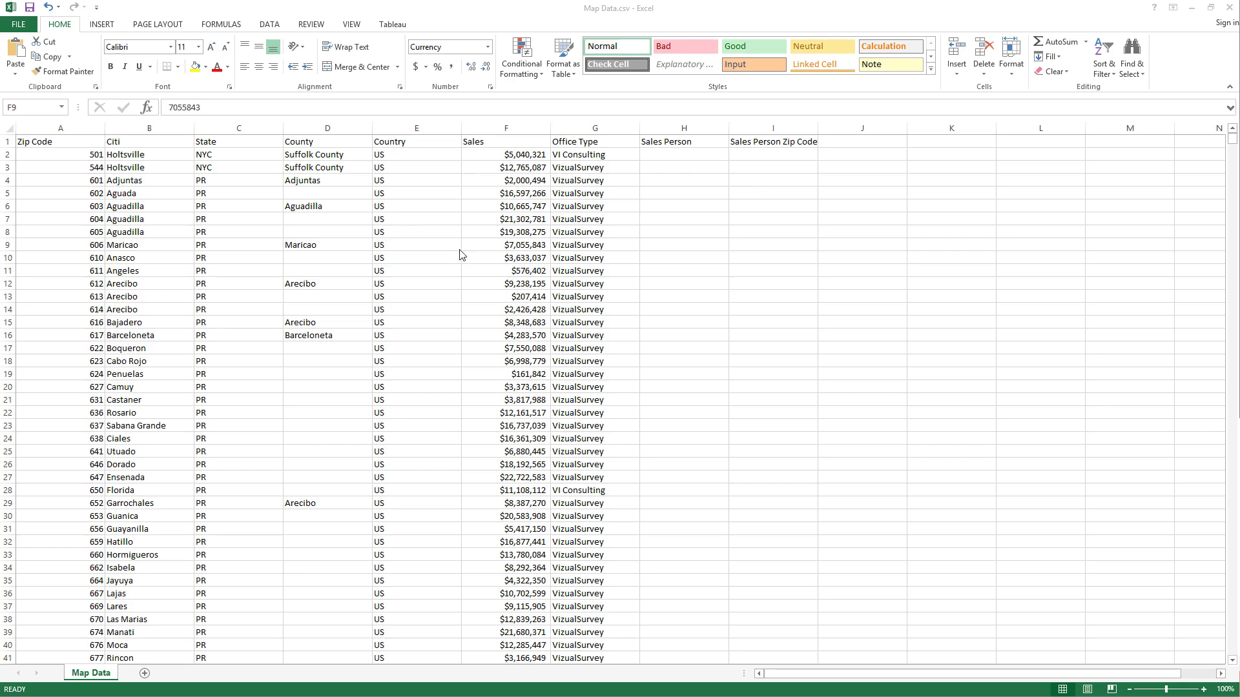
Step: Look through the Map Data.csv sales records, switch to Tableau and connect to Map Data.csv as a text file
{"action": "scroll", "coordinate": [462, 250], "scroll_direction": "down", "scroll_amount": 19}
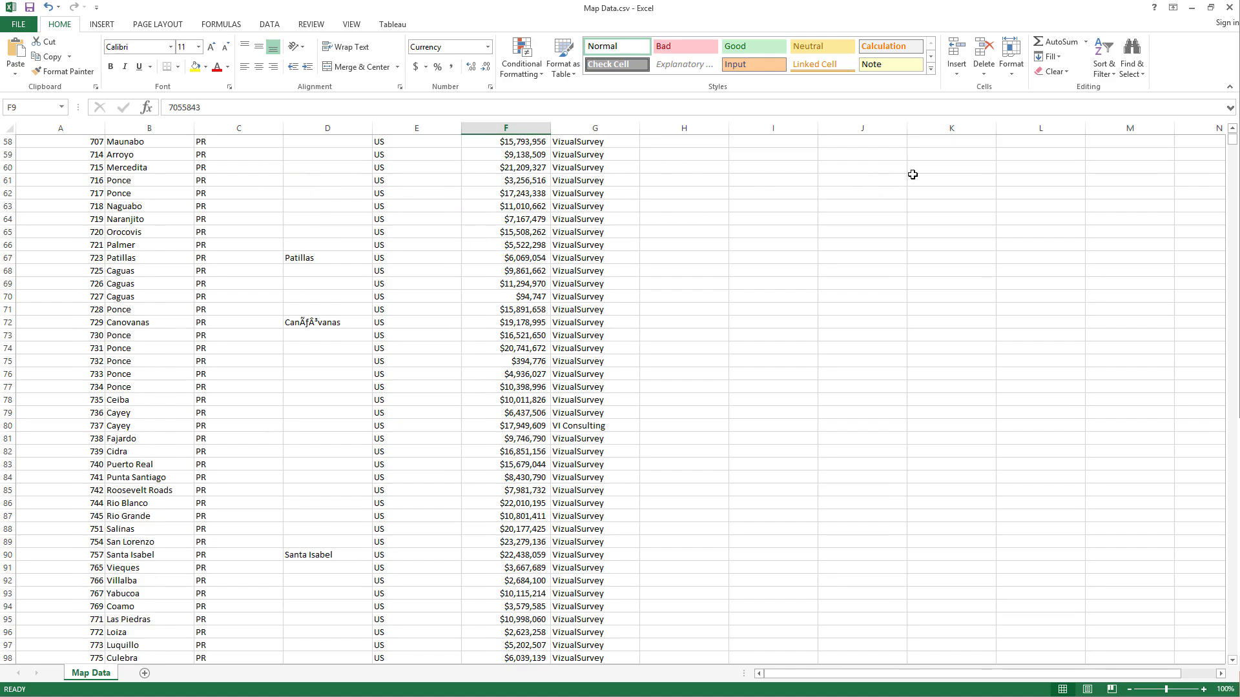
{"action": "left_click", "coordinate": [1191, 7]}
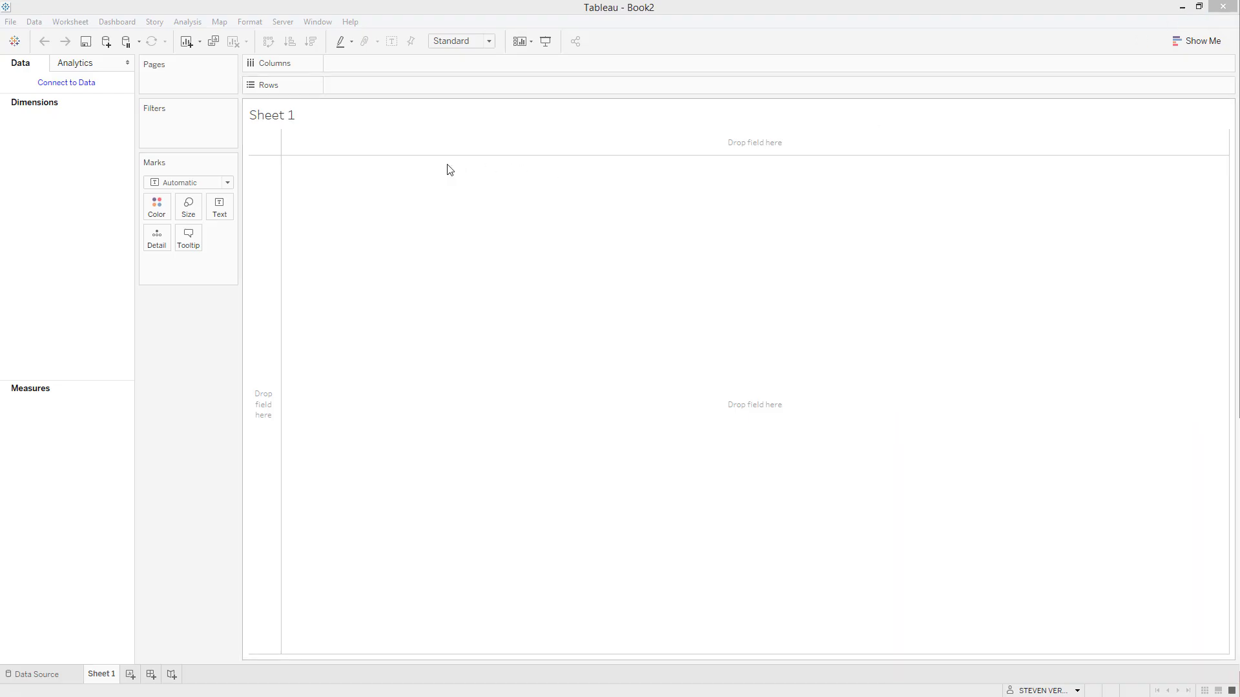
{"action": "left_click", "coordinate": [66, 83]}
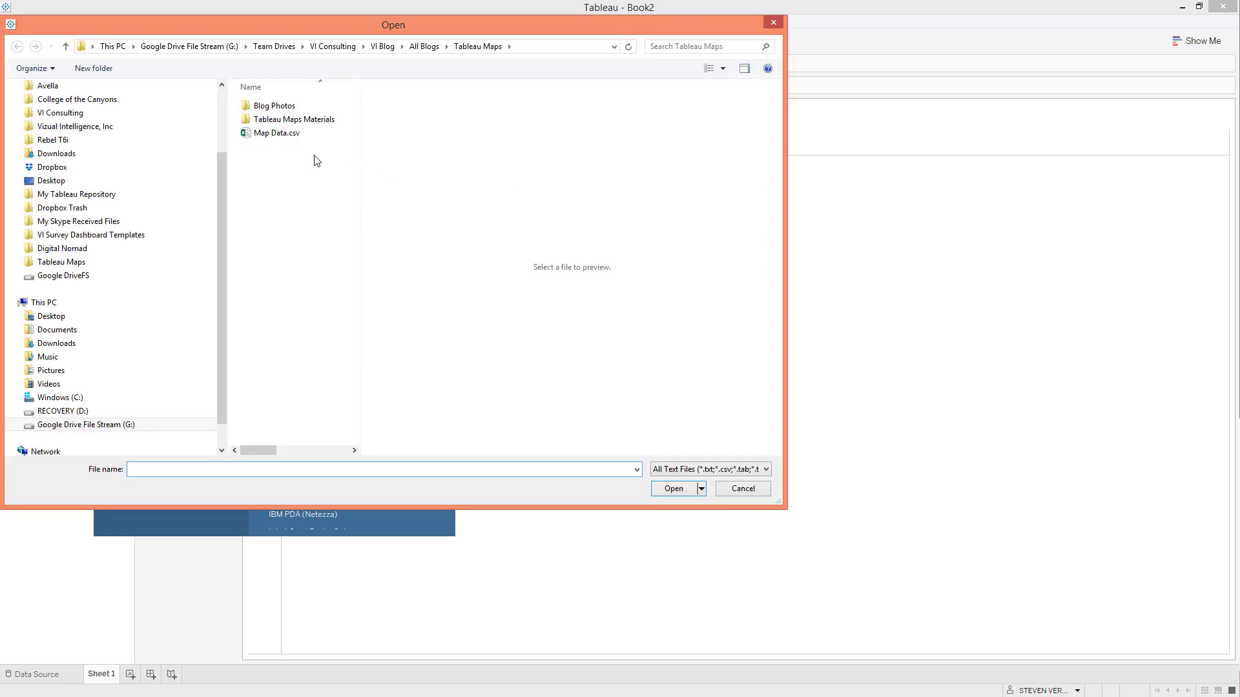
{"action": "double_click", "coordinate": [276, 134]}
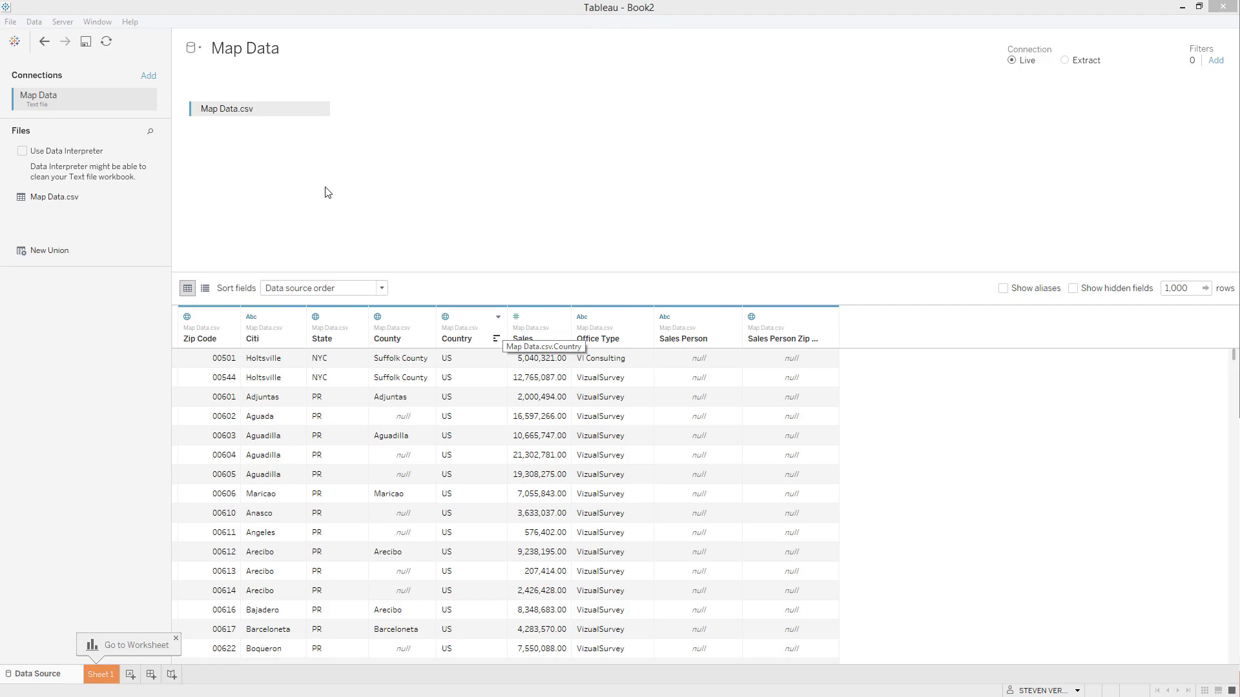
Step: Assign the City geographic role to the Citi column and rename the column City
{"action": "left_click", "coordinate": [253, 321]}
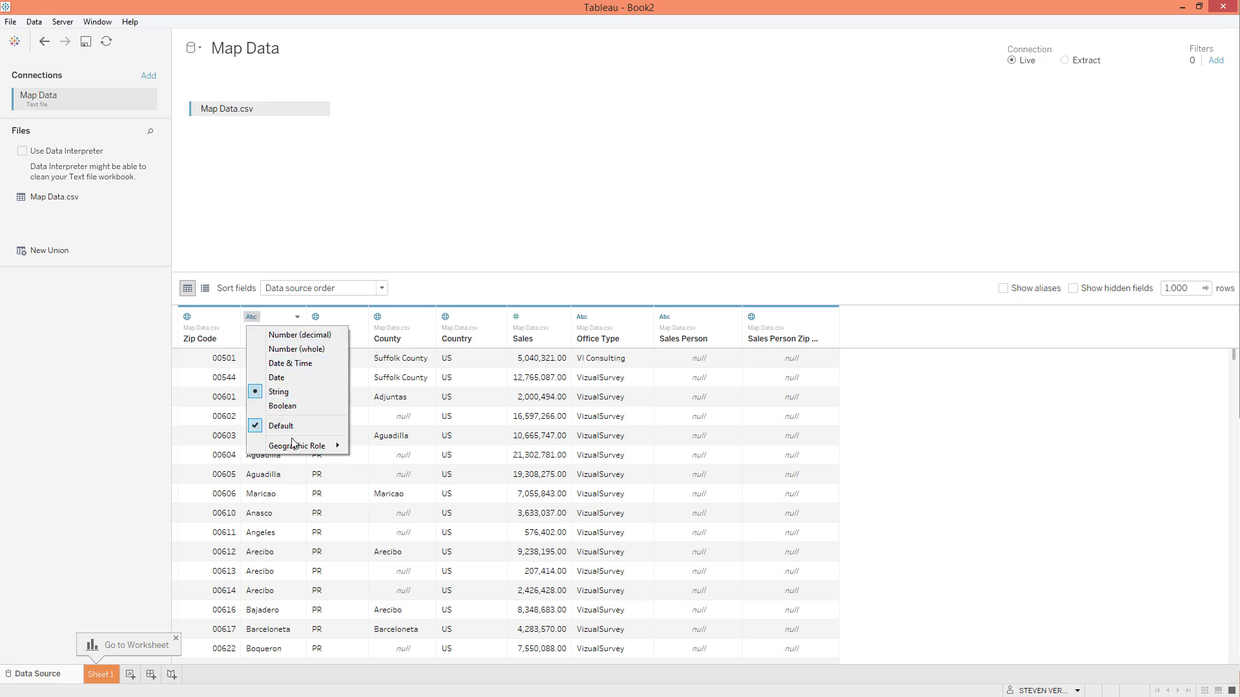
{"action": "mouse_move", "coordinate": [299, 450]}
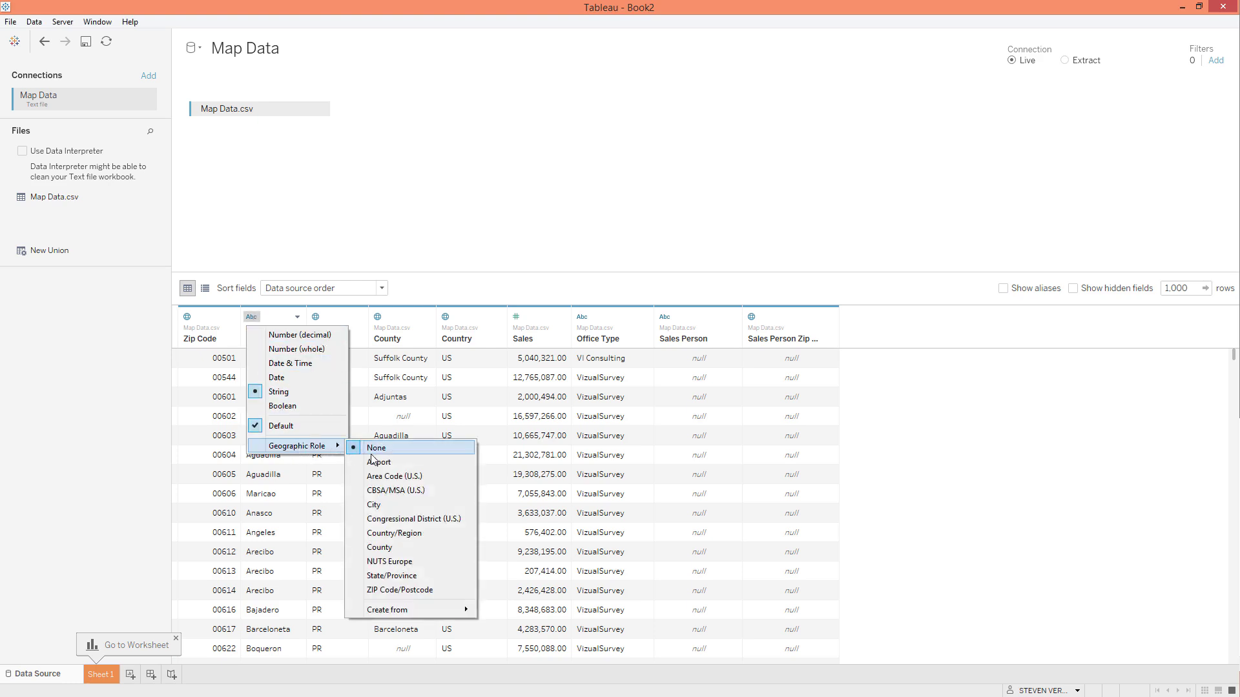
{"action": "left_click", "coordinate": [396, 511]}
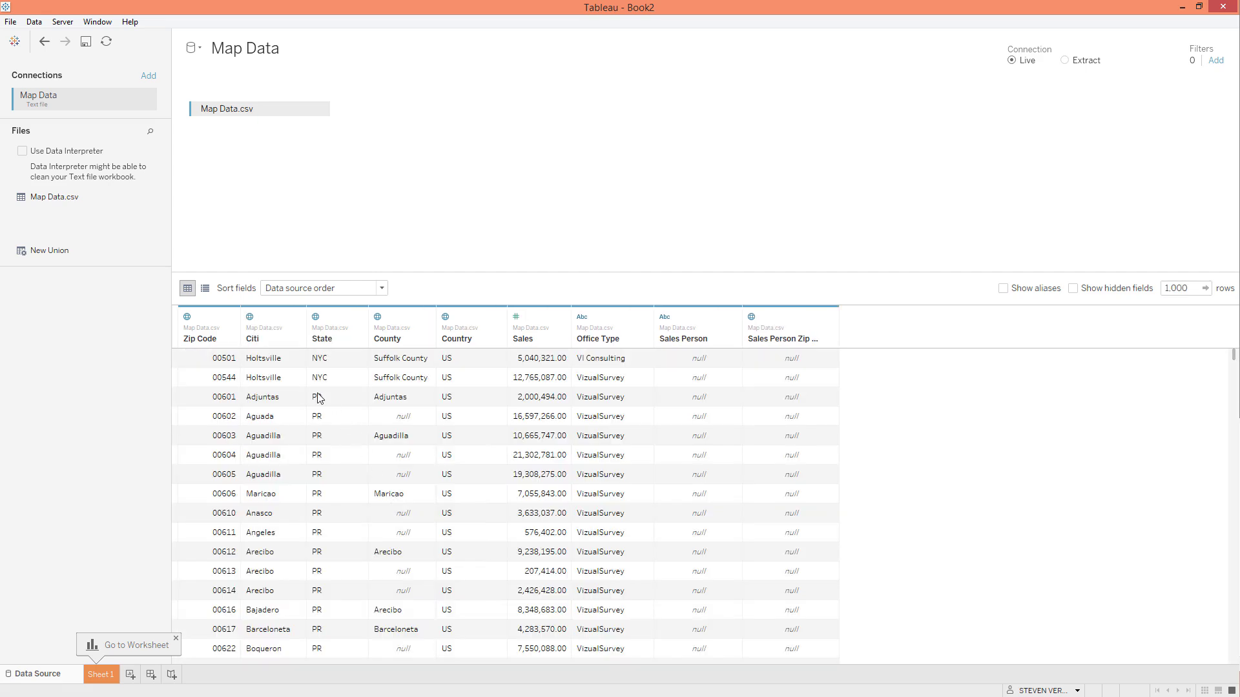
{"action": "double_click", "coordinate": [266, 342]}
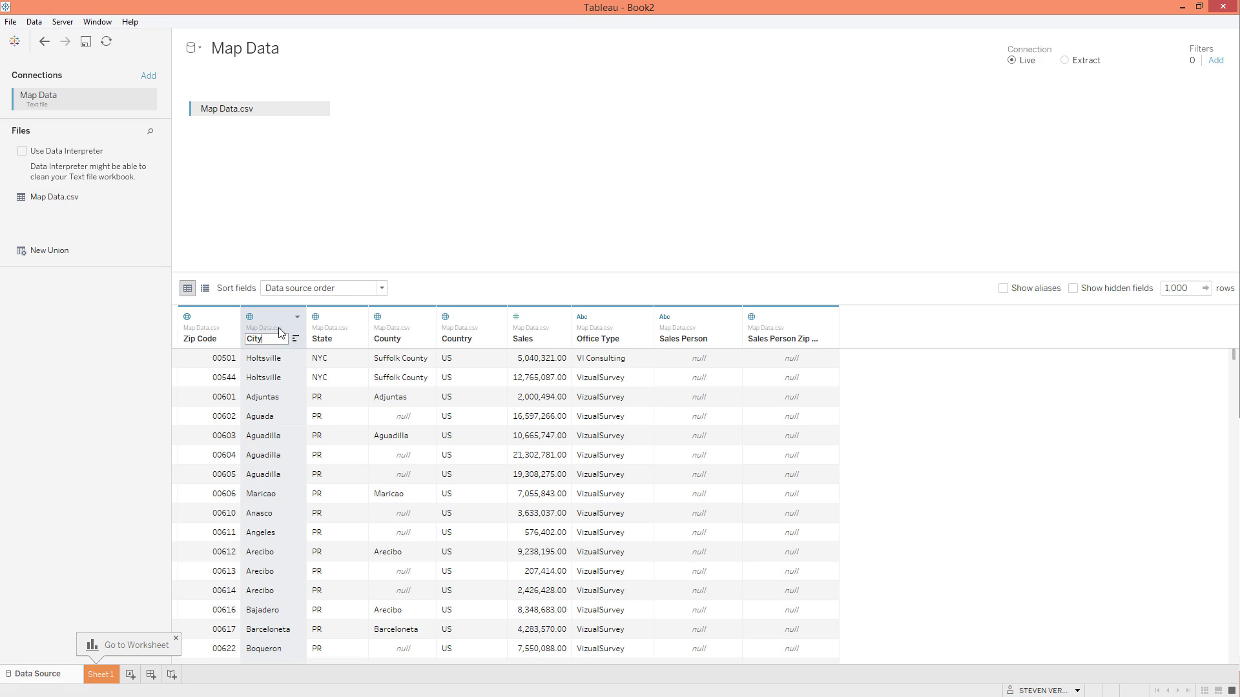
{"action": "key", "text": "Return"}
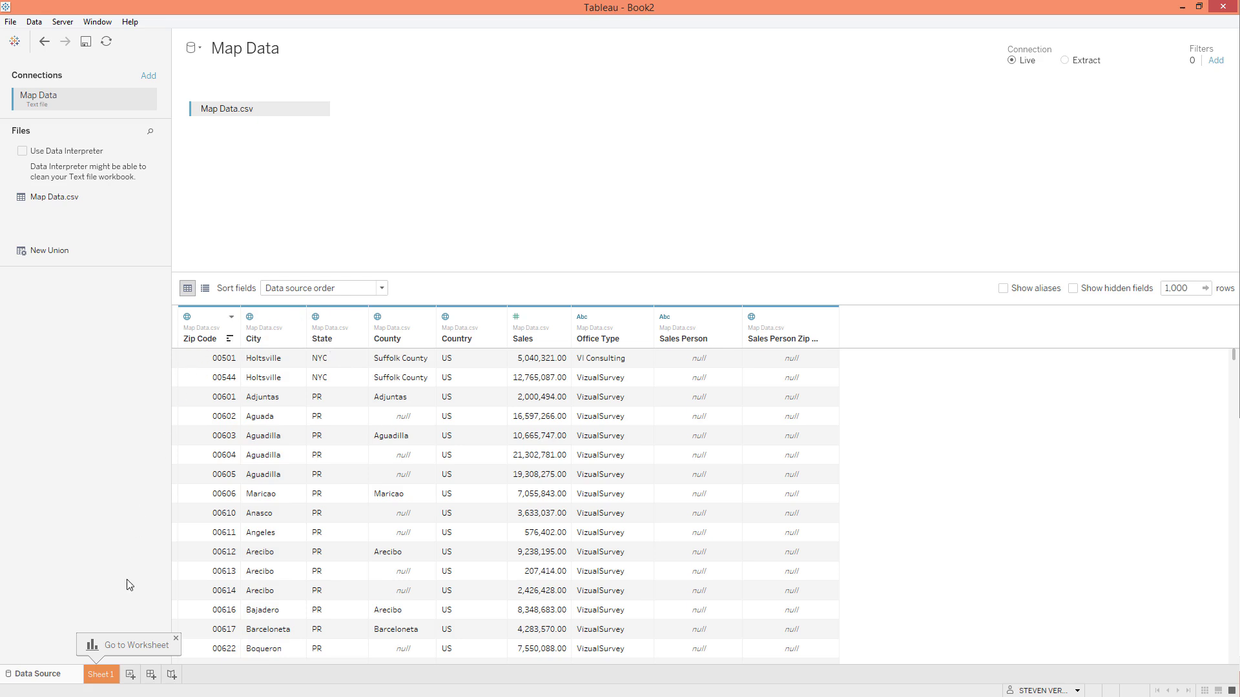
Step: Change the data source connection from live to Extract and open Sheet 1
{"action": "left_click", "coordinate": [1066, 61]}
{"action": "left_click", "coordinate": [114, 676]}
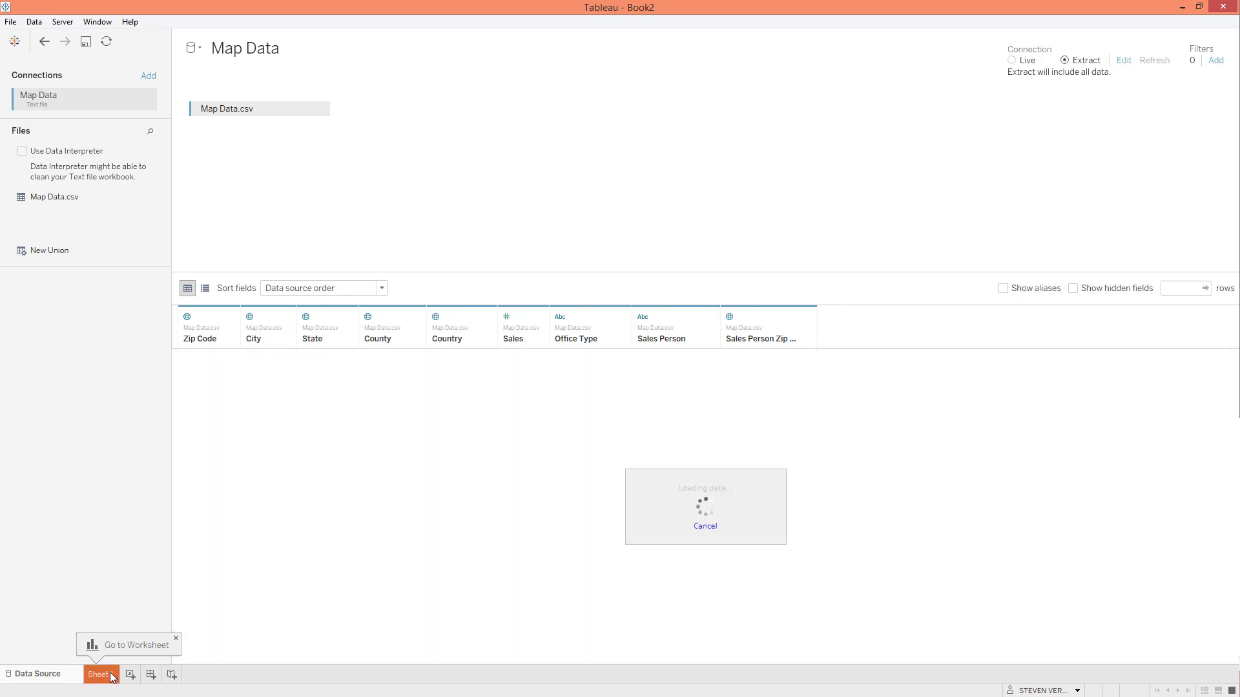
{"action": "left_click", "coordinate": [105, 225]}
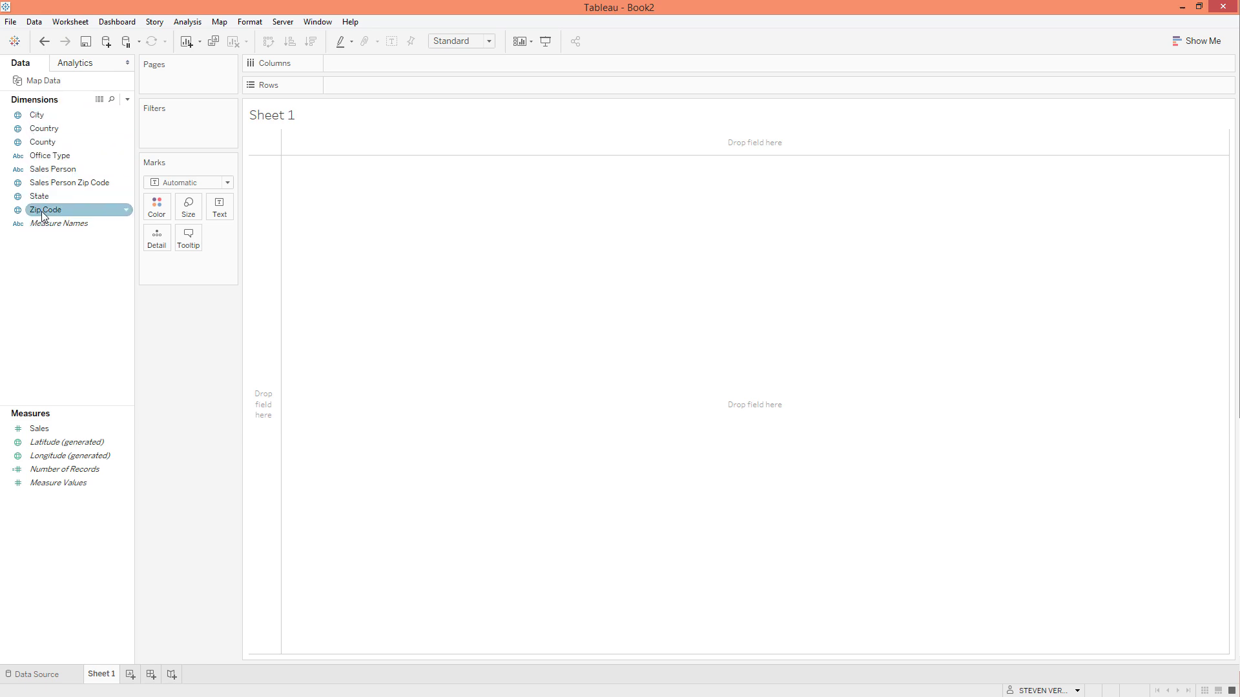
Step: Examine the geographic role options available for the City dimension
{"action": "left_click", "coordinate": [19, 121]}
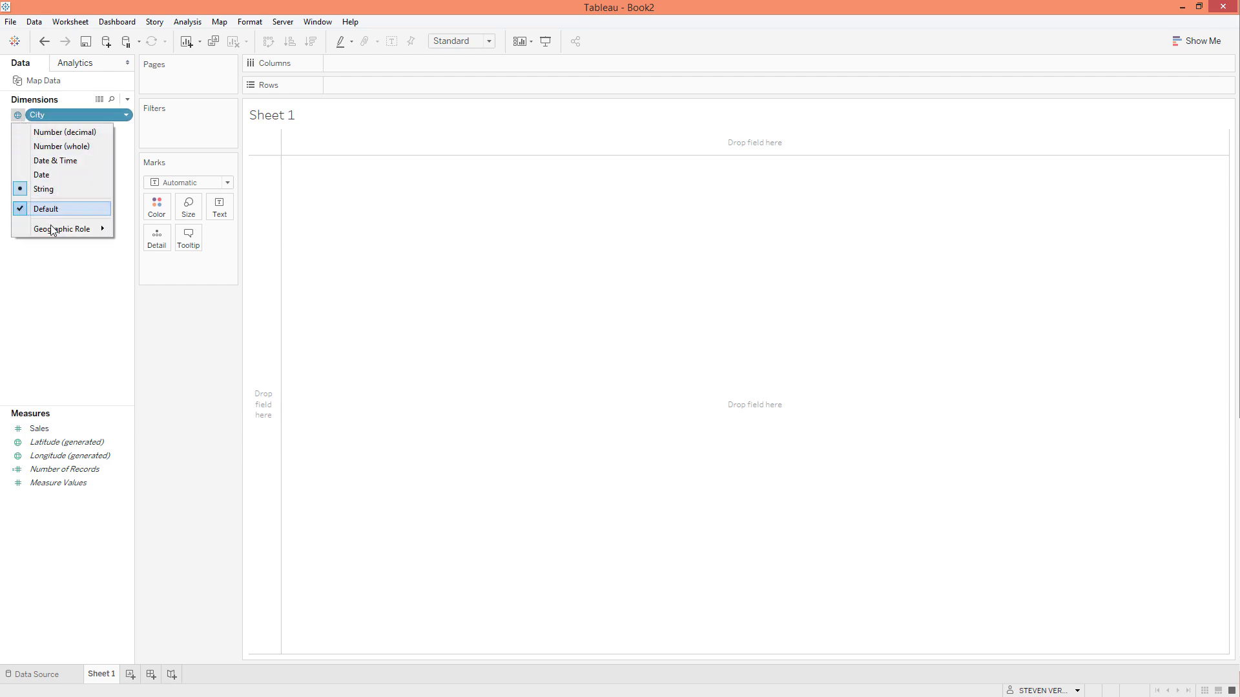
{"action": "mouse_move", "coordinate": [57, 232]}
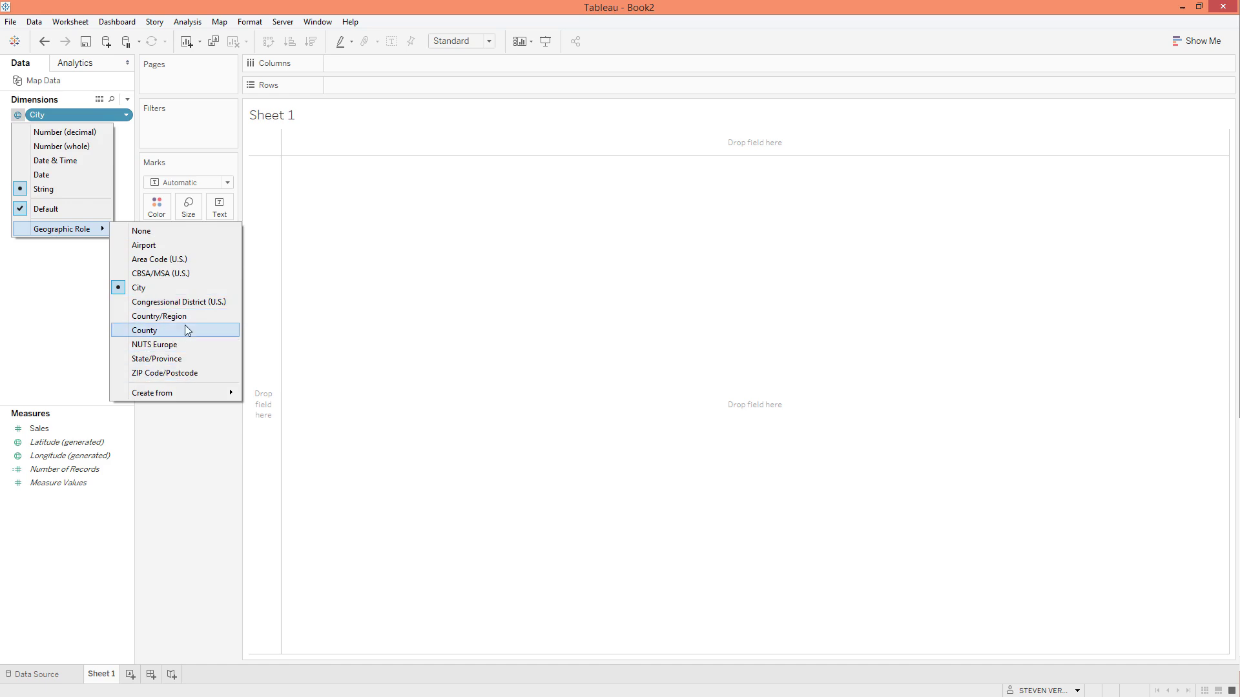
{"action": "mouse_move", "coordinate": [170, 399]}
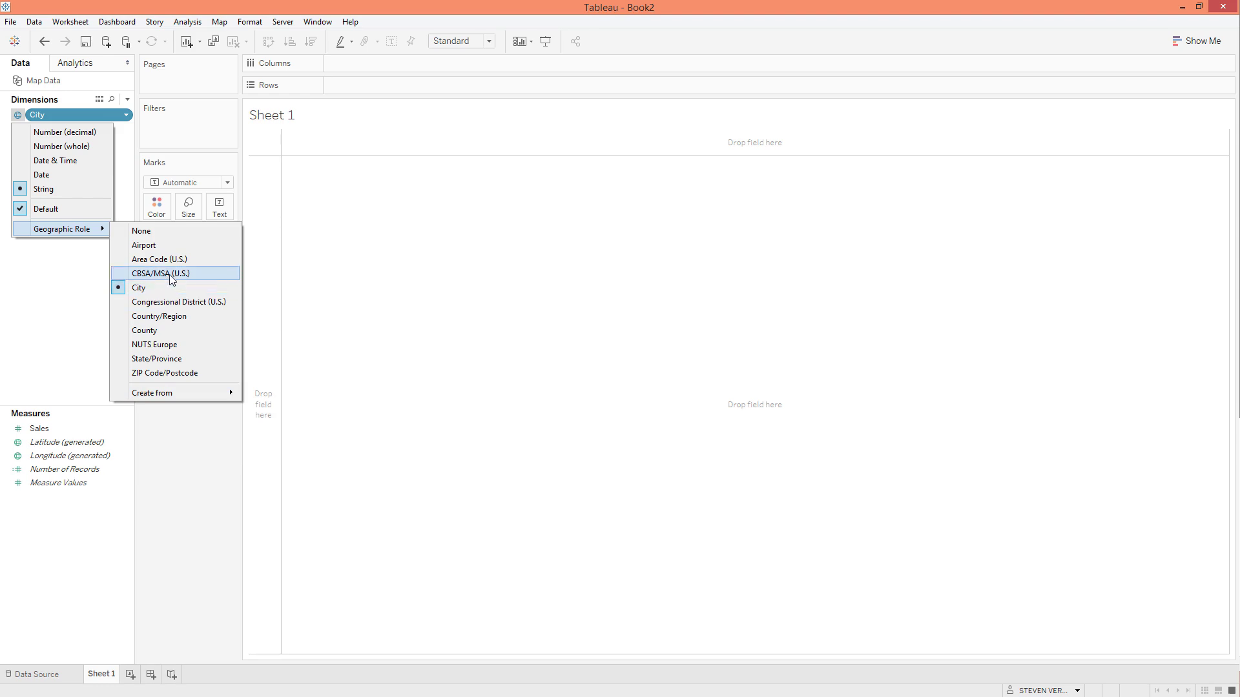
{"action": "left_click", "coordinate": [57, 118]}
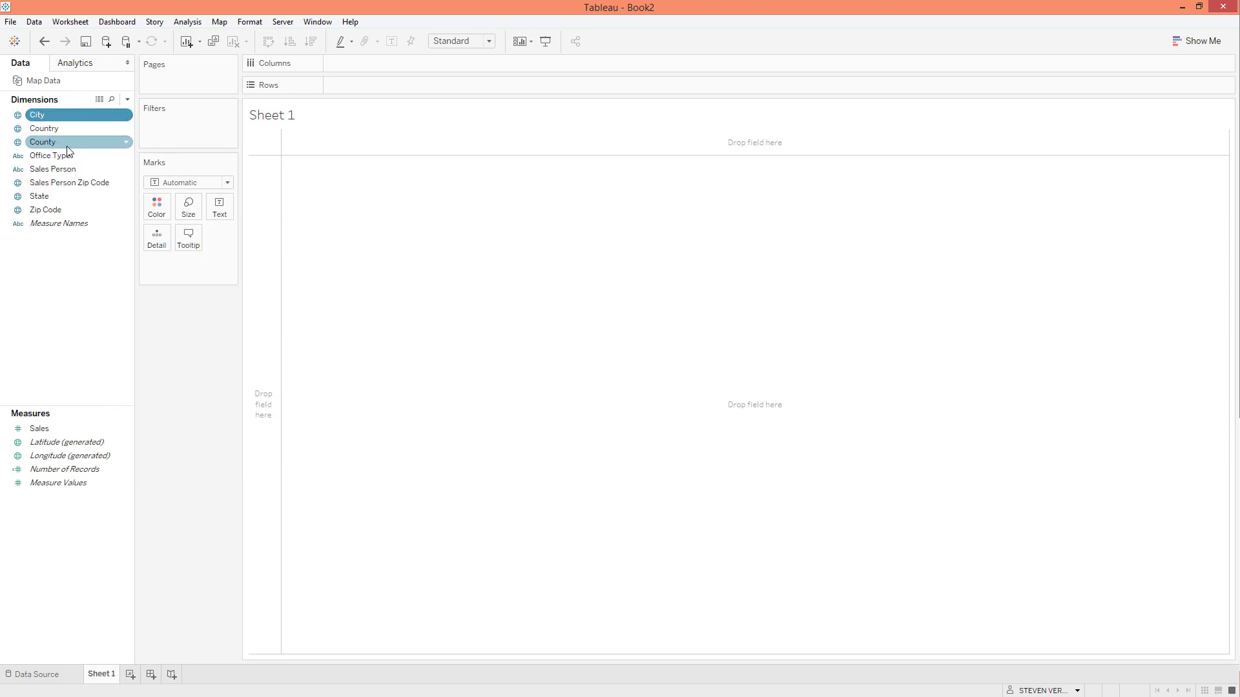
Step: Plot the State dimension on a map and match the unrecognized value NYC to New York
{"action": "left_click", "coordinate": [44, 197]}
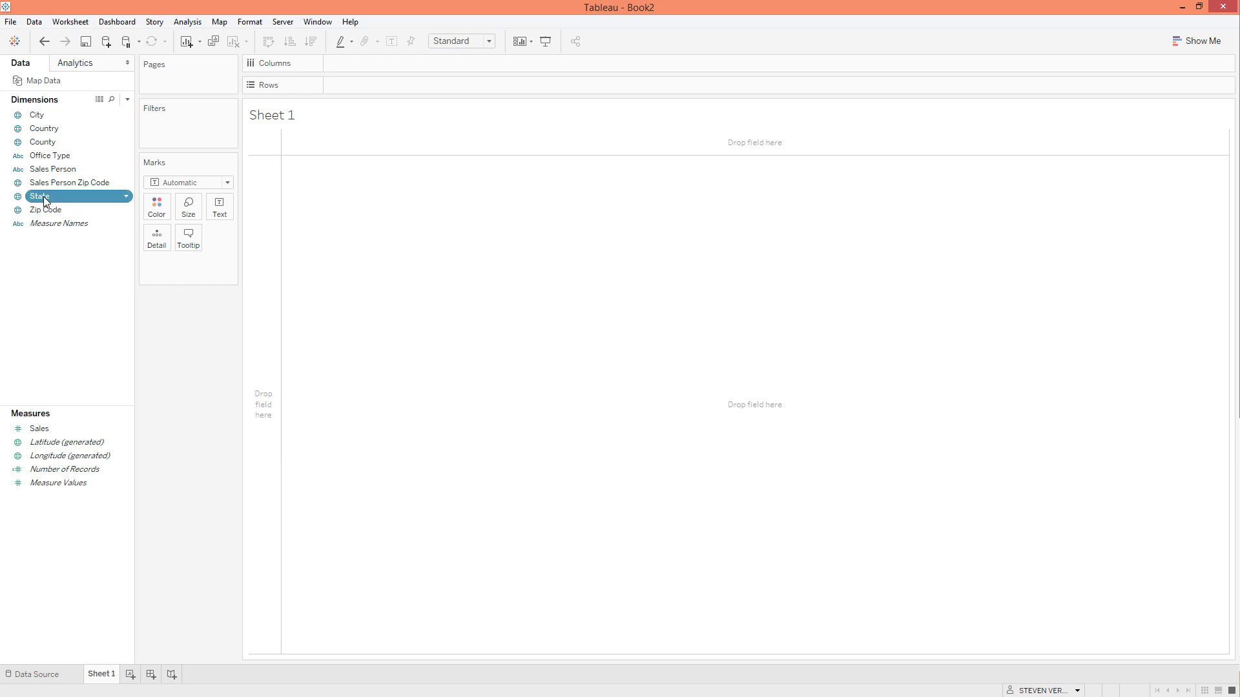
{"action": "double_click", "coordinate": [43, 198]}
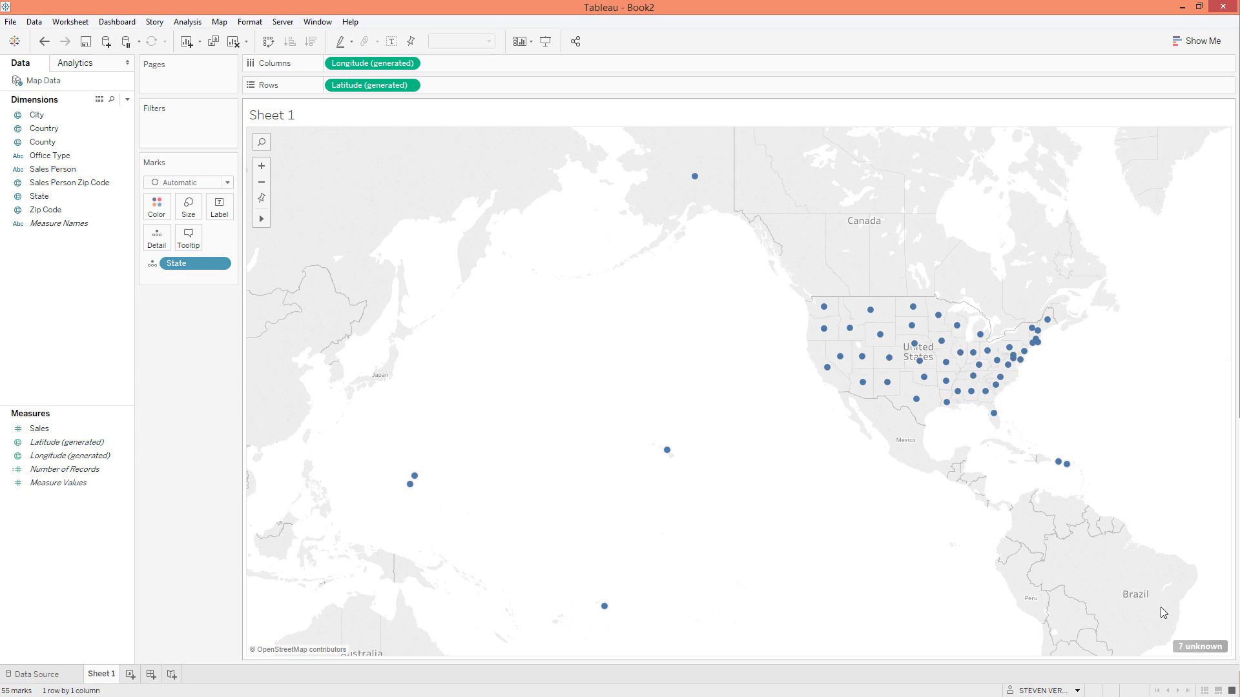
{"action": "left_click", "coordinate": [1194, 651]}
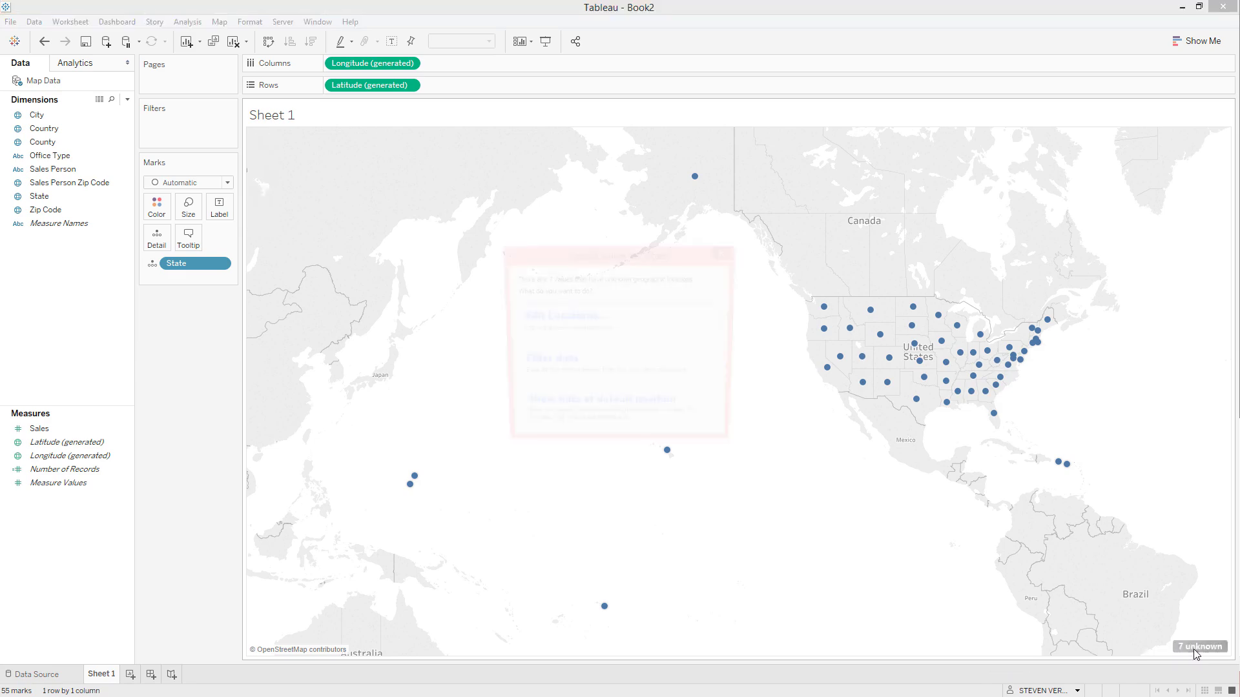
{"action": "left_click", "coordinate": [599, 330]}
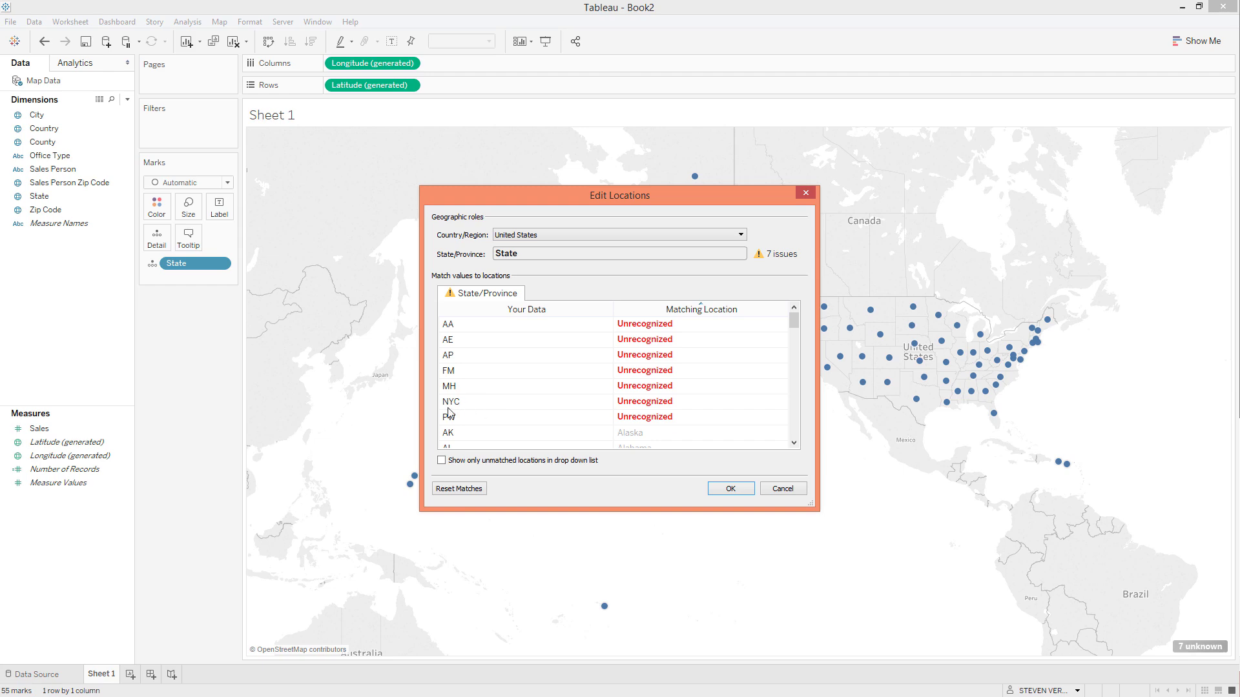
{"action": "left_click", "coordinate": [637, 402]}
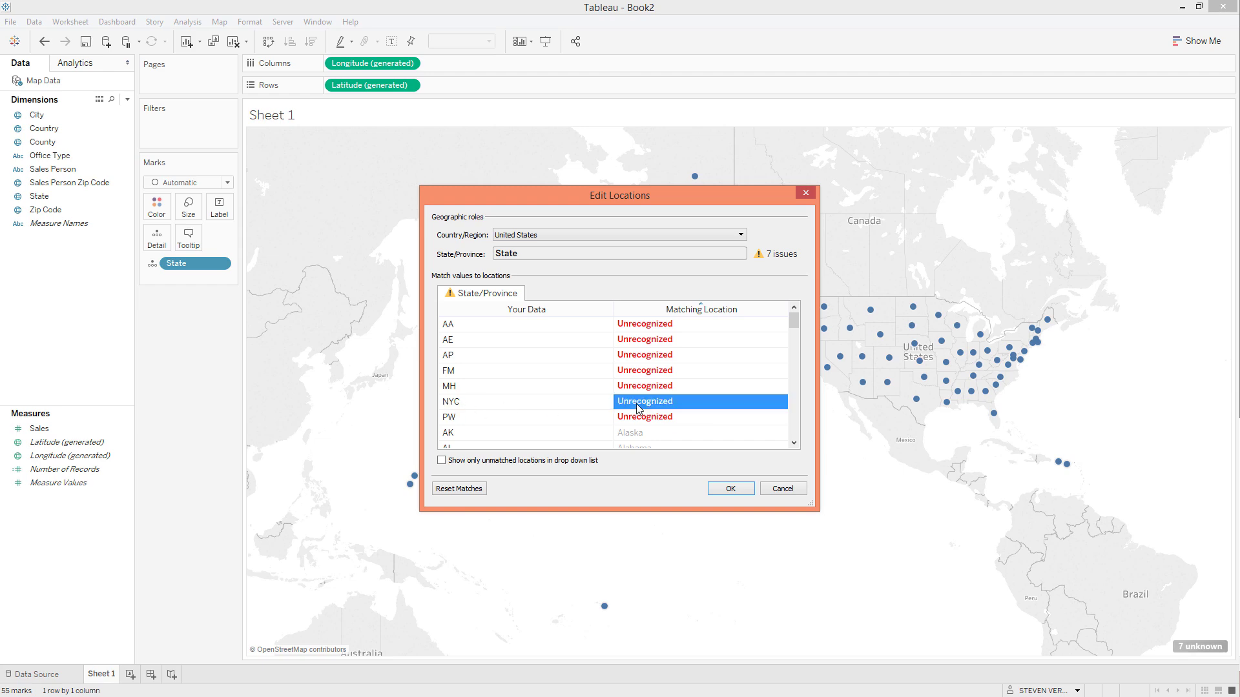
{"action": "type", "text": "new"}
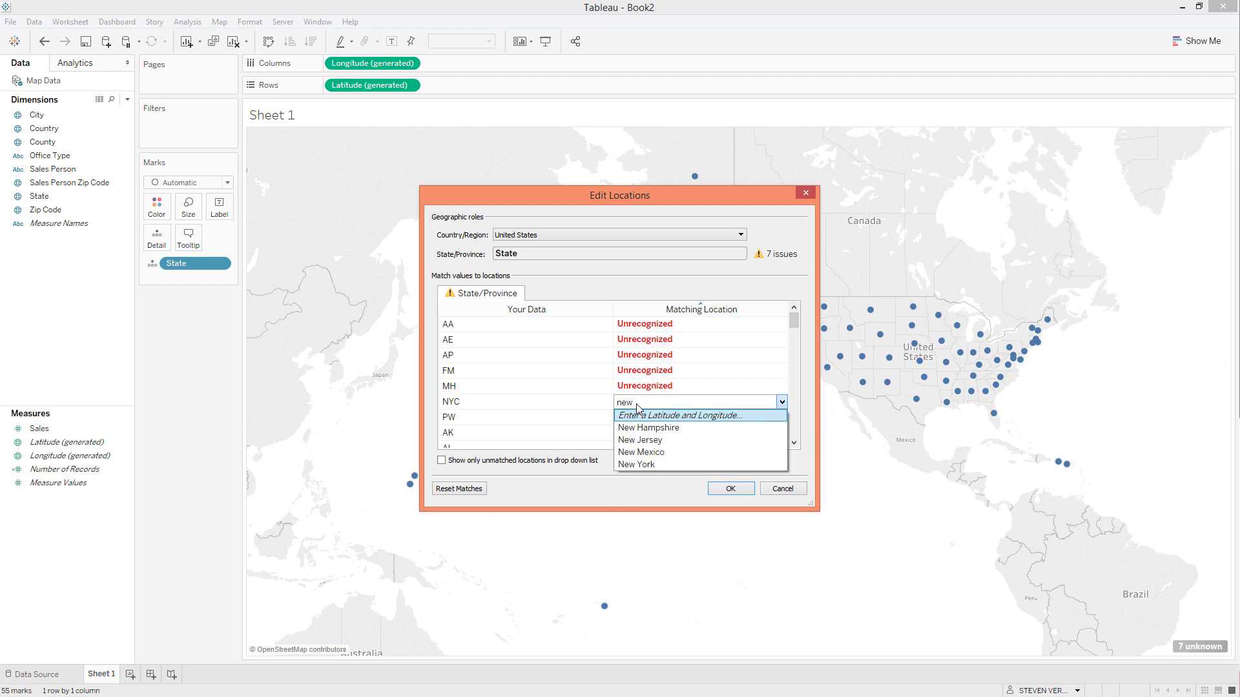
{"action": "left_click", "coordinate": [637, 465]}
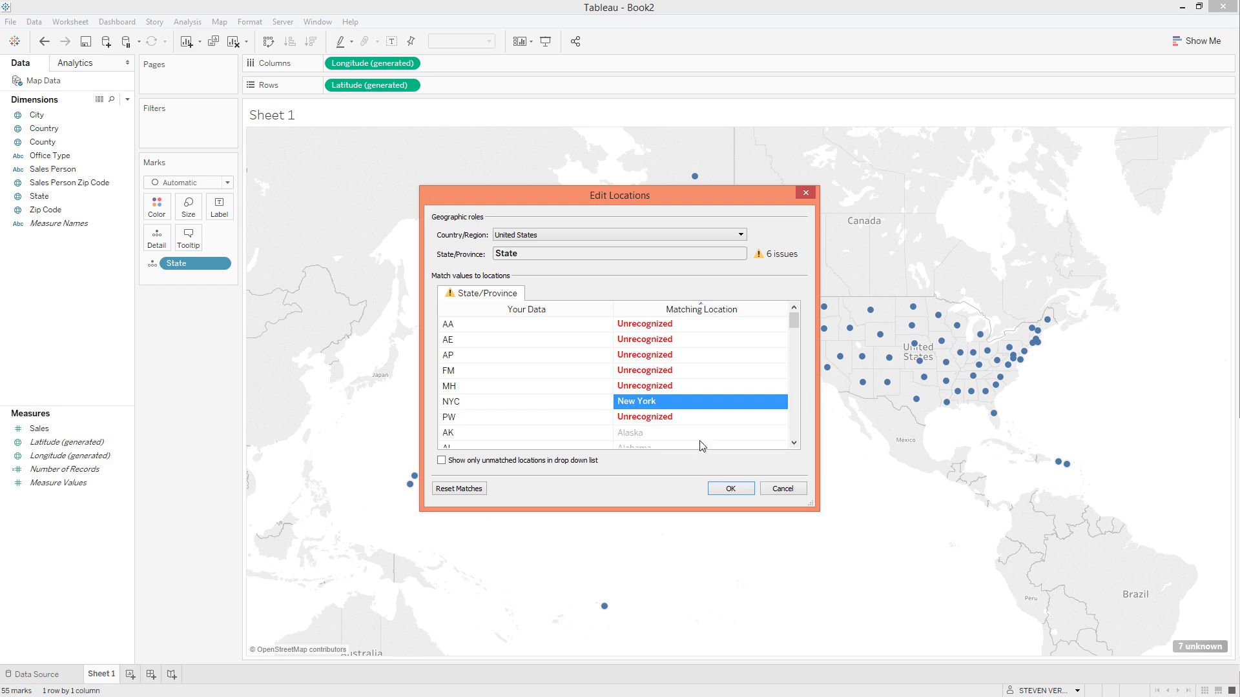
{"action": "left_click", "coordinate": [726, 485]}
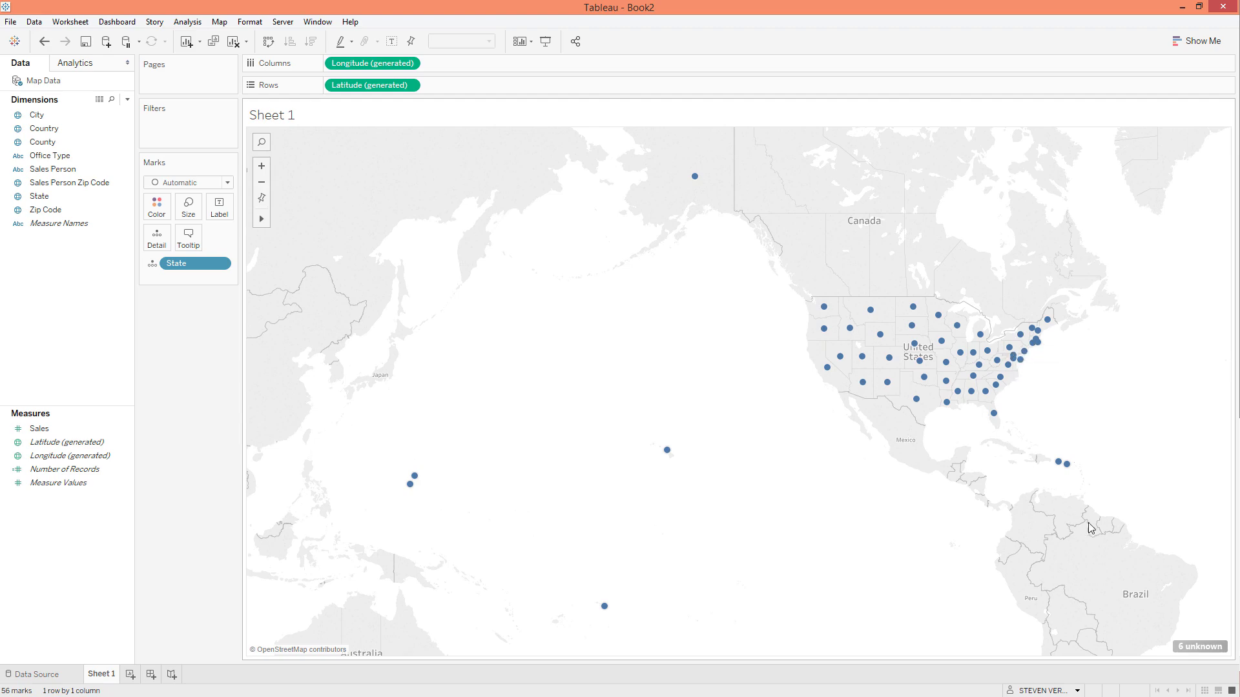
Step: Filter the remaining unknown locations out of the State map, and clear the worksheet
{"action": "left_click", "coordinate": [1196, 647]}
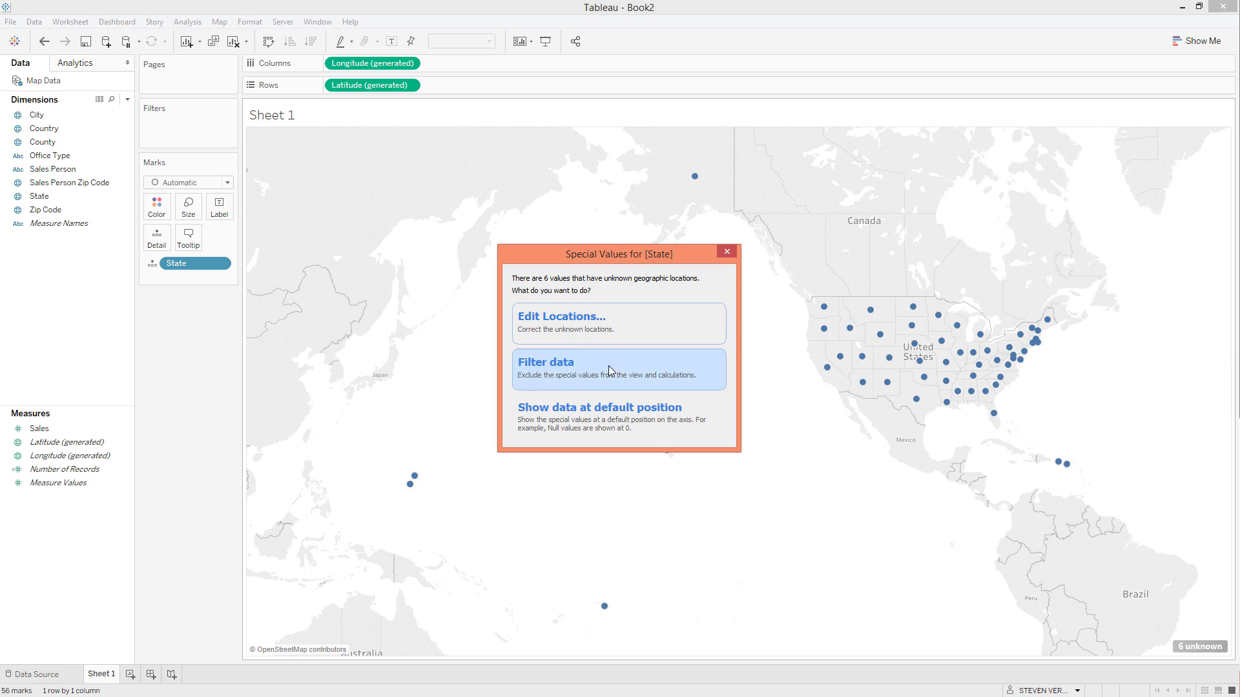
{"action": "left_click", "coordinate": [578, 375]}
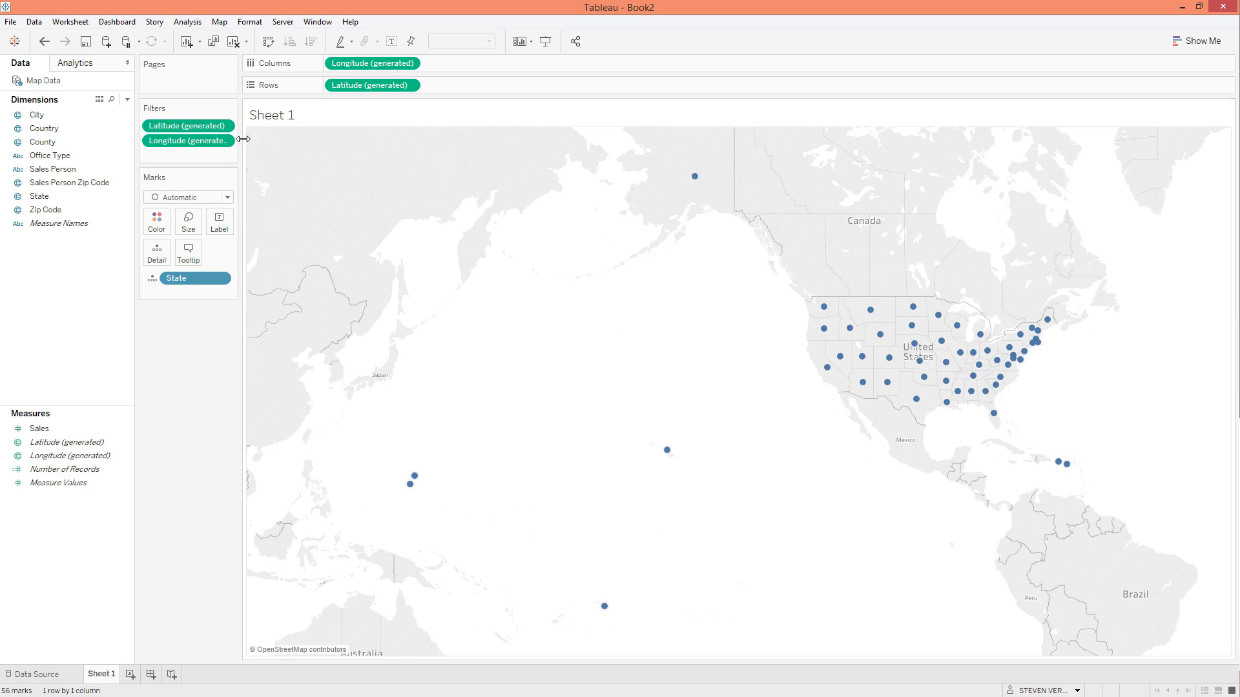
{"action": "left_click", "coordinate": [233, 41]}
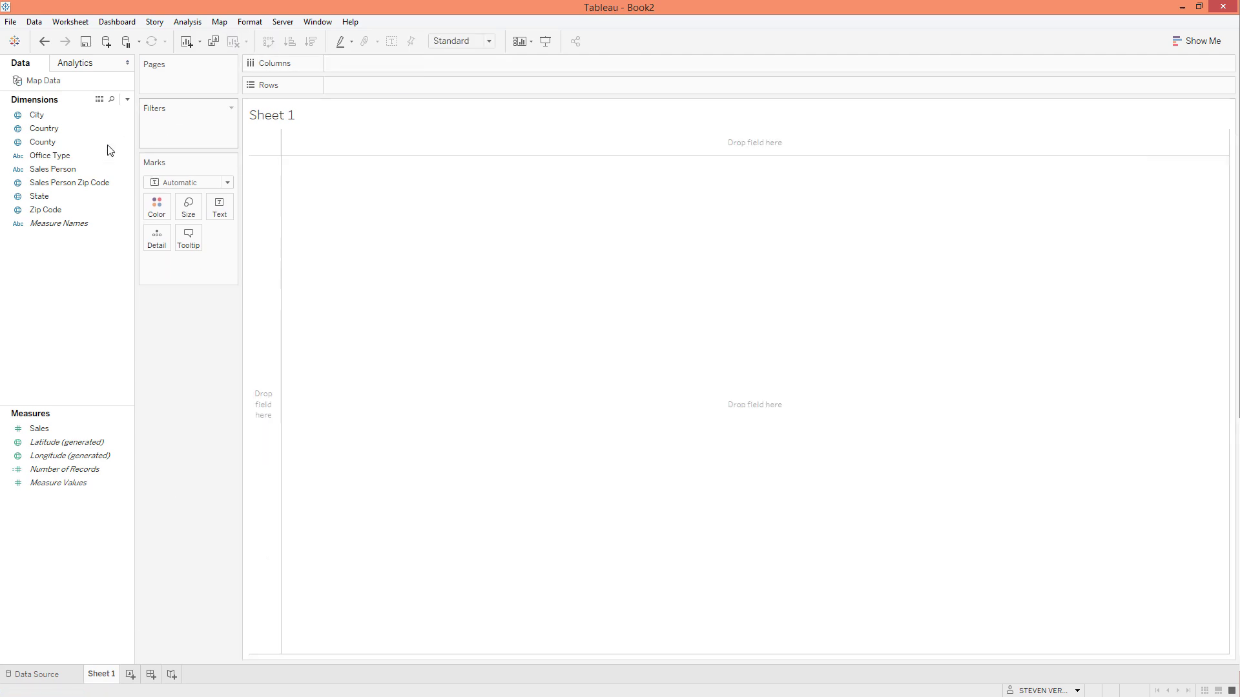
Step: Plot the County dimension on a map and open Edit Locations for its unknown values
{"action": "left_click", "coordinate": [110, 143]}
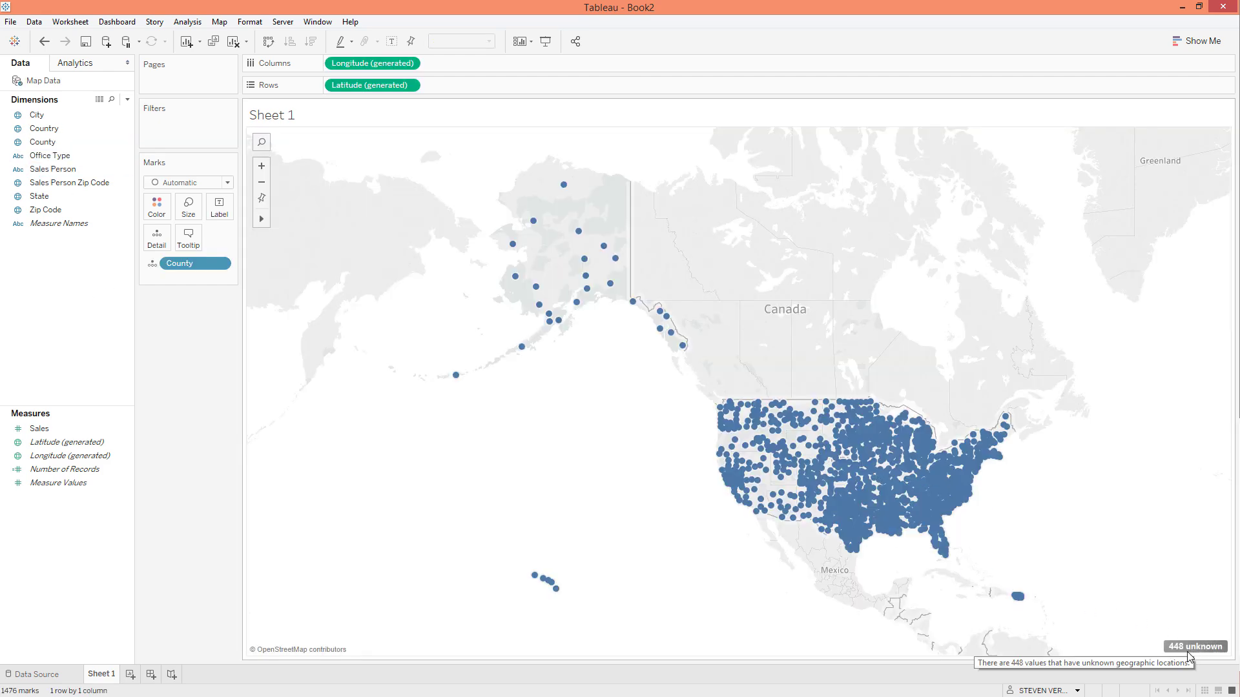
{"action": "left_click", "coordinate": [1194, 647]}
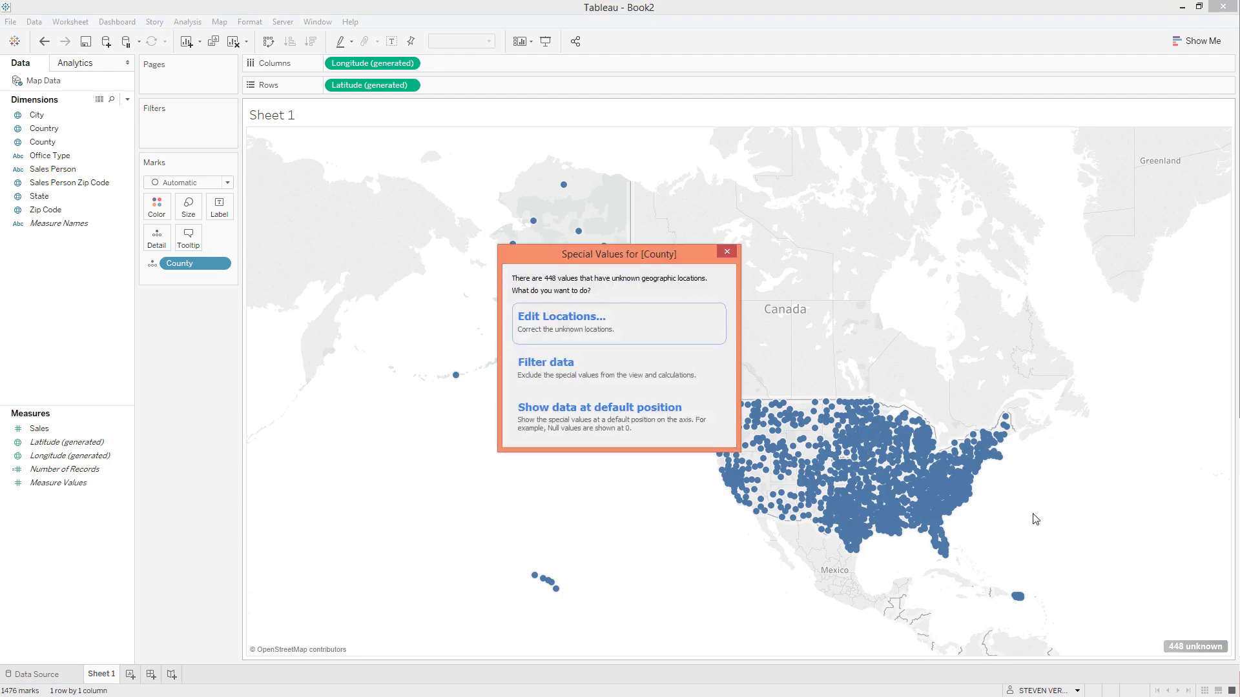
{"action": "left_click", "coordinate": [573, 333]}
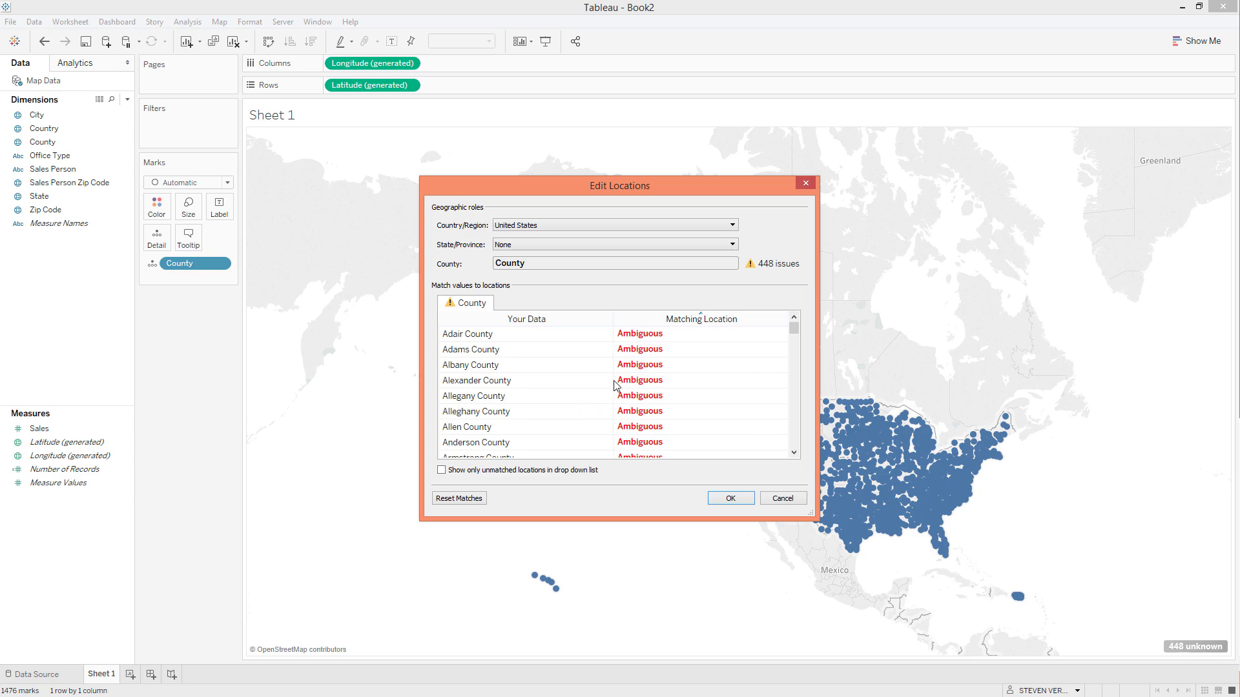
Step: Try the State field as the State/Province source for County, and switch it to the fixed value Alabama
{"action": "left_click", "coordinate": [524, 250]}
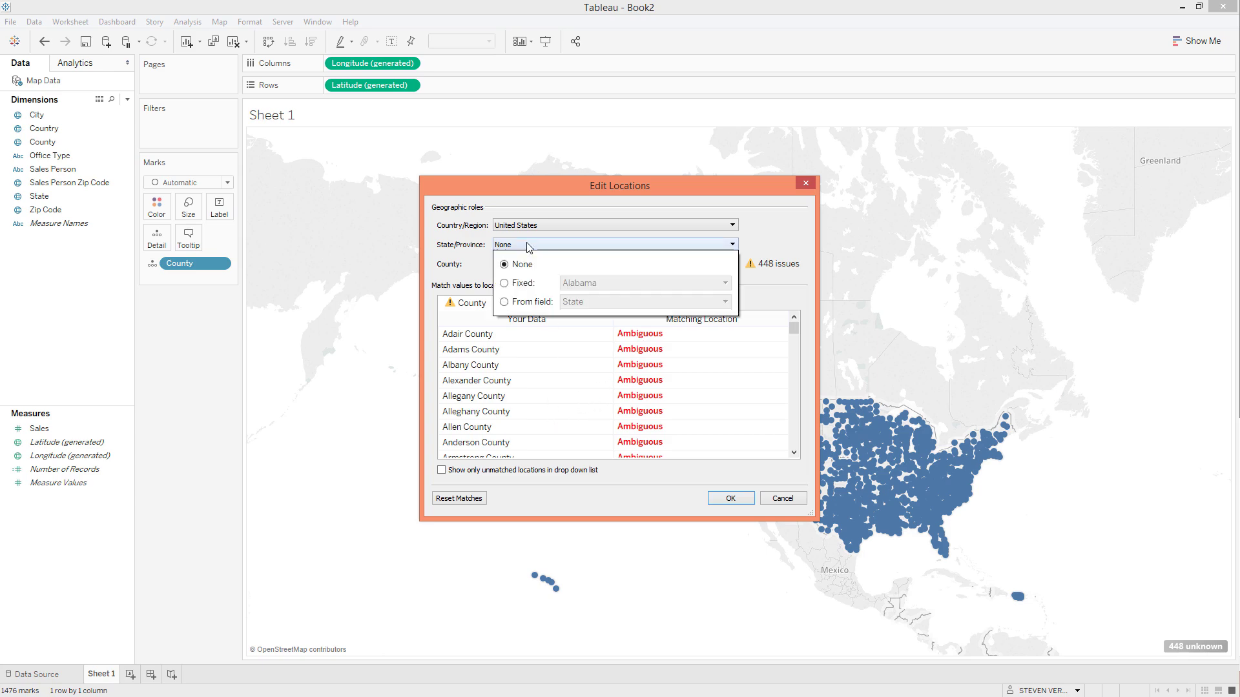
{"action": "left_click", "coordinate": [509, 302]}
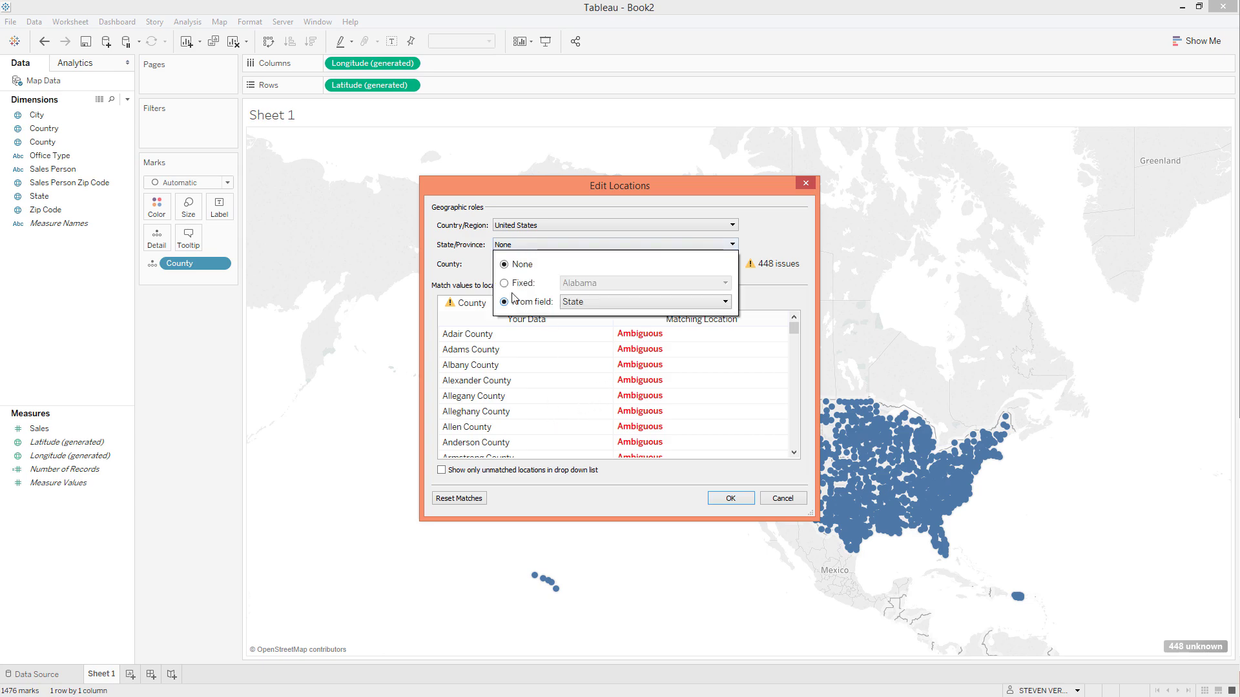
{"action": "left_click", "coordinate": [506, 286]}
{"action": "left_click", "coordinate": [505, 303]}
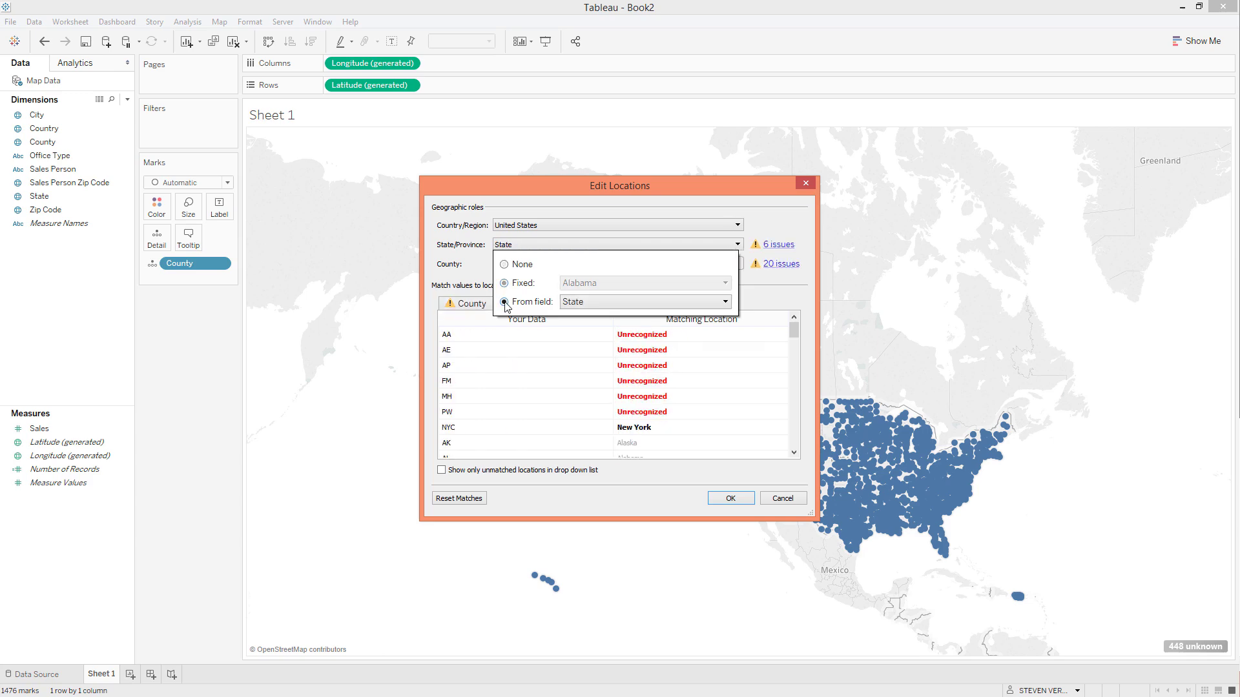
{"action": "left_click", "coordinate": [506, 284]}
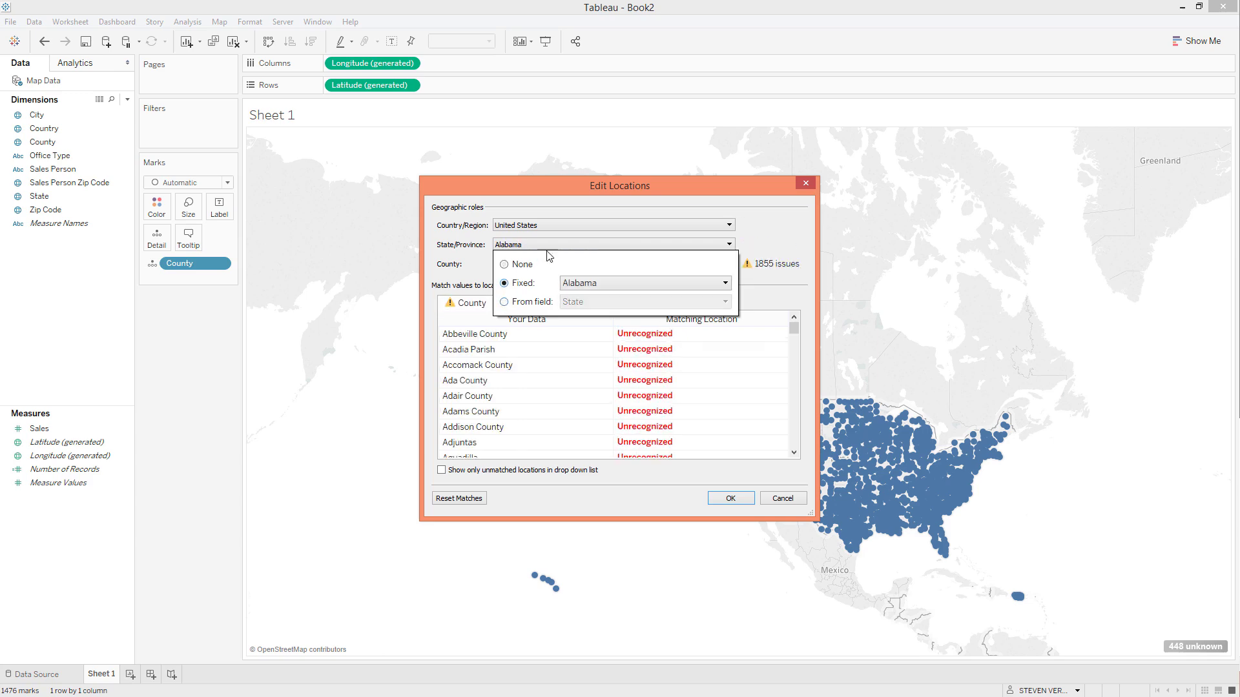
{"action": "left_click", "coordinate": [756, 224]}
Step: Look through the Alabama counties offered as matching locations for the unrecognized value Abbeville County
{"action": "left_click", "coordinate": [667, 336]}
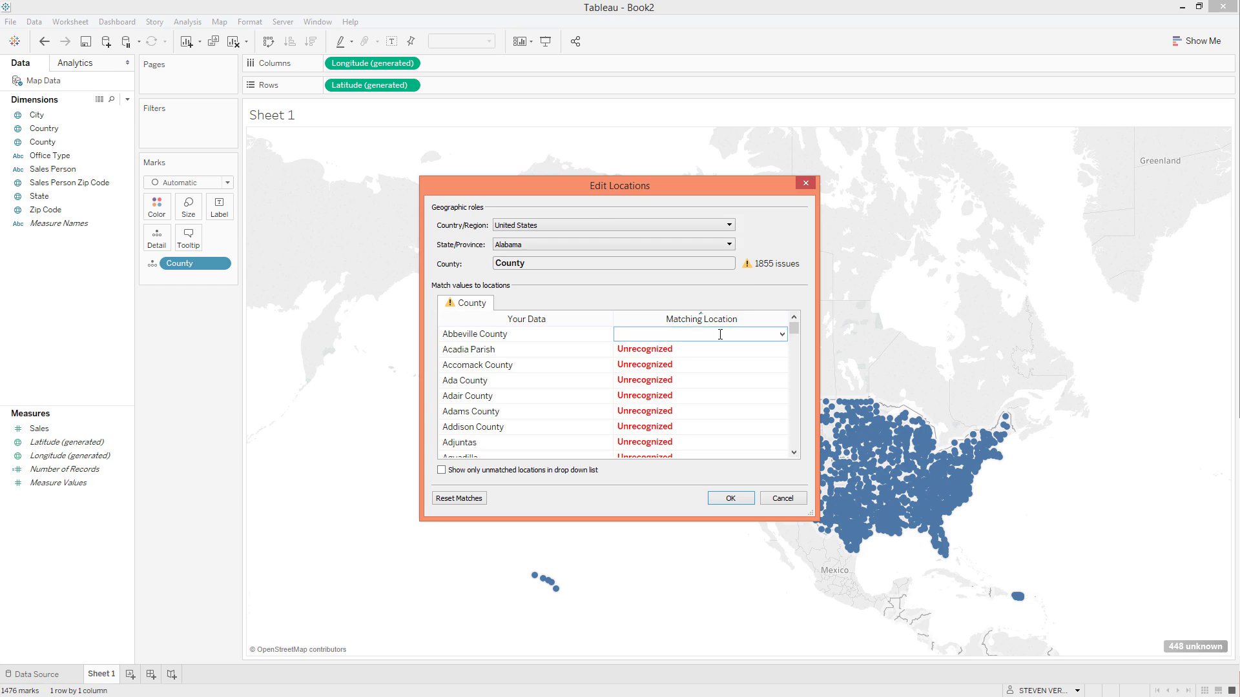
{"action": "left_click", "coordinate": [781, 335]}
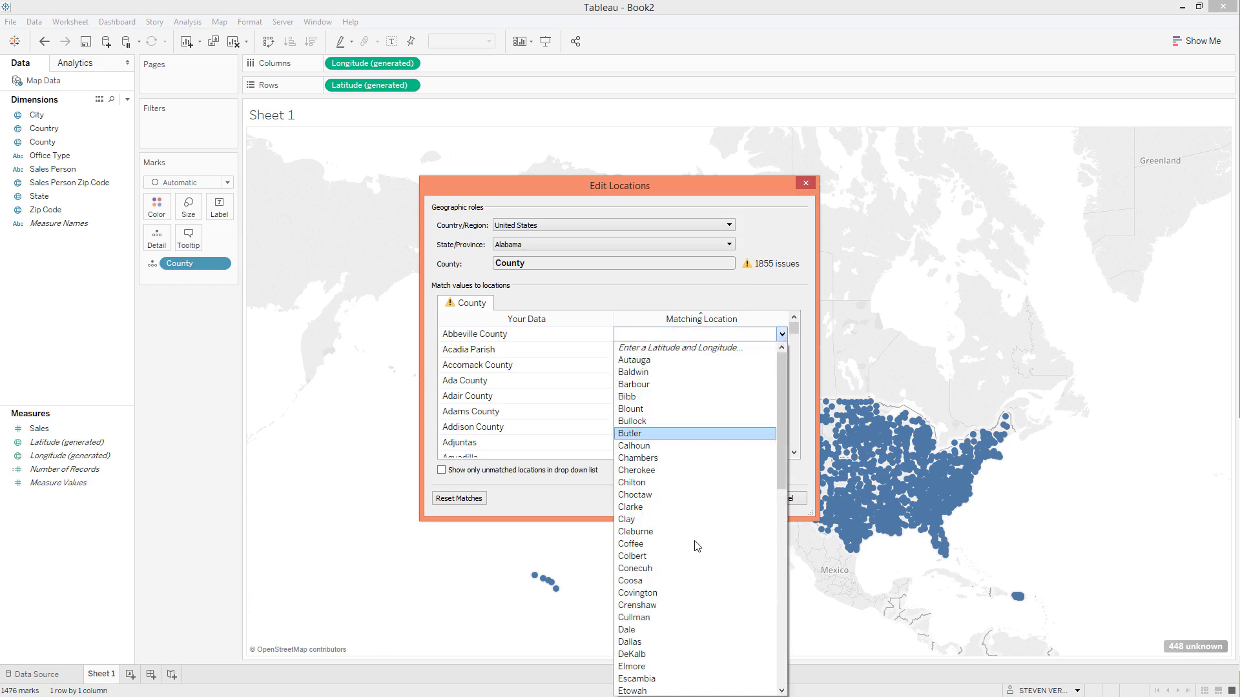
{"action": "left_click", "coordinate": [785, 285]}
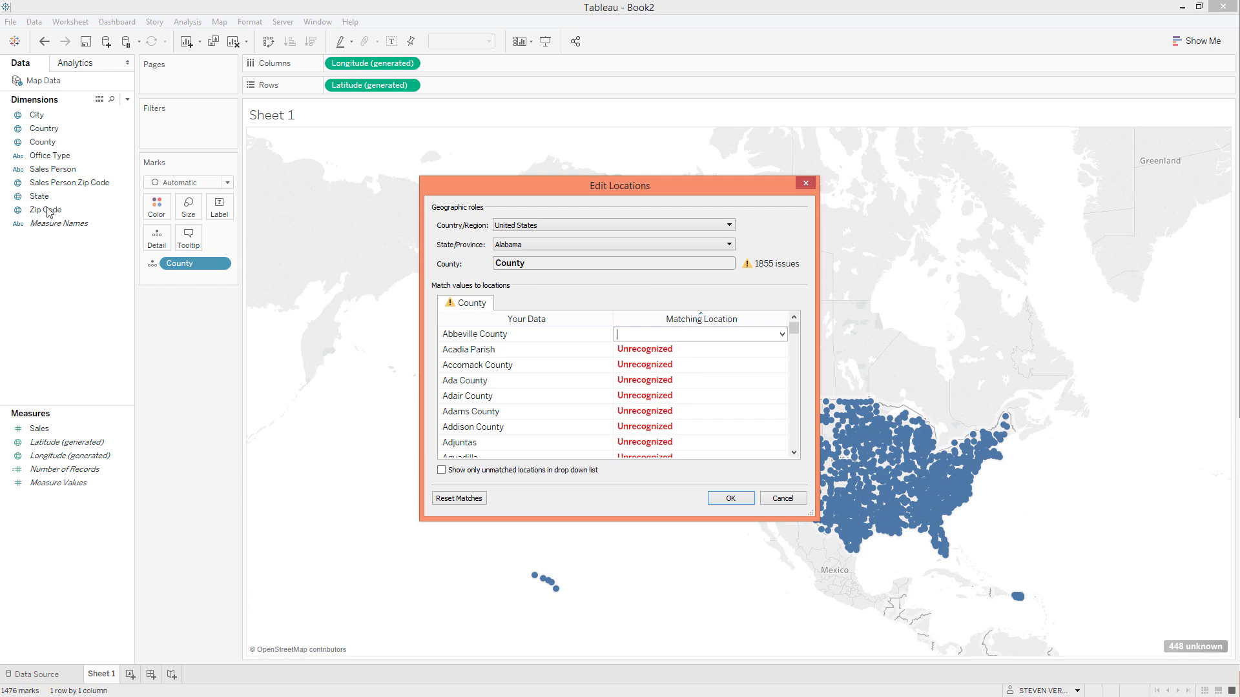
Step: Try the State field as the State/Province source again, and leave Edit Locations without applying any changes
{"action": "left_click", "coordinate": [518, 246]}
{"action": "left_click", "coordinate": [505, 302]}
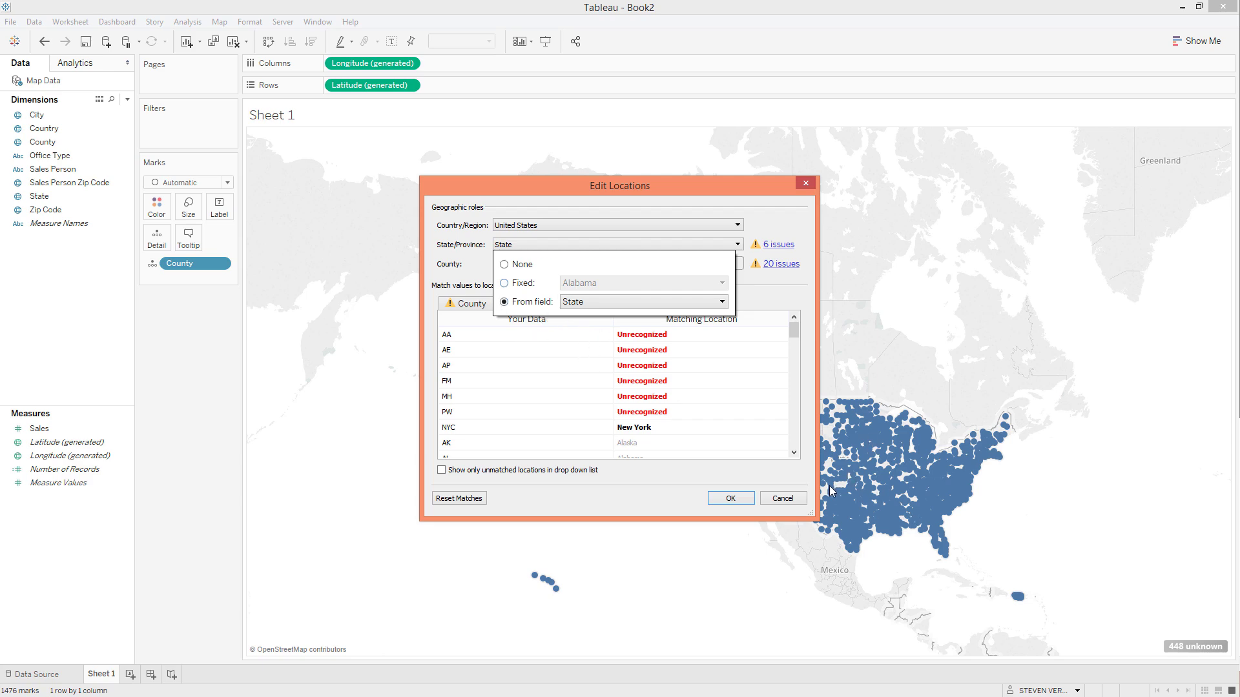
{"action": "left_click", "coordinate": [769, 286]}
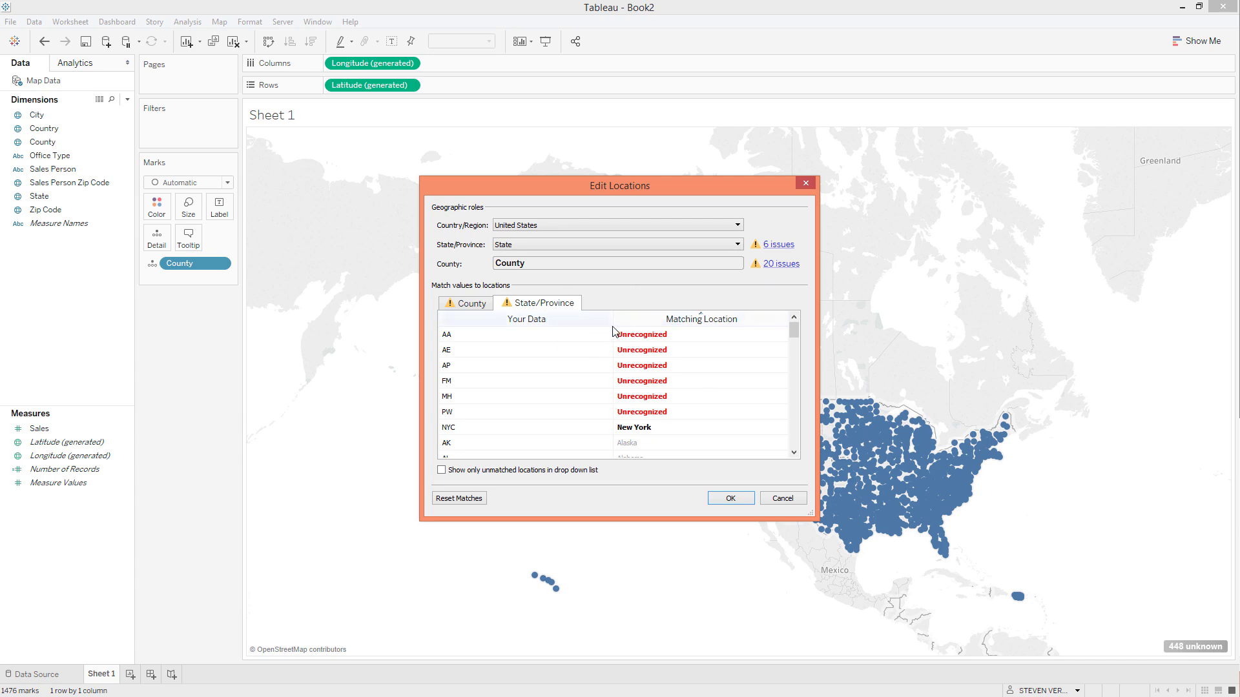
{"action": "left_click", "coordinate": [782, 499]}
Step: Clear the worksheet and plot the State dimension on a new map
{"action": "left_click", "coordinate": [234, 41]}
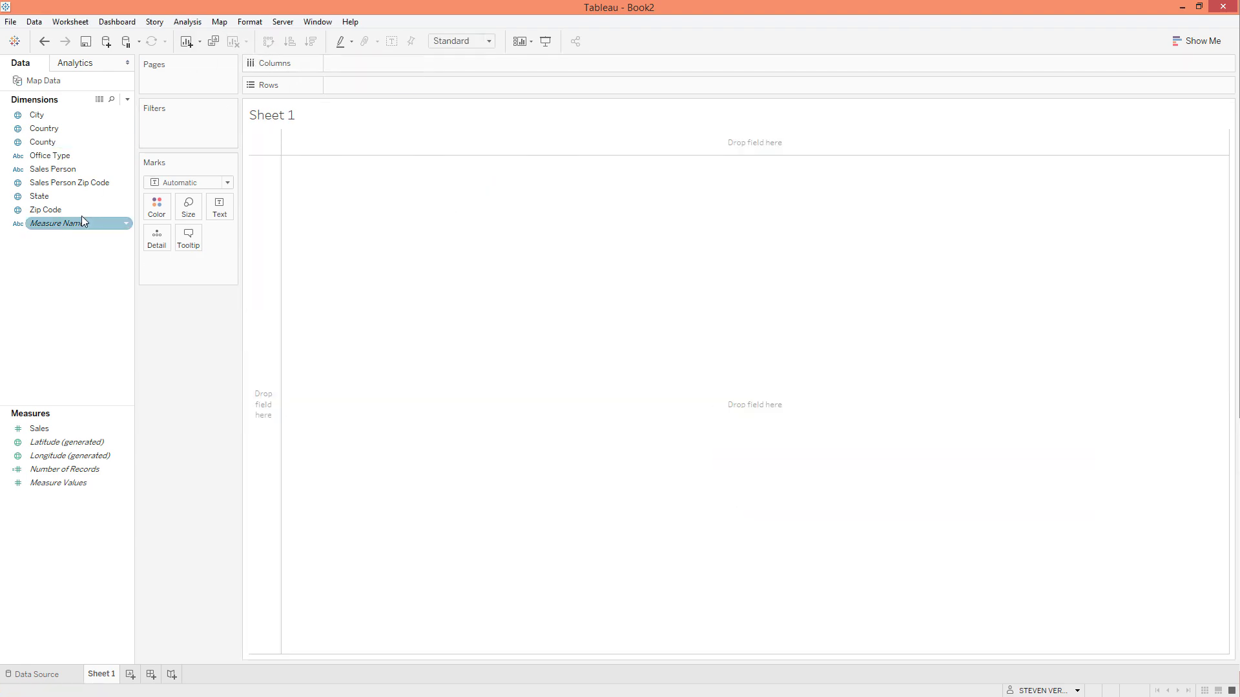
{"action": "double_click", "coordinate": [59, 196]}
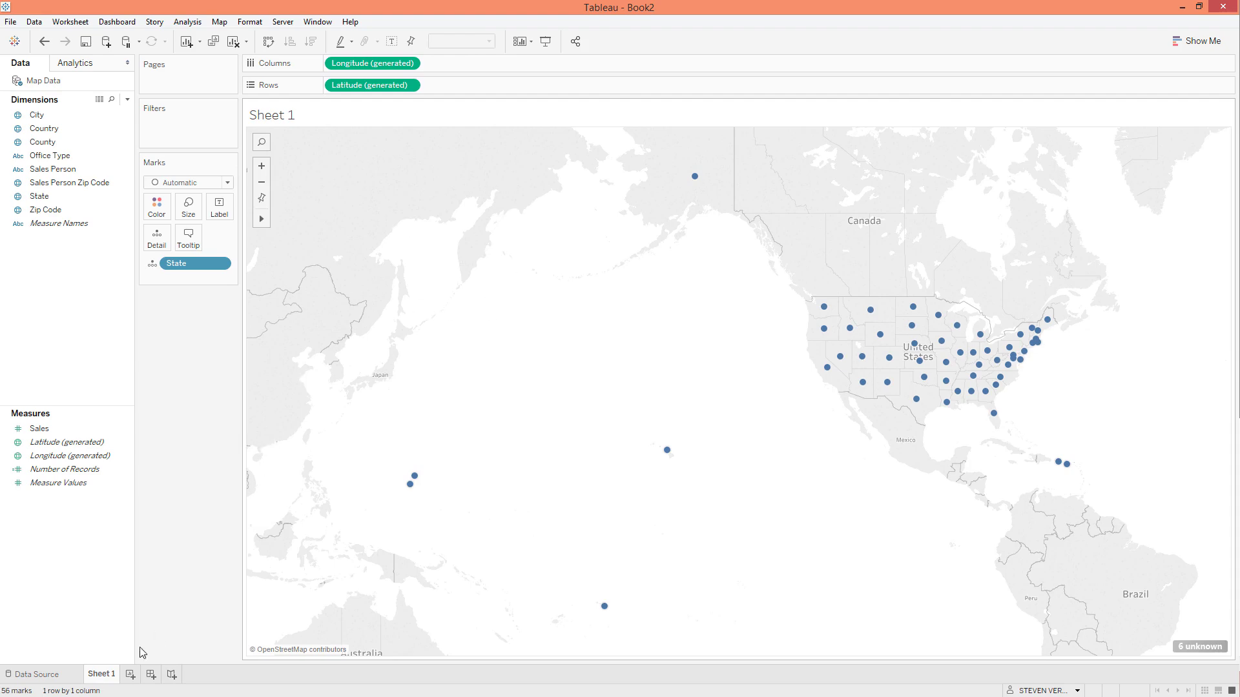
Step: Rename the worksheet as Filled Map
{"action": "double_click", "coordinate": [105, 678]}
{"action": "type", "text": "F"}
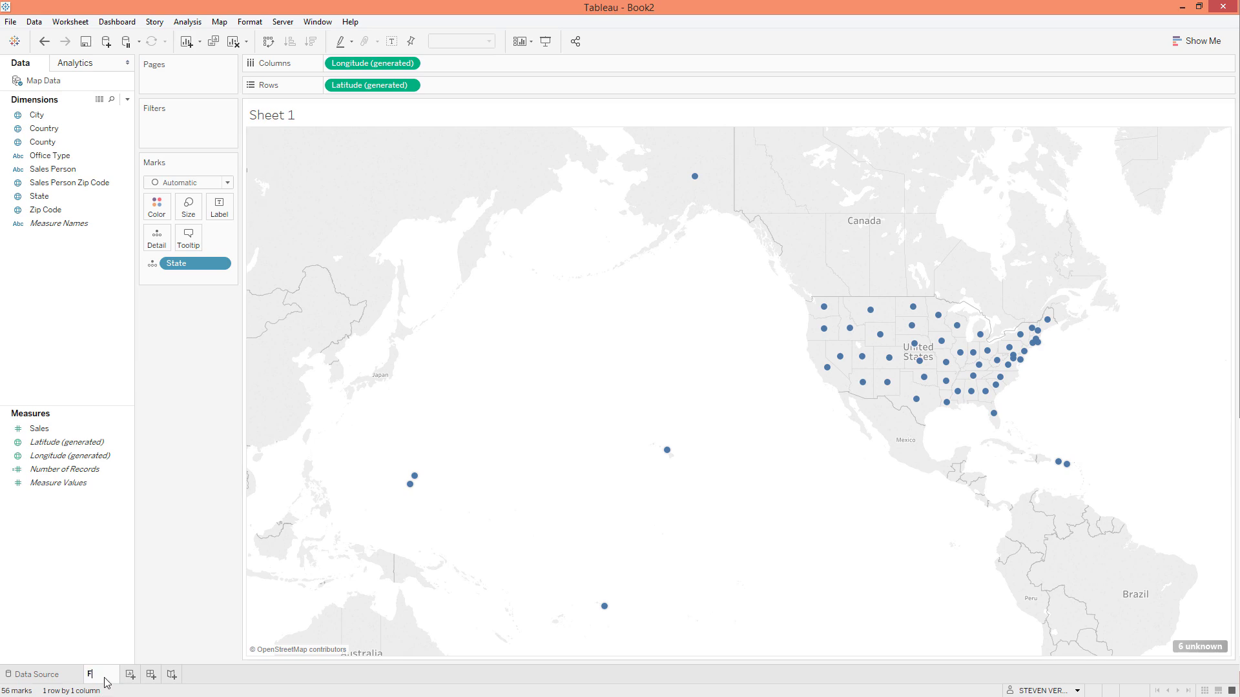
{"action": "type", "text": "illed Ma"}
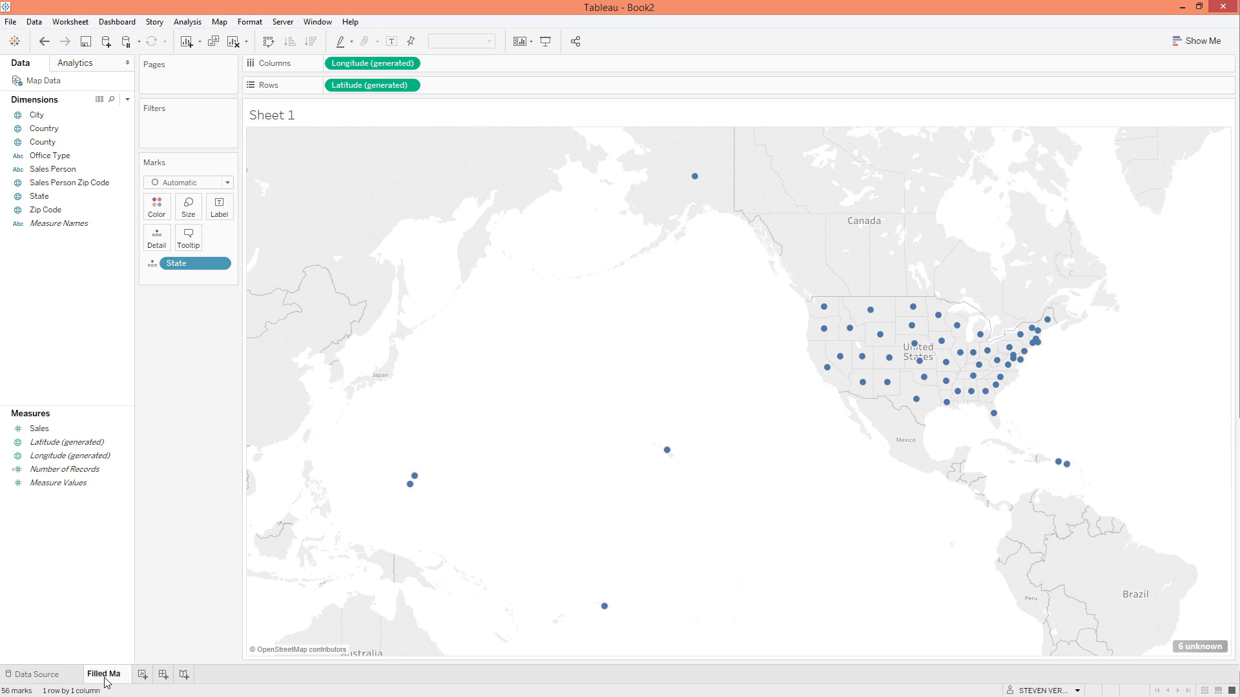
{"action": "type", "text": "p"}
{"action": "key", "text": "Return"}
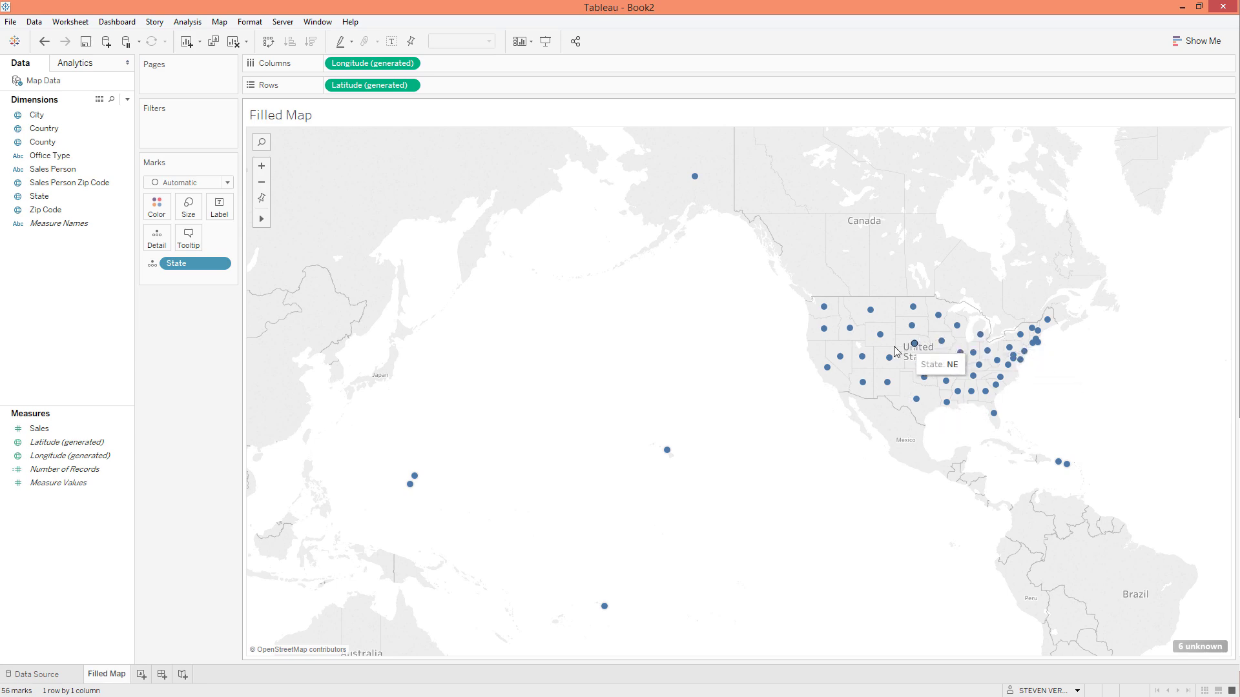
Step: Change the mark type of the State map to Map so that the states are drawn as filled shapes
{"action": "left_click", "coordinate": [1196, 41]}
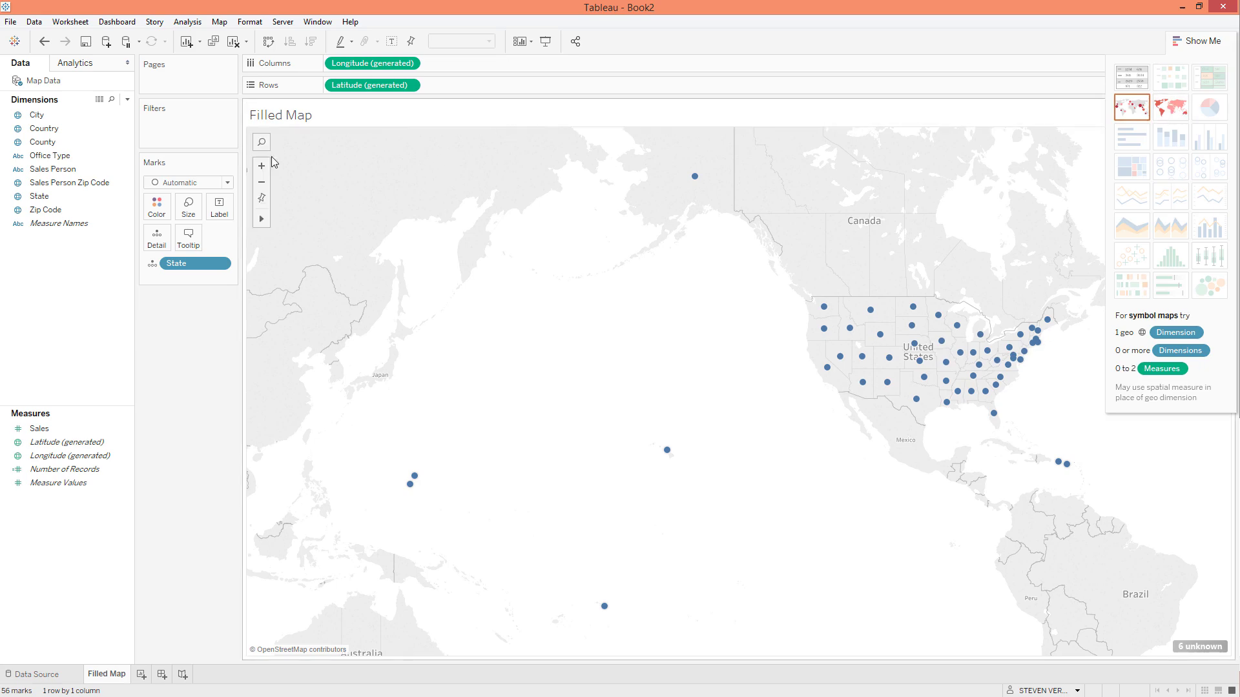
{"action": "left_click", "coordinate": [195, 185]}
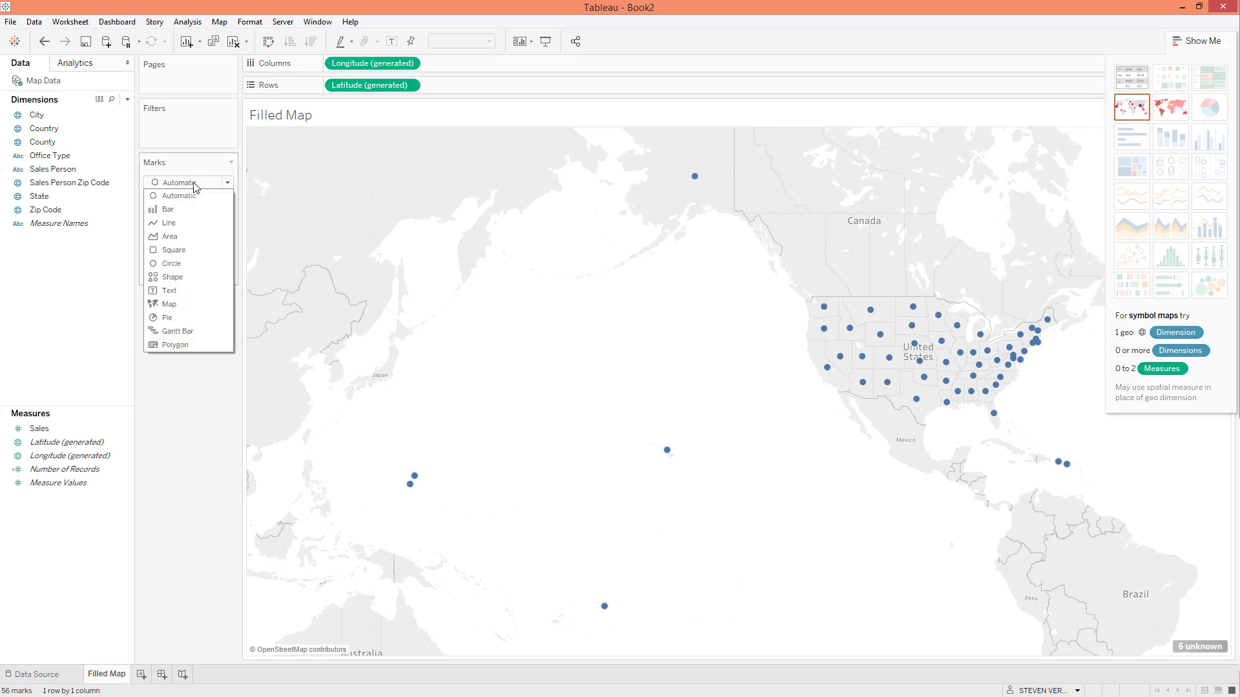
{"action": "left_click", "coordinate": [170, 304]}
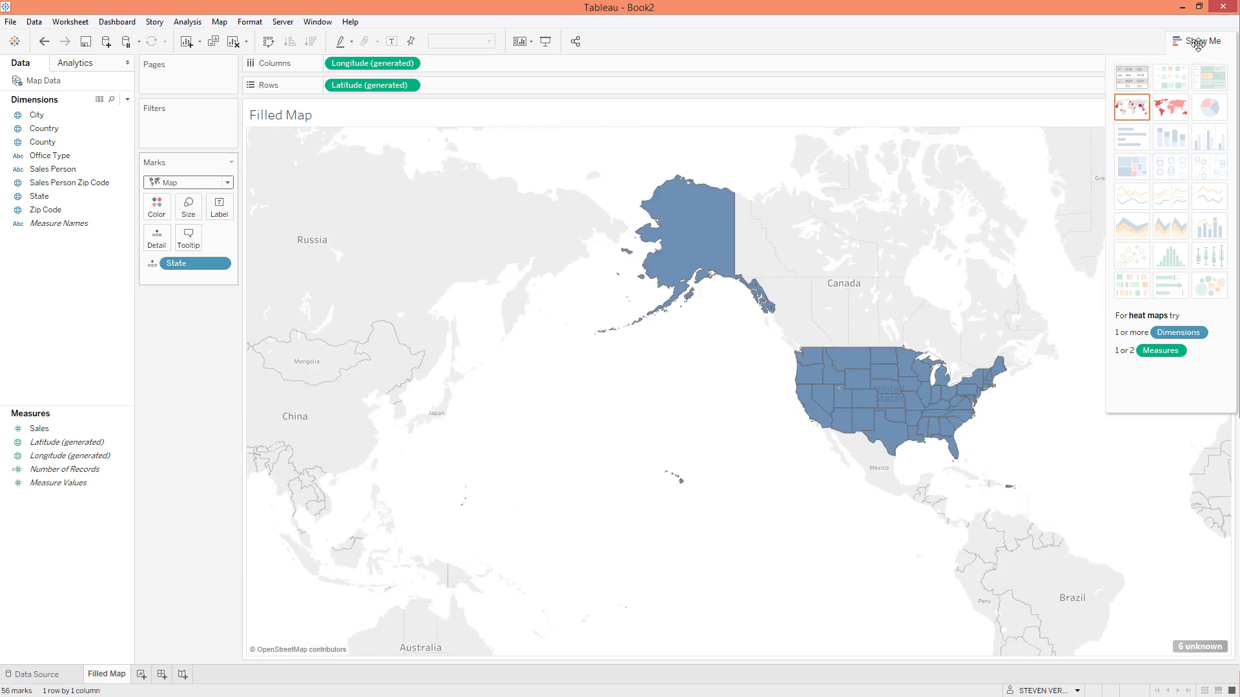
{"action": "left_click", "coordinate": [1201, 41]}
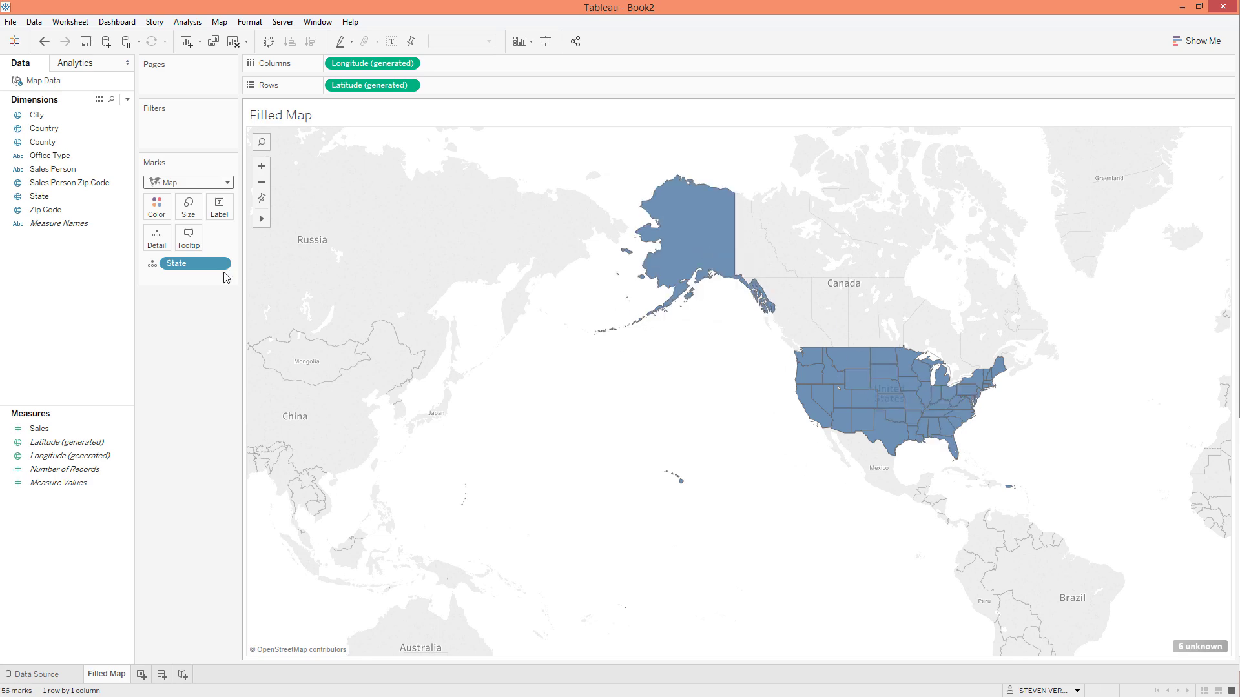
Step: Try coloring the filled map by the State dimension, and remove that color encoding
{"action": "left_click_drag", "start_coordinate": [189, 263], "coordinate": [232, 265]}
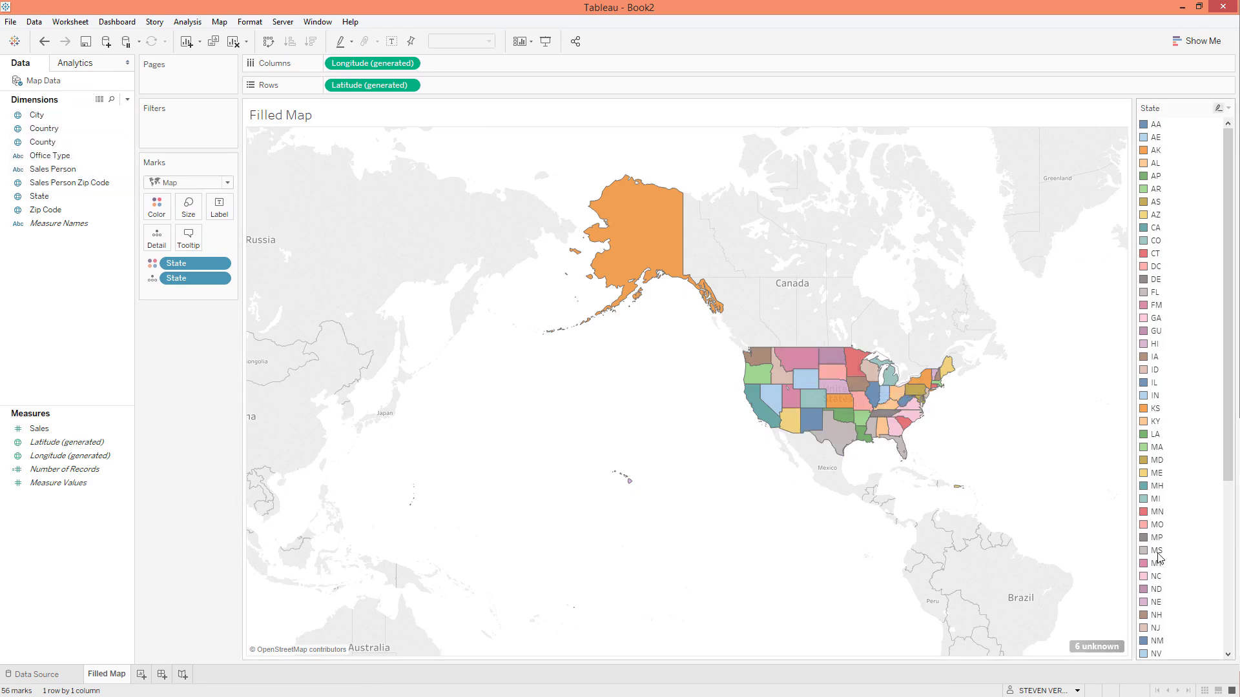
{"action": "left_click_drag", "start_coordinate": [194, 264], "coordinate": [158, 326]}
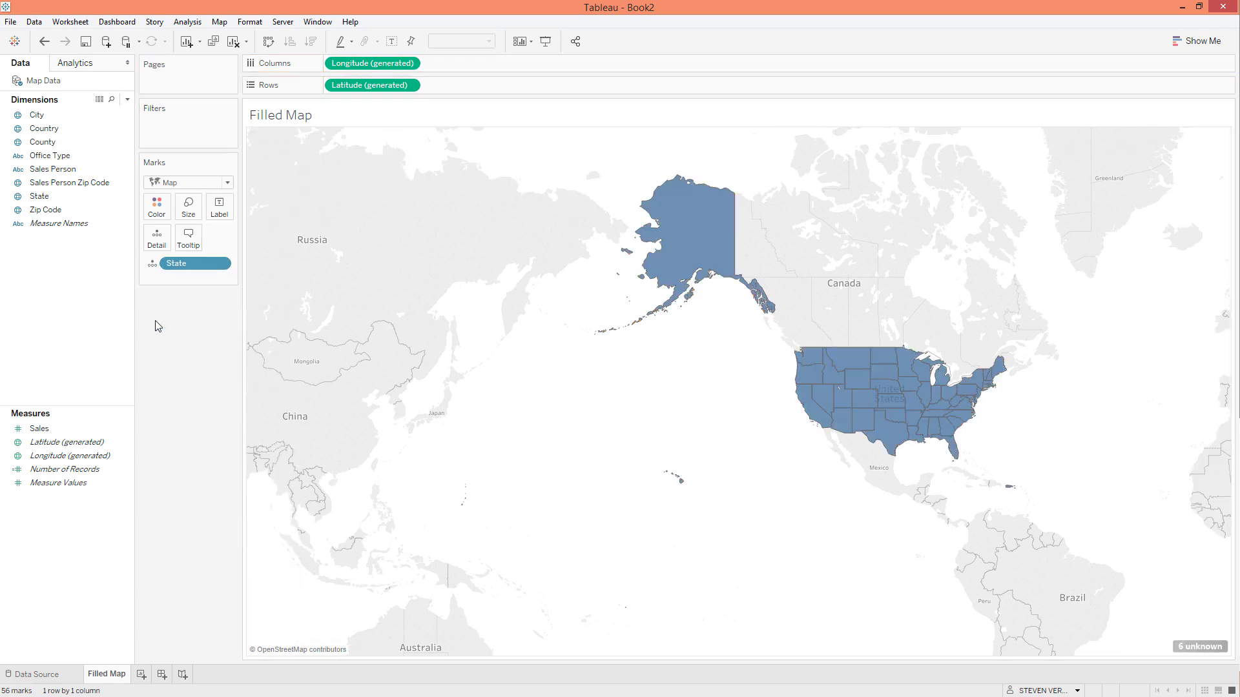
Step: Color the states by the sum of Sales and zoom the map to the contiguous United States
{"action": "left_click_drag", "start_coordinate": [49, 437], "coordinate": [168, 205]}
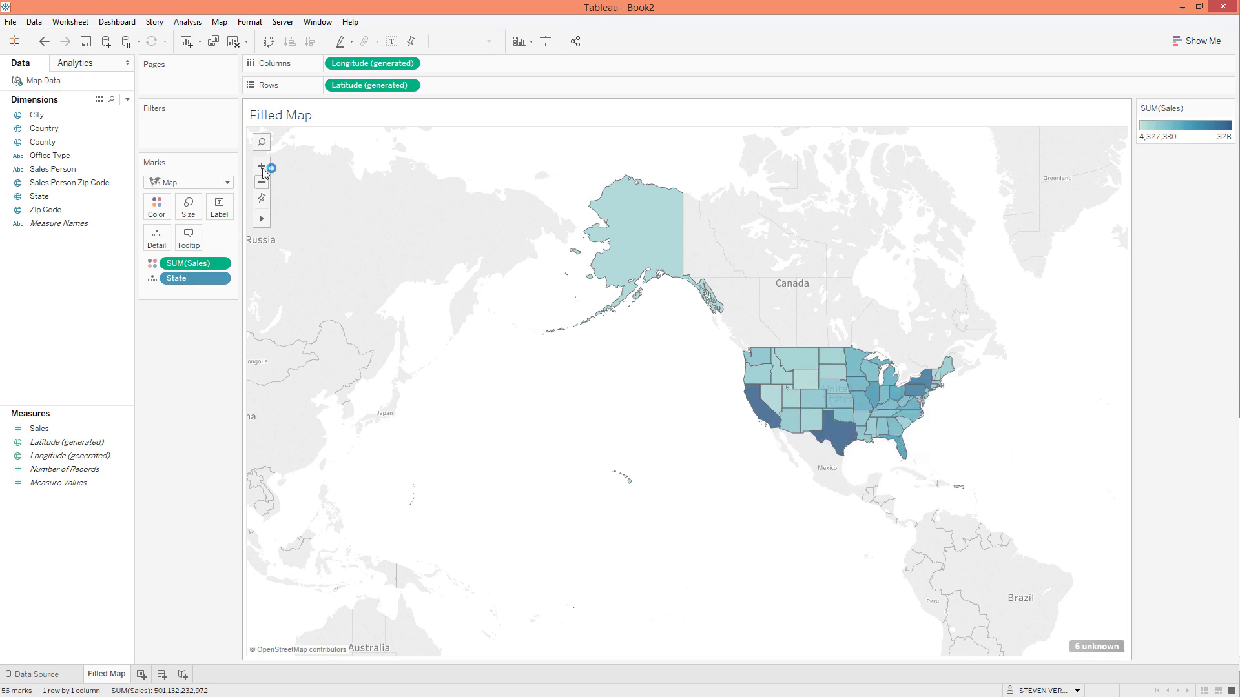
{"action": "mouse_move", "coordinate": [262, 219]}
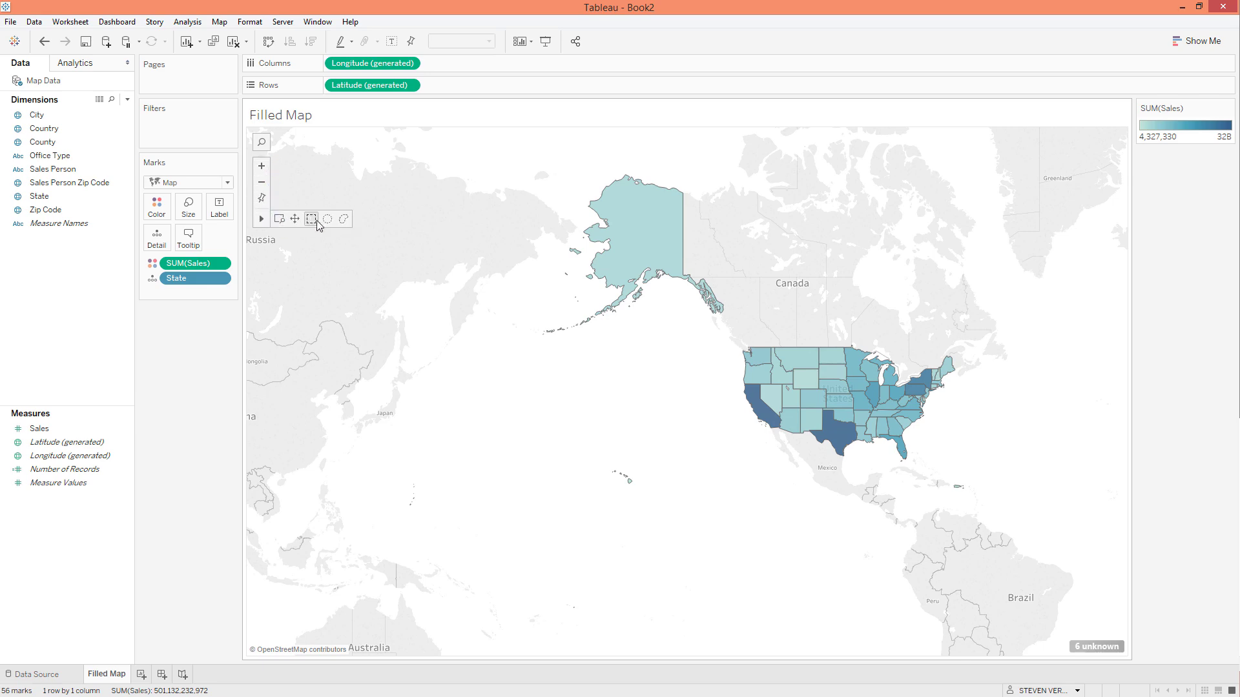
{"action": "left_click", "coordinate": [279, 220]}
{"action": "left_click_drag", "start_coordinate": [718, 337], "coordinate": [972, 468]}
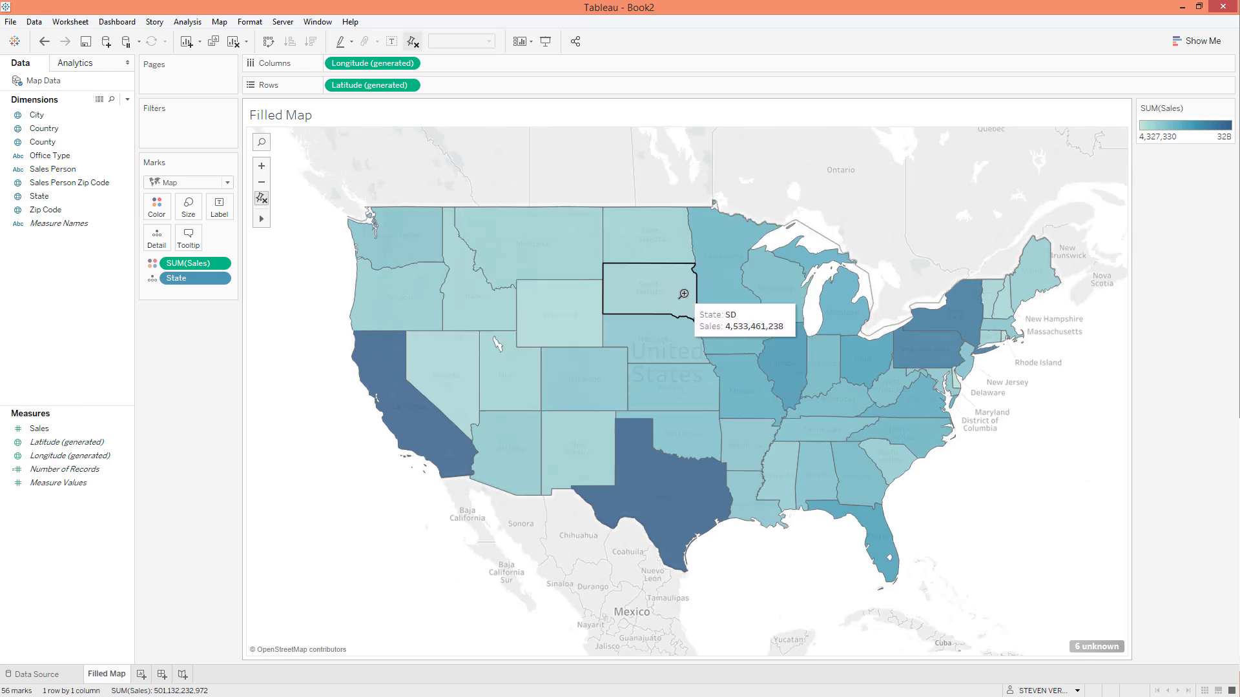
Step: Open the color settings for Sales and look through the available palettes, keeping Automatic
{"action": "left_click", "coordinate": [159, 211]}
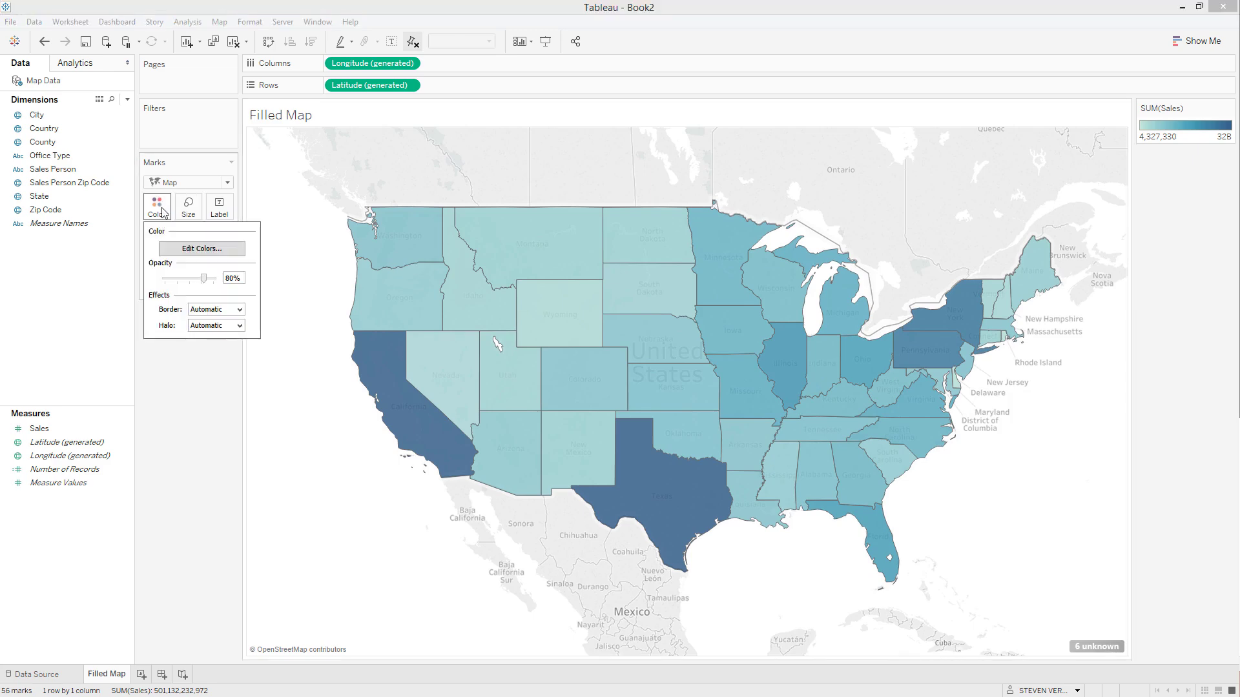
{"action": "left_click", "coordinate": [204, 254]}
{"action": "left_click", "coordinate": [583, 304]}
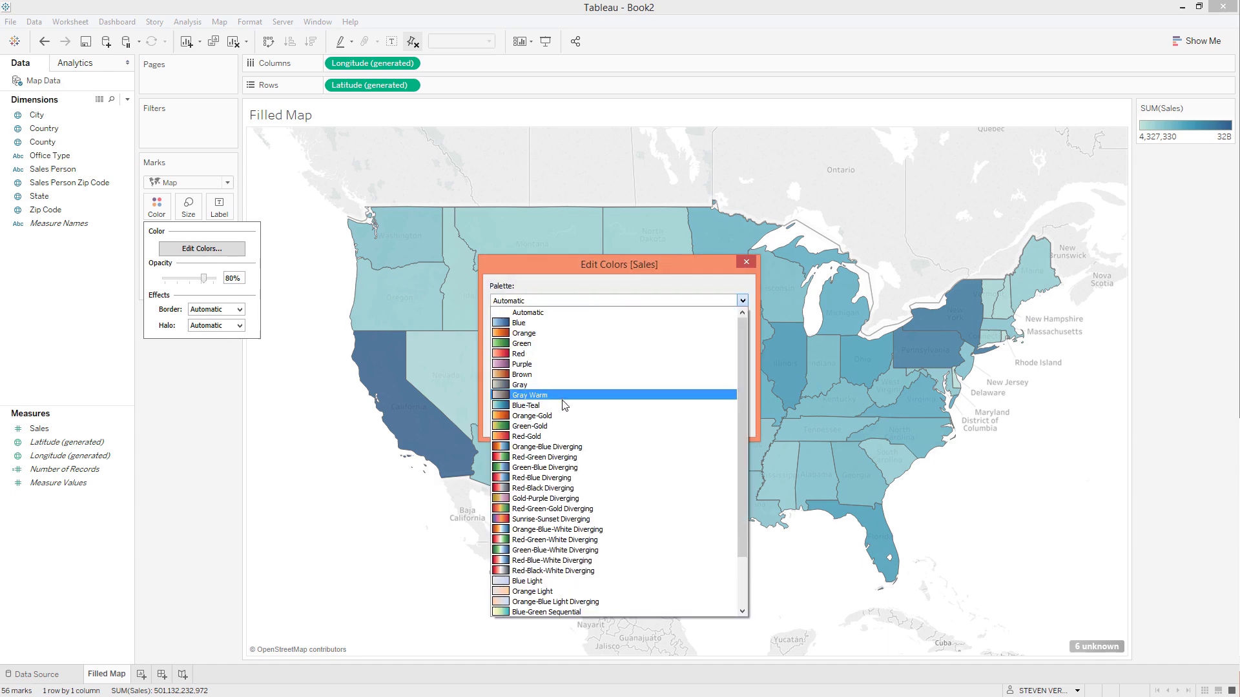
{"action": "scroll", "coordinate": [563, 429], "scroll_direction": "down", "scroll_amount": 2}
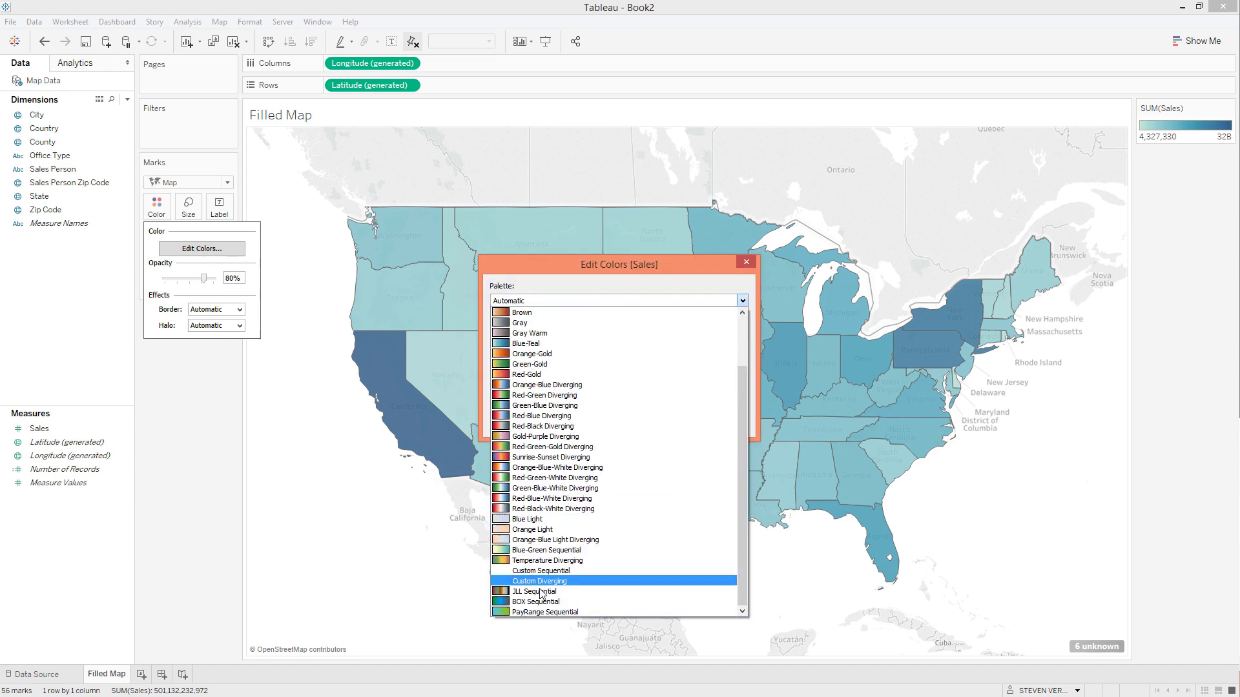
{"action": "left_click", "coordinate": [549, 299]}
Step: Try stepped color with 4 steps for Sales, view the advanced options, and return to continuous color
{"action": "left_click", "coordinate": [494, 356]}
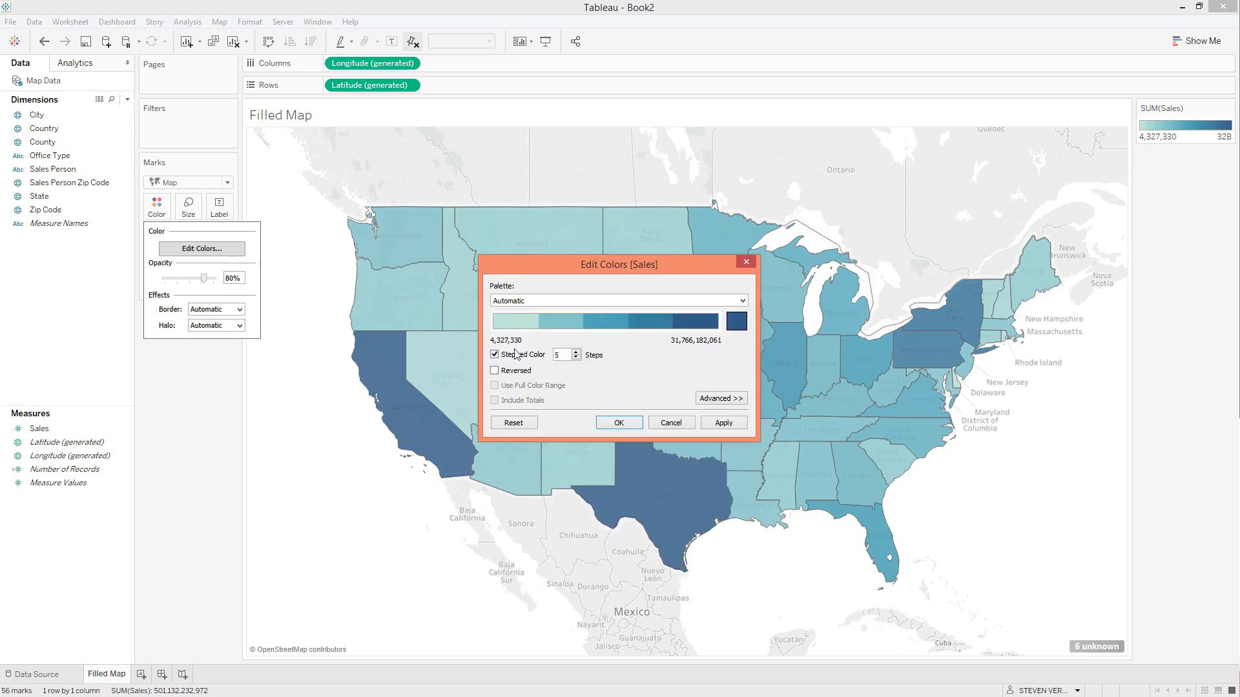
{"action": "left_click", "coordinate": [576, 358]}
{"action": "left_click", "coordinate": [575, 358]}
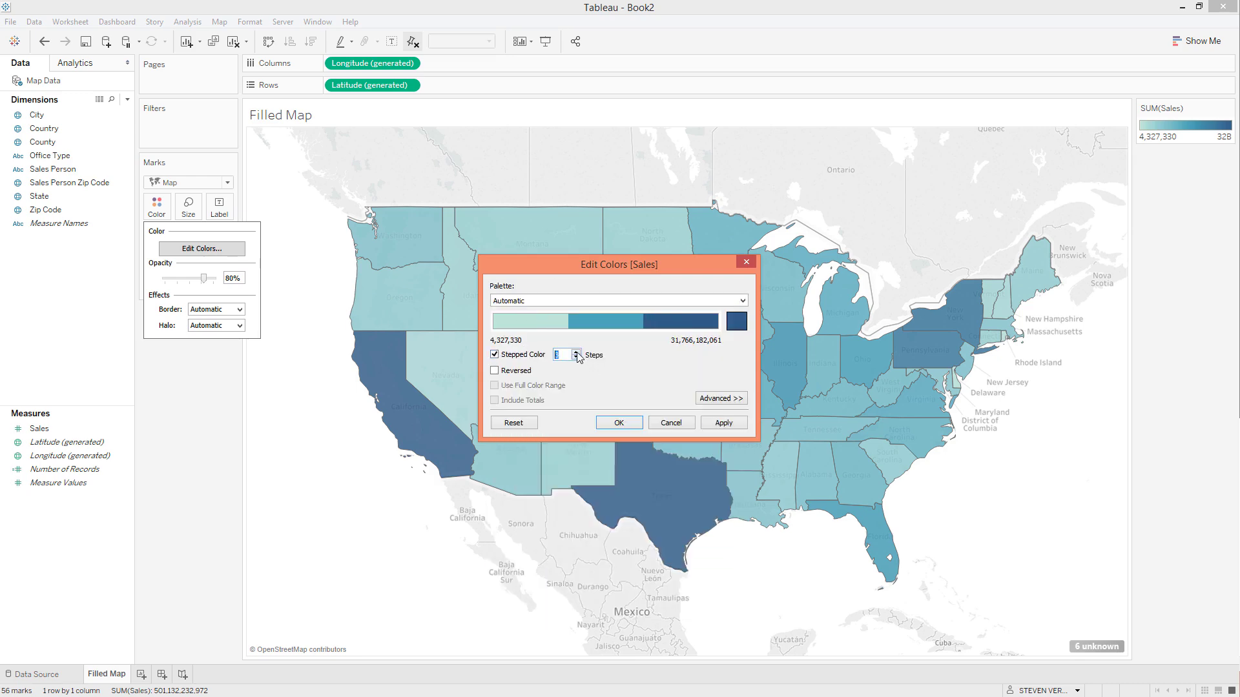
{"action": "left_click", "coordinate": [576, 352]}
{"action": "left_click", "coordinate": [740, 401]}
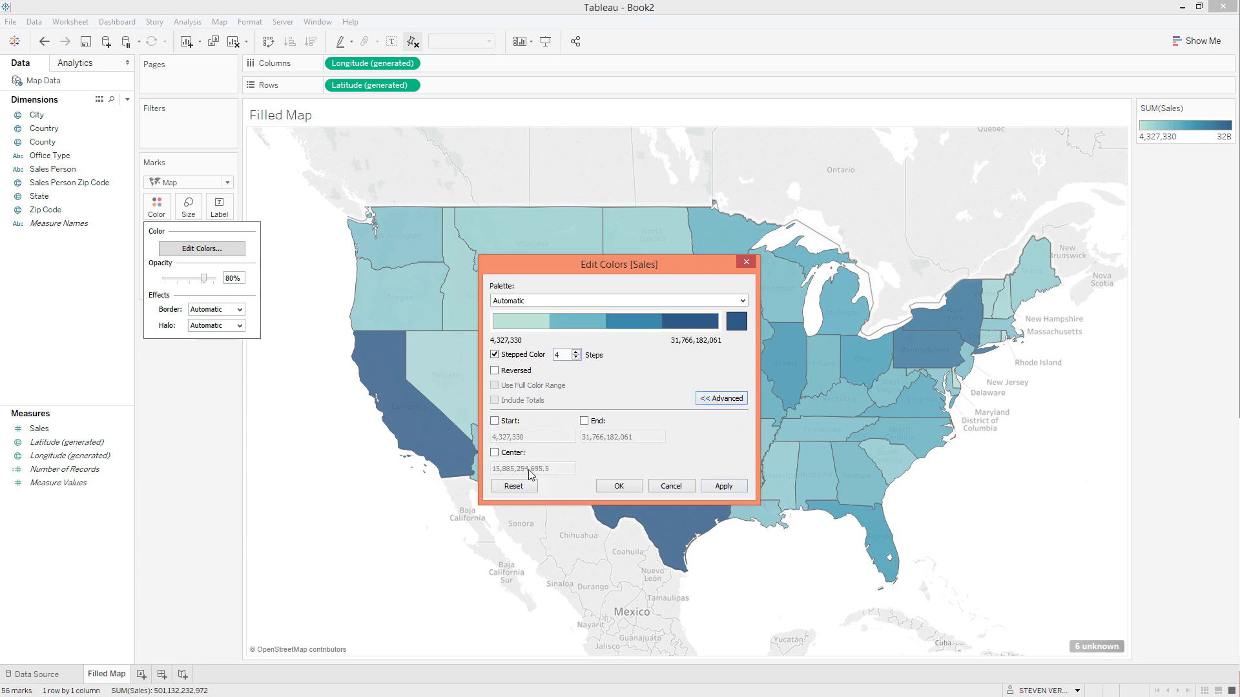
{"action": "left_click", "coordinate": [495, 355]}
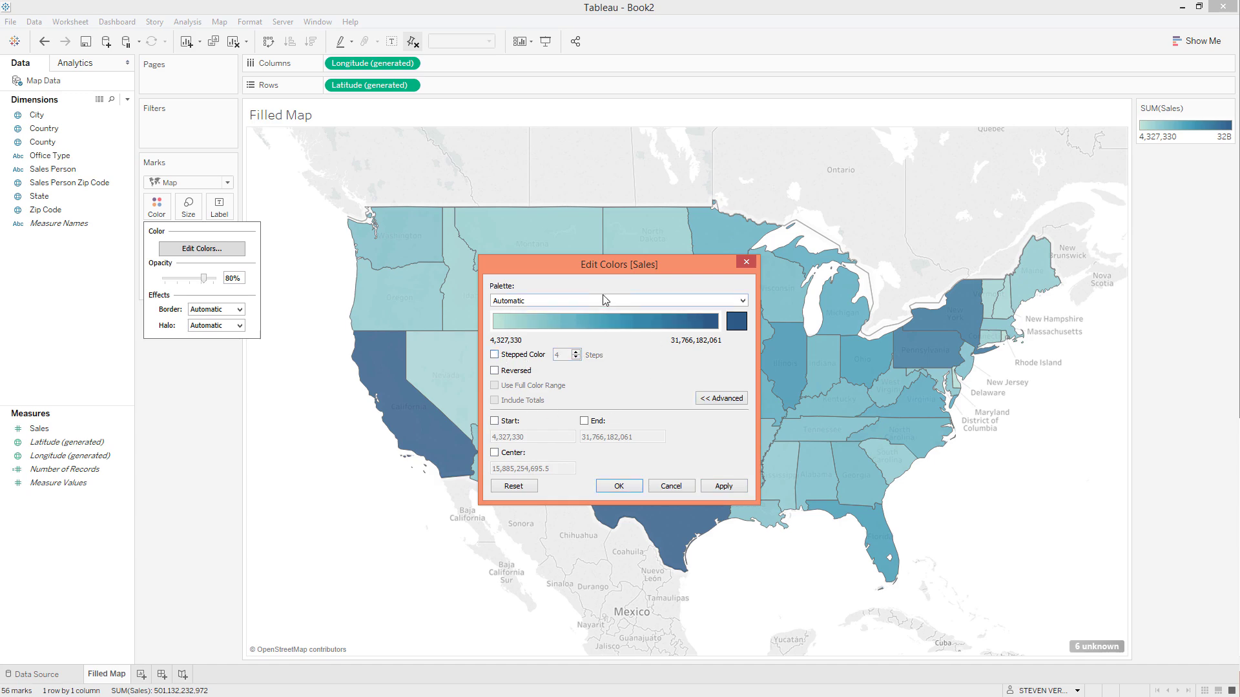
{"action": "left_click", "coordinate": [619, 486]}
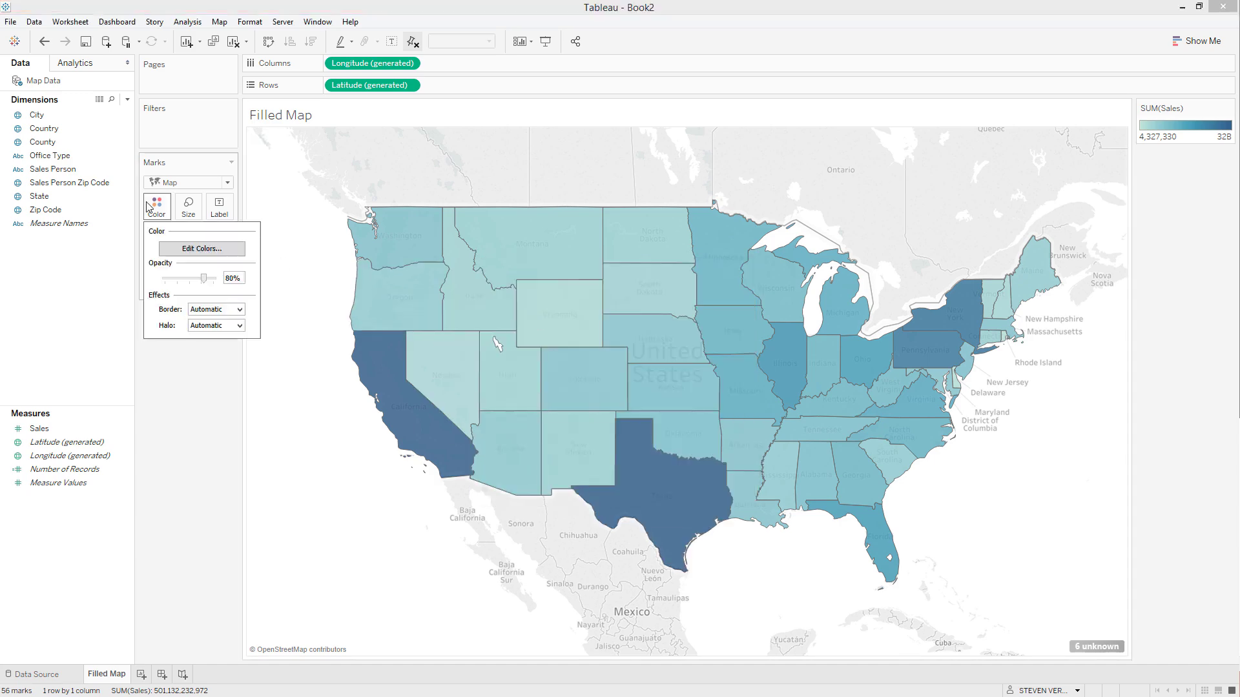
Step: Give the states a white border, keep the halo Automatic, and slightly raise the color opacity
{"action": "left_click_drag", "start_coordinate": [217, 282], "coordinate": [205, 280]}
{"action": "left_click", "coordinate": [207, 313]}
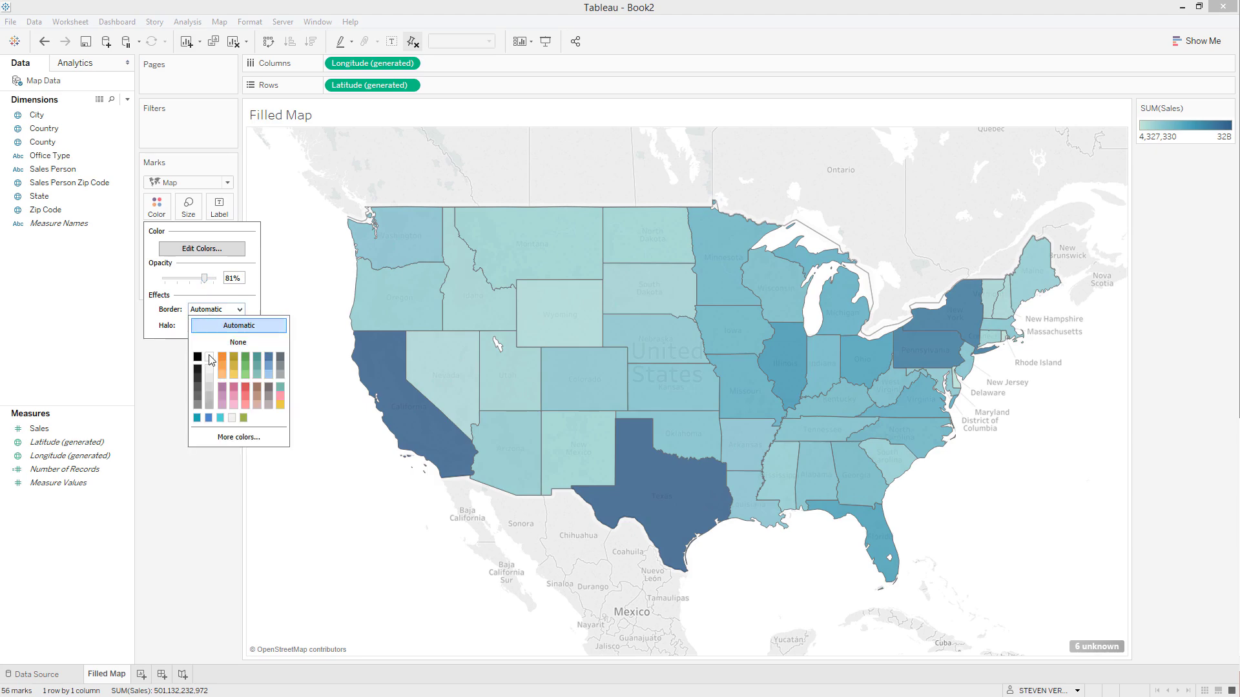
{"action": "left_click", "coordinate": [210, 358]}
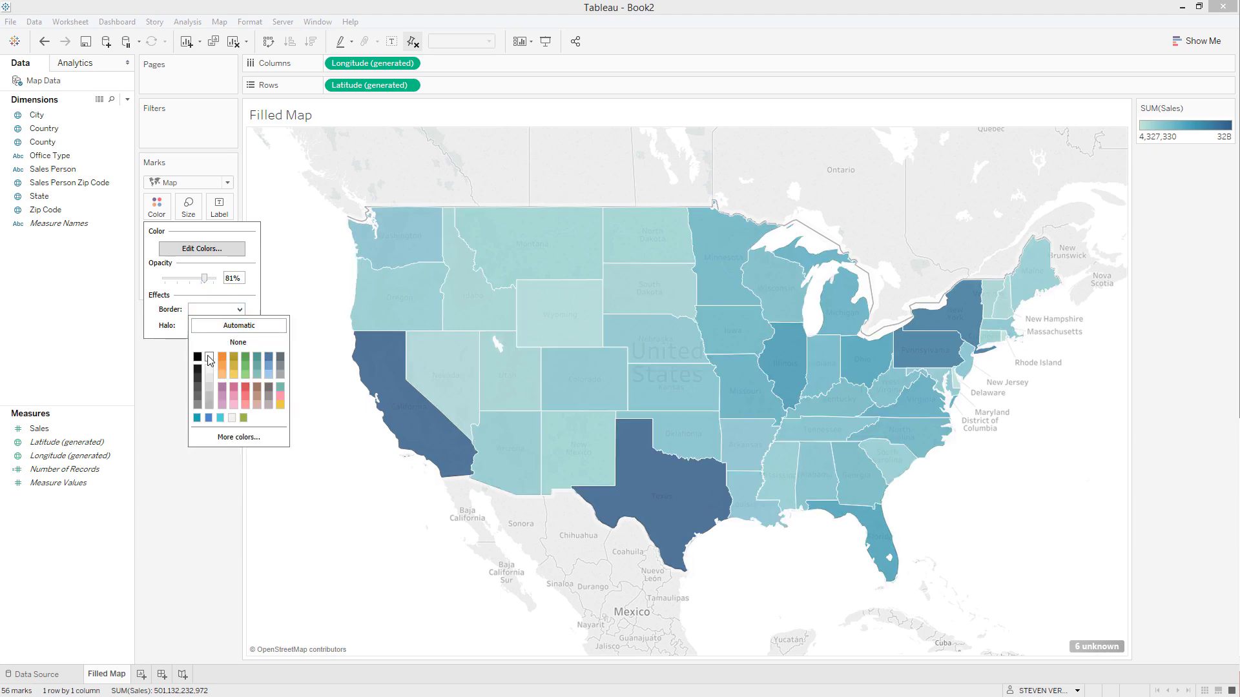
{"action": "left_click", "coordinate": [214, 306]}
{"action": "left_click", "coordinate": [210, 331]}
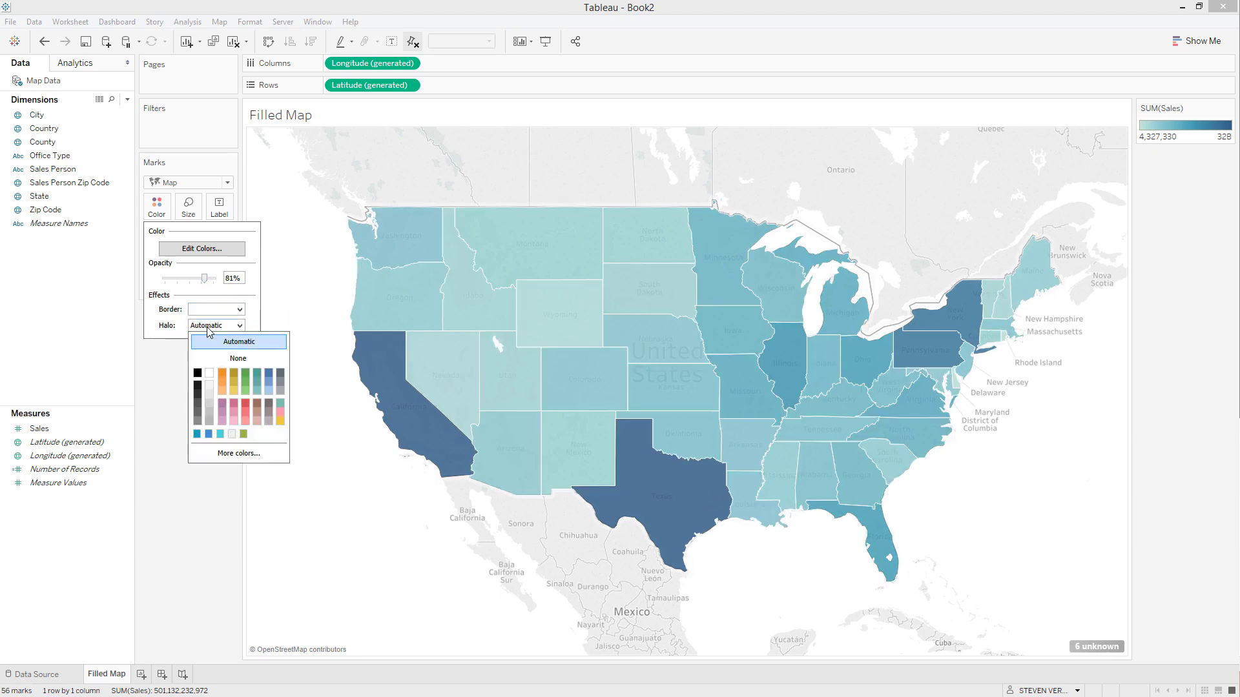
{"action": "left_click", "coordinate": [202, 328]}
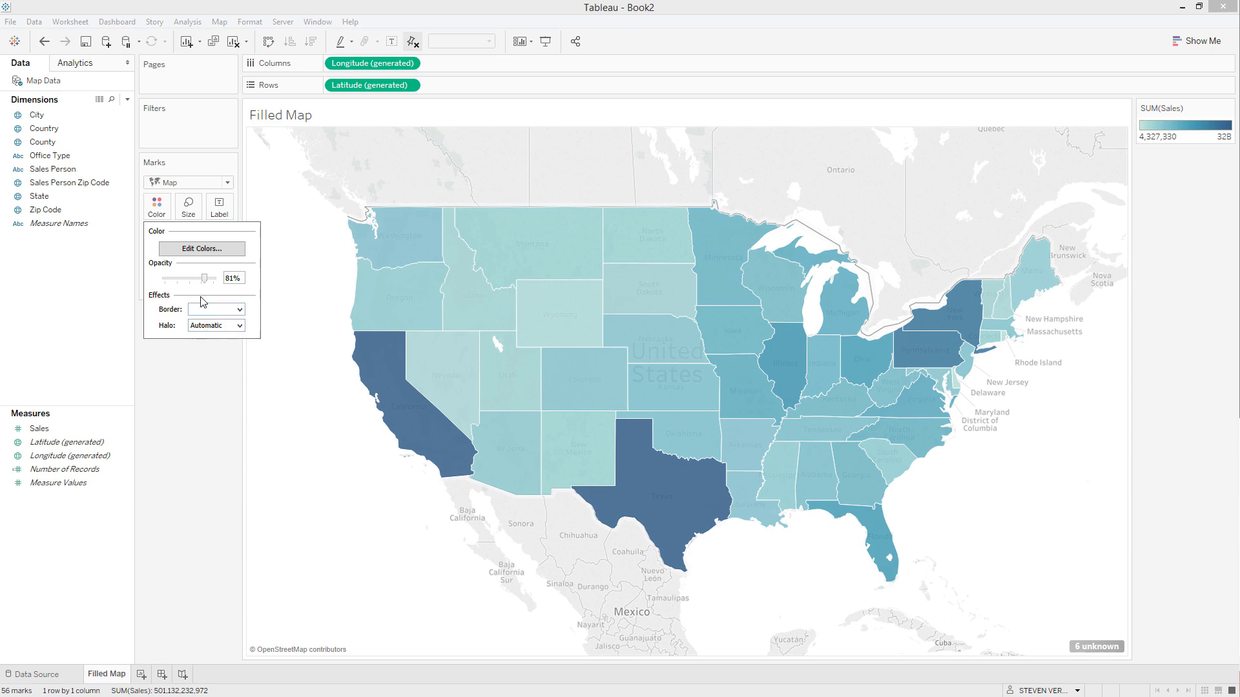
{"action": "left_click_drag", "start_coordinate": [206, 279], "coordinate": [208, 280]}
{"action": "left_click", "coordinate": [182, 480]}
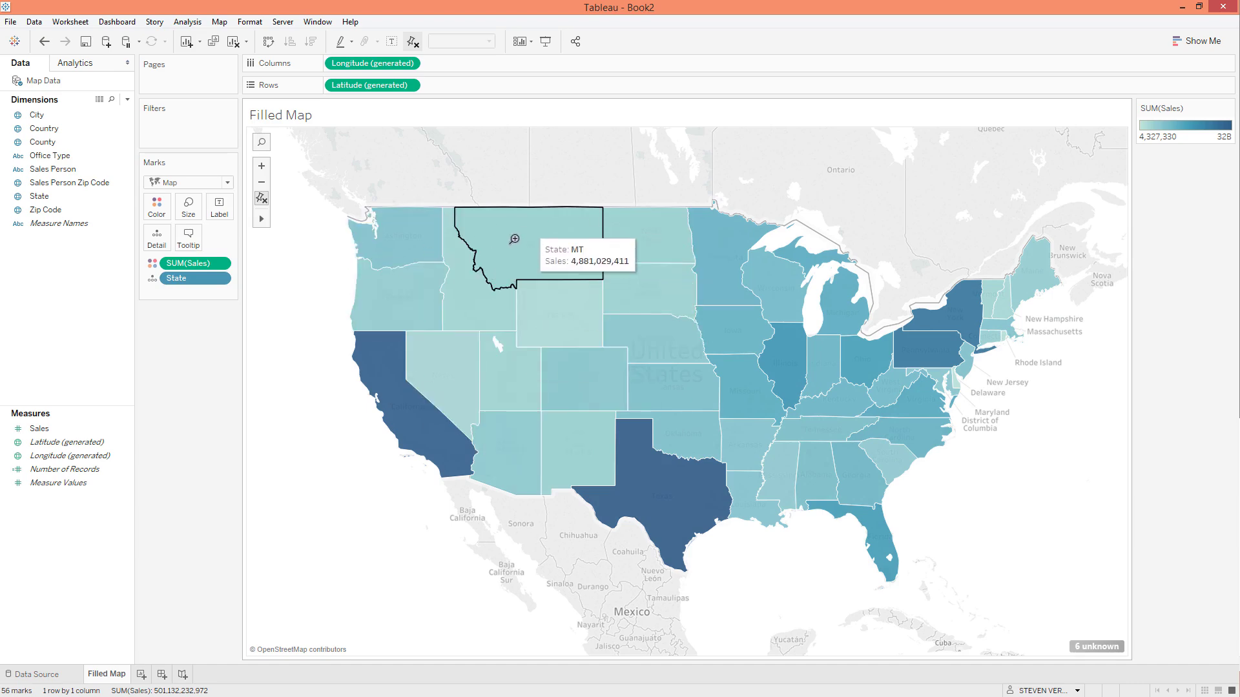
Step: Hide the unknown-locations indicator on the filled map
{"action": "mouse_move", "coordinate": [261, 220]}
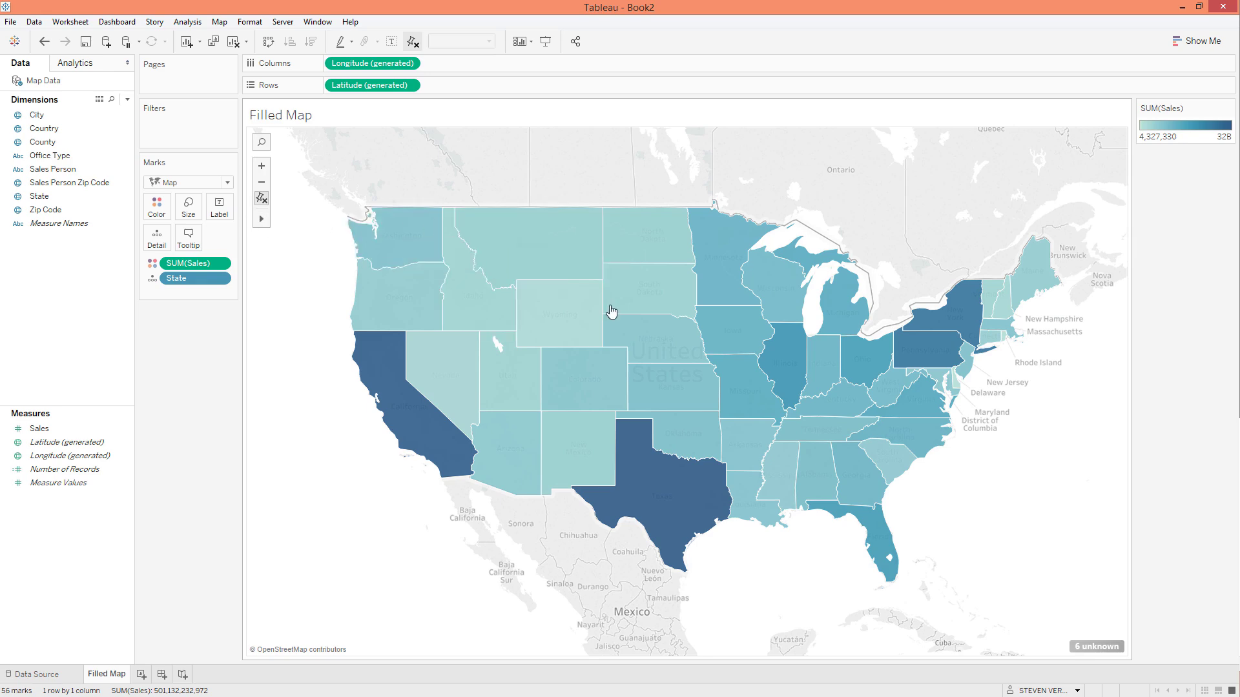
{"action": "right_click", "coordinate": [1093, 648]}
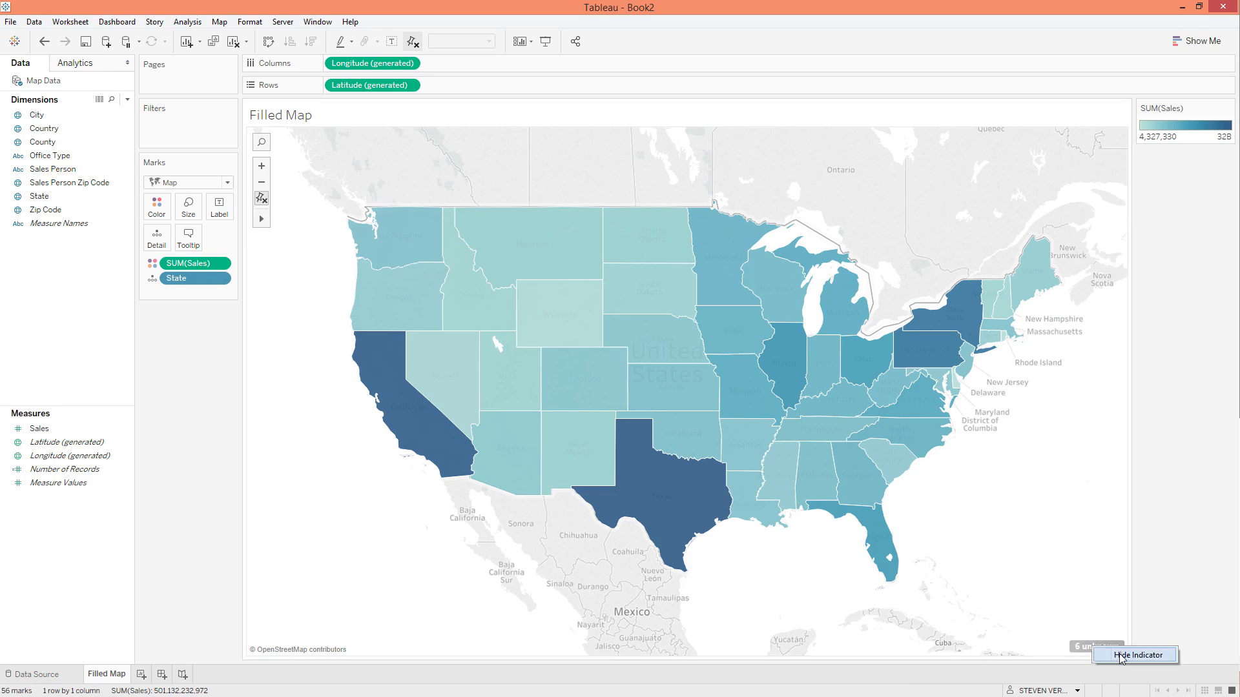
{"action": "left_click", "coordinate": [1113, 656]}
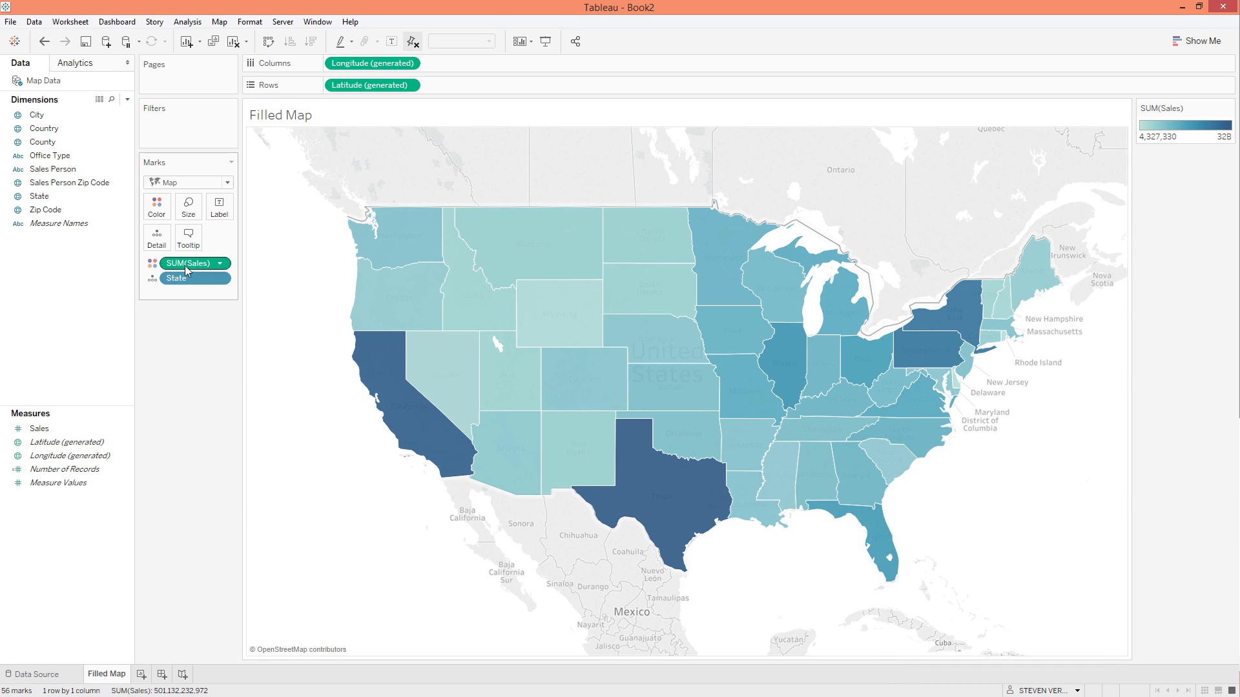
Step: Label each state with Sales, formatted as custom currency in billions (B) with one decimal place
{"action": "left_click_drag", "start_coordinate": [185, 269], "coordinate": [220, 213]}
{"action": "left_click_drag", "start_coordinate": [220, 208], "coordinate": [219, 209]}
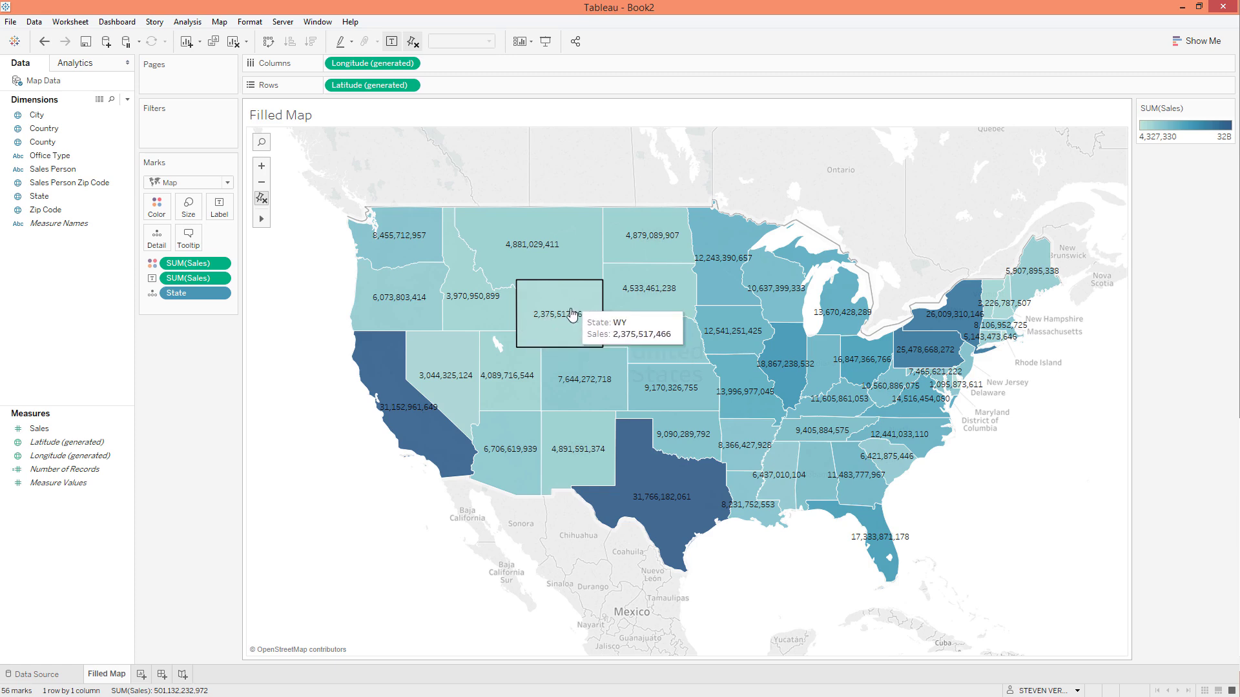
{"action": "right_click", "coordinate": [188, 279]}
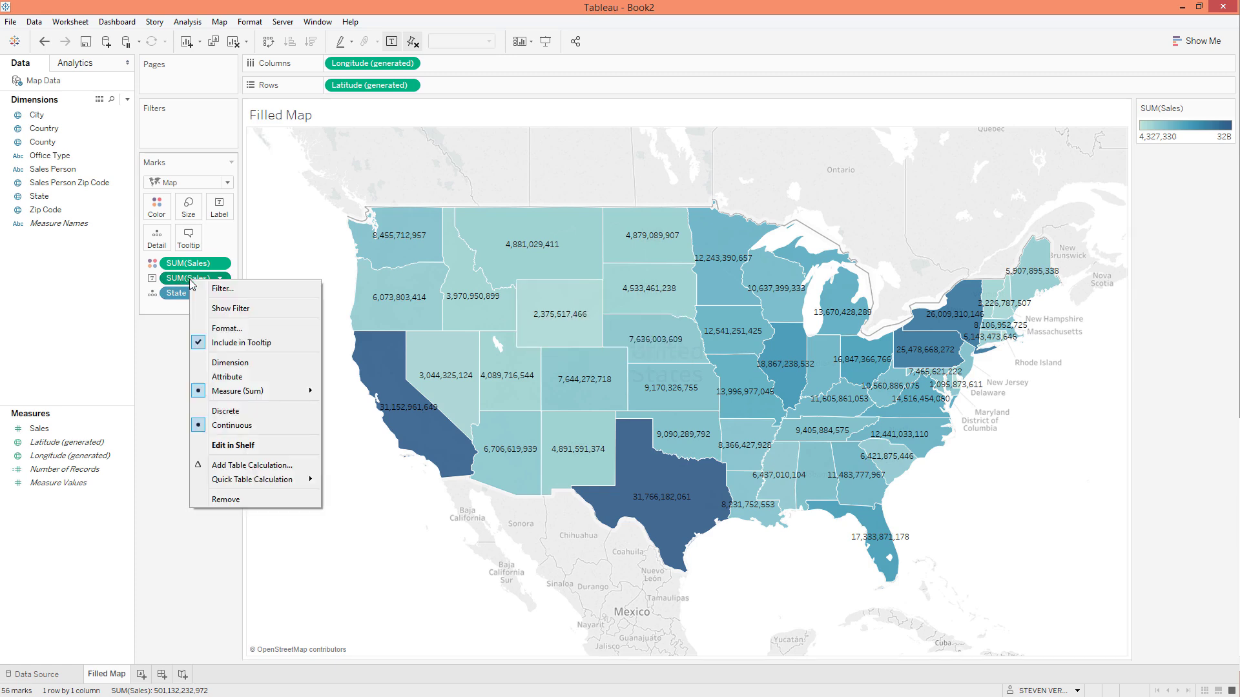
{"action": "left_click", "coordinate": [238, 329]}
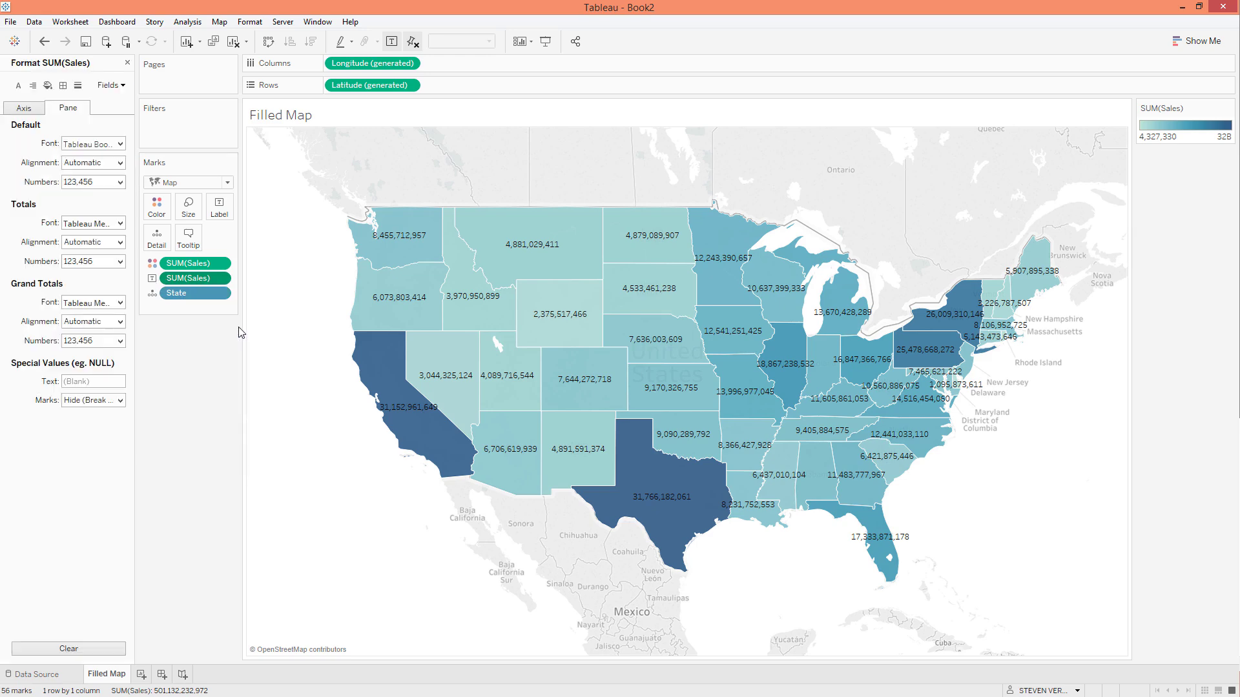
{"action": "left_click", "coordinate": [120, 183]}
{"action": "left_click", "coordinate": [111, 241]}
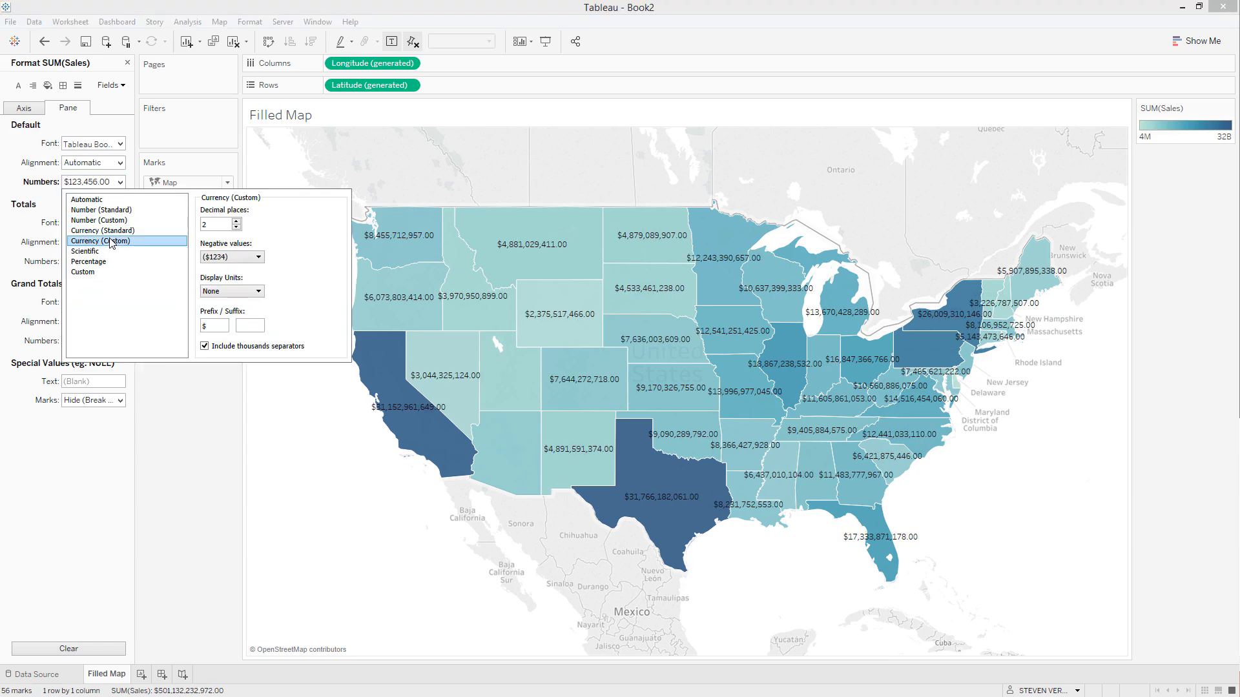
{"action": "left_click", "coordinate": [234, 292]}
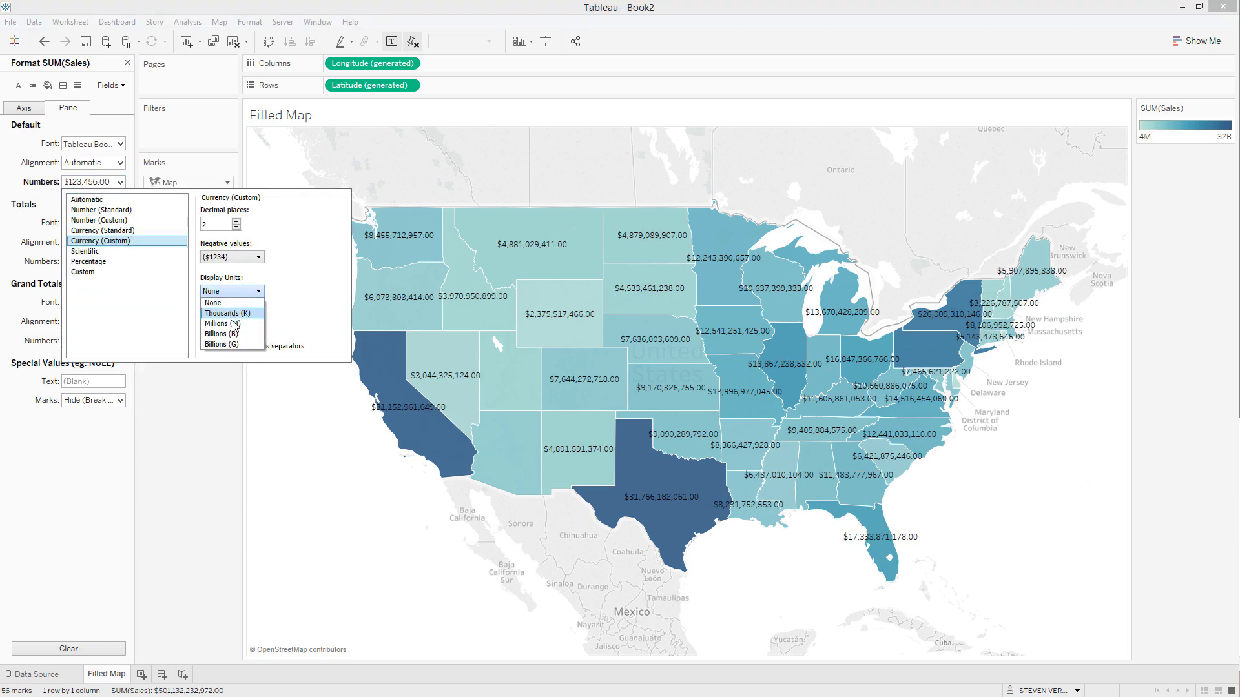
{"action": "left_click", "coordinate": [234, 335]}
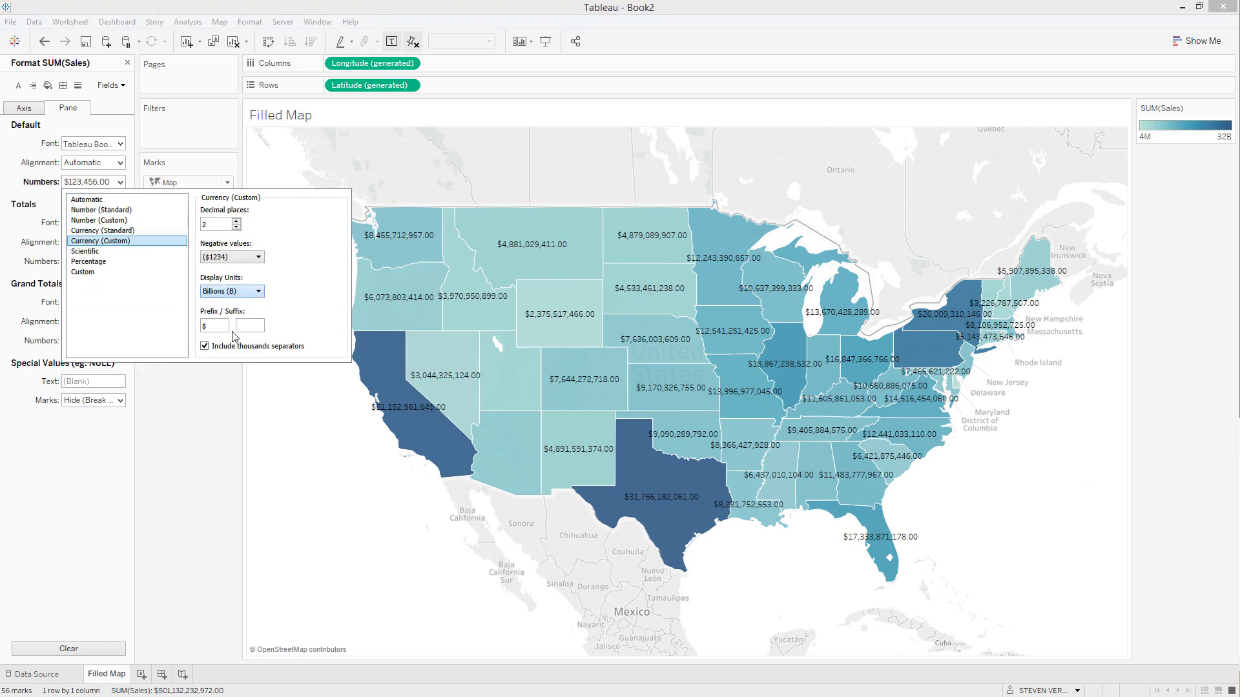
{"action": "left_click", "coordinate": [236, 227]}
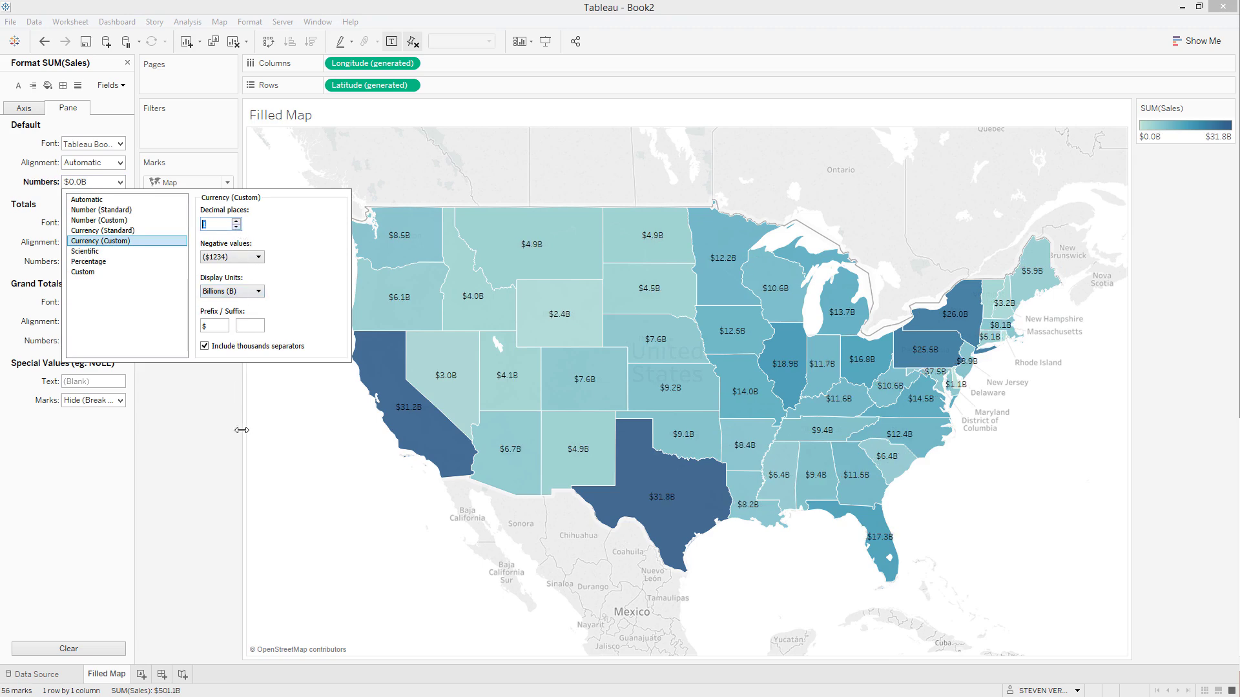
{"action": "left_click", "coordinate": [194, 410]}
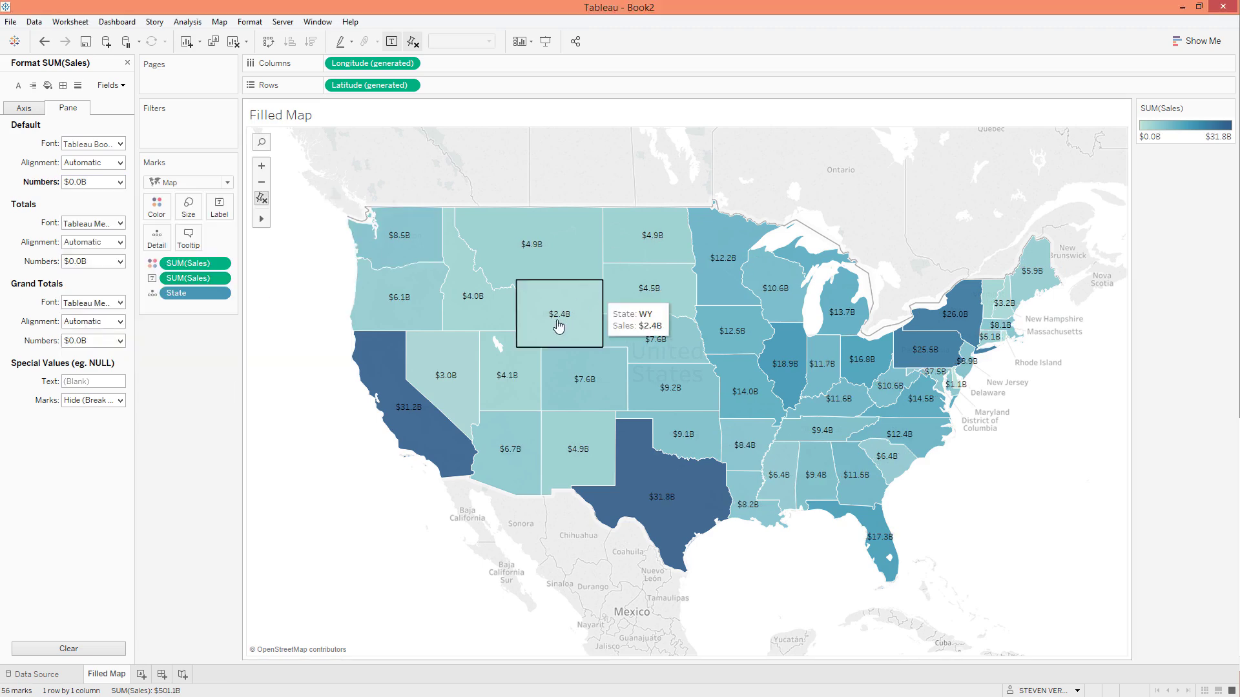
Step: Set the state labels' font size to 12 and leave the font color on Automatic
{"action": "left_click", "coordinate": [219, 208]}
{"action": "left_click", "coordinate": [332, 291]}
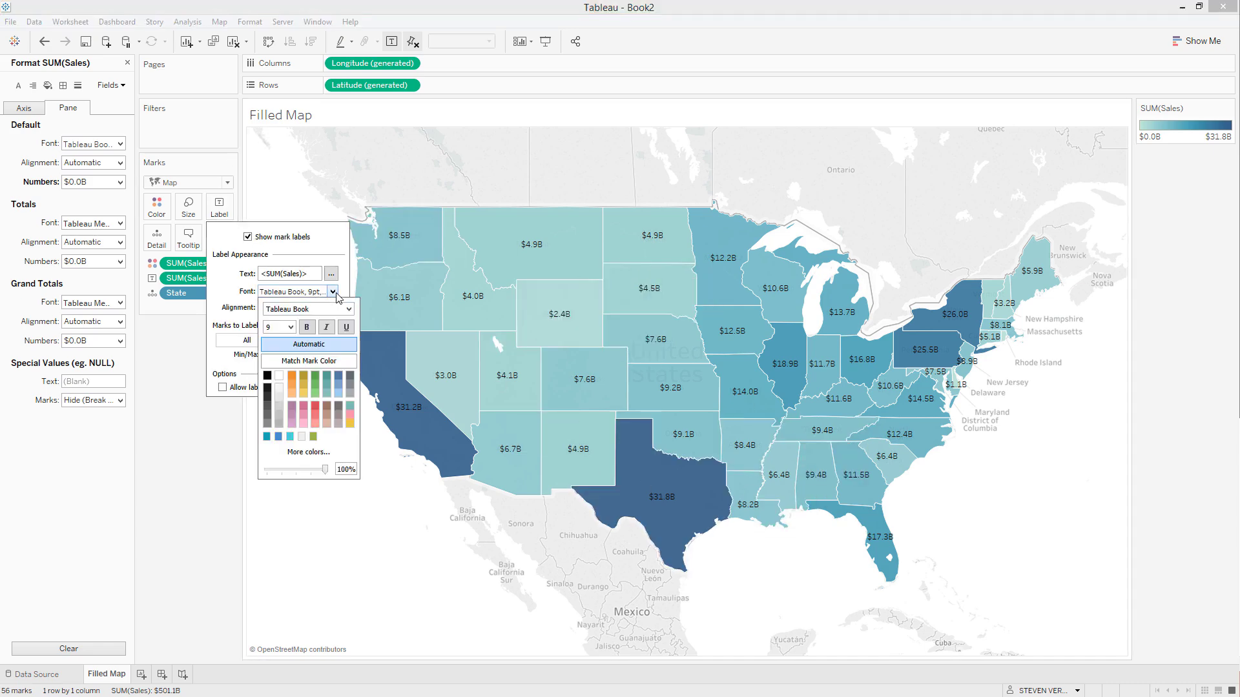
{"action": "left_click", "coordinate": [293, 327]}
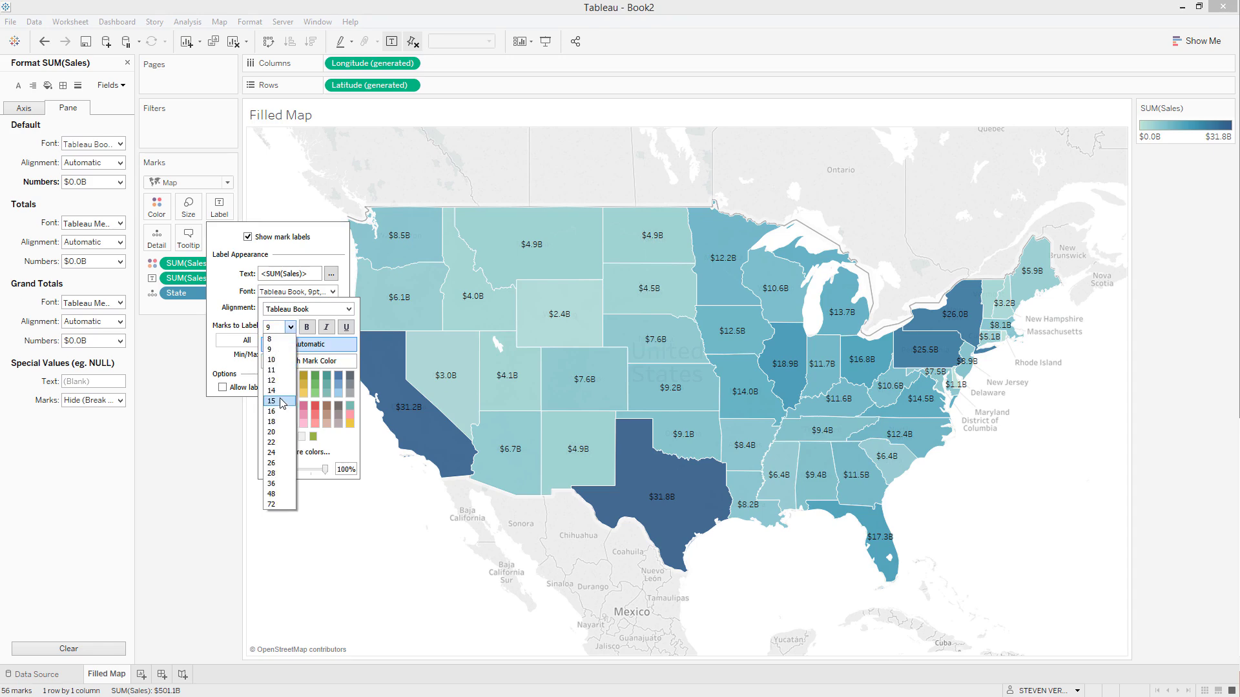
{"action": "left_click", "coordinate": [282, 403]}
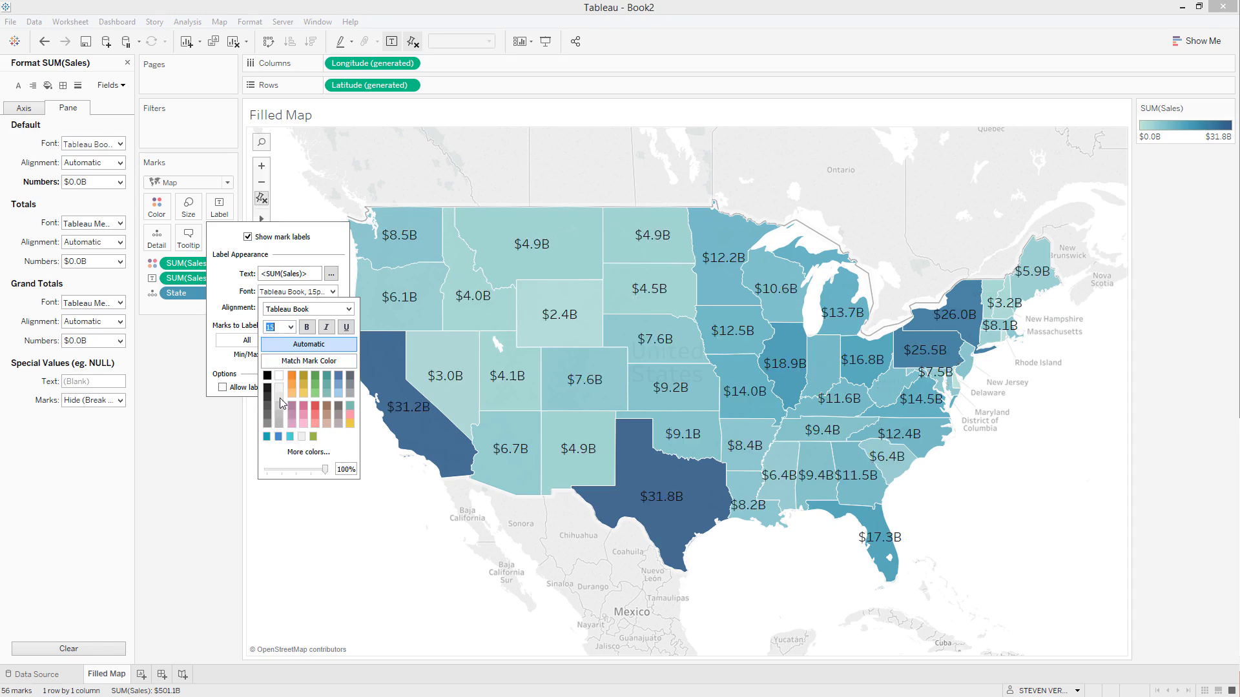
{"action": "left_click", "coordinate": [291, 327]}
{"action": "left_click", "coordinate": [286, 407]}
{"action": "left_click", "coordinate": [279, 411]}
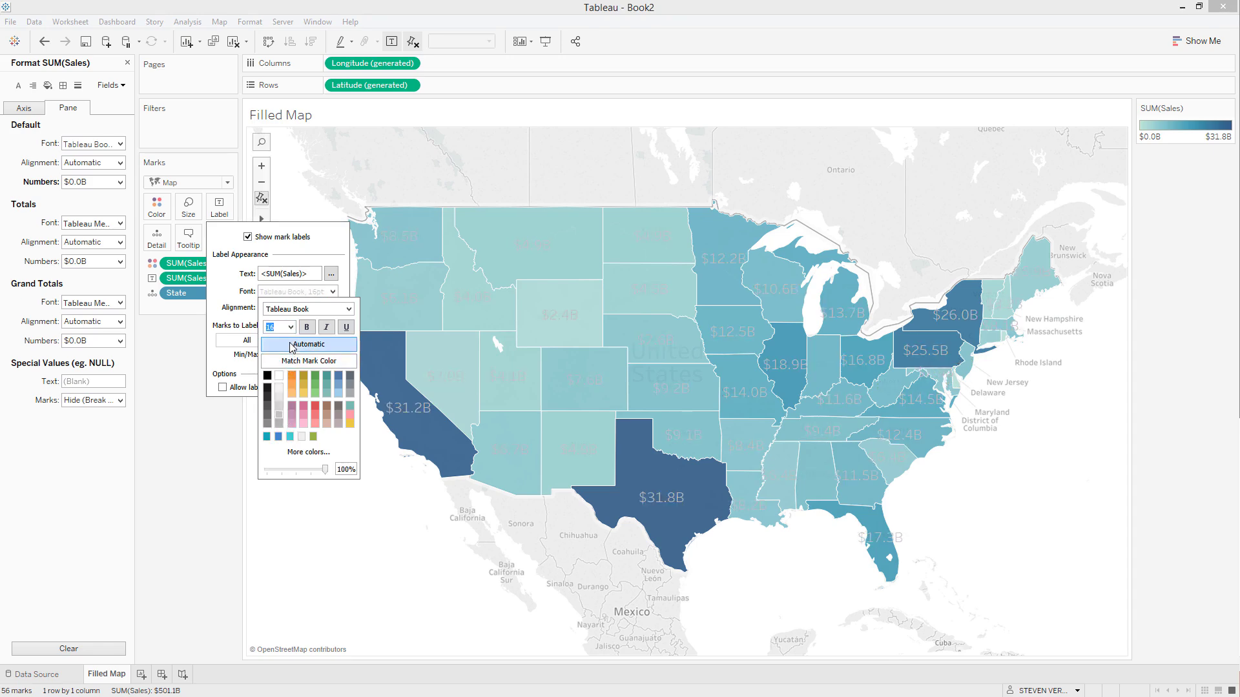
{"action": "left_click", "coordinate": [291, 327]}
{"action": "left_click", "coordinate": [284, 394]}
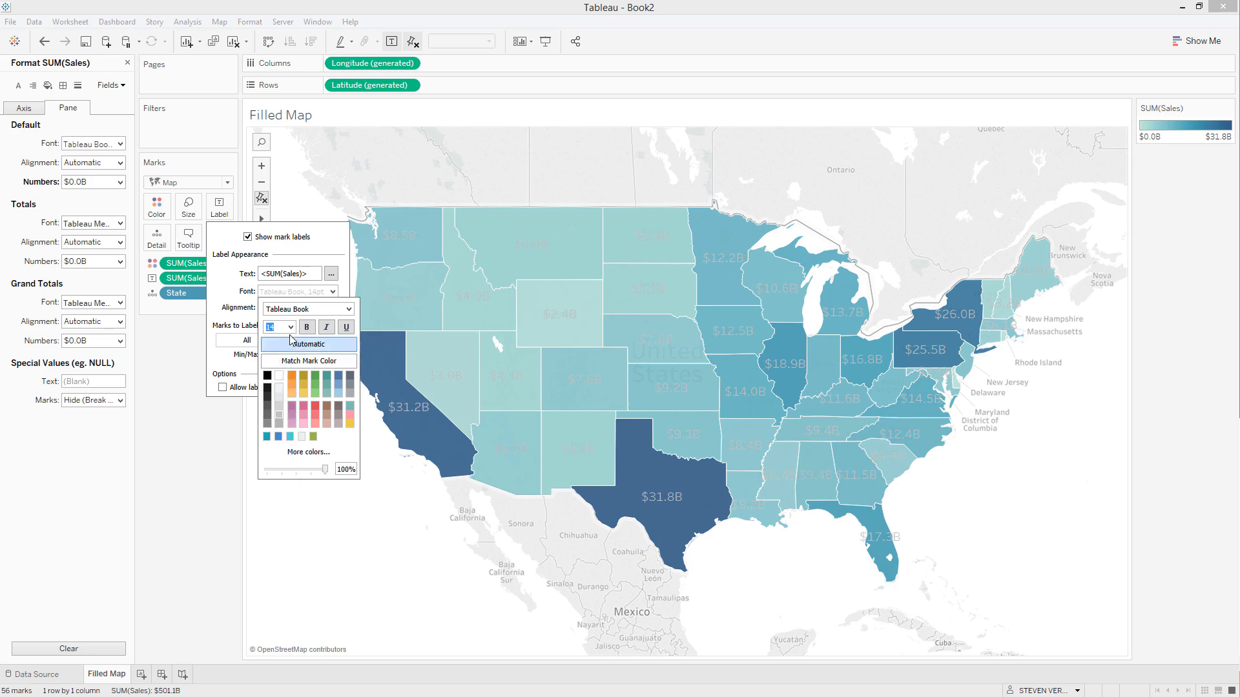
{"action": "left_click", "coordinate": [291, 328]}
{"action": "left_click", "coordinate": [282, 374]}
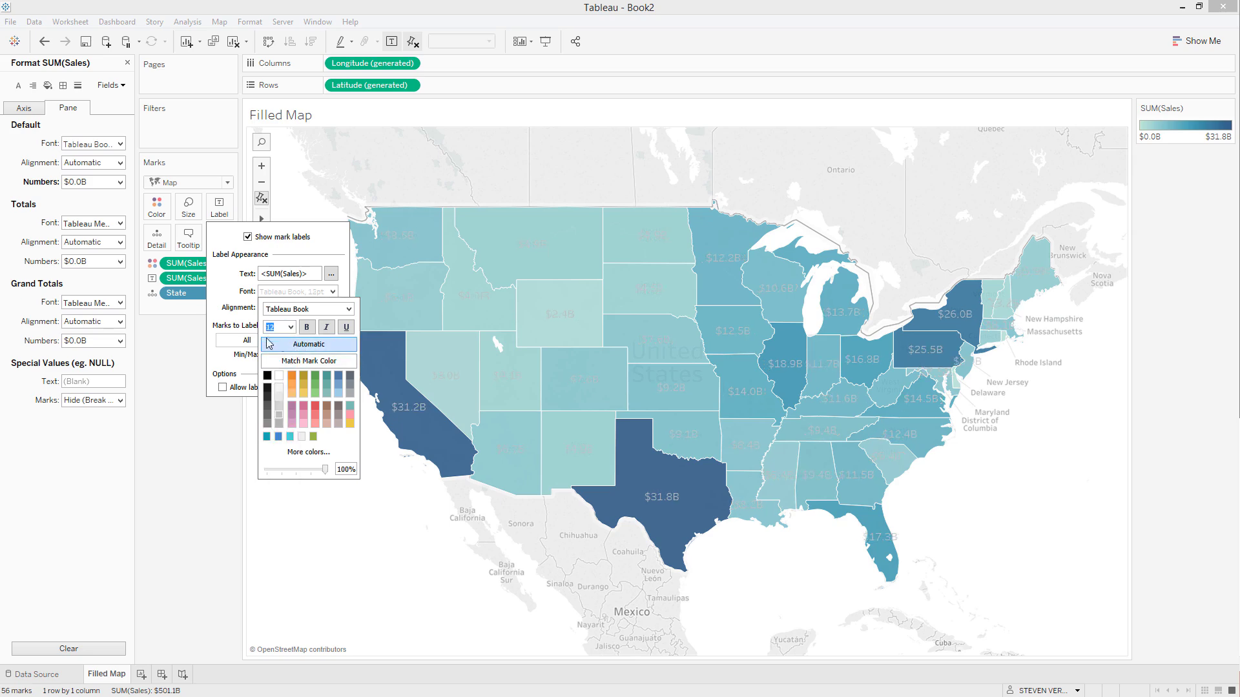
{"action": "left_click", "coordinate": [269, 344]}
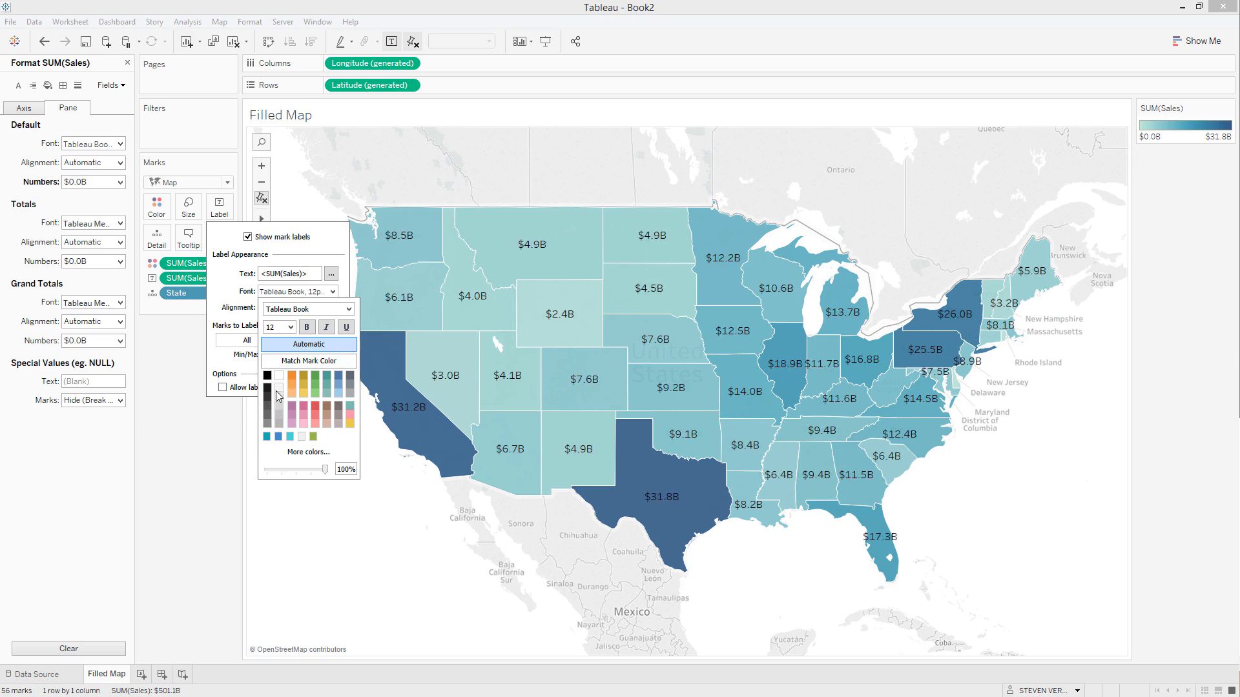
{"action": "left_click", "coordinate": [233, 452]}
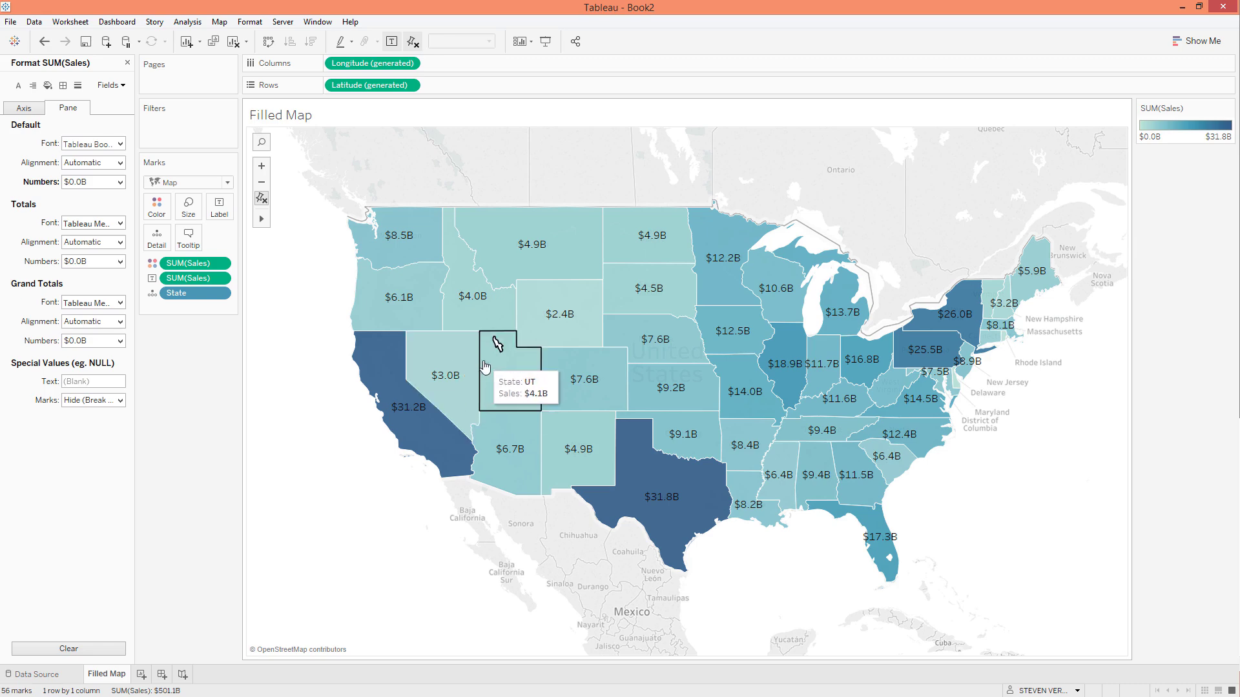
Step: Add a new worksheet named Symbol Map and plot the Zip Code field on a map in it
{"action": "left_click", "coordinate": [140, 674]}
{"action": "double_click", "coordinate": [137, 675]}
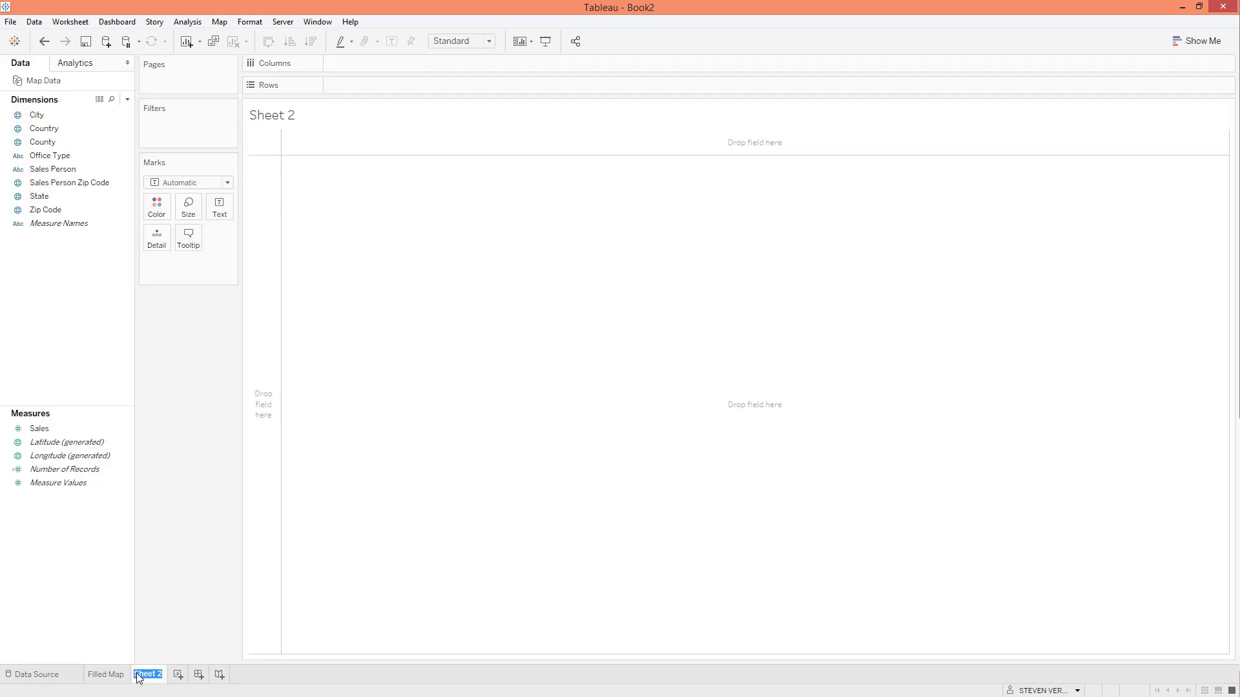
{"action": "type", "text": "Symbol Map"}
{"action": "key", "text": "Return"}
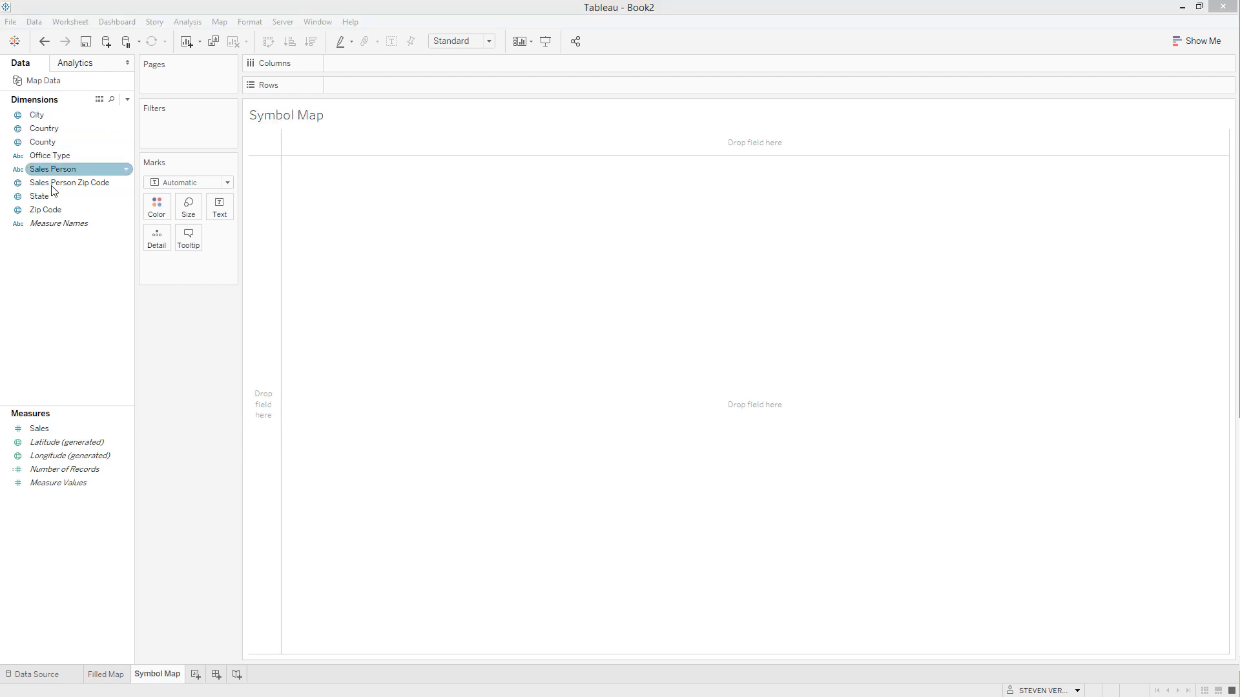
{"action": "left_click", "coordinate": [54, 211]}
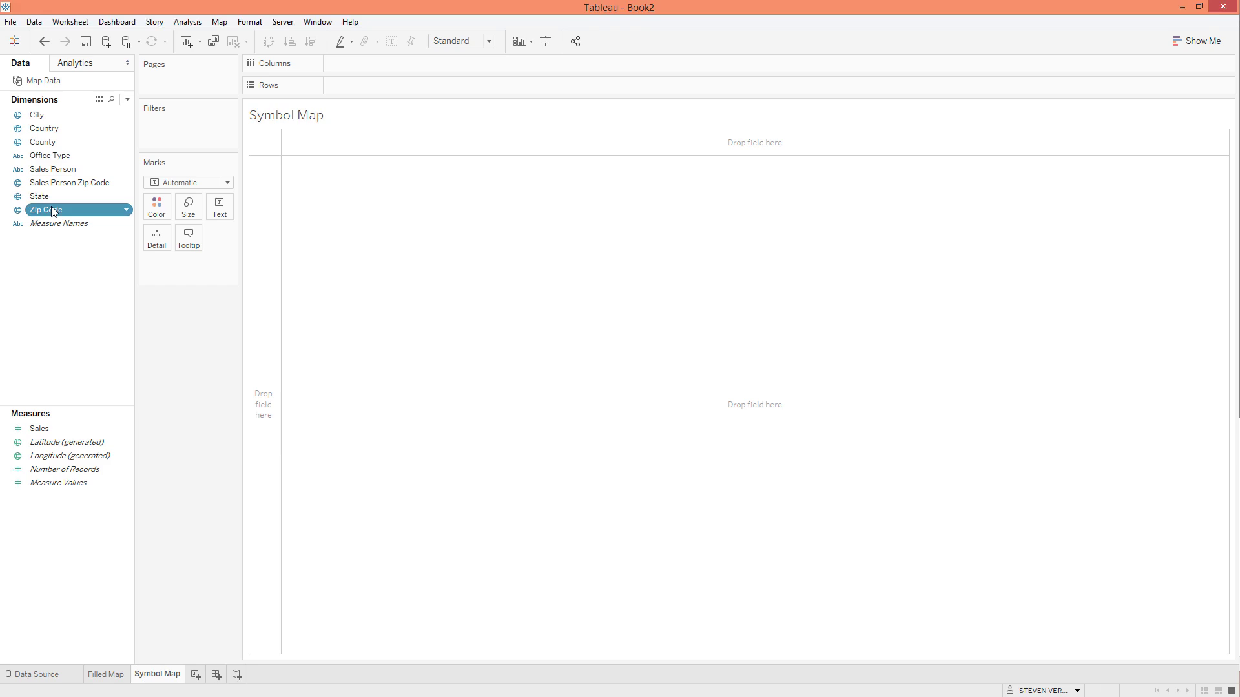
{"action": "double_click", "coordinate": [53, 211]}
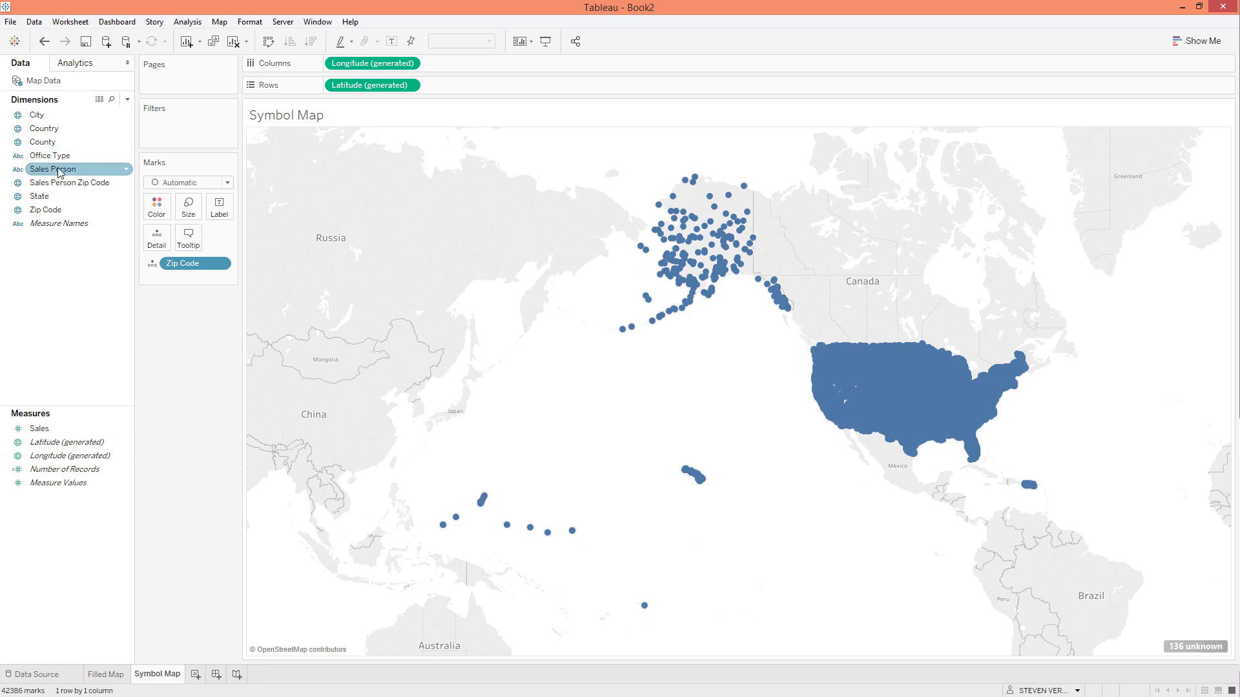
Step: Filter the symbol map to the VI Consulting office type and the state CA
{"action": "left_click_drag", "start_coordinate": [77, 155], "coordinate": [198, 134]}
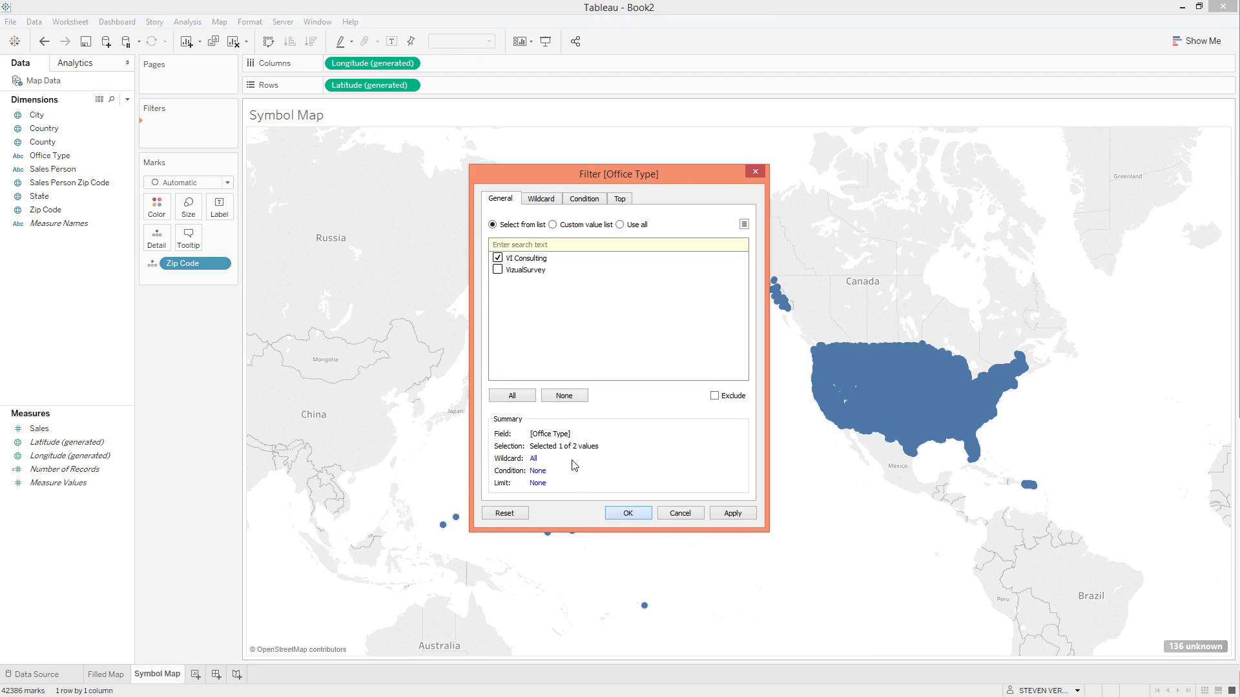
{"action": "left_click", "coordinate": [627, 514]}
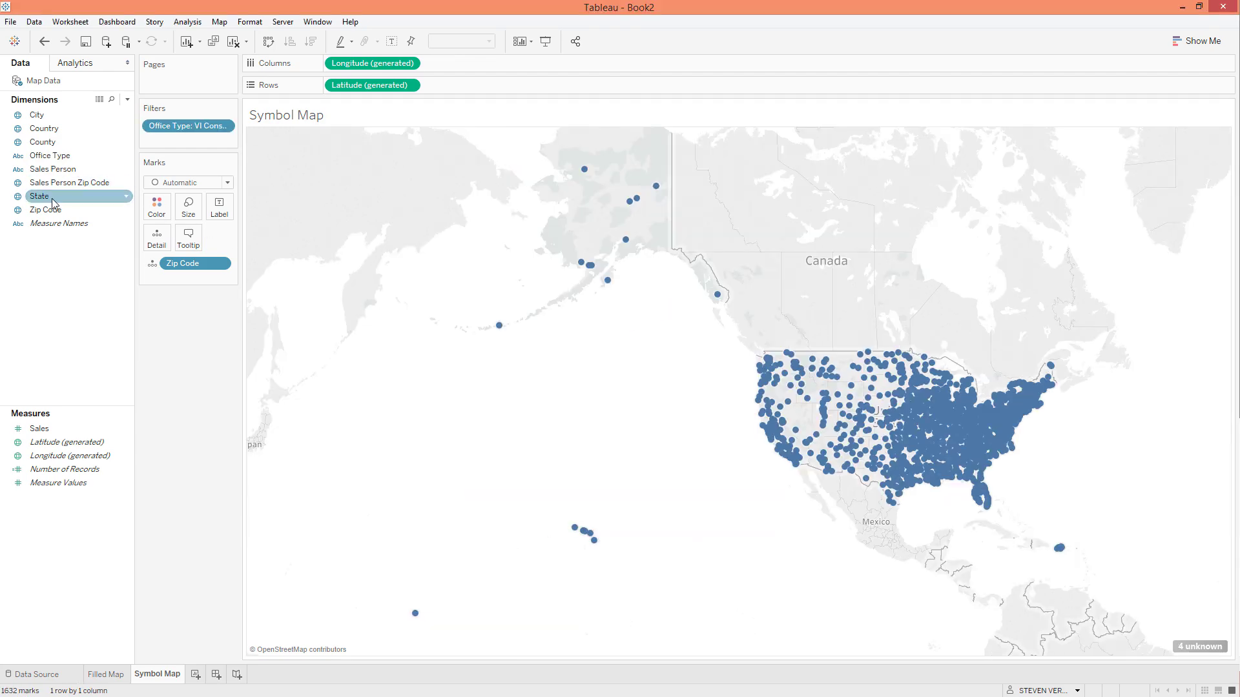
{"action": "left_click_drag", "start_coordinate": [52, 199], "coordinate": [187, 137]}
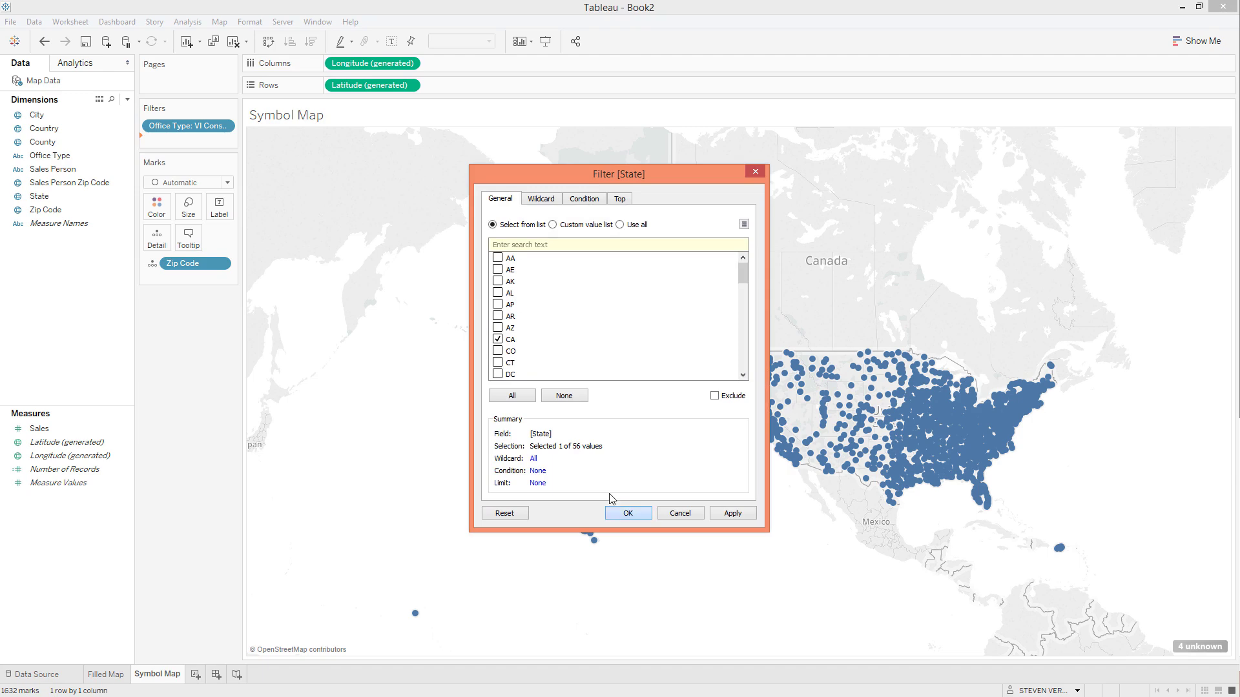
{"action": "left_click", "coordinate": [616, 509]}
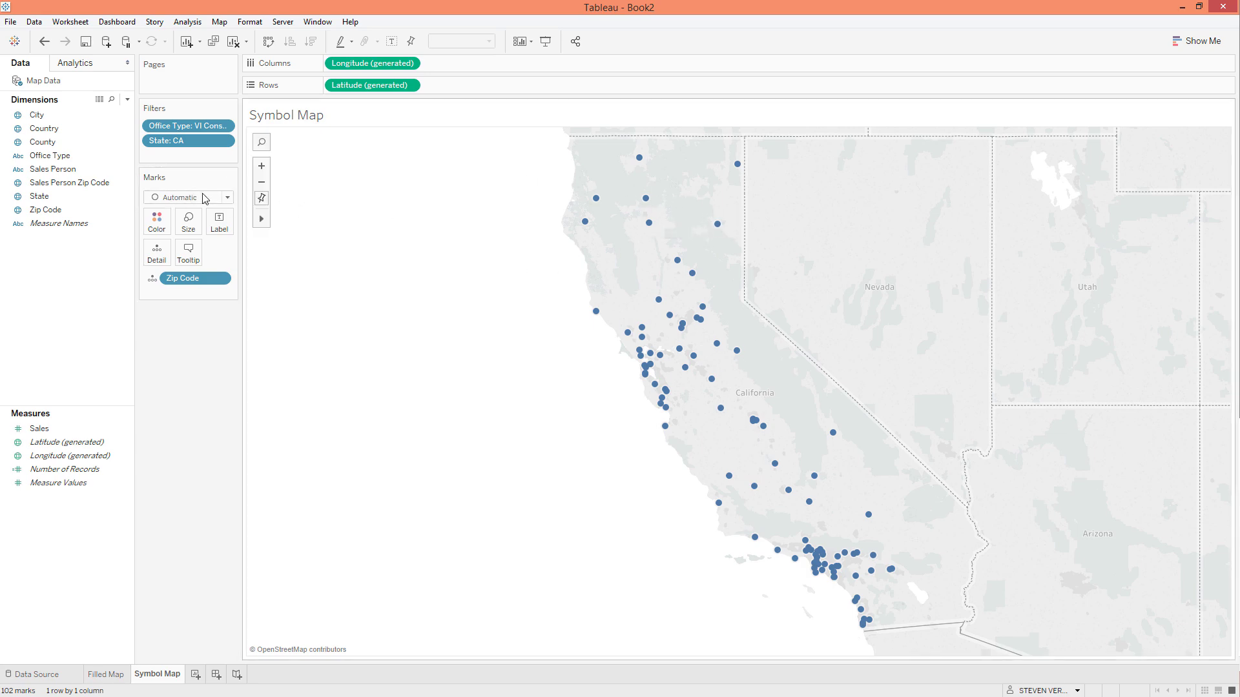
Step: Change the symbol map's mark type to Circle
{"action": "left_click", "coordinate": [175, 198]}
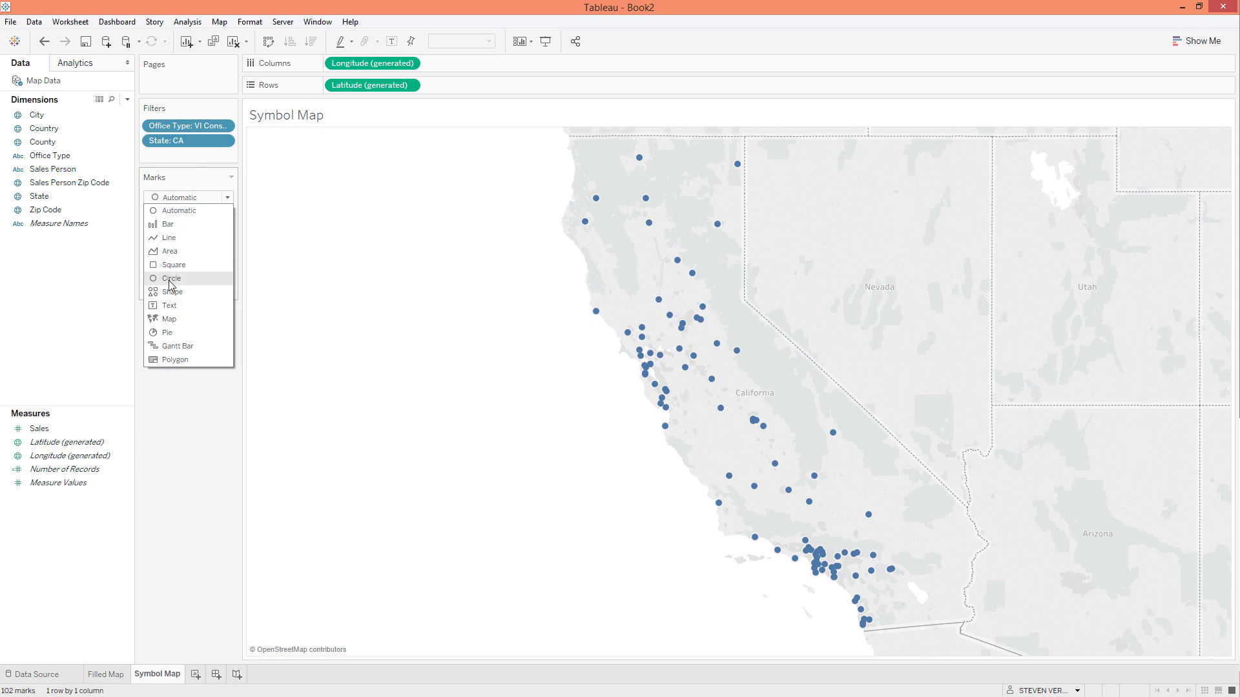
{"action": "left_click", "coordinate": [169, 282]}
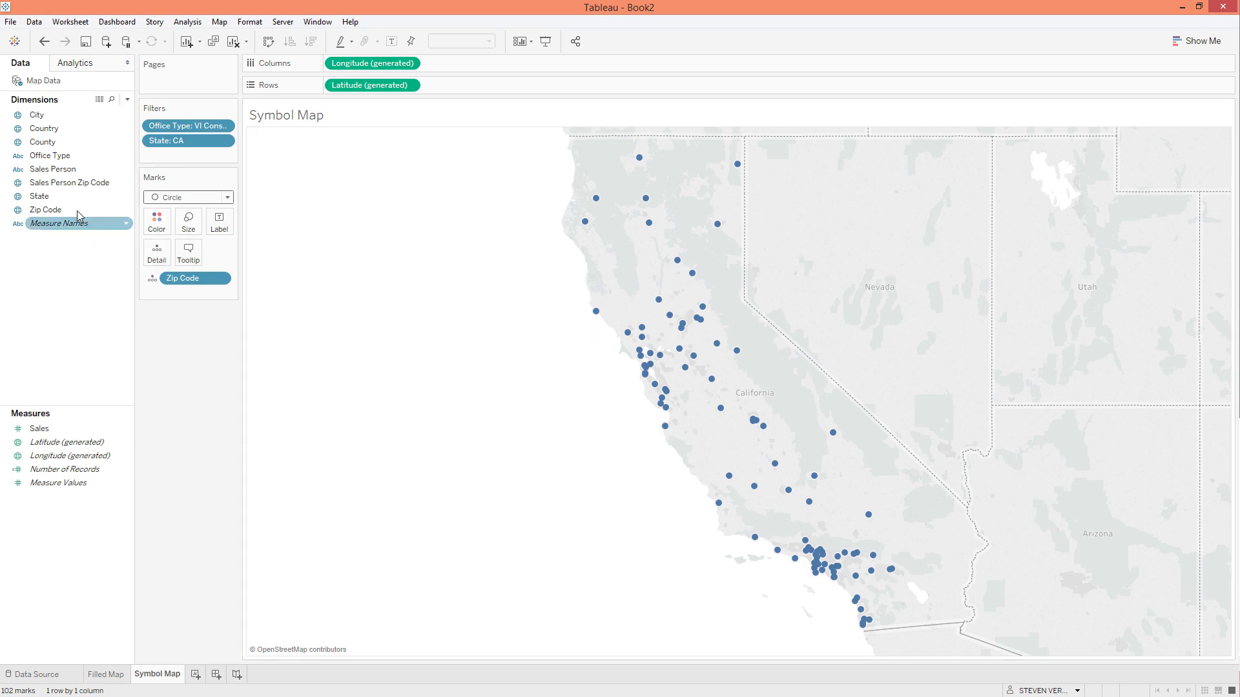
Step: Try coloring the circles by Zip Code, undo it, and color them by Sales instead
{"action": "left_click_drag", "start_coordinate": [71, 211], "coordinate": [143, 225]}
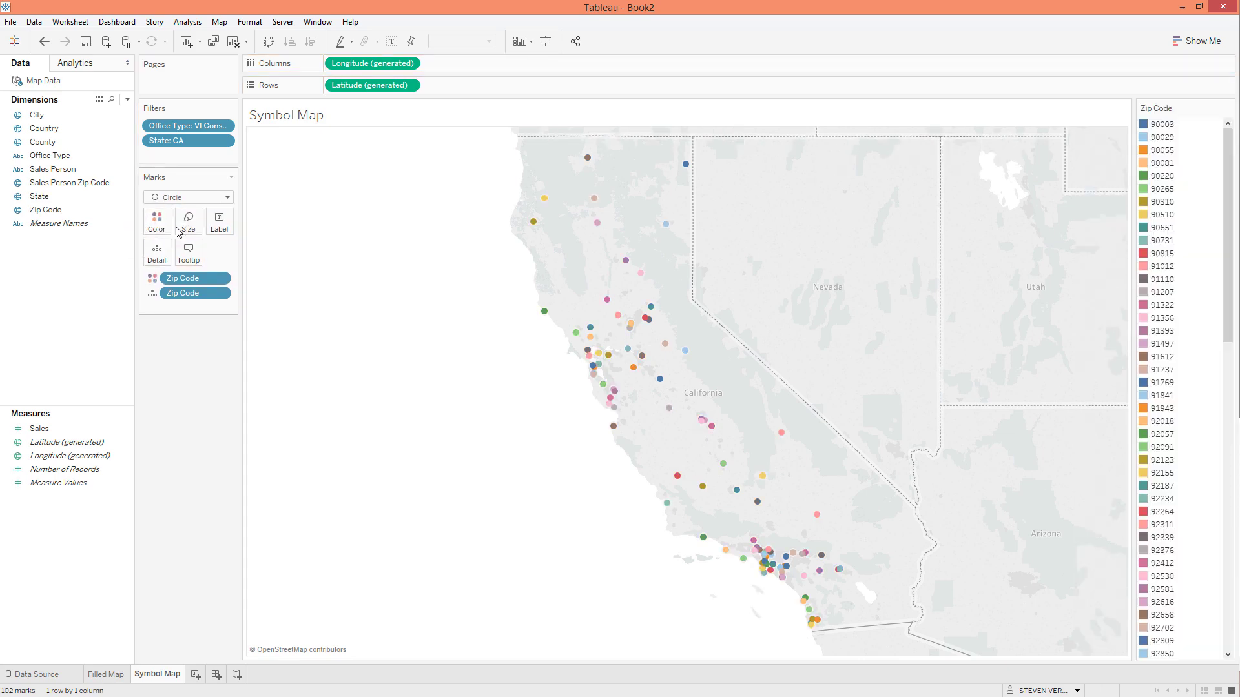
{"action": "key", "text": "ctrl+z"}
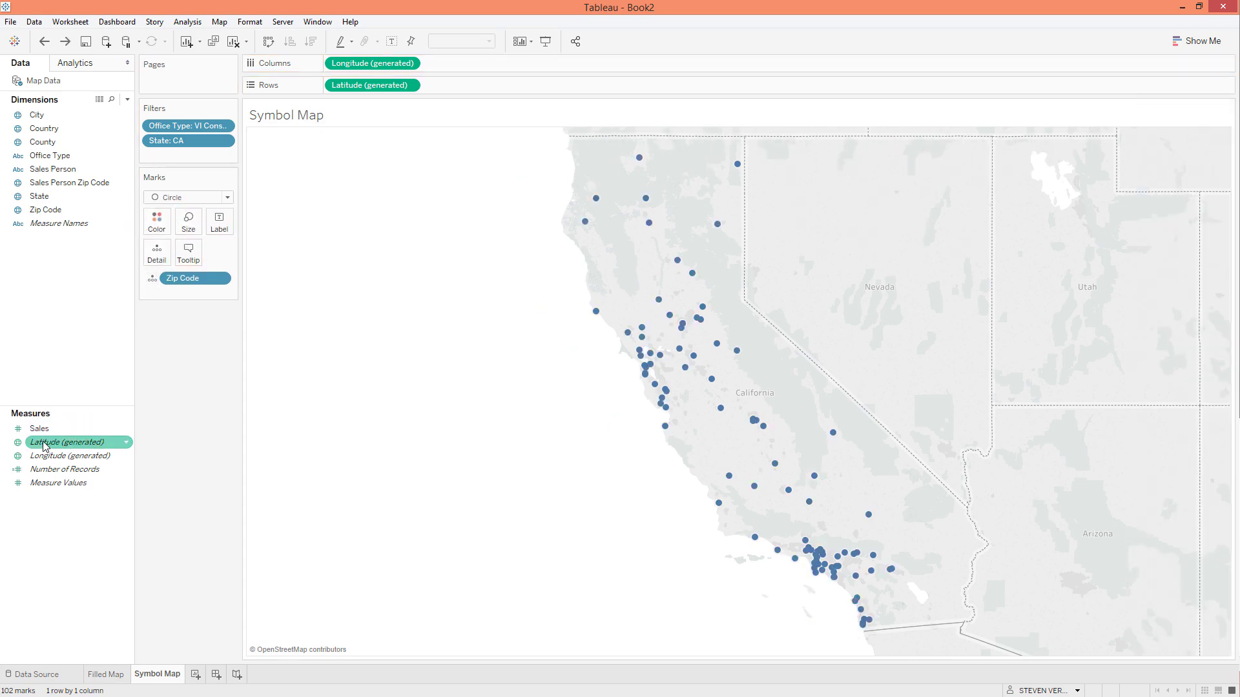
{"action": "mouse_move", "coordinate": [45, 430]}
{"action": "left_mouse_down"}
{"action": "mouse_move", "coordinate": [105, 378]}
{"action": "mouse_move", "coordinate": [155, 225]}
{"action": "left_mouse_up"}
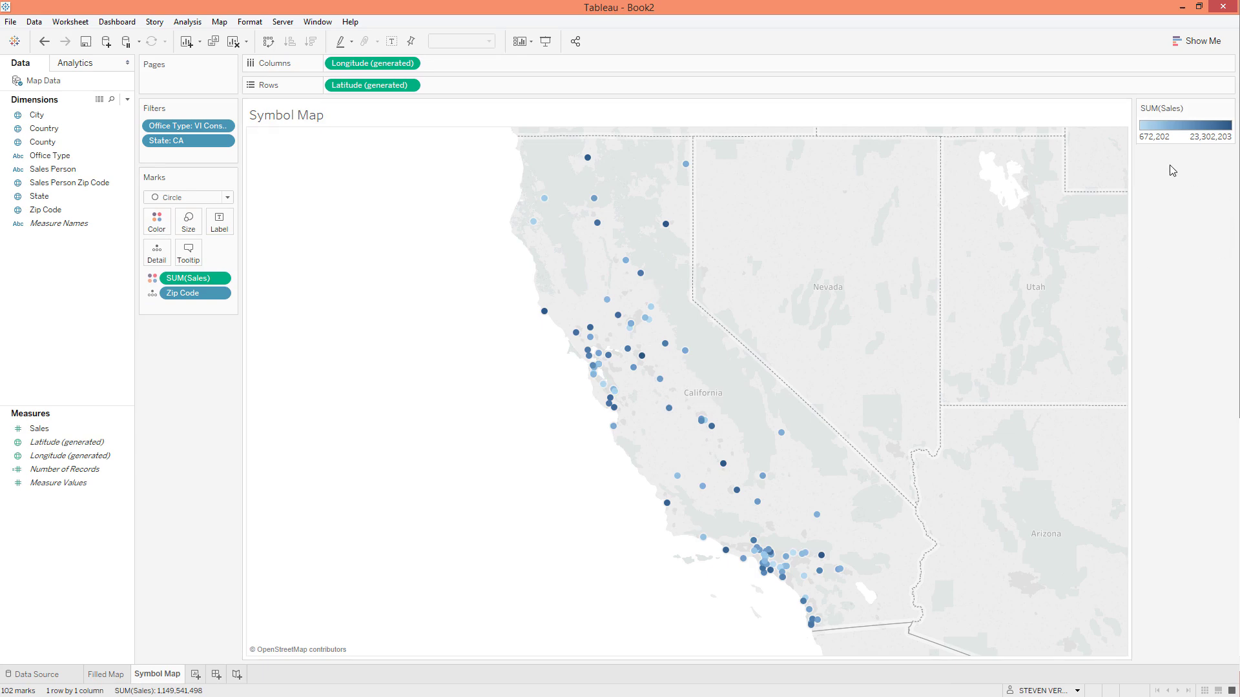
Step: Reduce the circles' color opacity to 79% and give them a dark border
{"action": "left_click", "coordinate": [161, 223]}
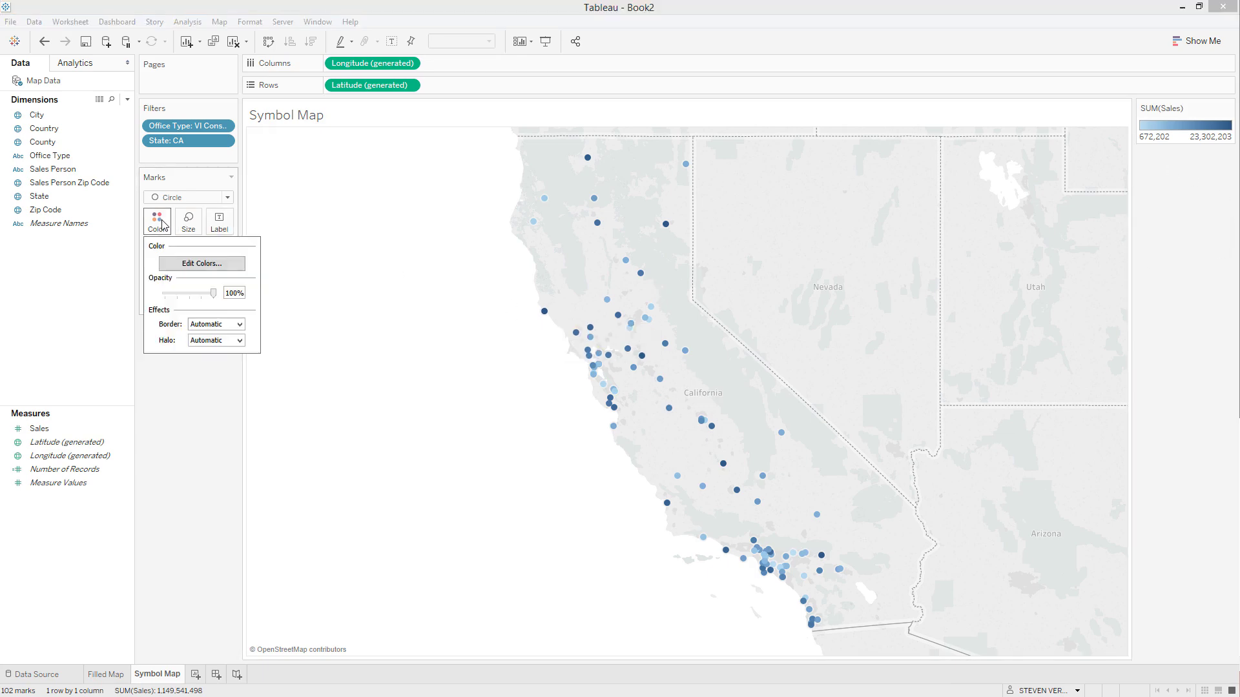
{"action": "left_click", "coordinate": [207, 293]}
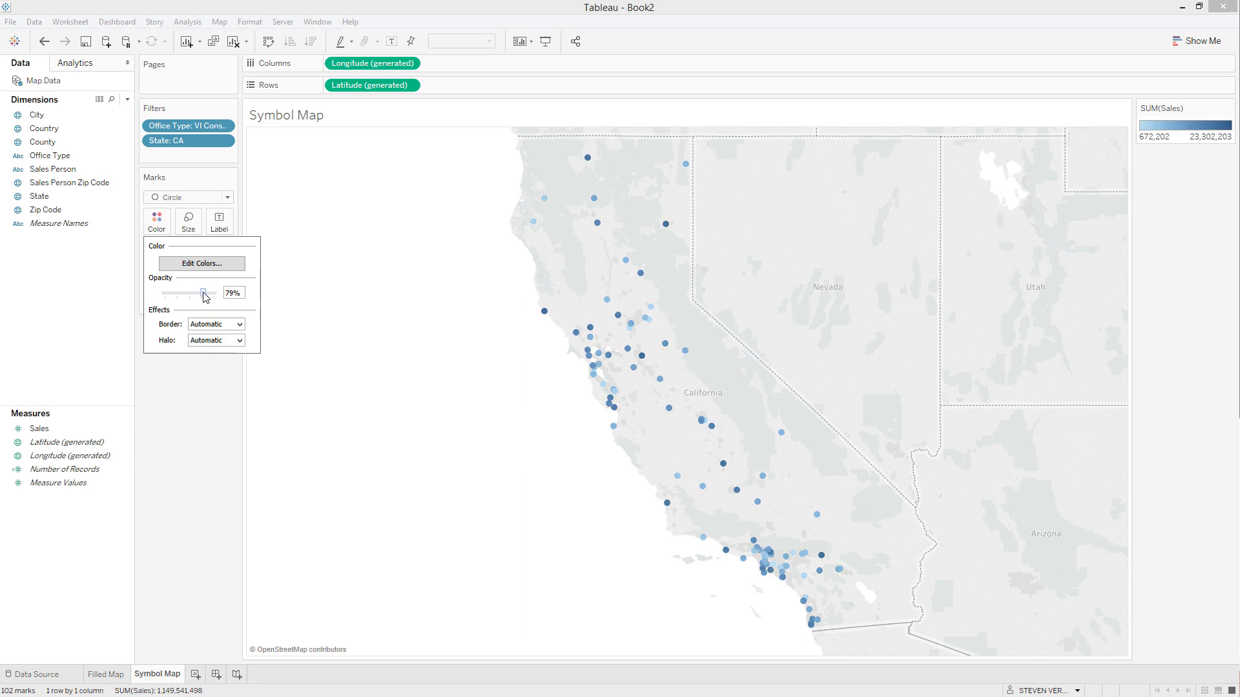
{"action": "mouse_move", "coordinate": [771, 582]}
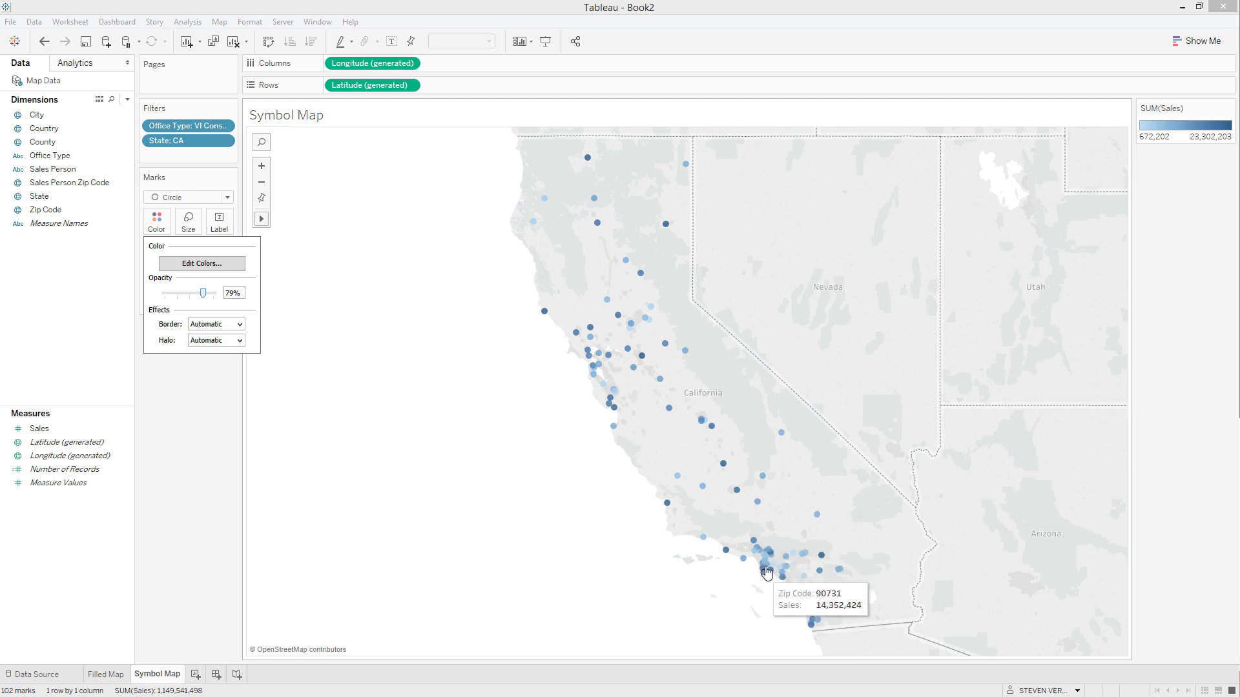
{"action": "left_click", "coordinate": [202, 326]}
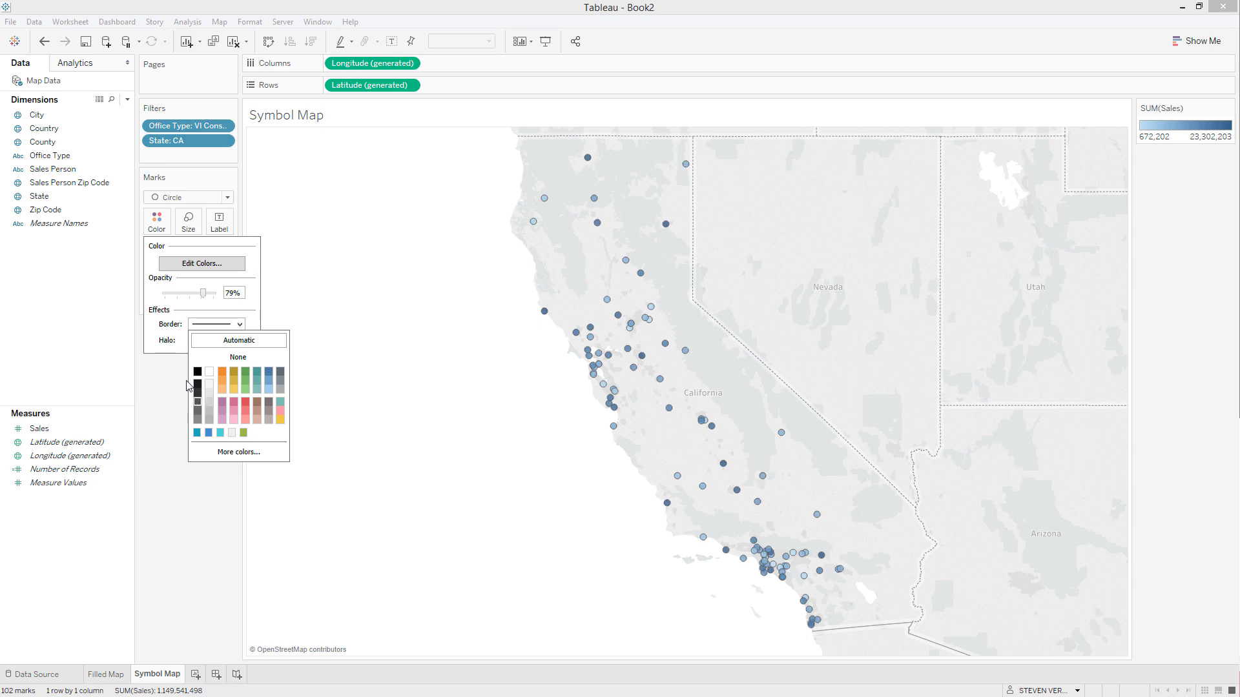
{"action": "left_click", "coordinate": [190, 265]}
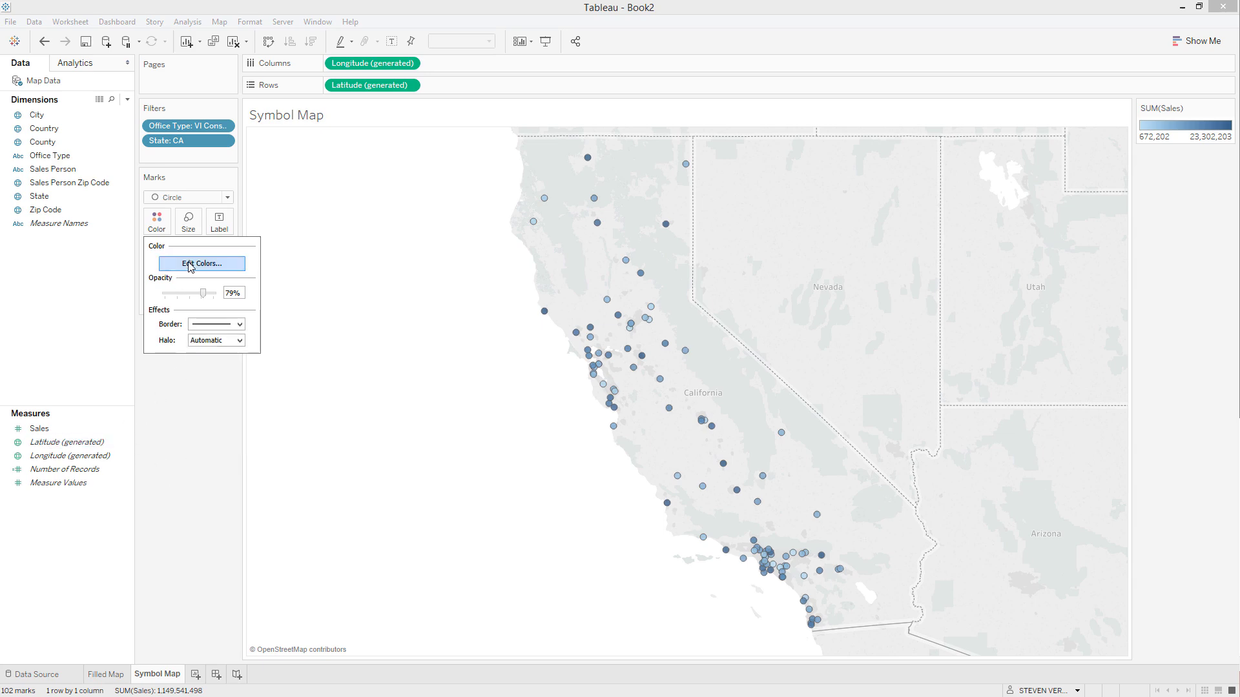
{"action": "left_click", "coordinate": [190, 265]}
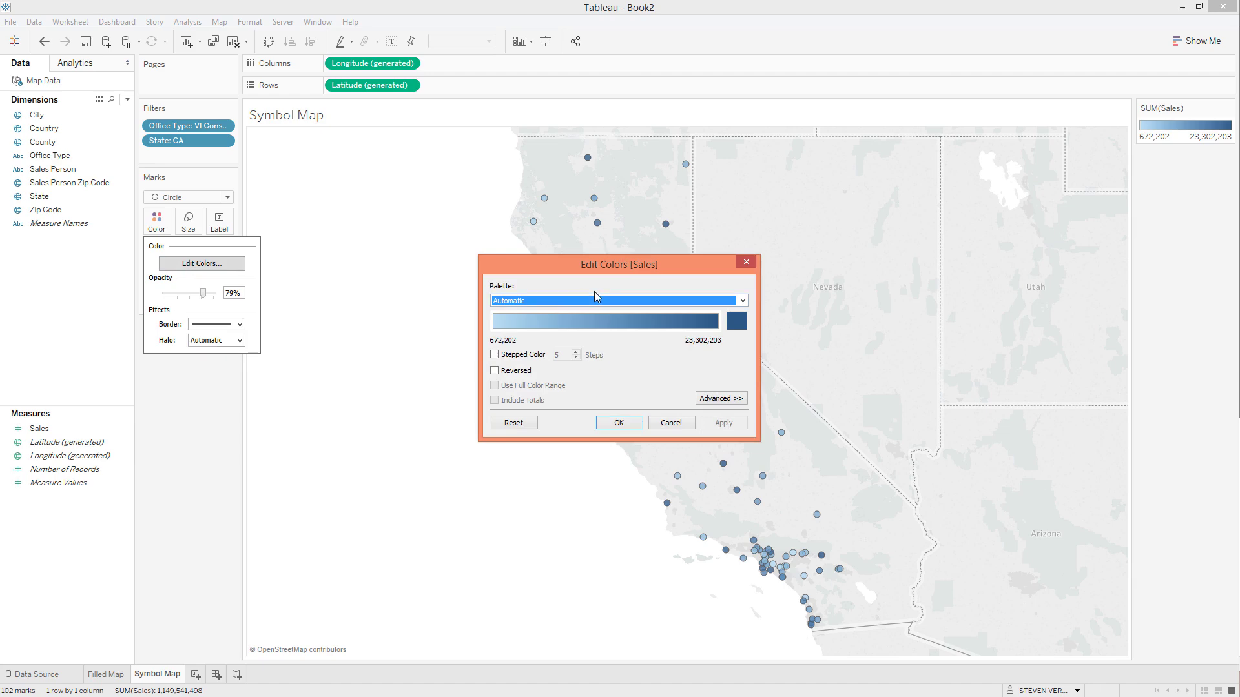
{"action": "left_click", "coordinate": [670, 424]}
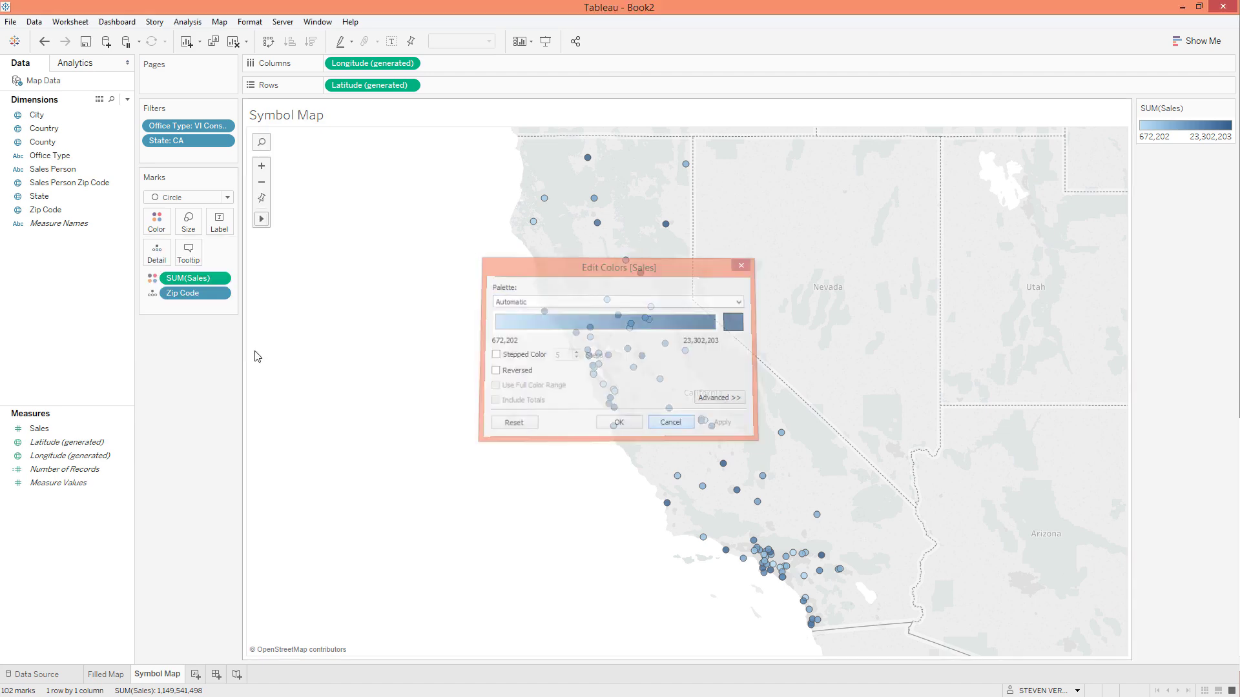
Step: Change the Sales color gradient on the symbol map to bright cyan and size the circles by Sales
{"action": "left_click", "coordinate": [157, 222]}
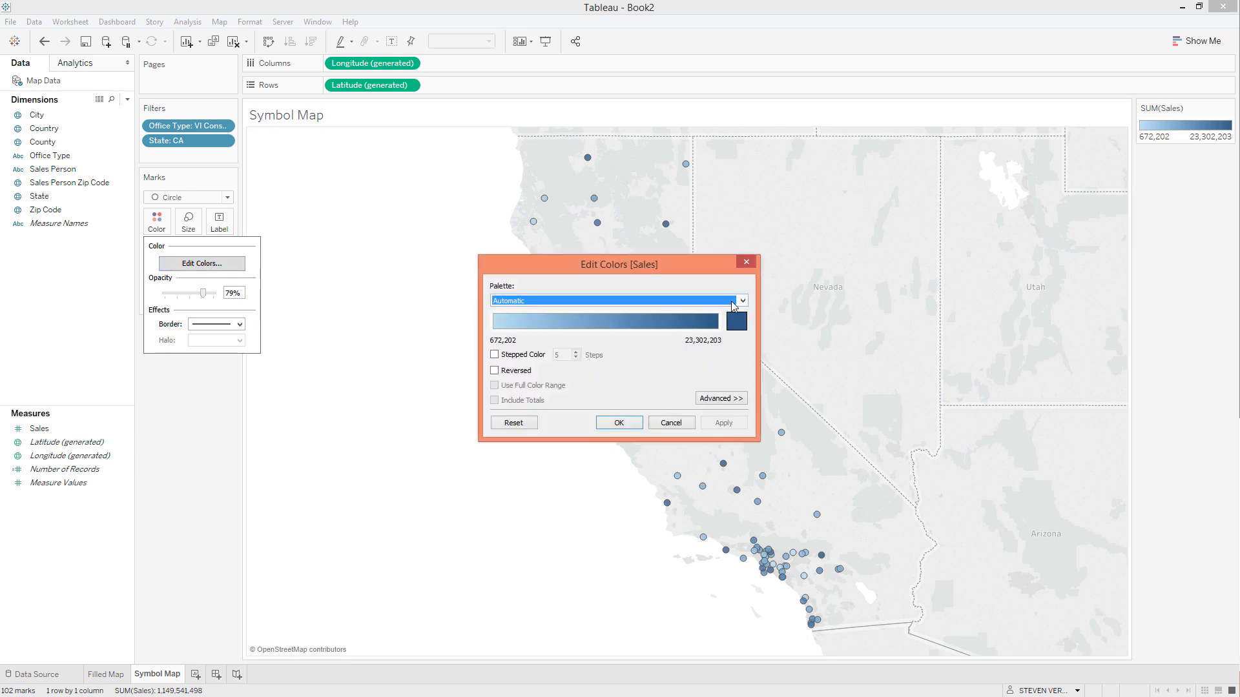
{"action": "left_click", "coordinate": [736, 321]}
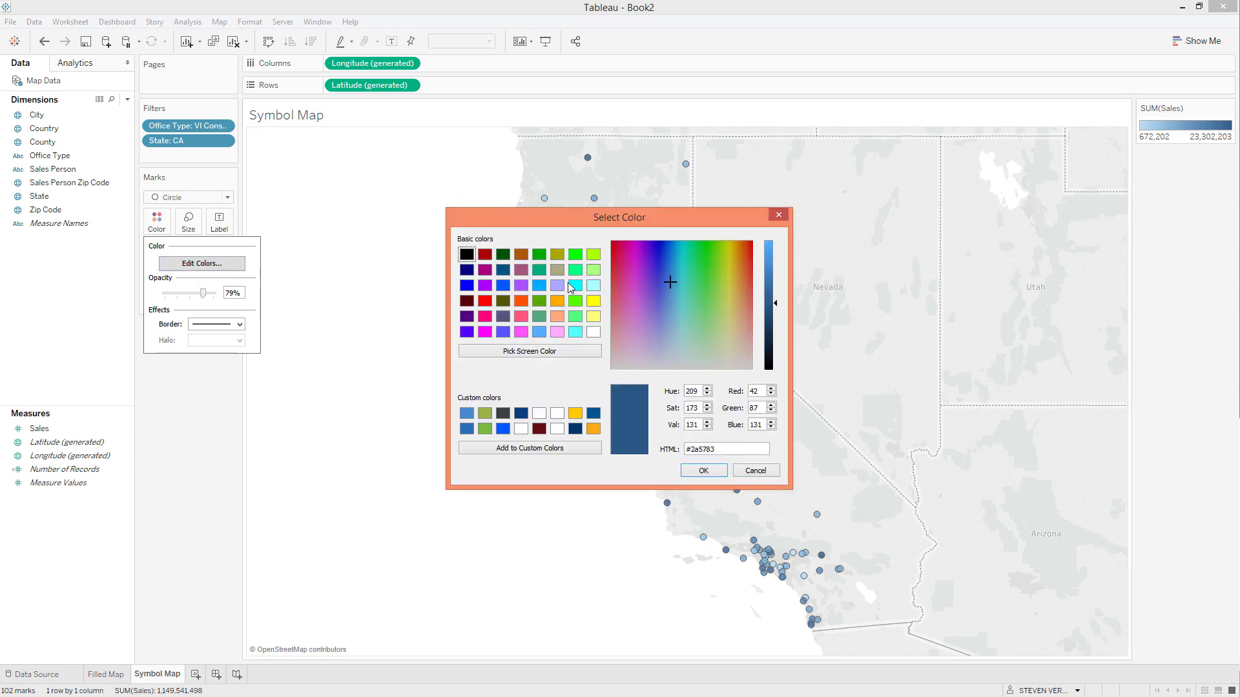
{"action": "left_click", "coordinate": [578, 290]}
{"action": "left_click", "coordinate": [697, 470]}
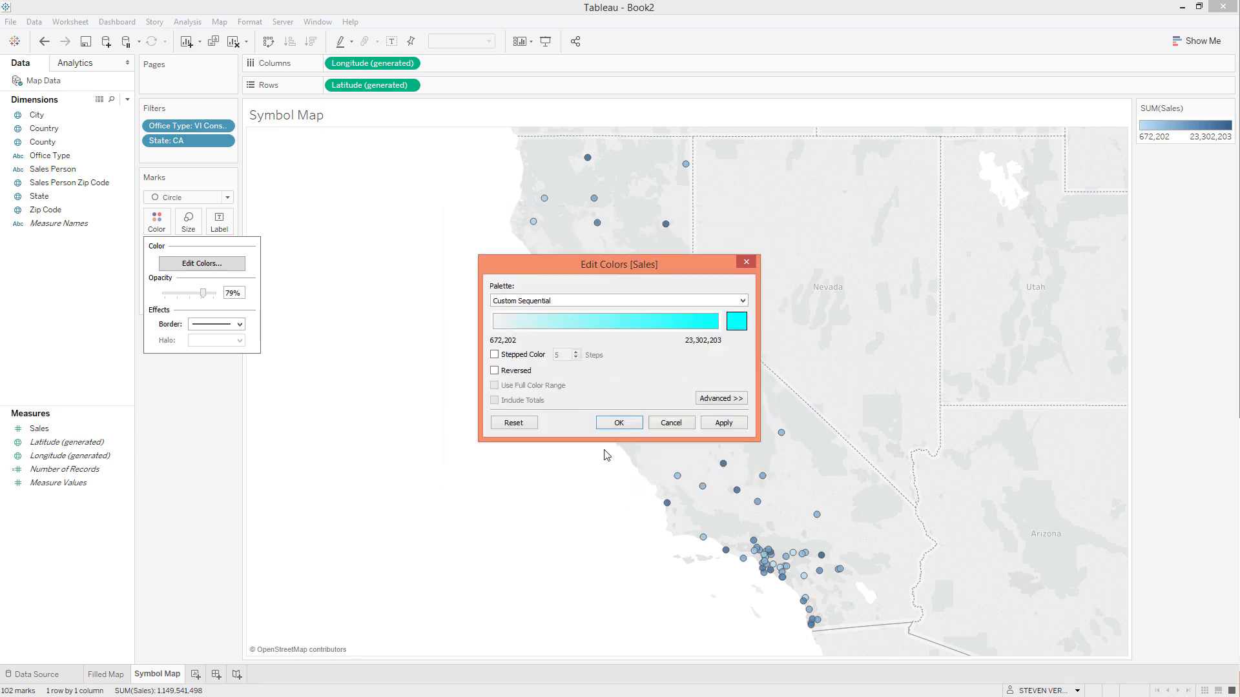
{"action": "left_click", "coordinate": [627, 423]}
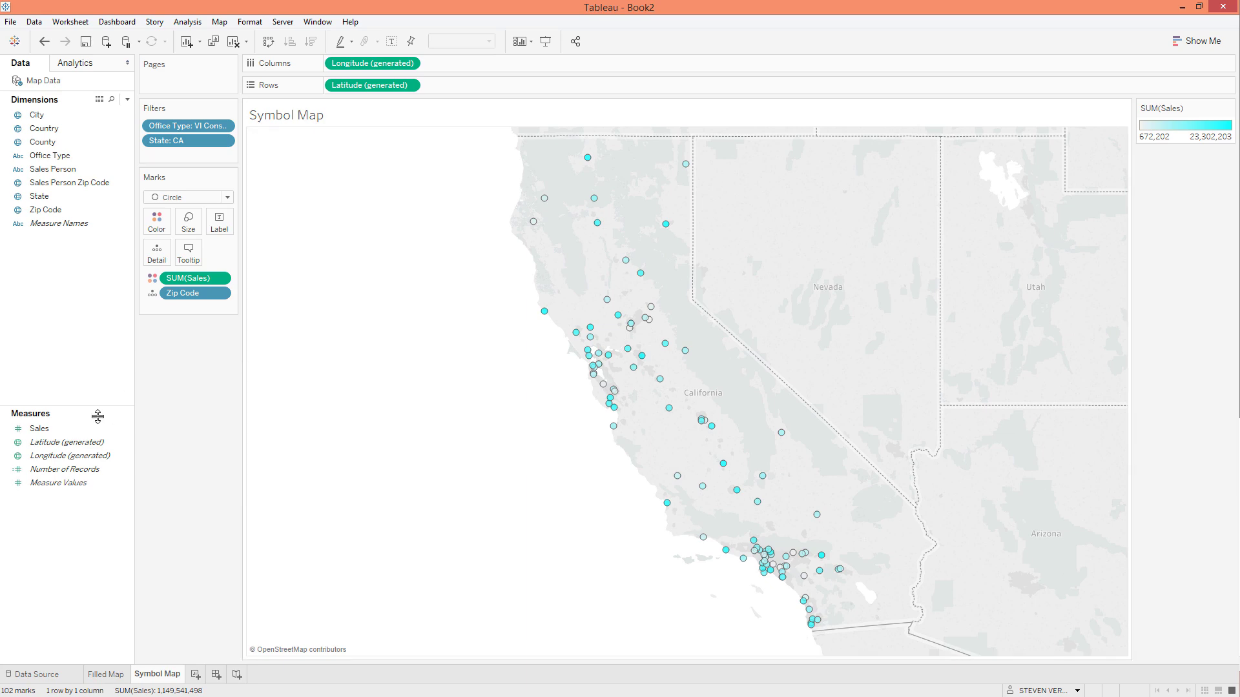
{"action": "left_click_drag", "start_coordinate": [38, 429], "coordinate": [188, 237]}
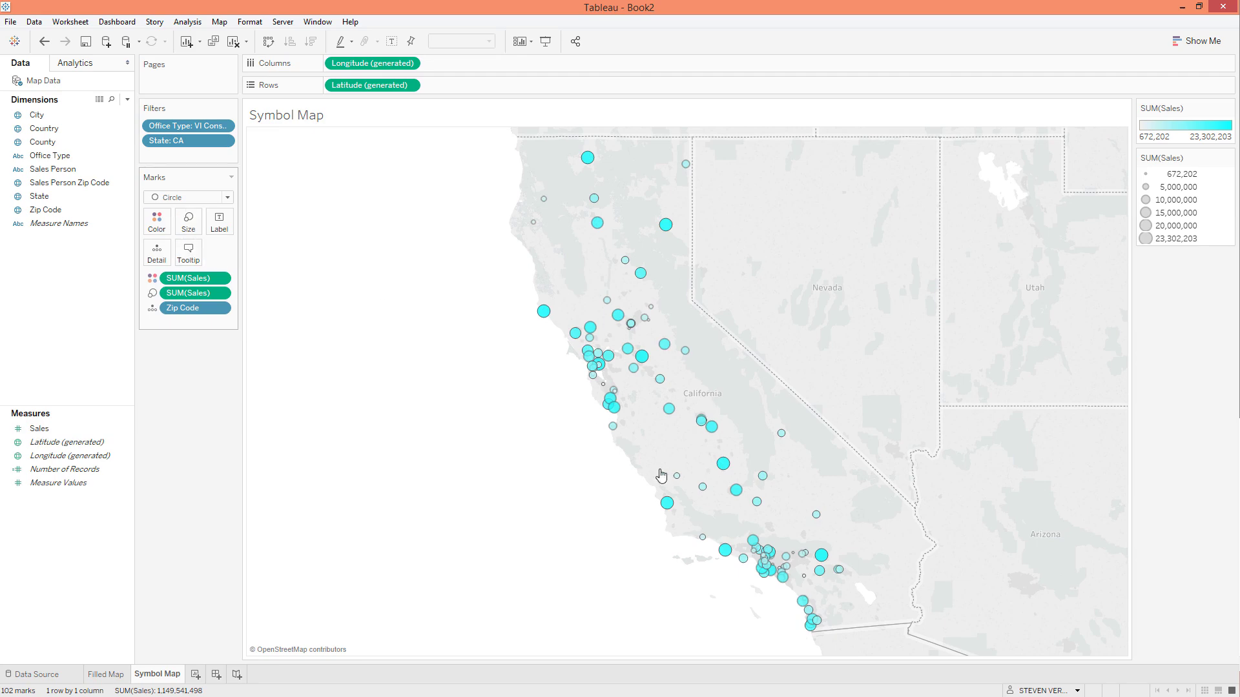
{"action": "mouse_move", "coordinate": [767, 567]}
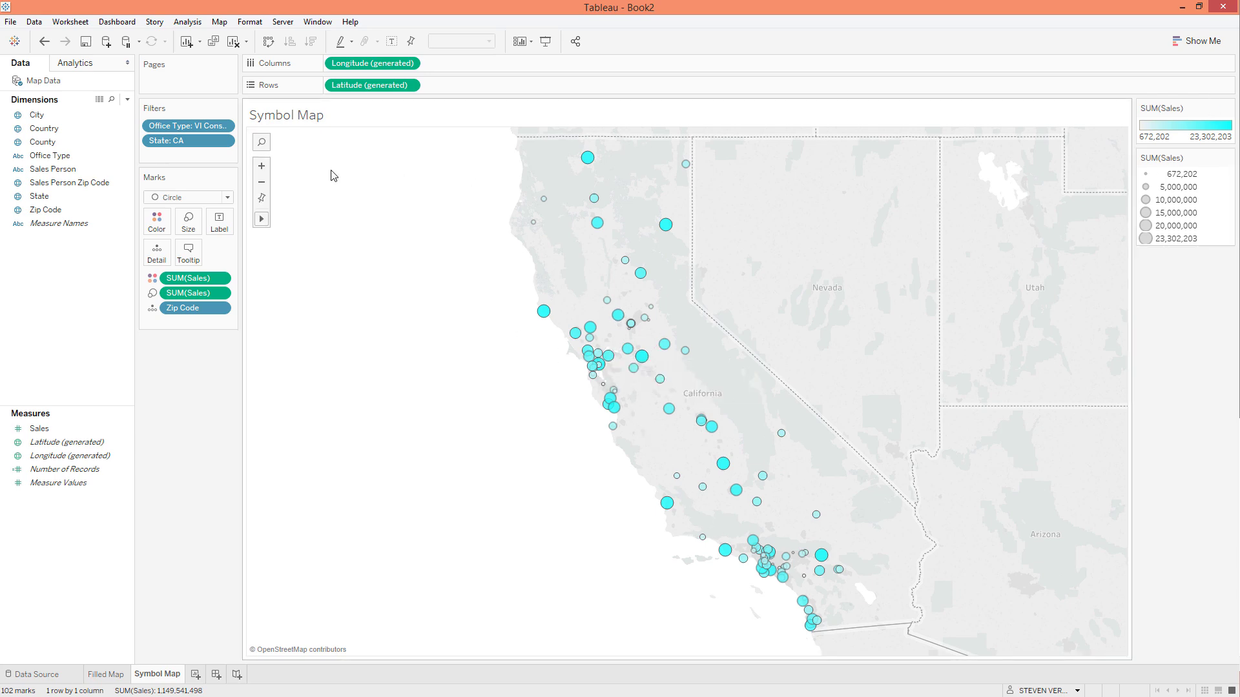
Step: Try the rectangular, radial and lasso selection tools on groups of California circles and clear the selection
{"action": "mouse_move", "coordinate": [261, 222]}
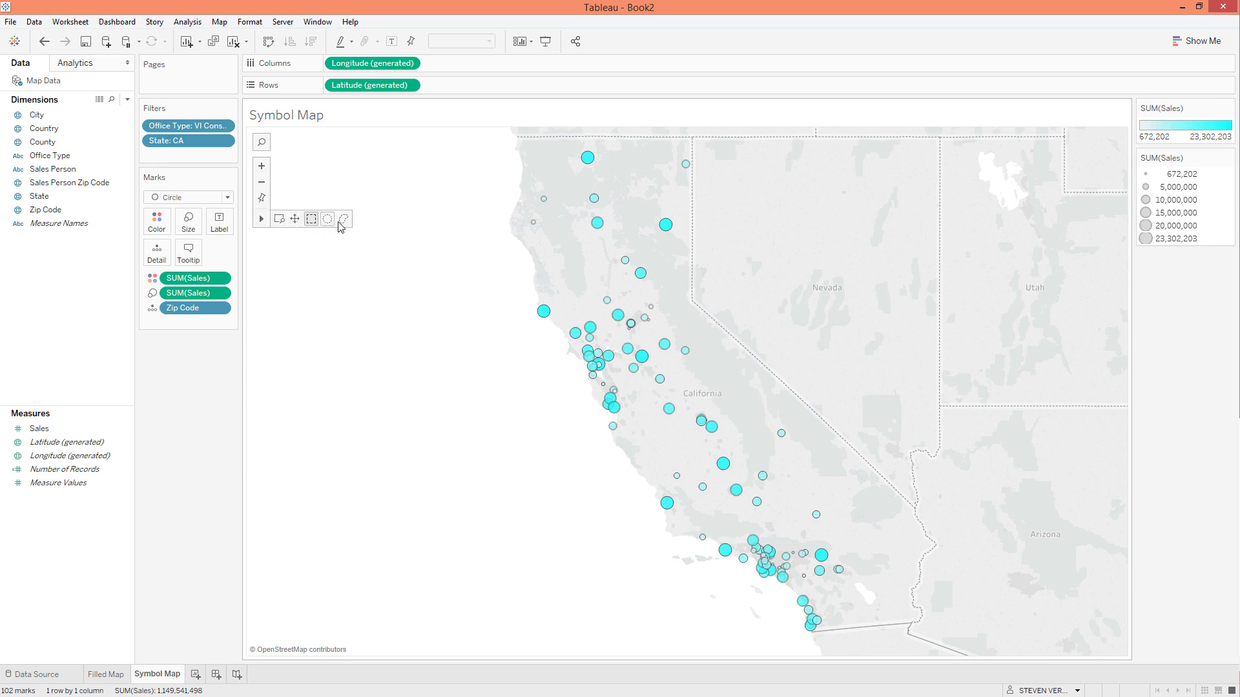
{"action": "left_click", "coordinate": [312, 220]}
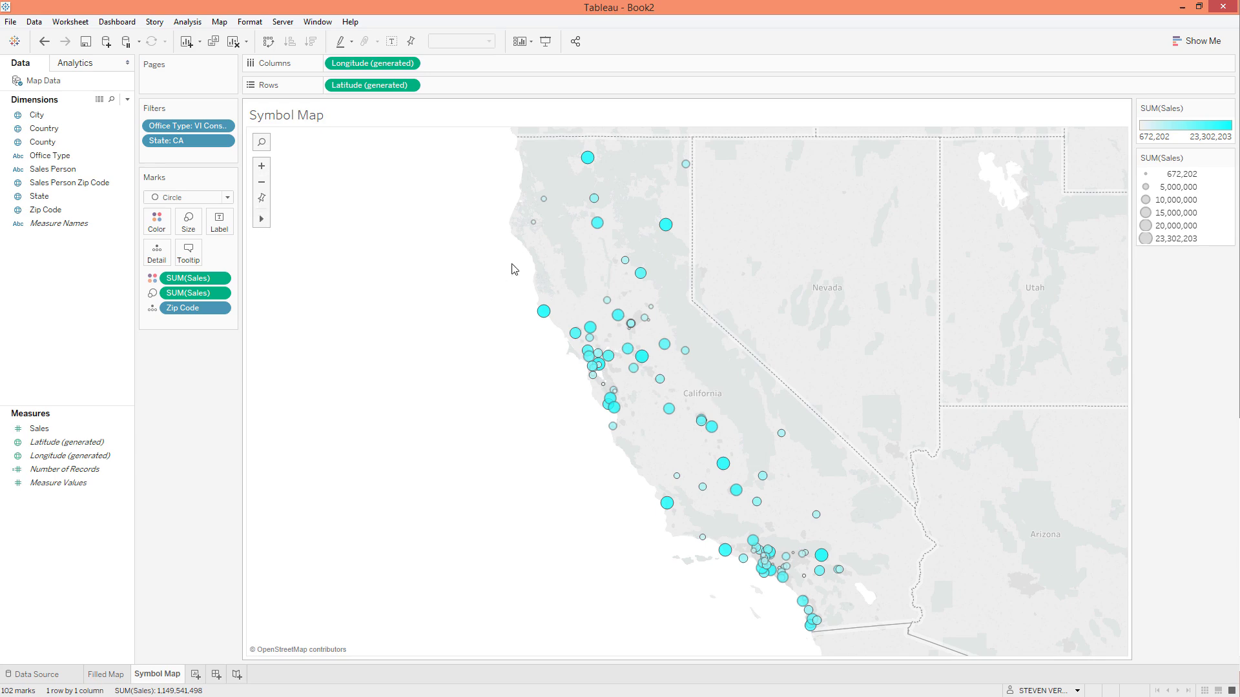
{"action": "left_click_drag", "start_coordinate": [516, 256], "coordinate": [748, 440]}
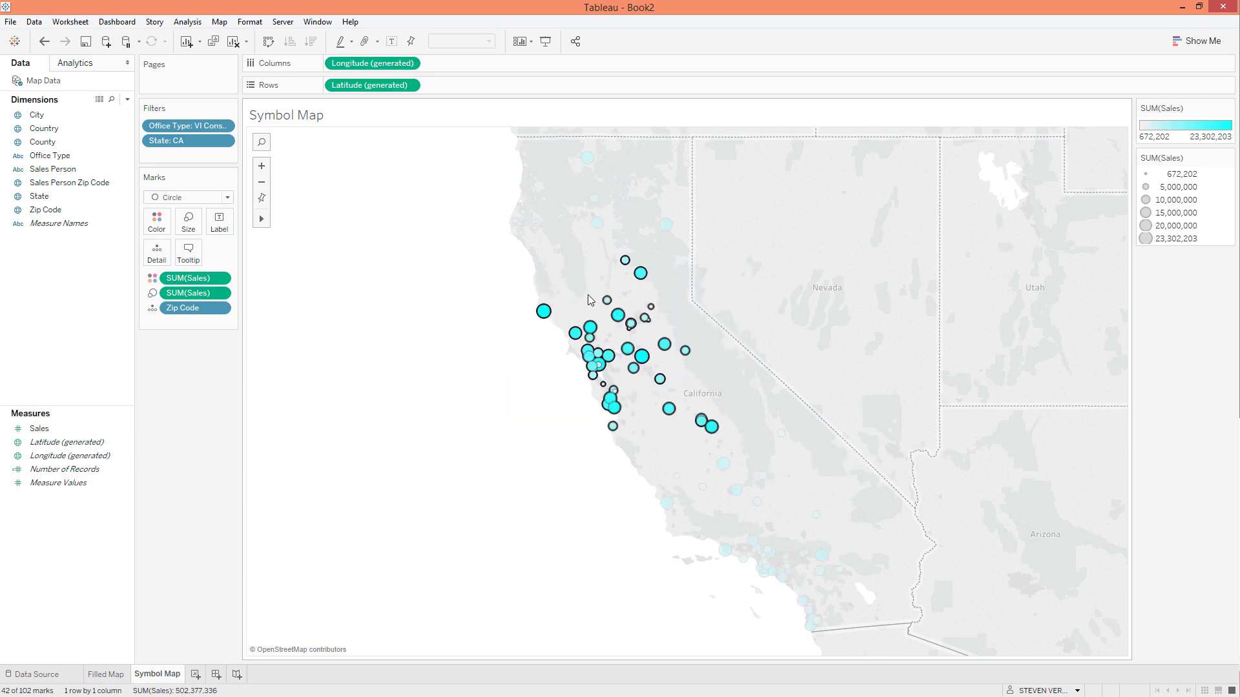
{"action": "left_click_drag", "start_coordinate": [534, 357], "coordinate": [802, 510]}
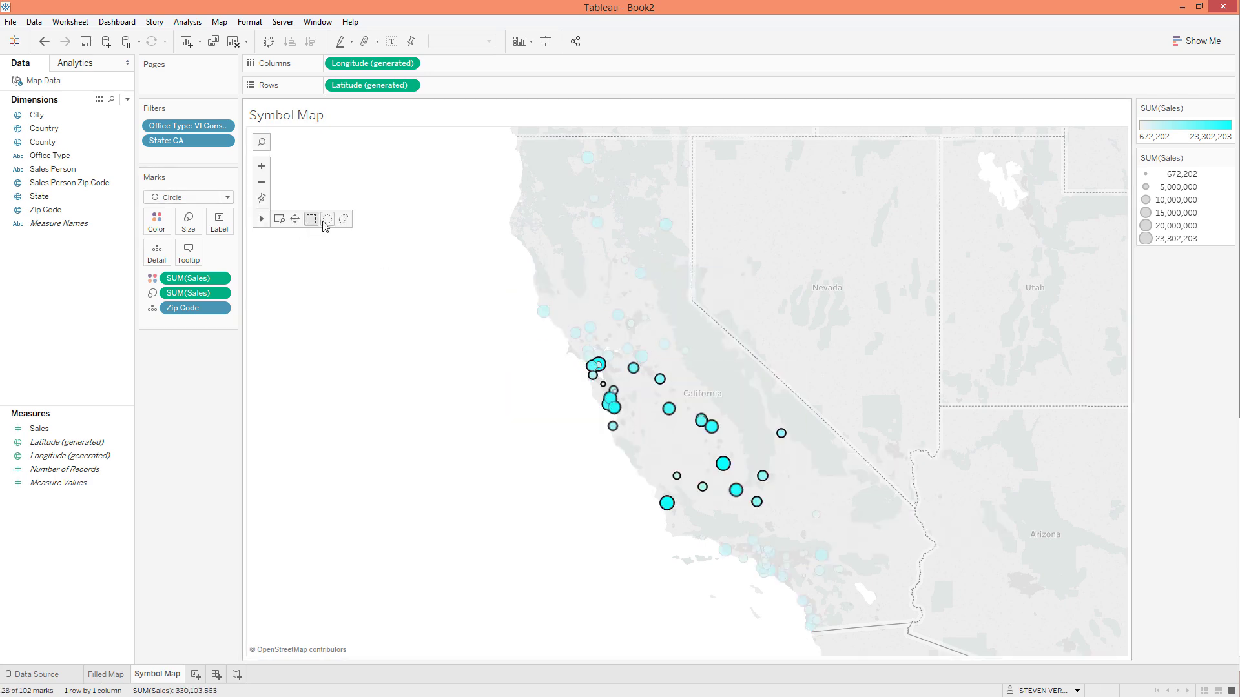
{"action": "left_click_drag", "start_coordinate": [651, 420], "coordinate": [584, 353]}
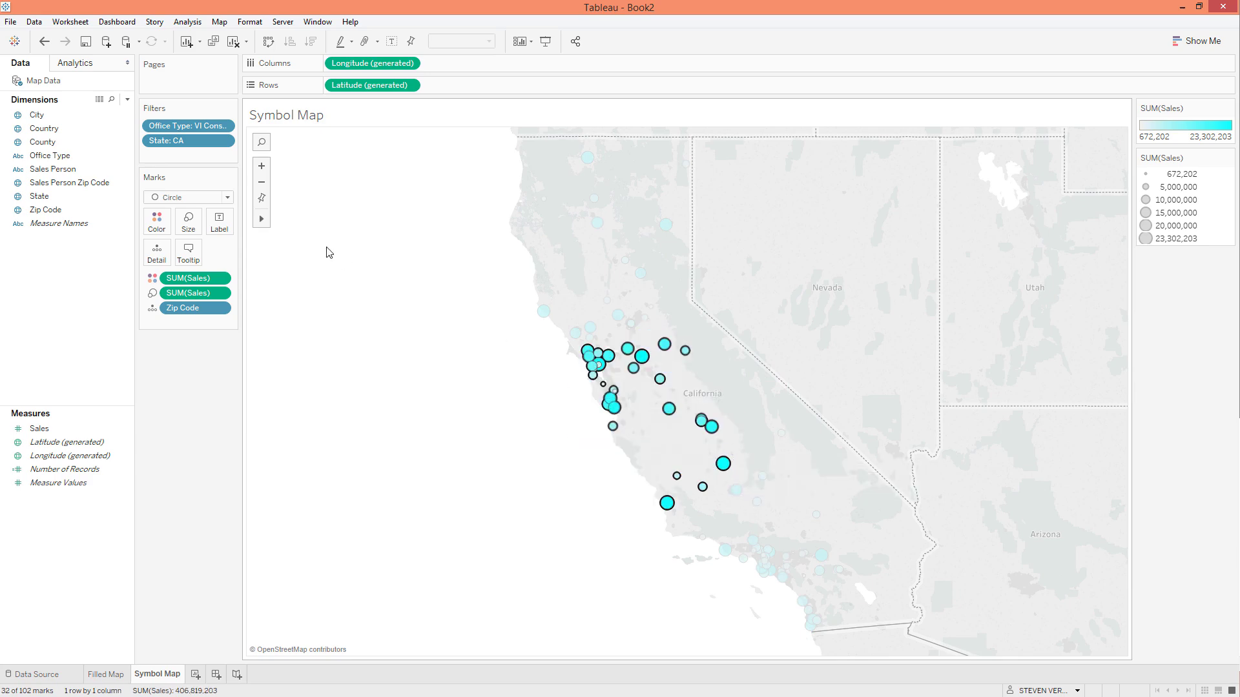
{"action": "mouse_move", "coordinate": [258, 218]}
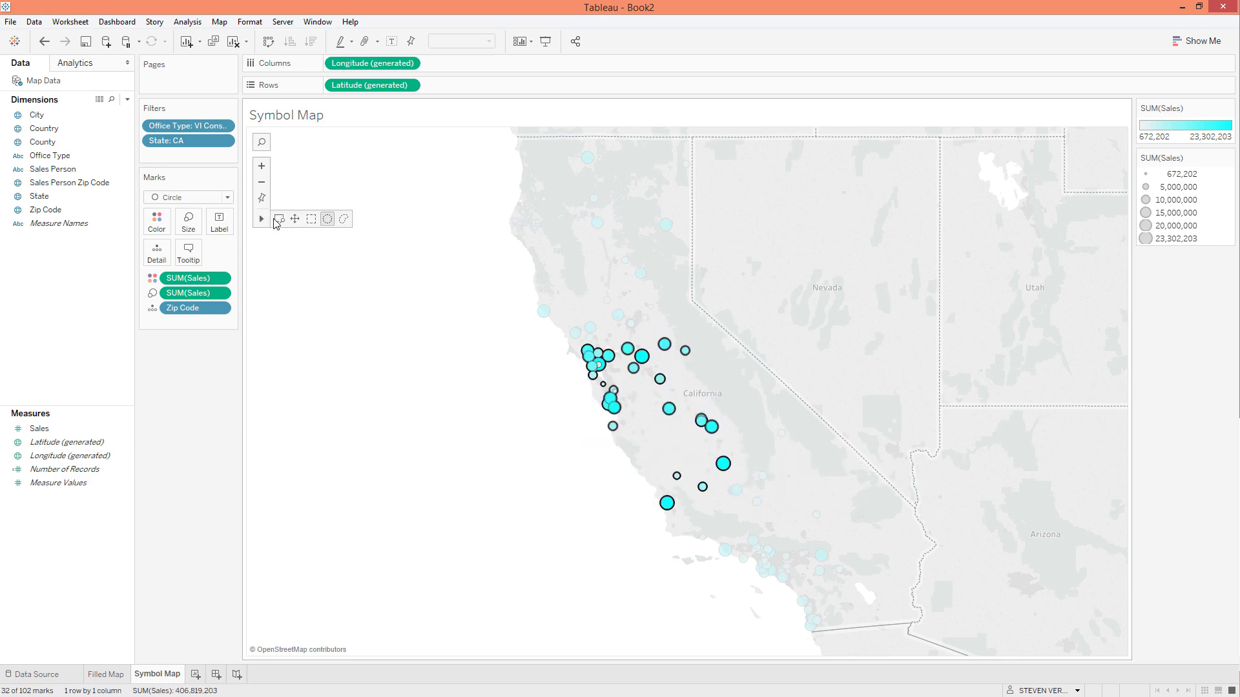
{"action": "left_click", "coordinate": [341, 222]}
{"action": "mouse_move", "coordinate": [718, 276]}
{"action": "left_mouse_down"}
{"action": "mouse_move", "coordinate": [517, 355]}
{"action": "mouse_move", "coordinate": [749, 549]}
{"action": "mouse_move", "coordinate": [688, 271]}
{"action": "left_mouse_up"}
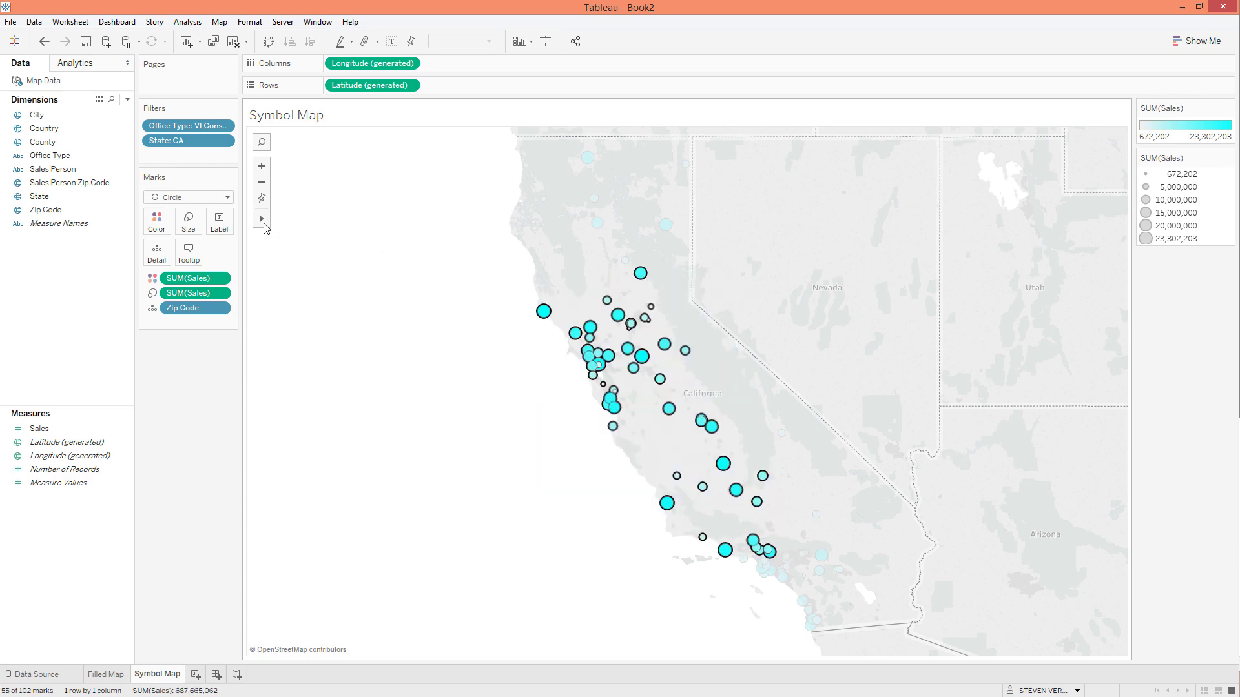
{"action": "left_click", "coordinate": [374, 358]}
Step: Try the Normal background style in the map layer settings and switch the symbol map's background to Dark
{"action": "mouse_move", "coordinate": [265, 221]}
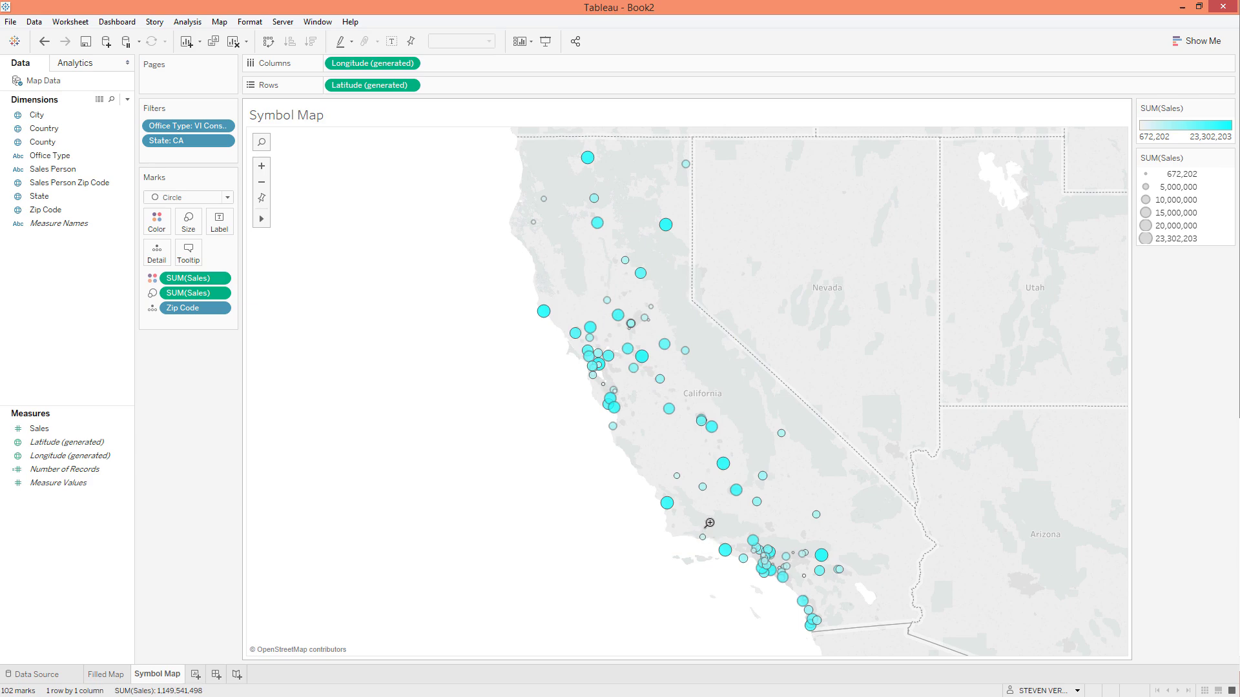
{"action": "left_click_drag", "start_coordinate": [708, 523], "coordinate": [866, 605]}
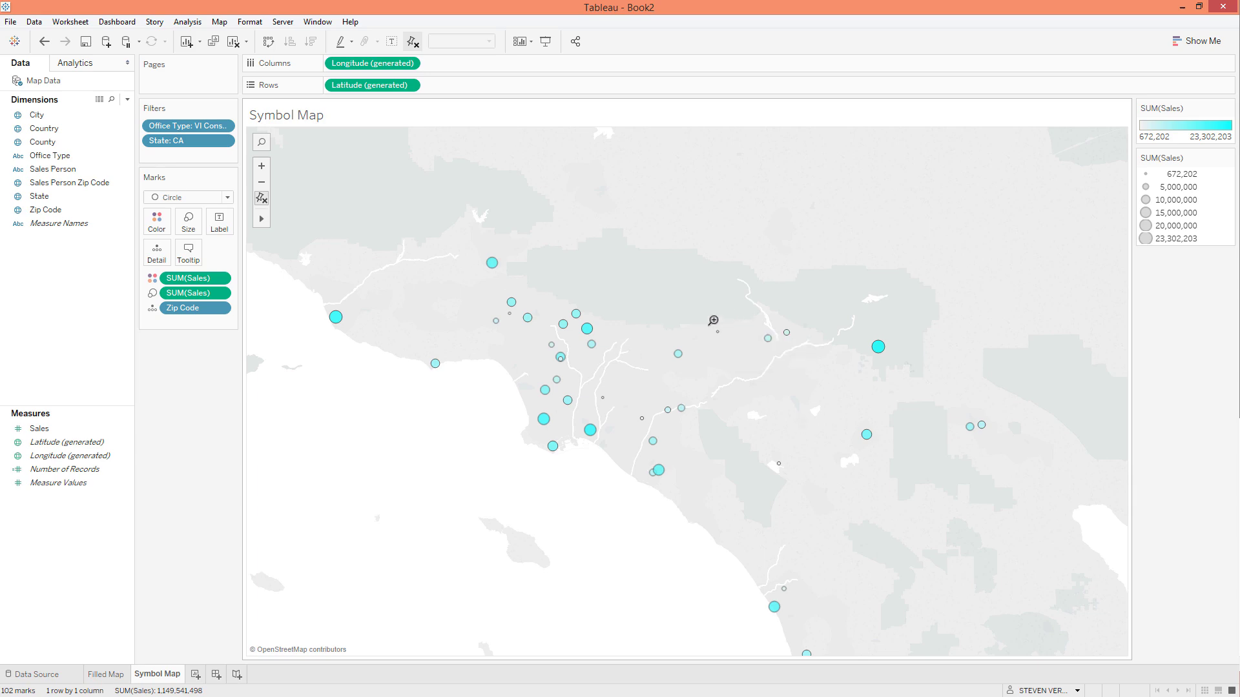
{"action": "left_click", "coordinate": [223, 21]}
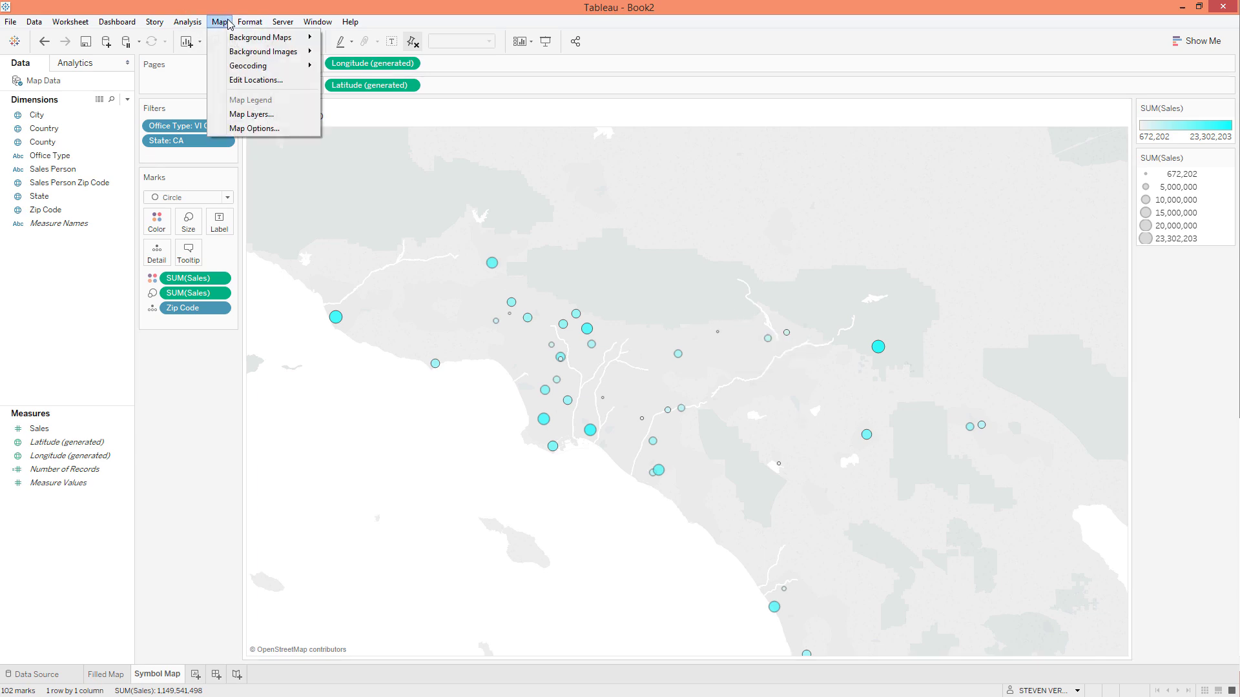
{"action": "left_click", "coordinate": [252, 115]}
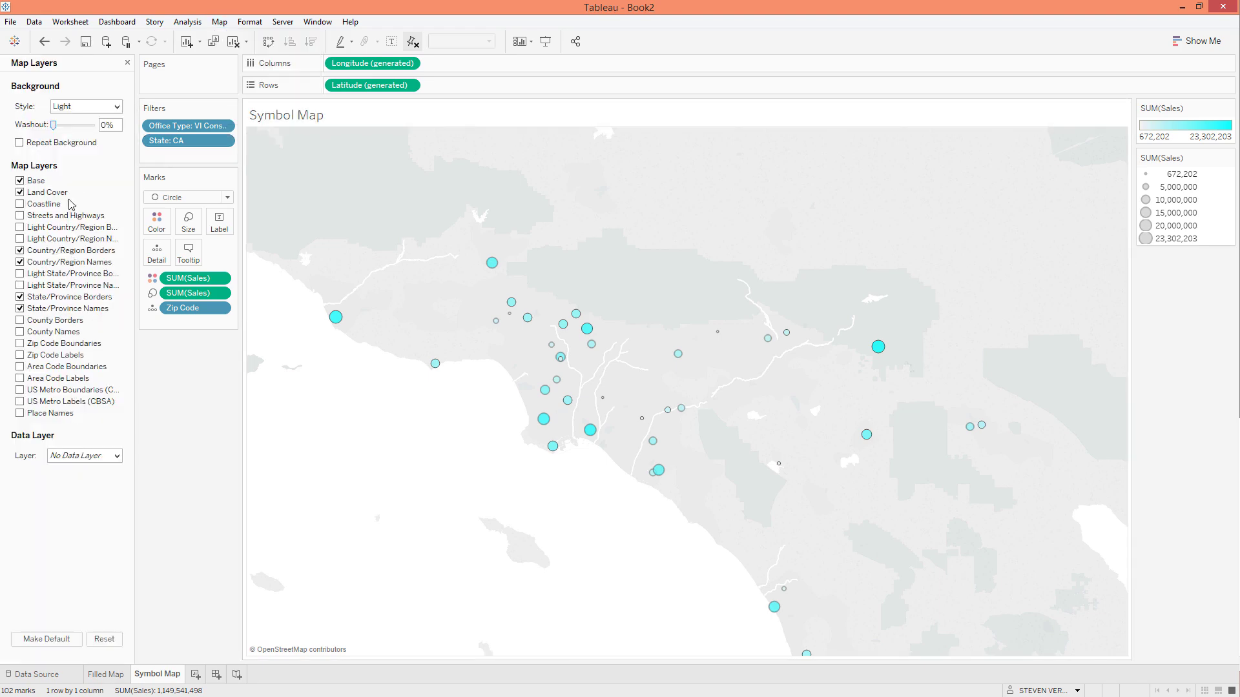
{"action": "left_click", "coordinate": [67, 107]}
{"action": "left_click", "coordinate": [67, 122]}
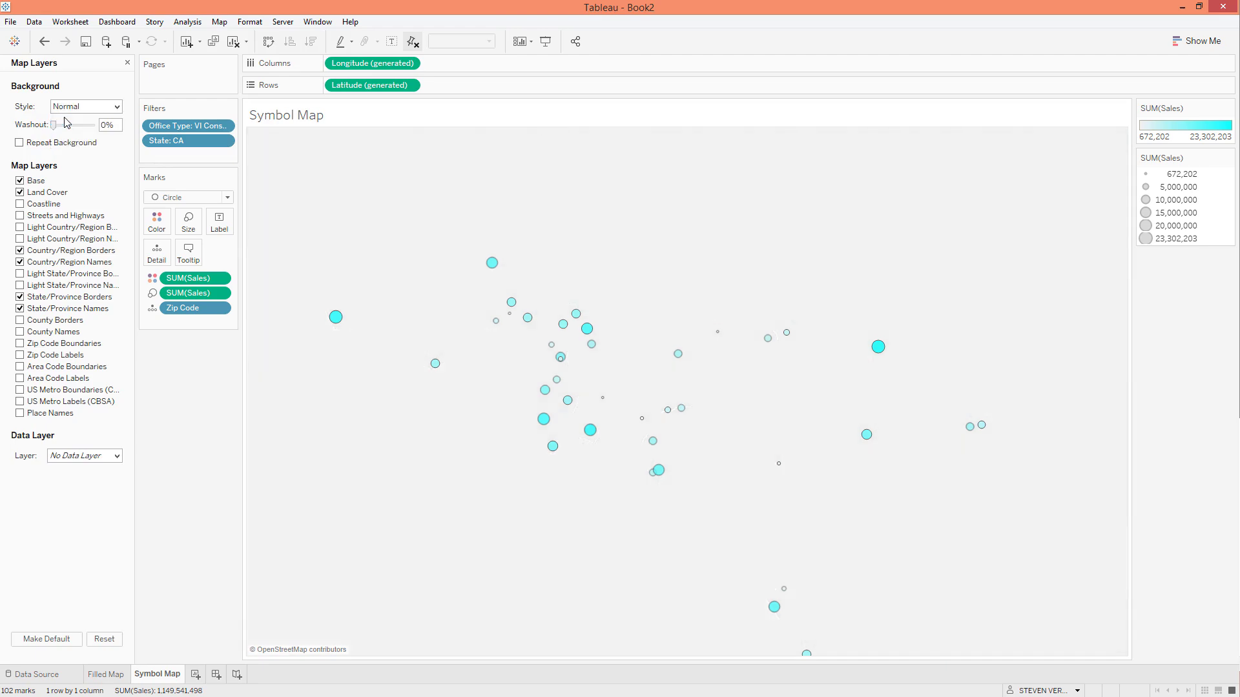
{"action": "left_click", "coordinate": [69, 107]}
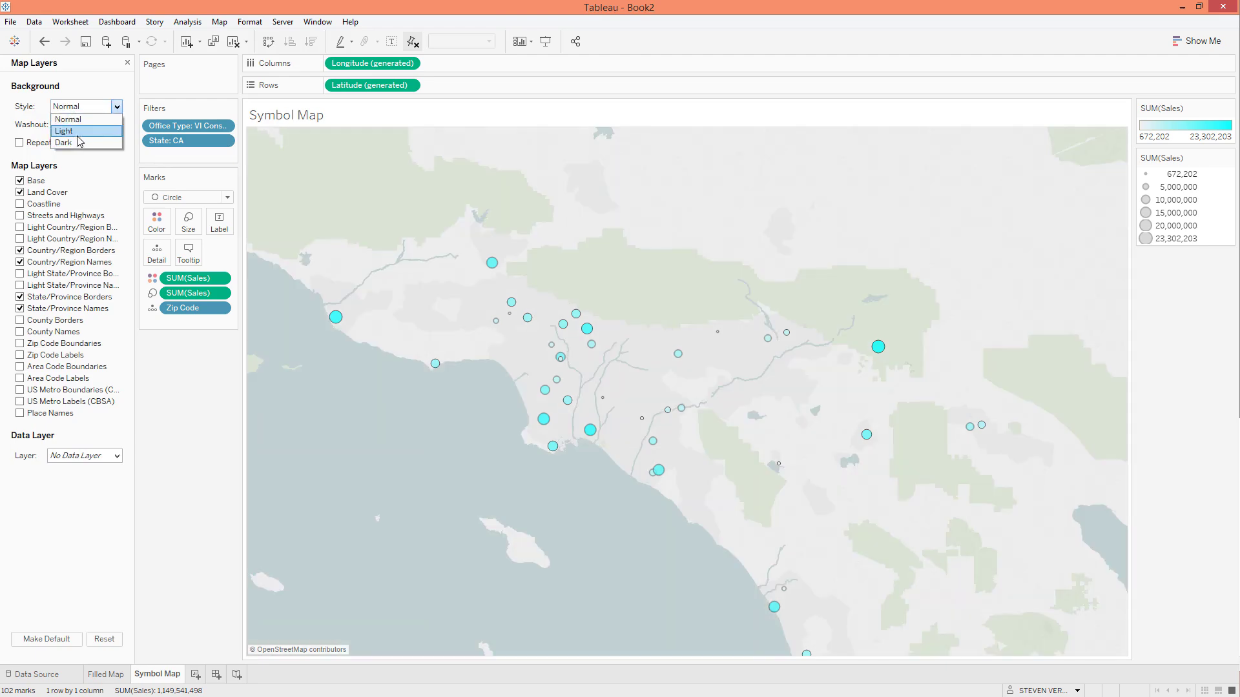
{"action": "left_click", "coordinate": [64, 143]}
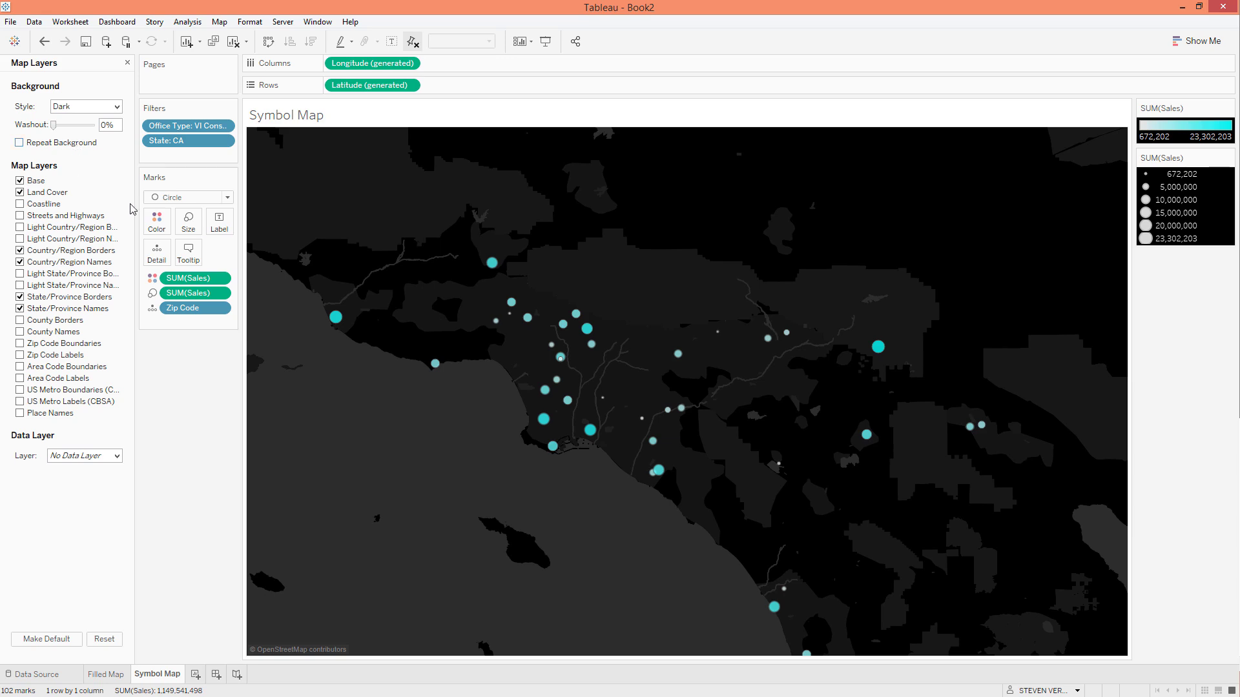
Step: Enlarge the circles slightly and give them a white border
{"action": "left_click", "coordinate": [190, 222]}
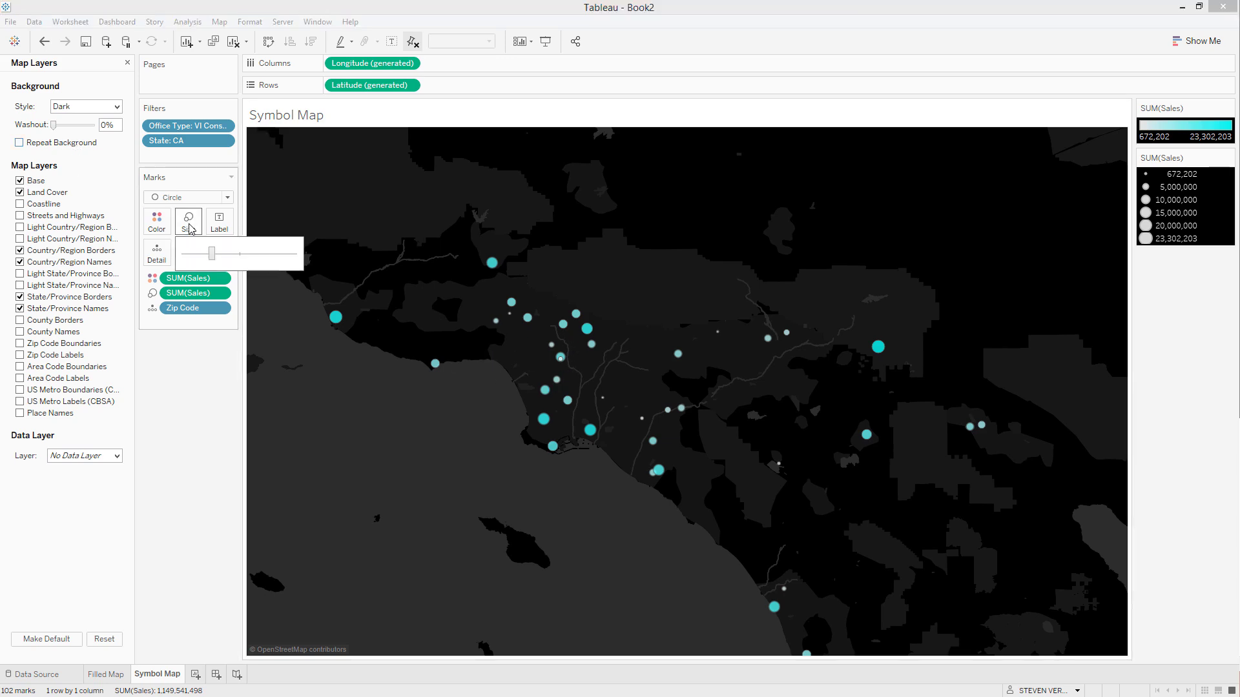
{"action": "left_click_drag", "start_coordinate": [212, 254], "coordinate": [227, 255]}
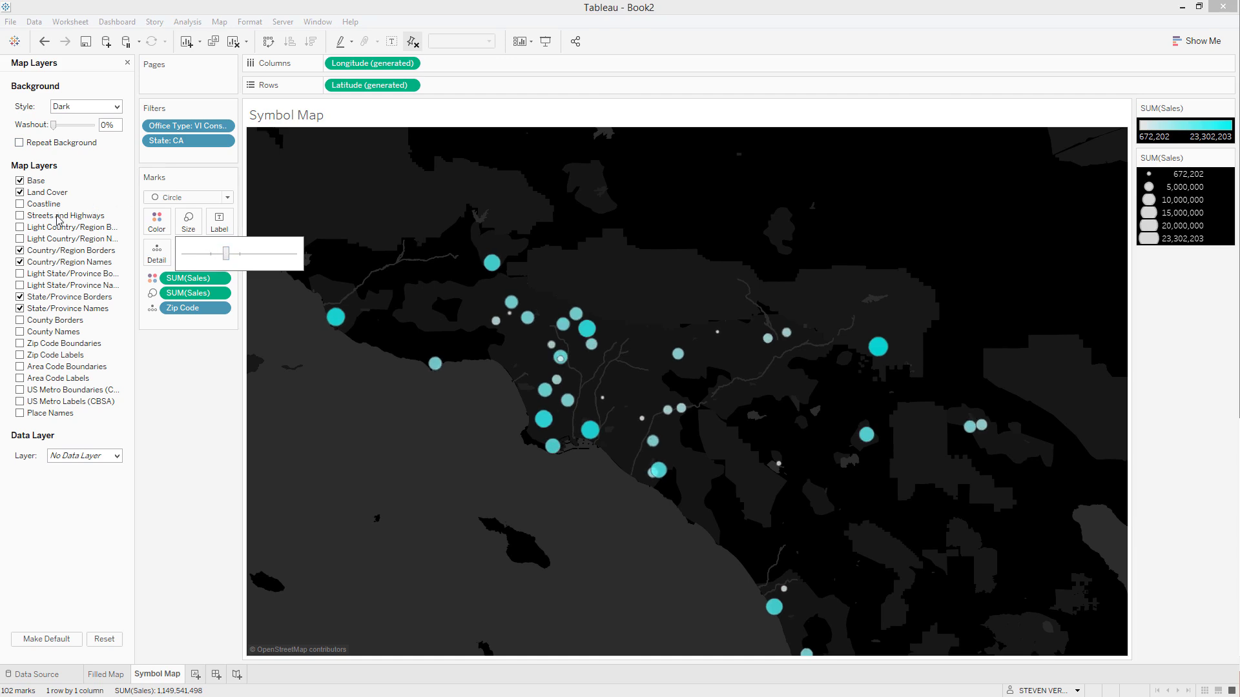
{"action": "left_click", "coordinate": [160, 221]}
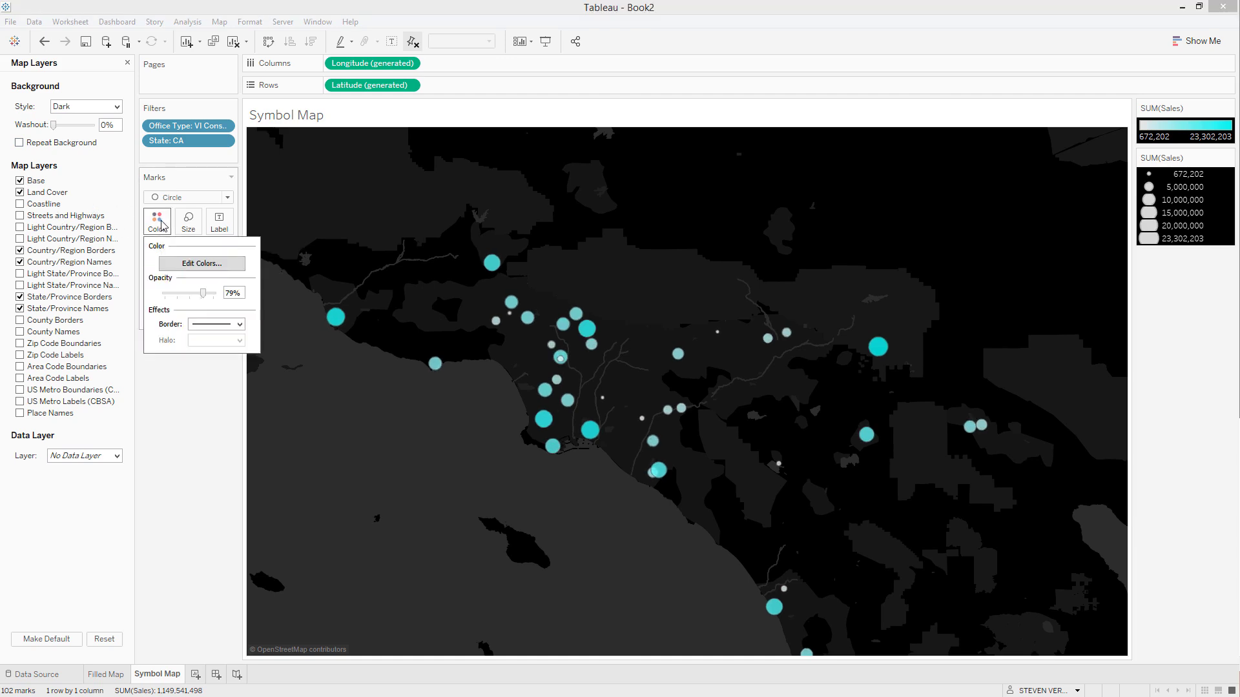
{"action": "left_click", "coordinate": [207, 325]}
{"action": "left_click", "coordinate": [209, 372]}
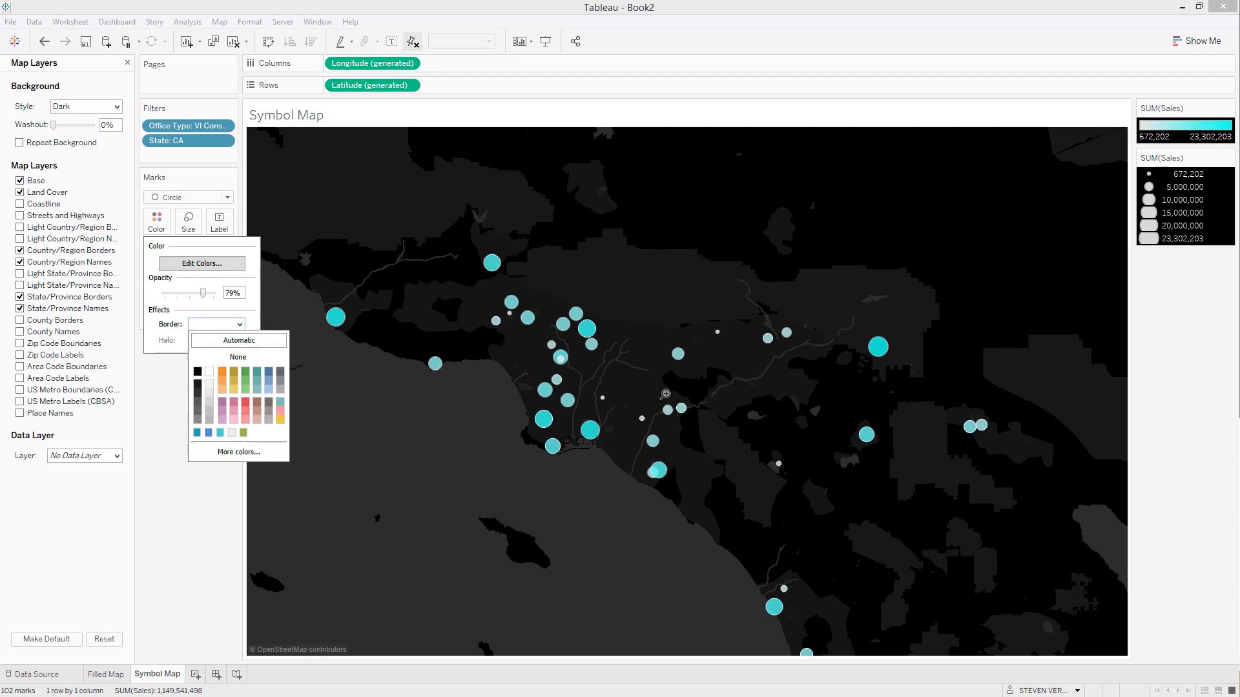
{"action": "left_click", "coordinate": [167, 409]}
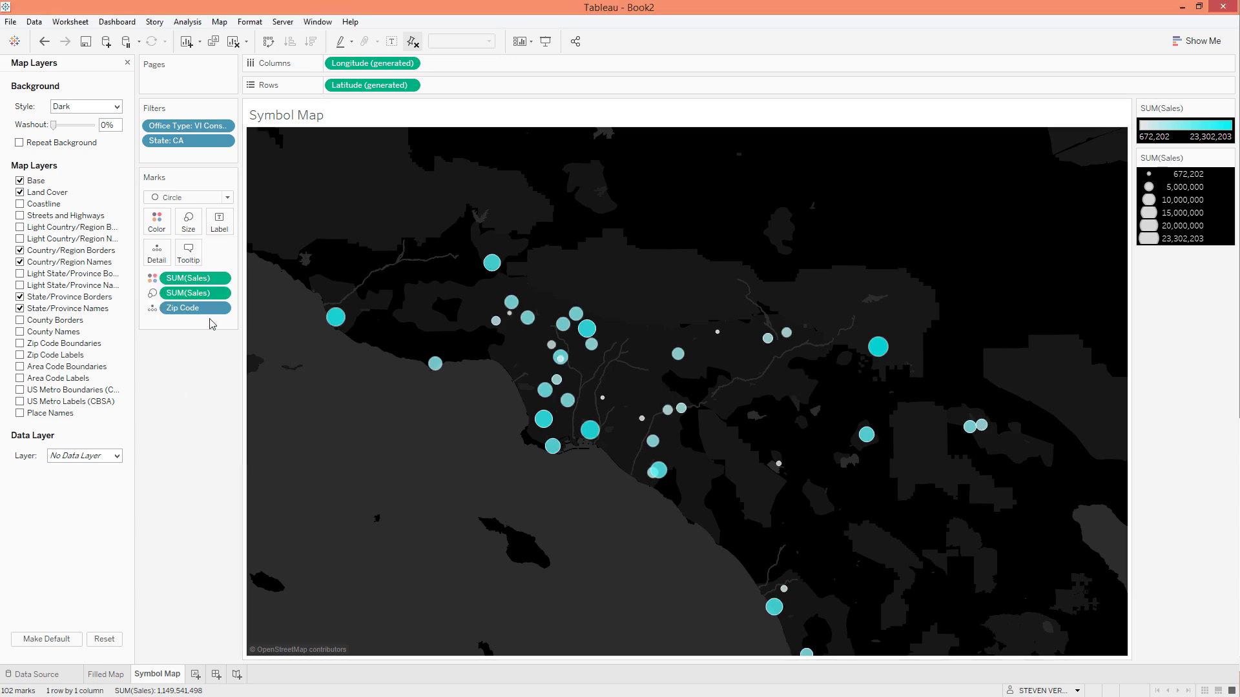
Step: Show the Streets and Highways and Place Names layers on the symbol map
{"action": "left_click", "coordinate": [29, 217]}
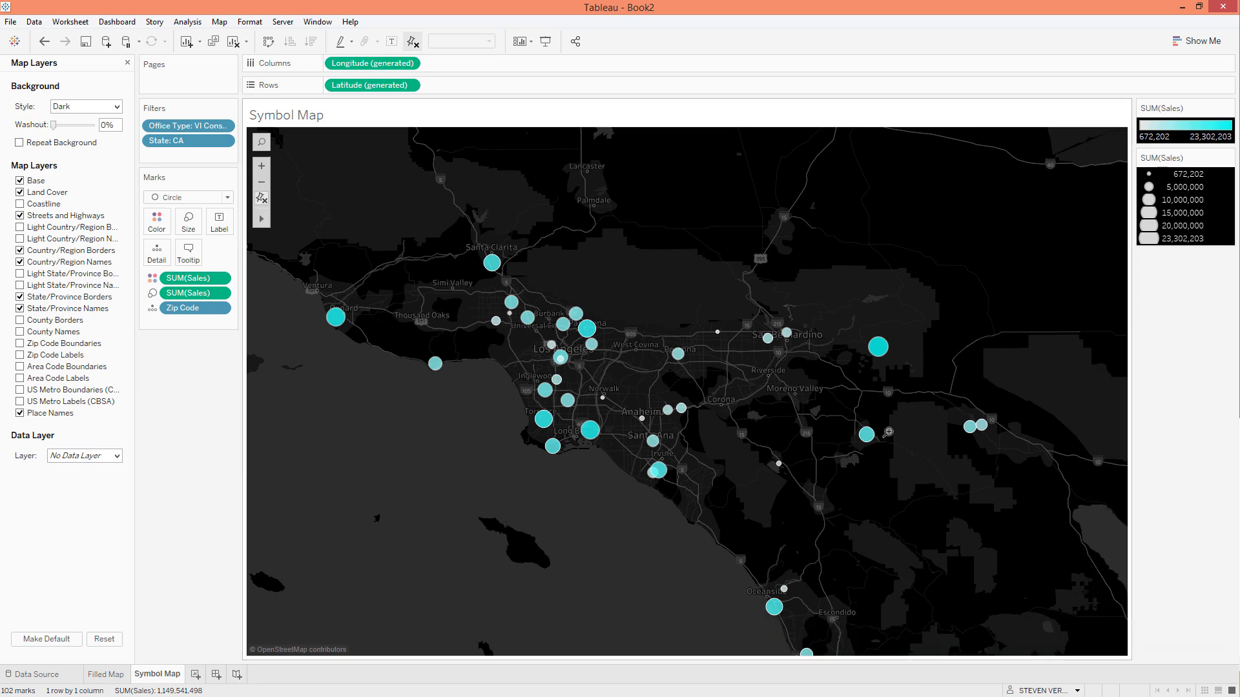
{"action": "left_click_drag", "start_coordinate": [411, 200], "coordinate": [838, 493]}
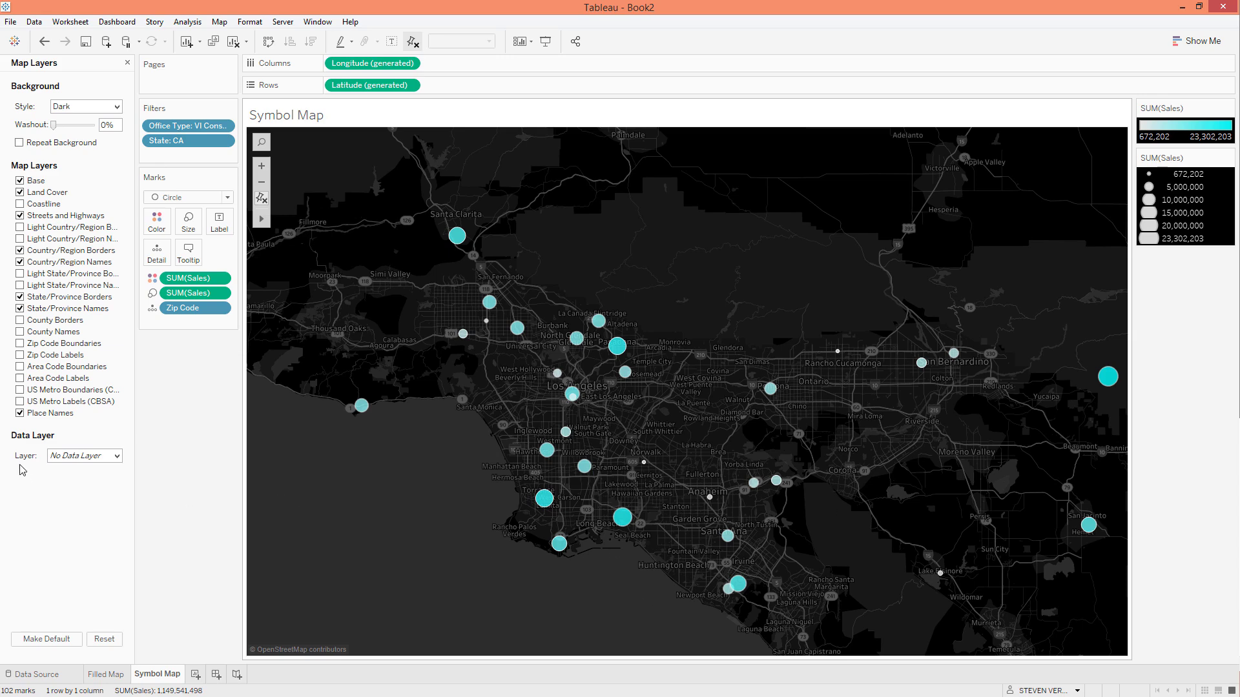
Step: Add a Population data layer to the symbol map, shaded by Zip Code
{"action": "left_click", "coordinate": [54, 457]}
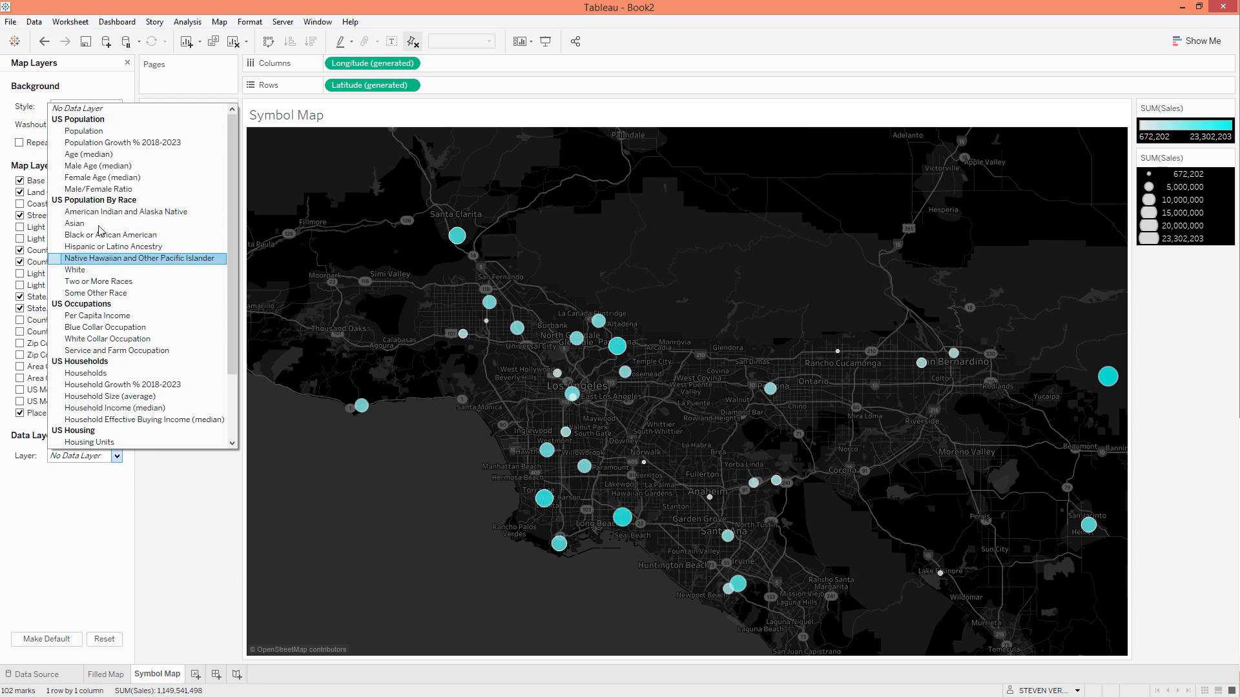
{"action": "left_click", "coordinate": [92, 132]}
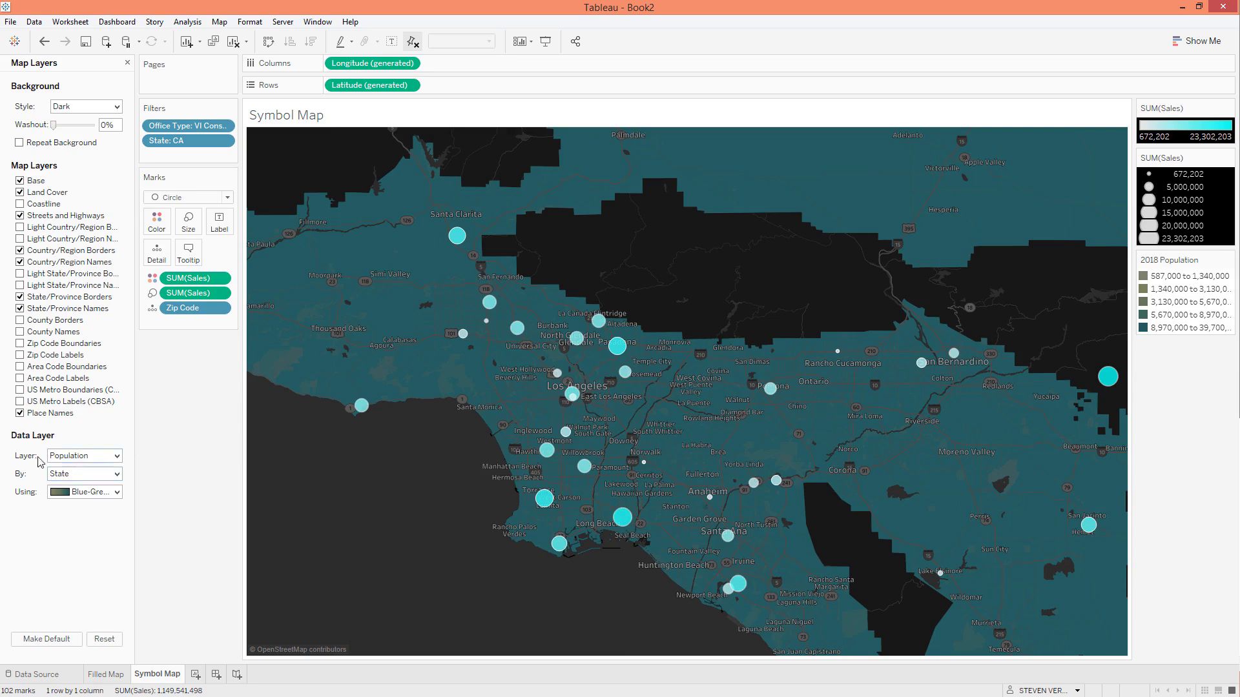
{"action": "left_click", "coordinate": [64, 476]}
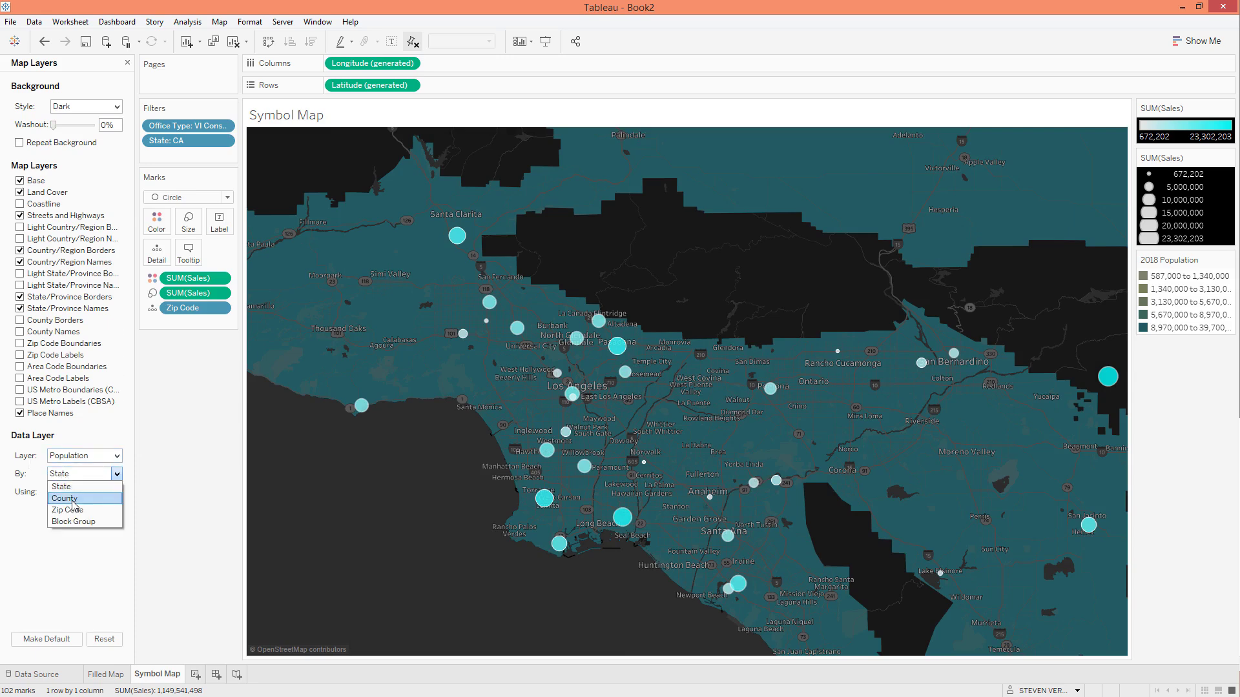
{"action": "left_click", "coordinate": [67, 510]}
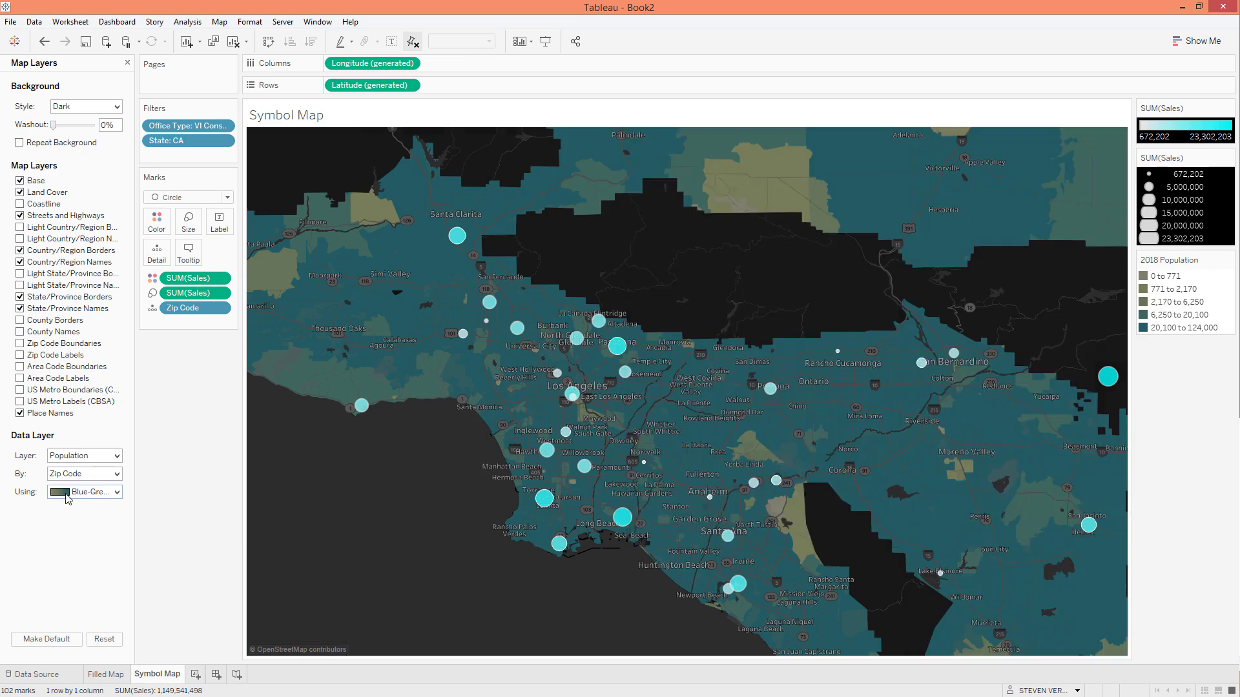
Step: Try the Area Red-Green Diverging palette on the population layer and set its colors to Brown Sequential
{"action": "left_click", "coordinate": [68, 494]}
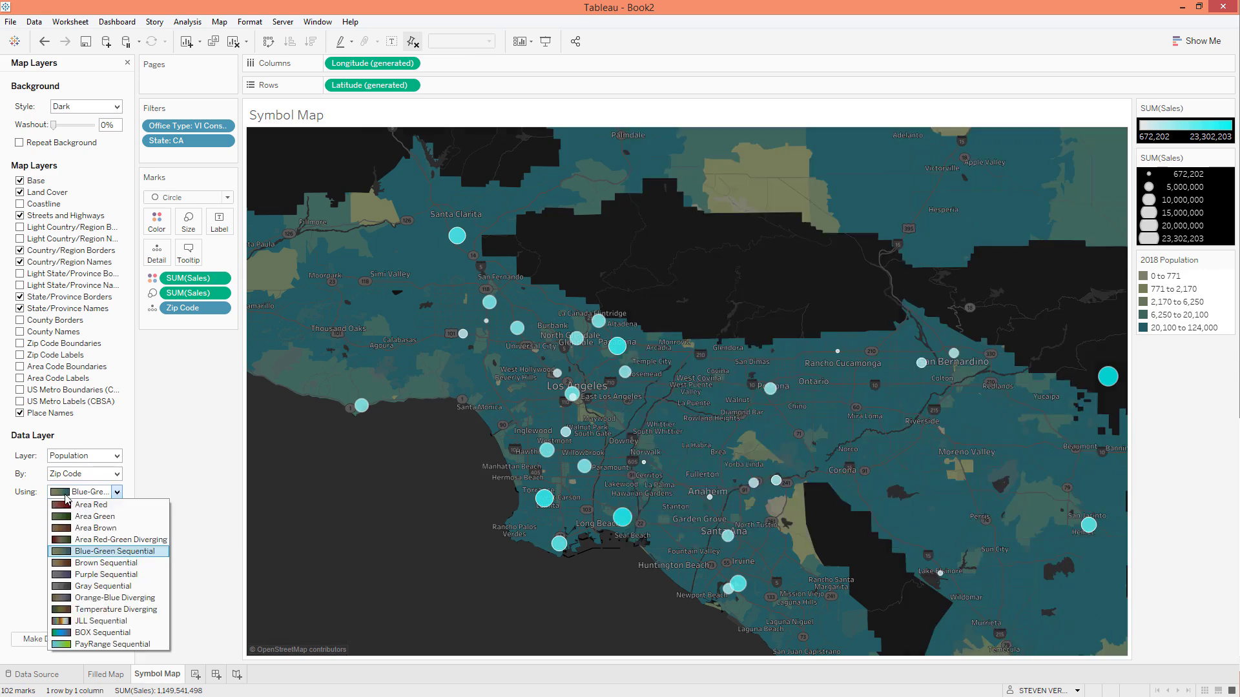
{"action": "left_click", "coordinate": [101, 551]}
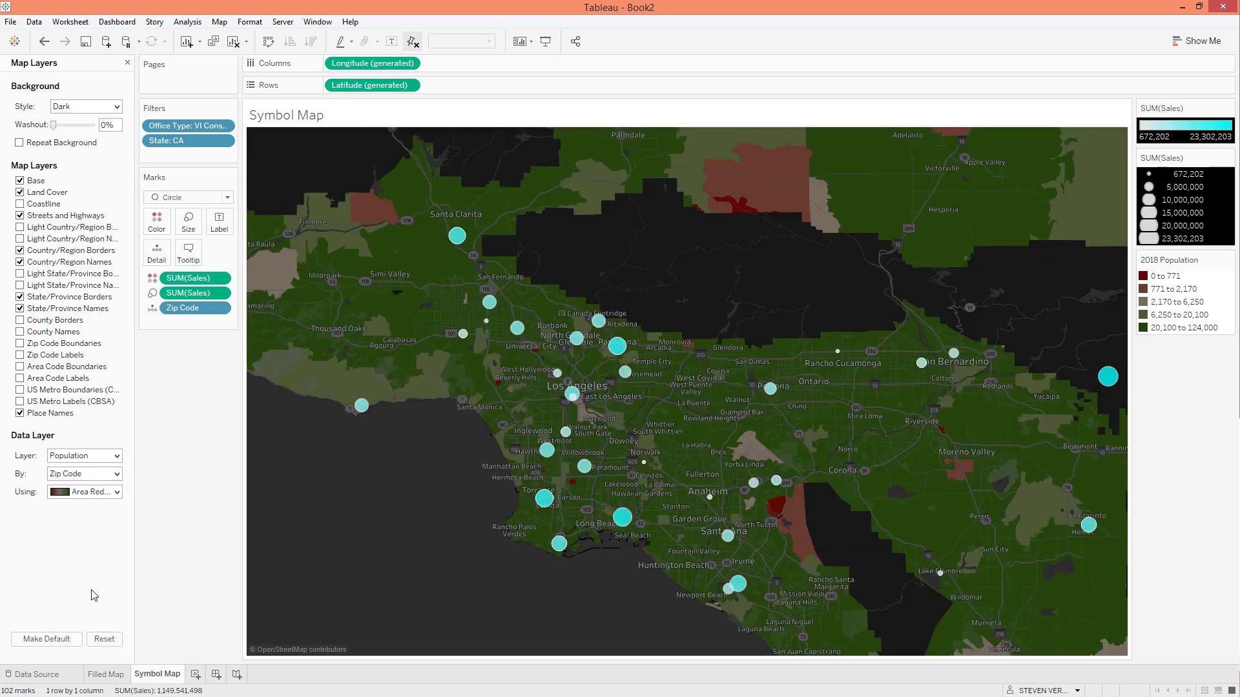
{"action": "left_click", "coordinate": [95, 493]}
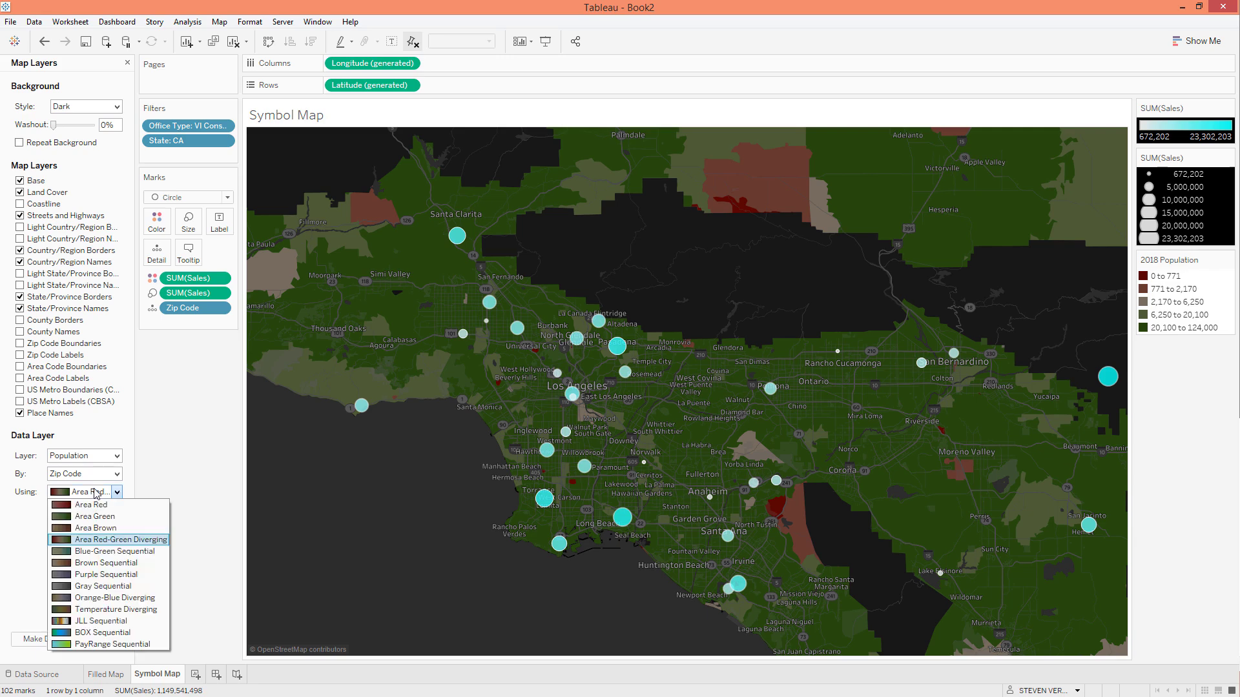
{"action": "left_click", "coordinate": [107, 579]}
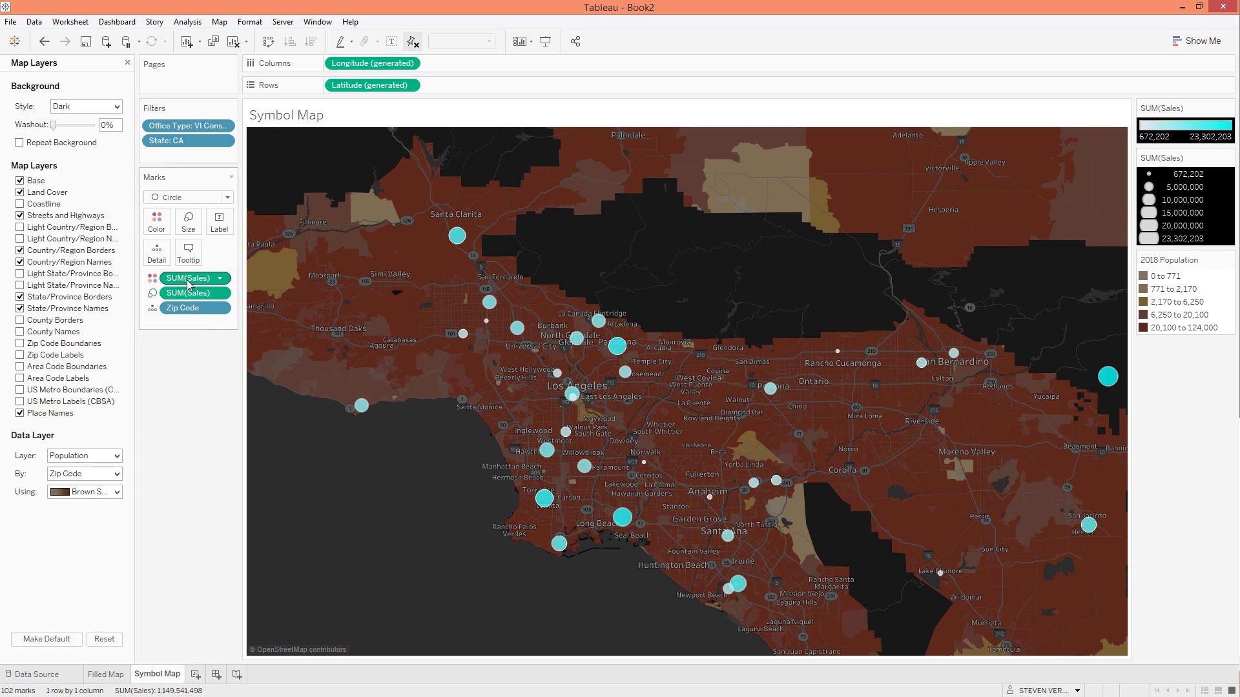
Step: Label the circles with Sales, formatted as custom currency with one decimal place and display units of Millions (M)
{"action": "left_click_drag", "start_coordinate": [189, 285], "coordinate": [227, 237]}
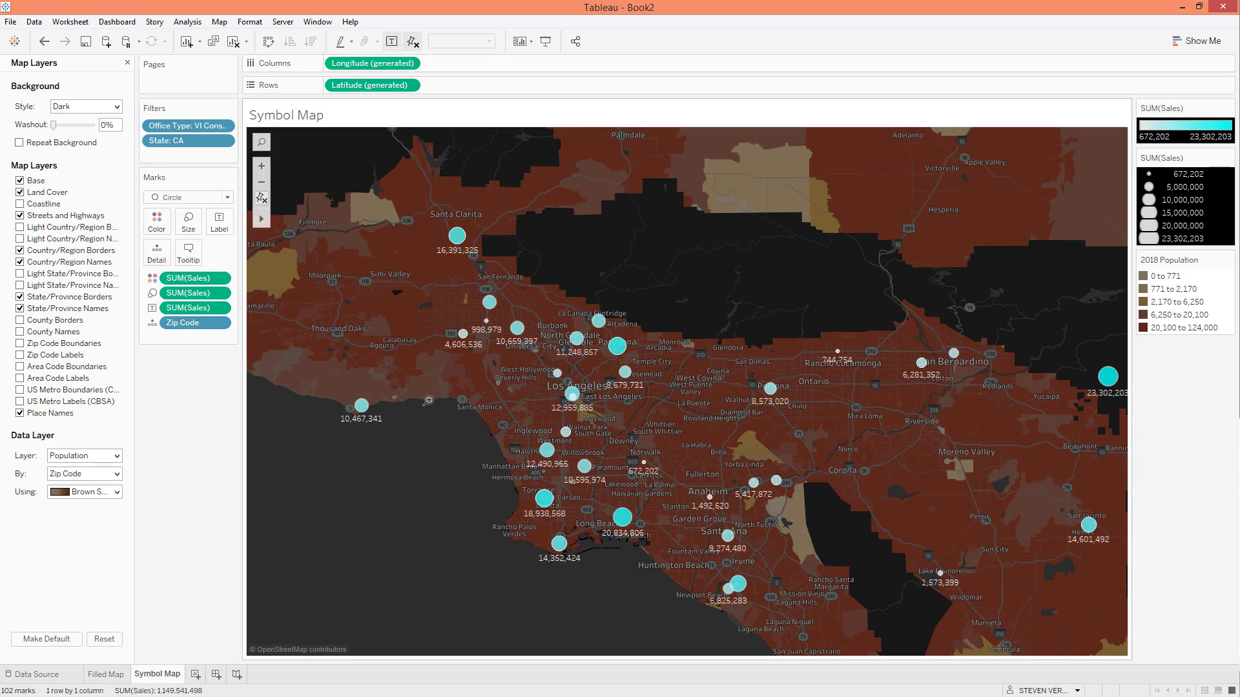
{"action": "right_click", "coordinate": [190, 309]}
{"action": "left_click", "coordinate": [222, 357]}
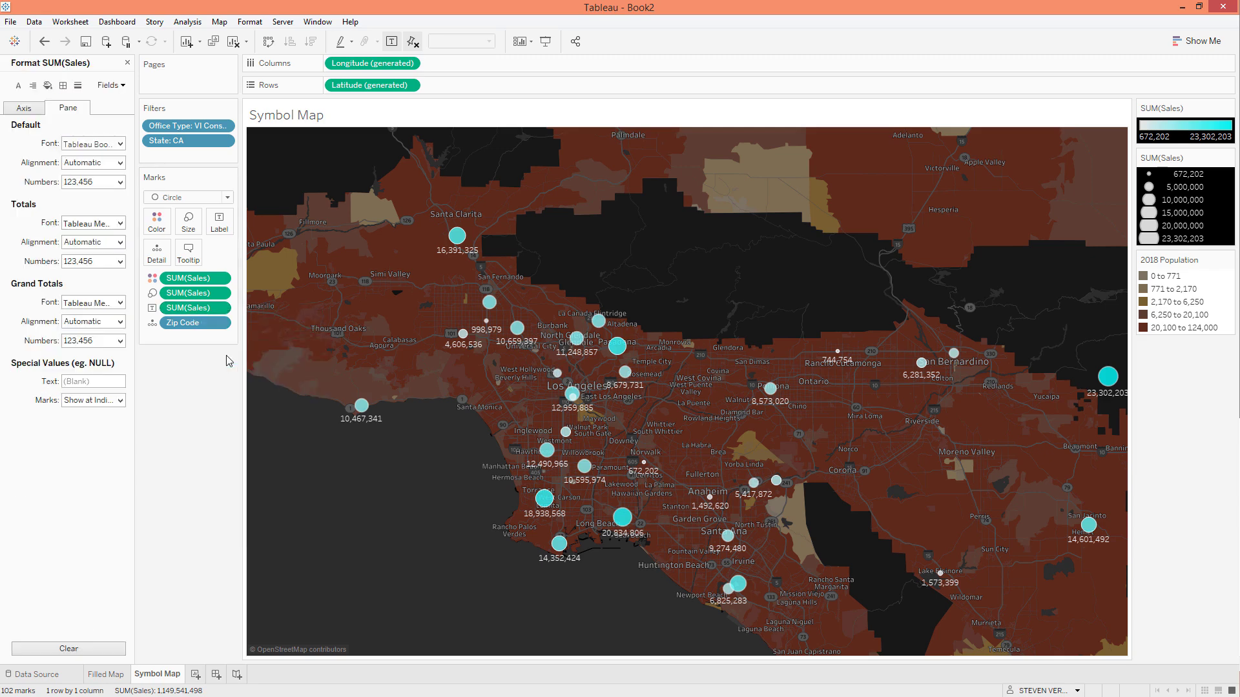
{"action": "left_click", "coordinate": [113, 182]}
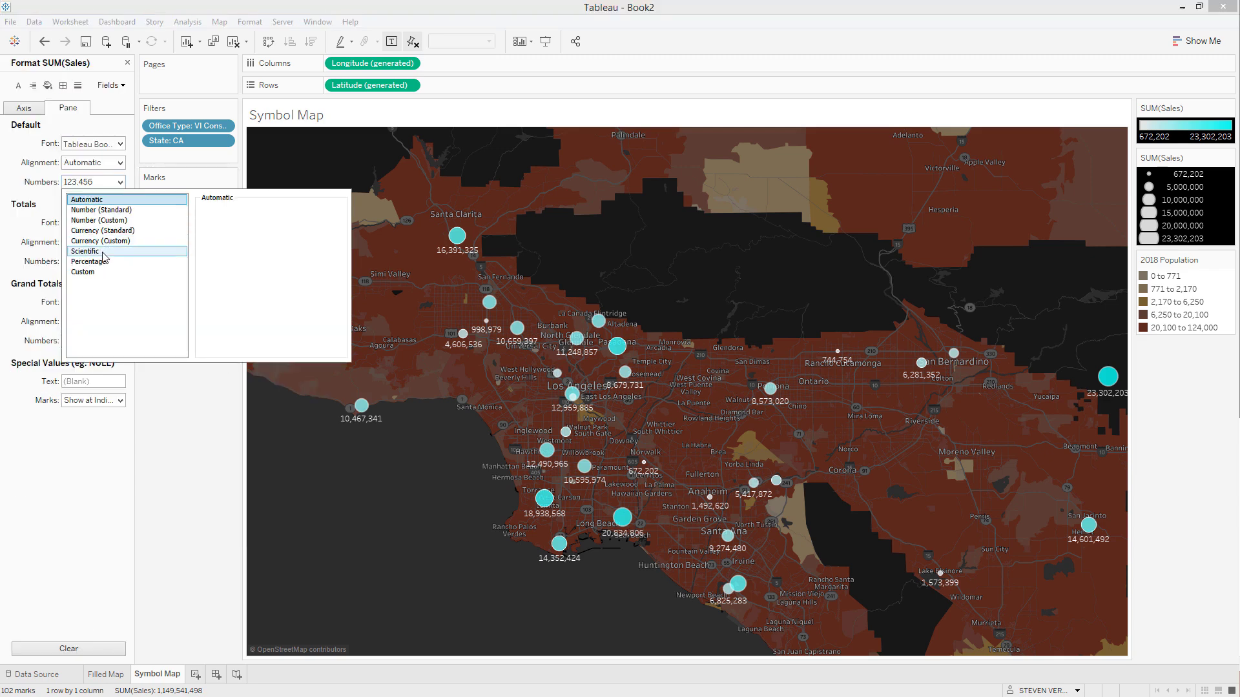
{"action": "left_click", "coordinate": [102, 241]}
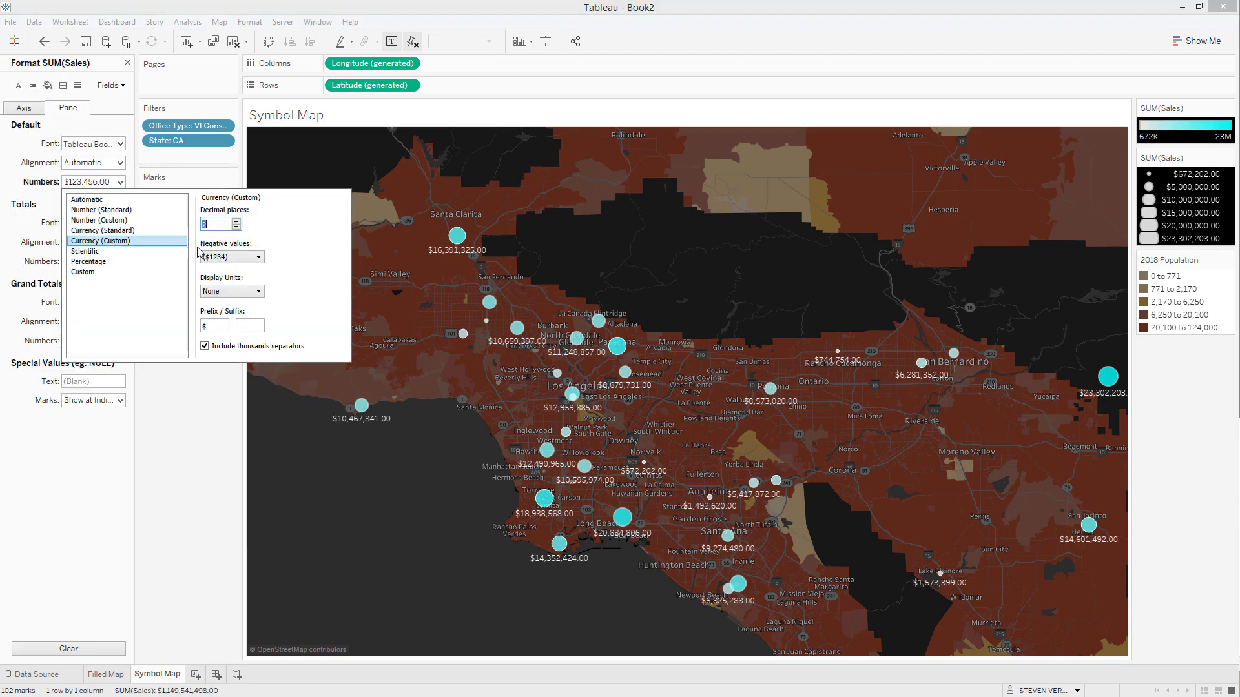
{"action": "left_click", "coordinate": [226, 296]}
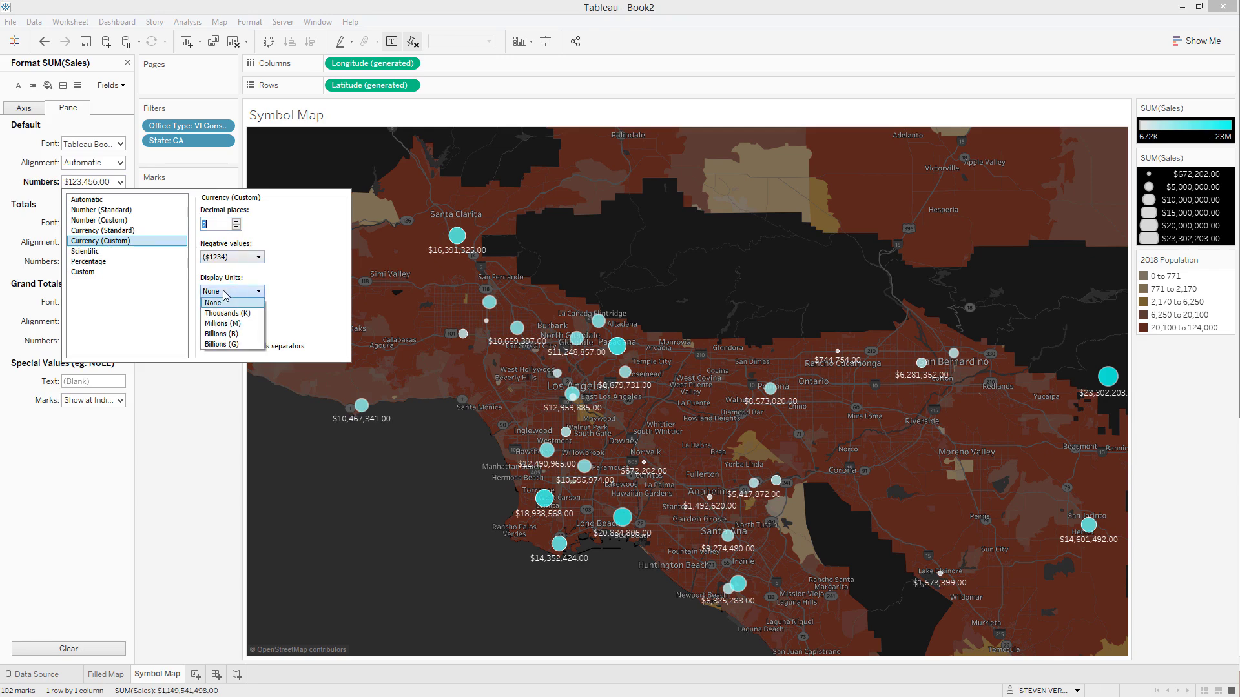
{"action": "left_click", "coordinate": [223, 324]}
{"action": "left_click", "coordinate": [236, 228]}
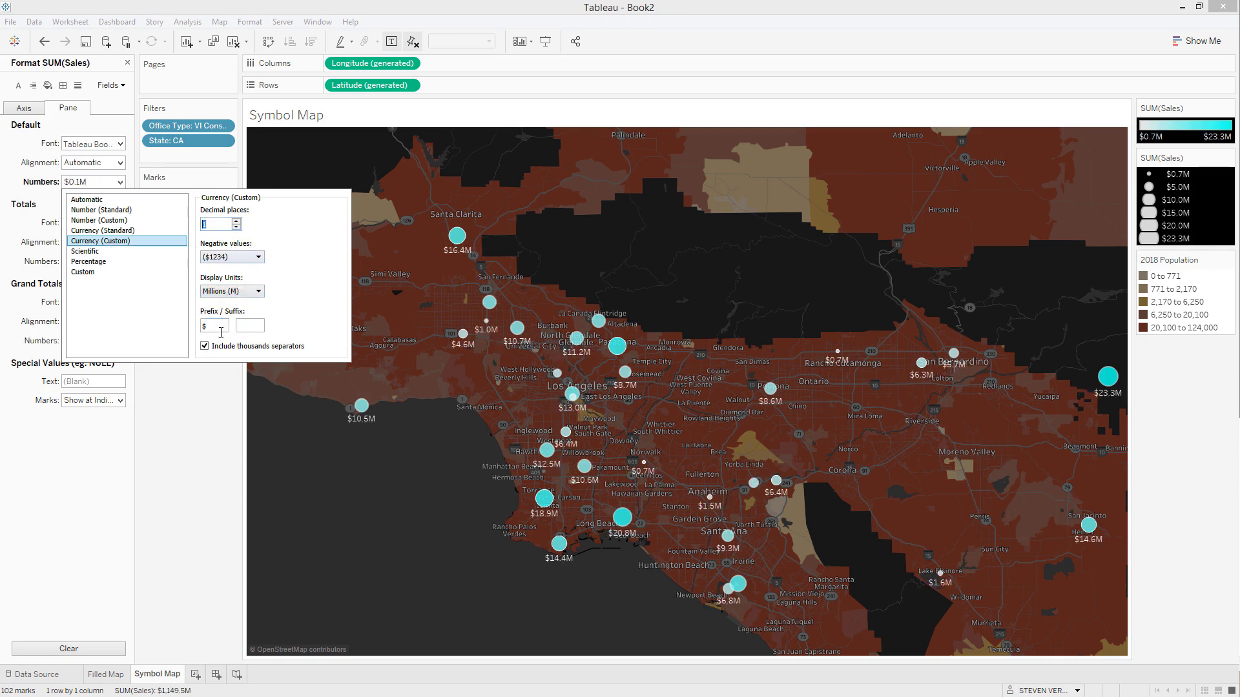
{"action": "left_click", "coordinate": [219, 458]}
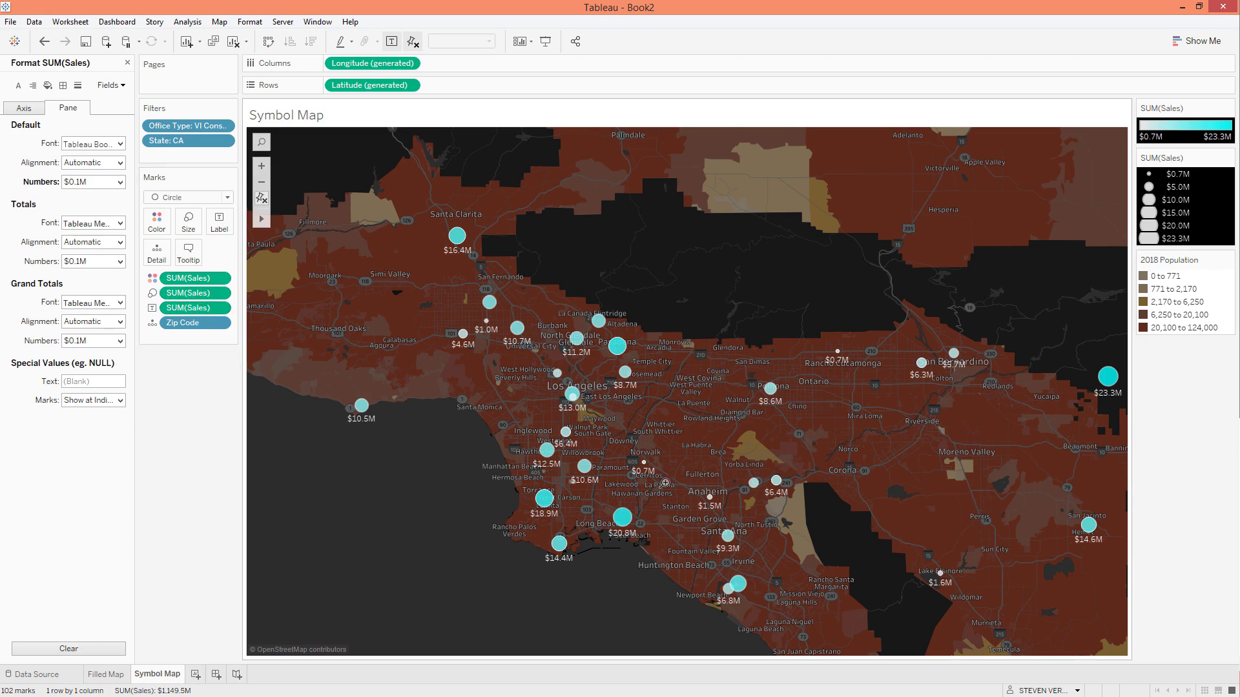
Step: Enlarge the circles on the symbol map slightly
{"action": "left_click", "coordinate": [188, 223]}
{"action": "left_click_drag", "start_coordinate": [227, 253], "coordinate": [244, 258]}
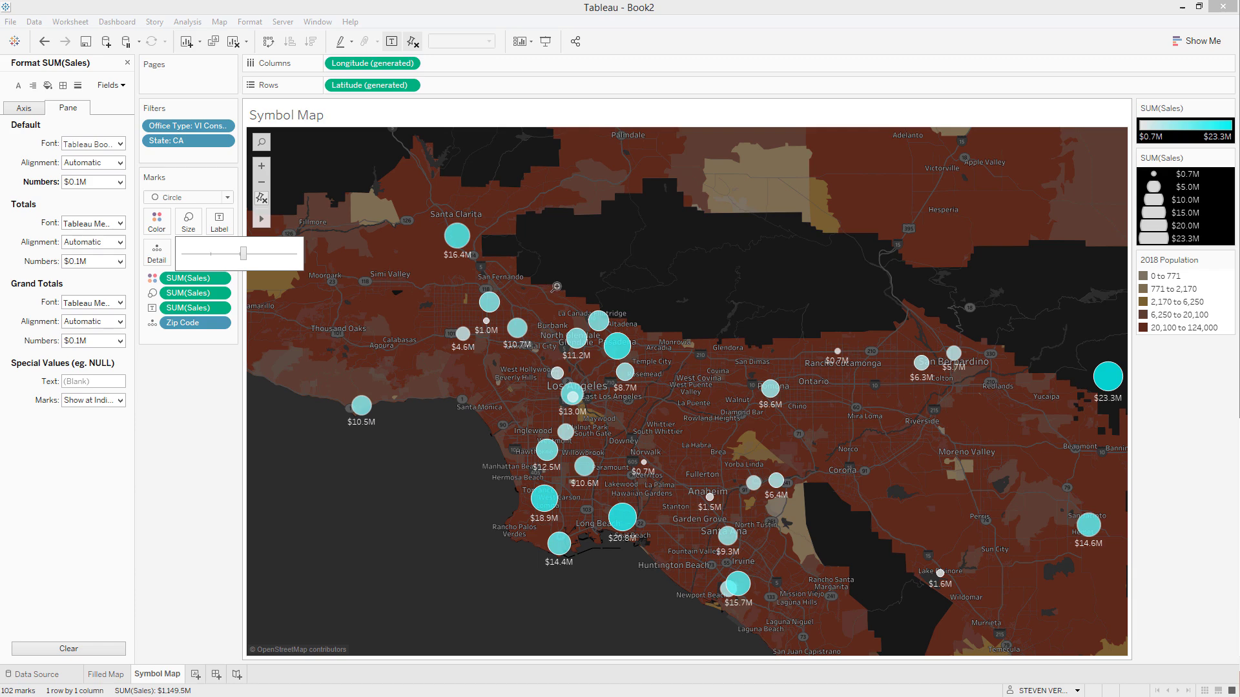
Step: Add a new worksheet and name it Dual Axis State and Zip Code
{"action": "left_click", "coordinate": [195, 674]}
{"action": "double_click", "coordinate": [197, 674]}
{"action": "type", "text": "Dual Ax"}
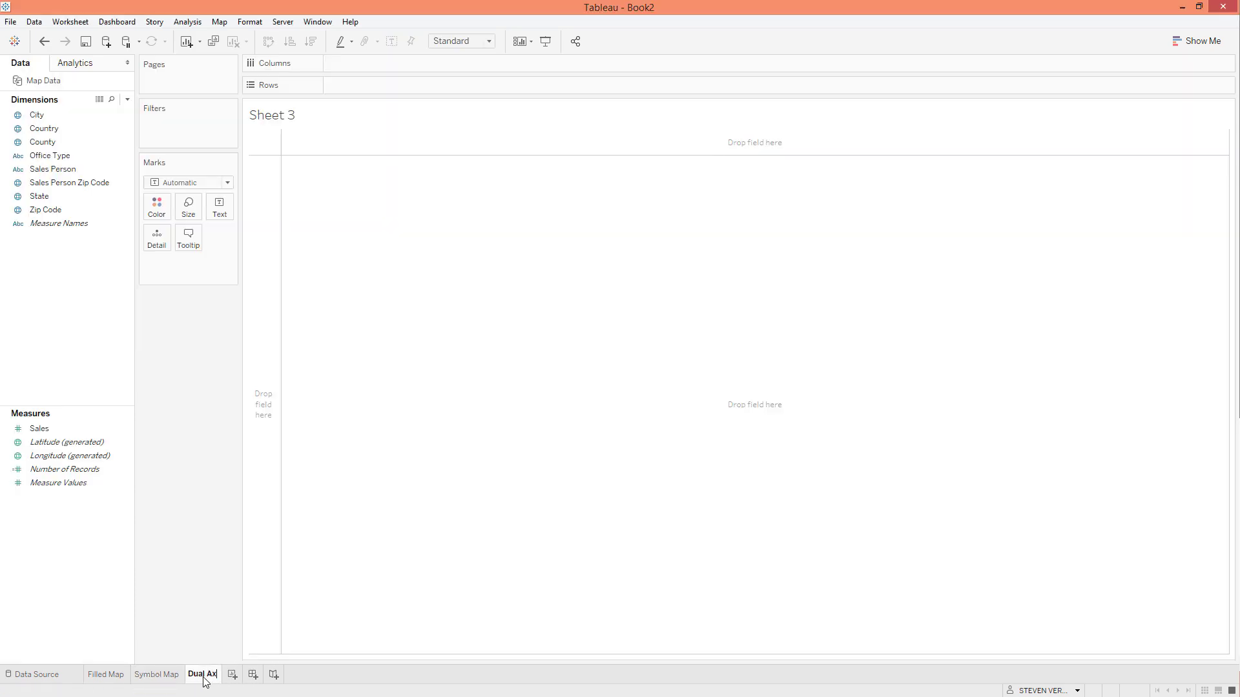
{"action": "type", "text": "is State an "}
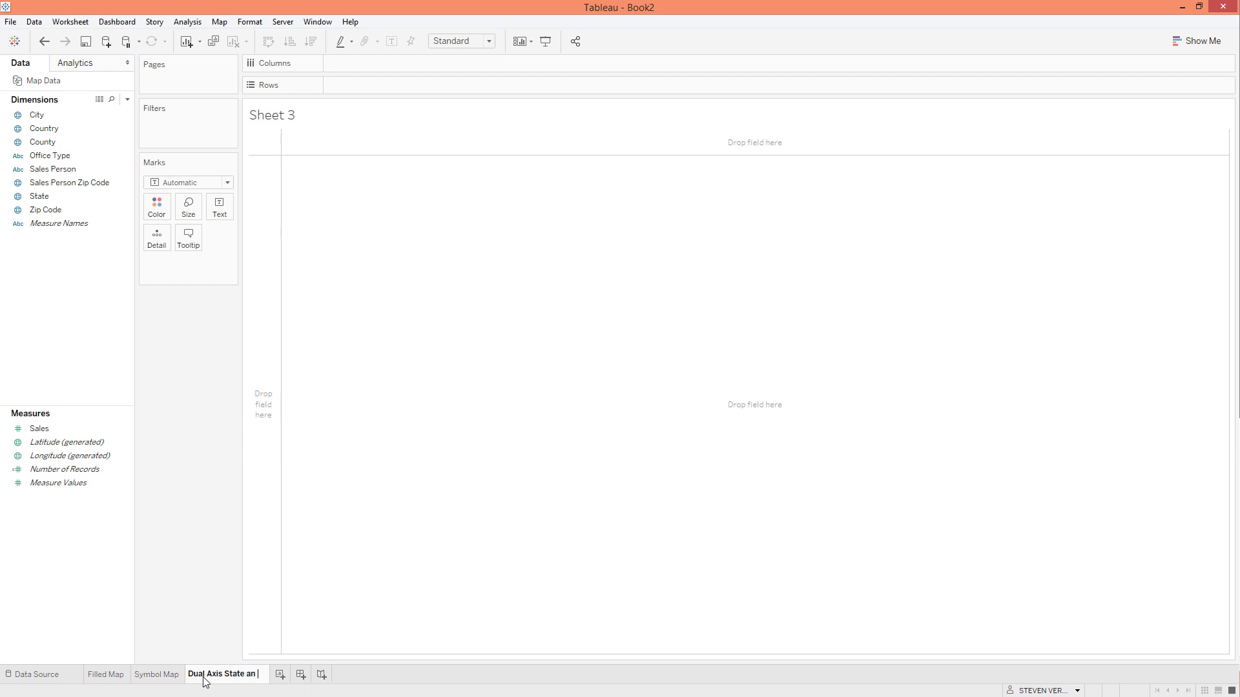
{"action": "type", "text": "d Zip"}
{"action": "key", "text": "BackSpace"}
{"action": "key", "text": "BackSpace"}
{"action": "key", "text": "BackSpace"}
{"action": "type", "text": "ip Code"}
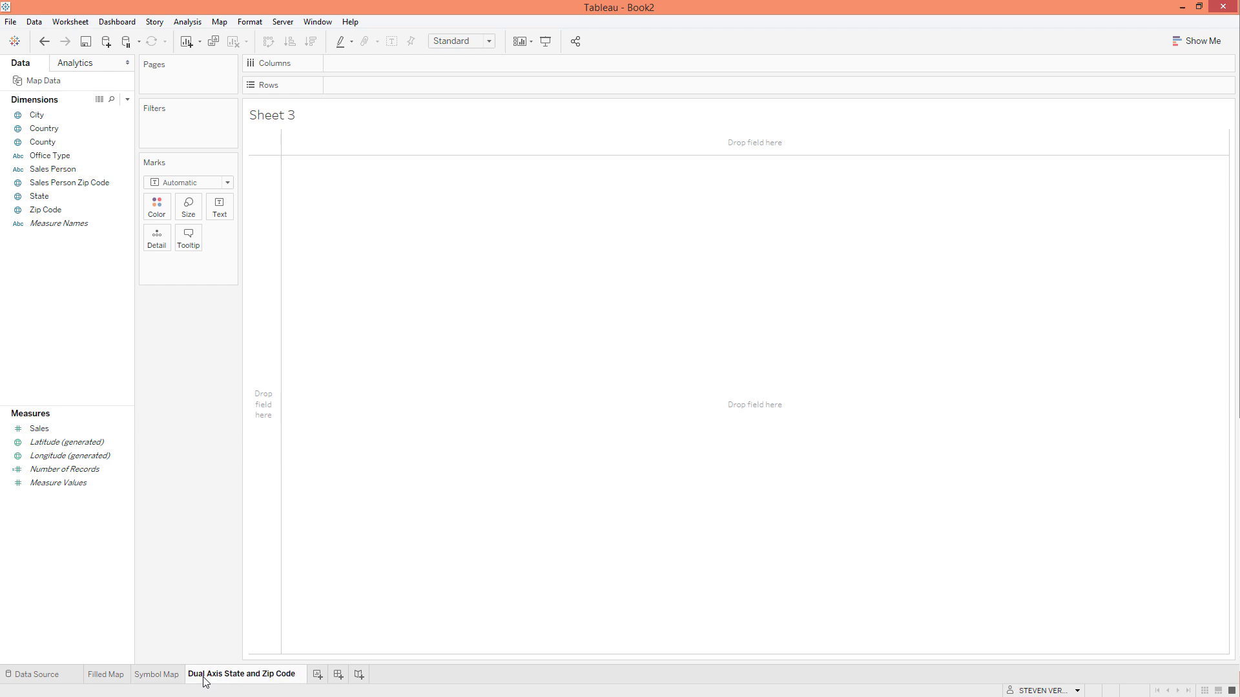
{"action": "key", "text": "Return"}
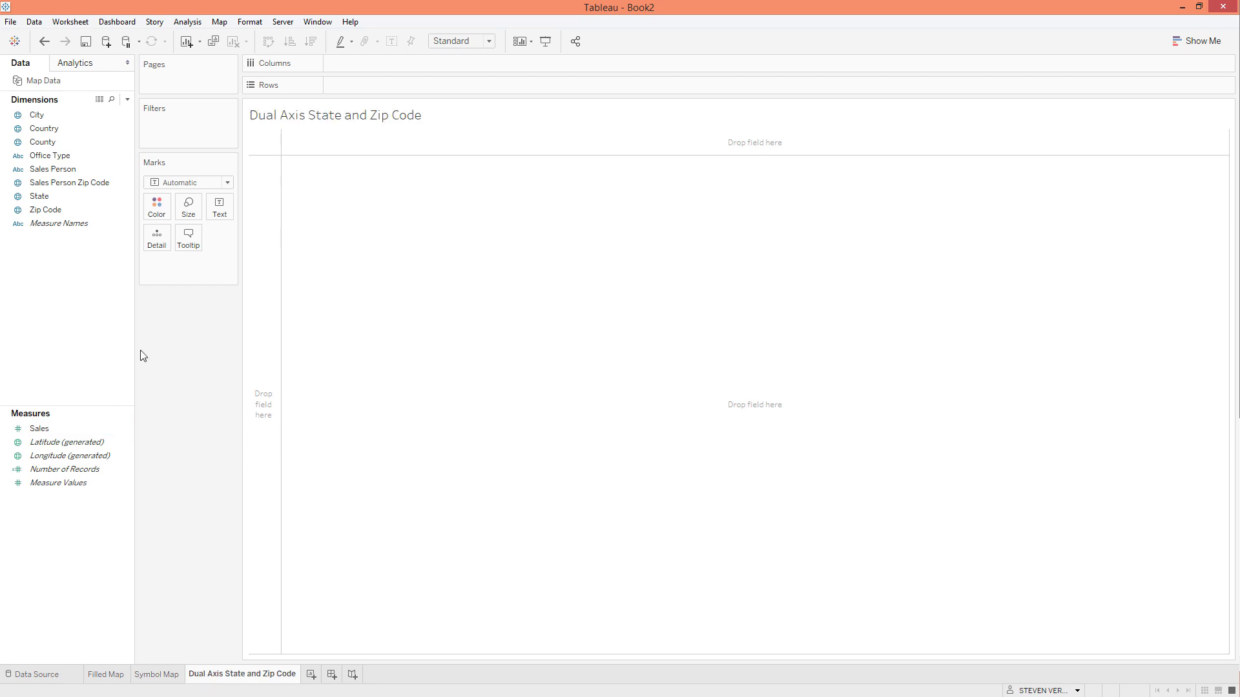
Step: Plot State on the new sheet's map and filter State to only AZ, CA and NV
{"action": "double_click", "coordinate": [52, 195]}
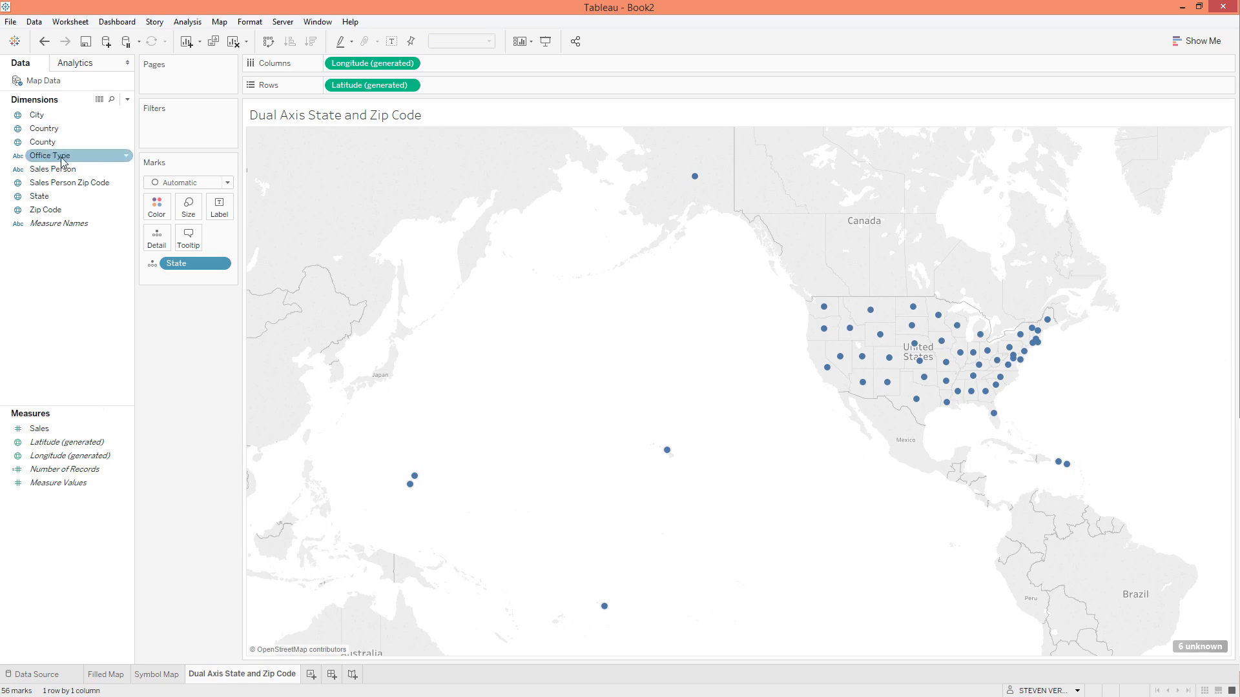
{"action": "left_click_drag", "start_coordinate": [51, 197], "coordinate": [188, 126]}
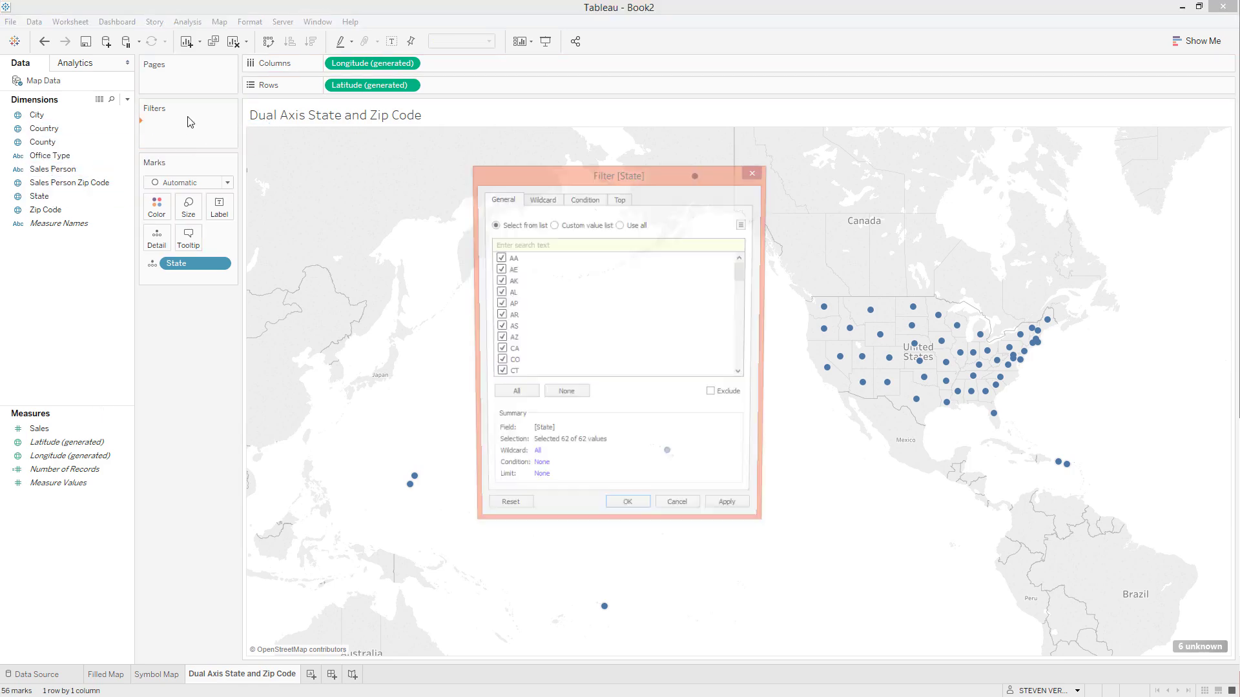
{"action": "left_click", "coordinate": [564, 395]}
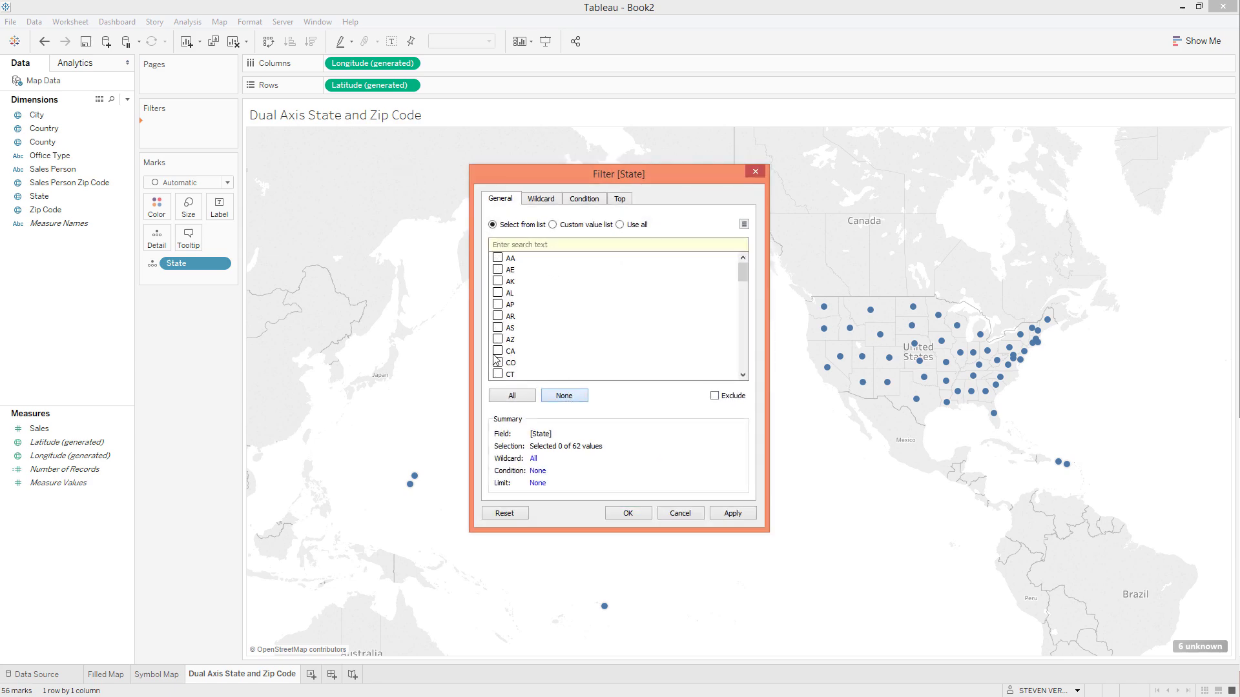
{"action": "left_click", "coordinate": [497, 351]}
{"action": "left_click", "coordinate": [498, 340]}
{"action": "scroll", "coordinate": [554, 316], "scroll_direction": "down", "scroll_amount": 13}
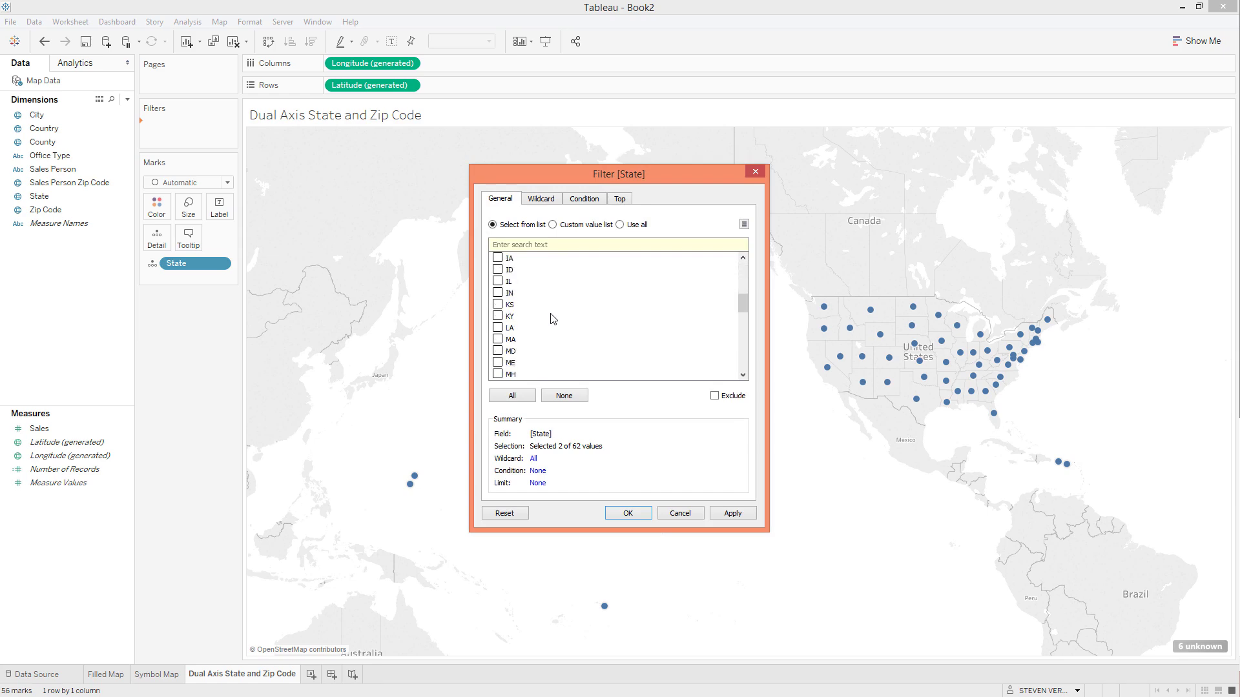
{"action": "scroll", "coordinate": [531, 314], "scroll_direction": "up", "scroll_amount": 3}
{"action": "left_click", "coordinate": [626, 512]}
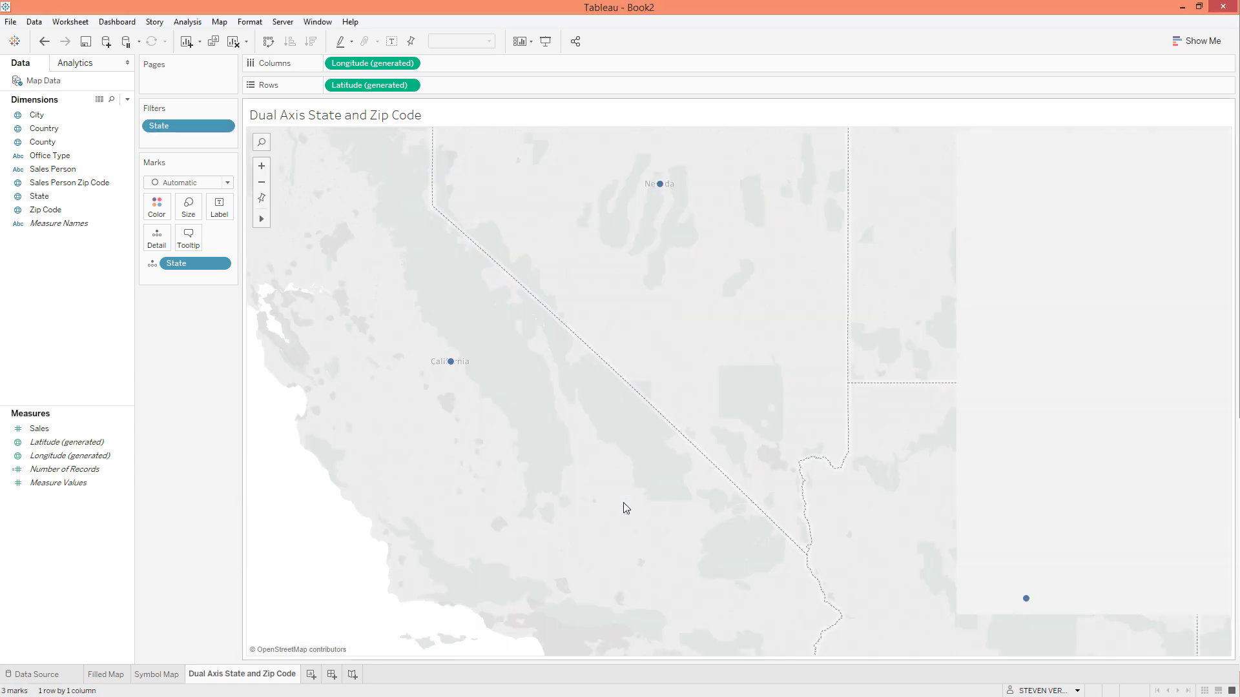
Step: Change the mark type to Map for filled states and filter Office Type to VI Consulting
{"action": "left_click", "coordinate": [189, 187]}
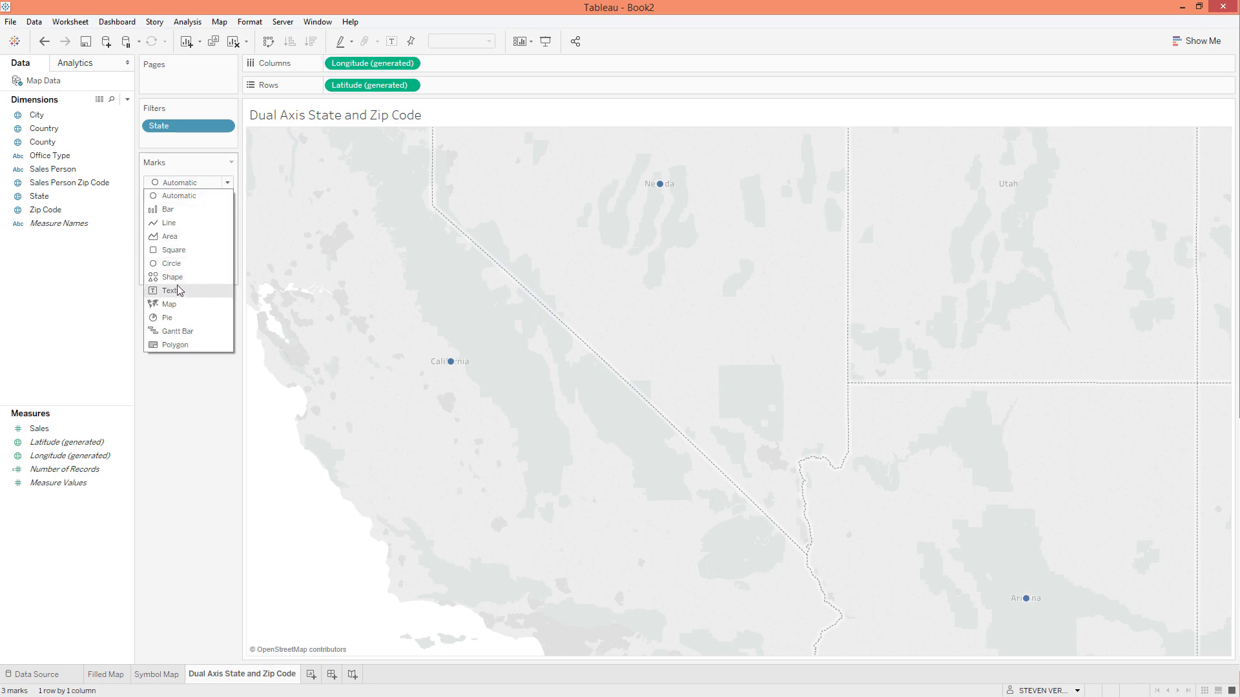
{"action": "left_click", "coordinate": [170, 305]}
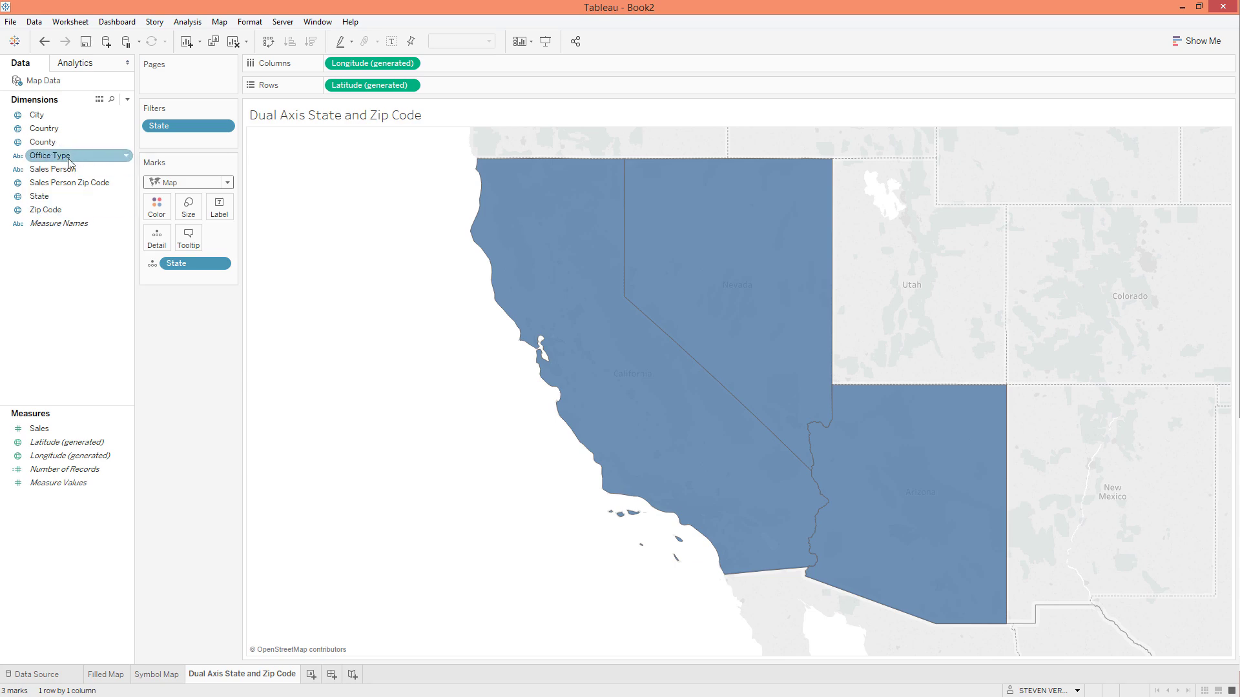
{"action": "left_click_drag", "start_coordinate": [85, 159], "coordinate": [218, 142]}
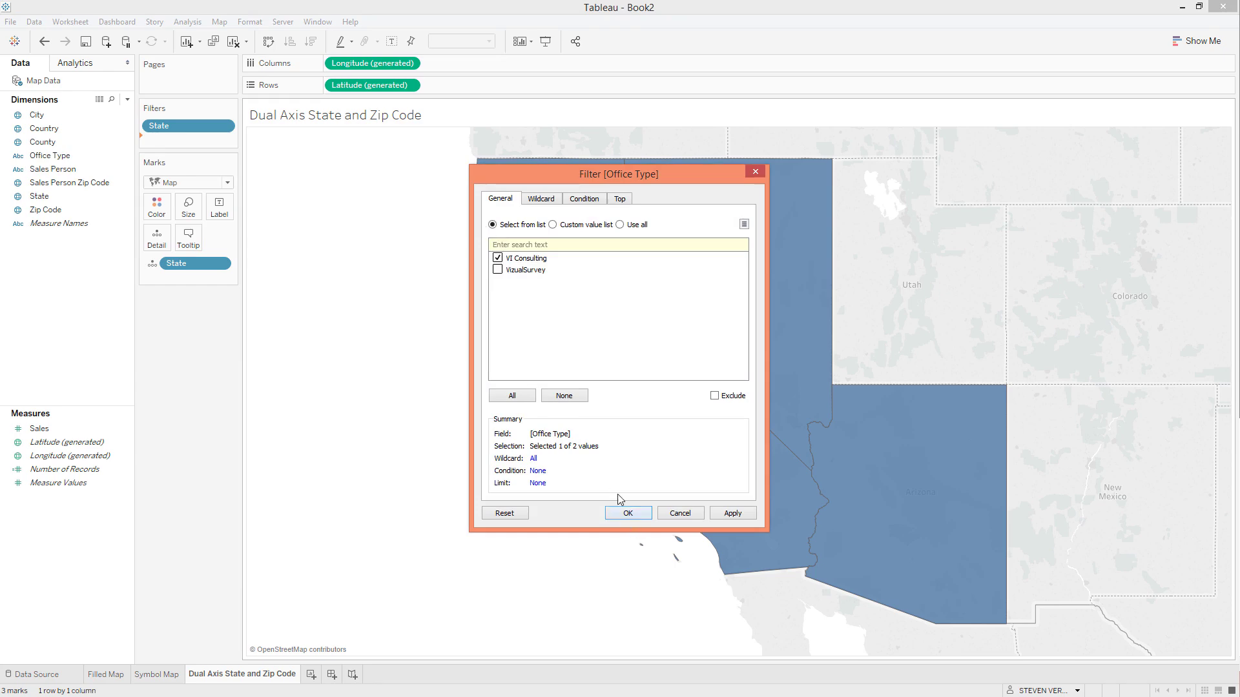
{"action": "key", "text": "Return"}
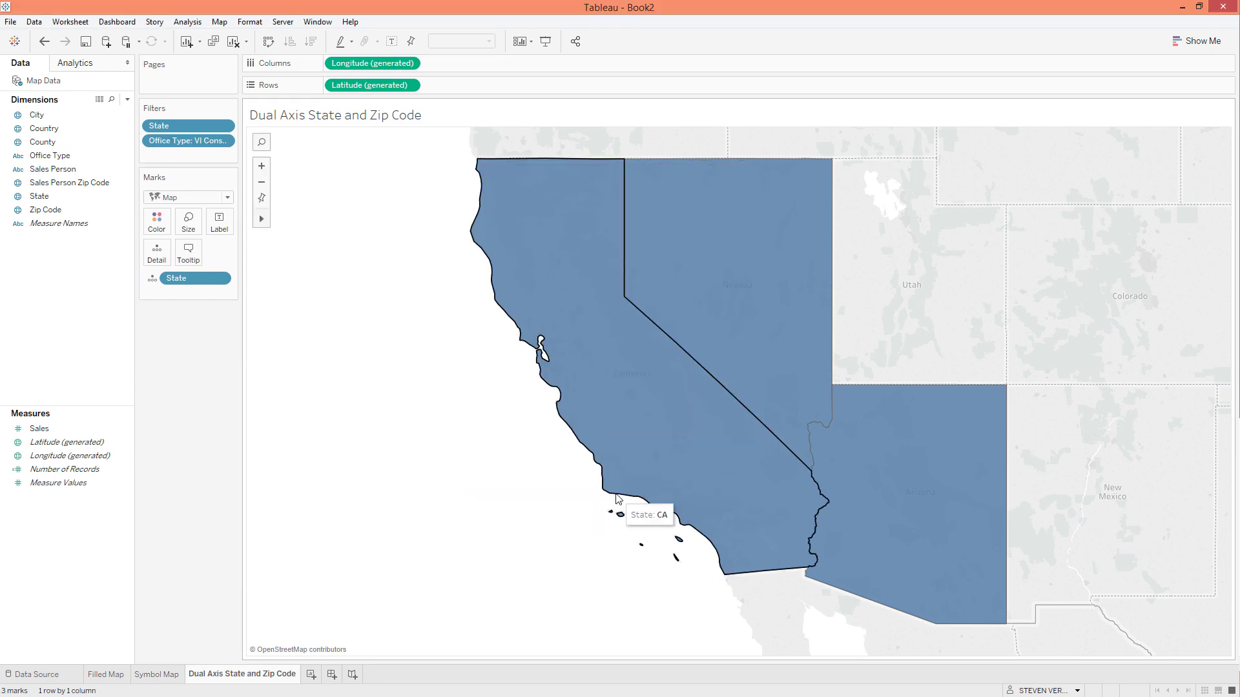
Step: Label the three filled states with Sales and color them by Sales as well
{"action": "left_click", "coordinate": [52, 442]}
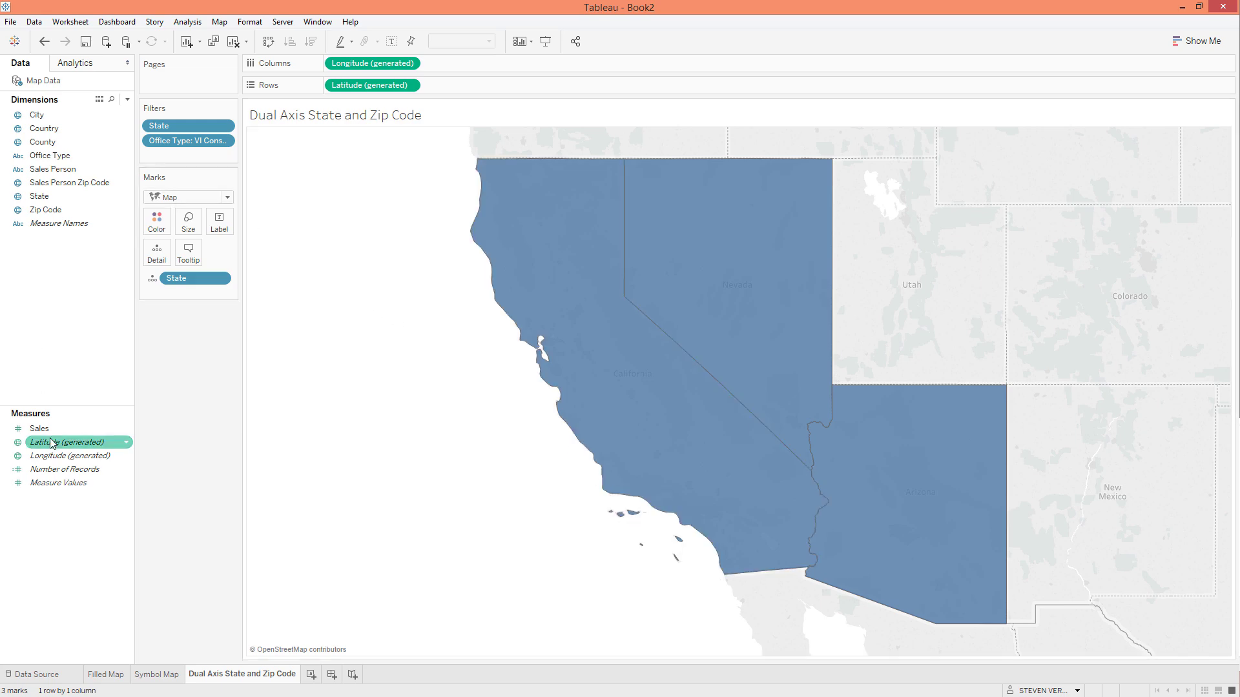
{"action": "left_click_drag", "start_coordinate": [40, 429], "coordinate": [211, 238]}
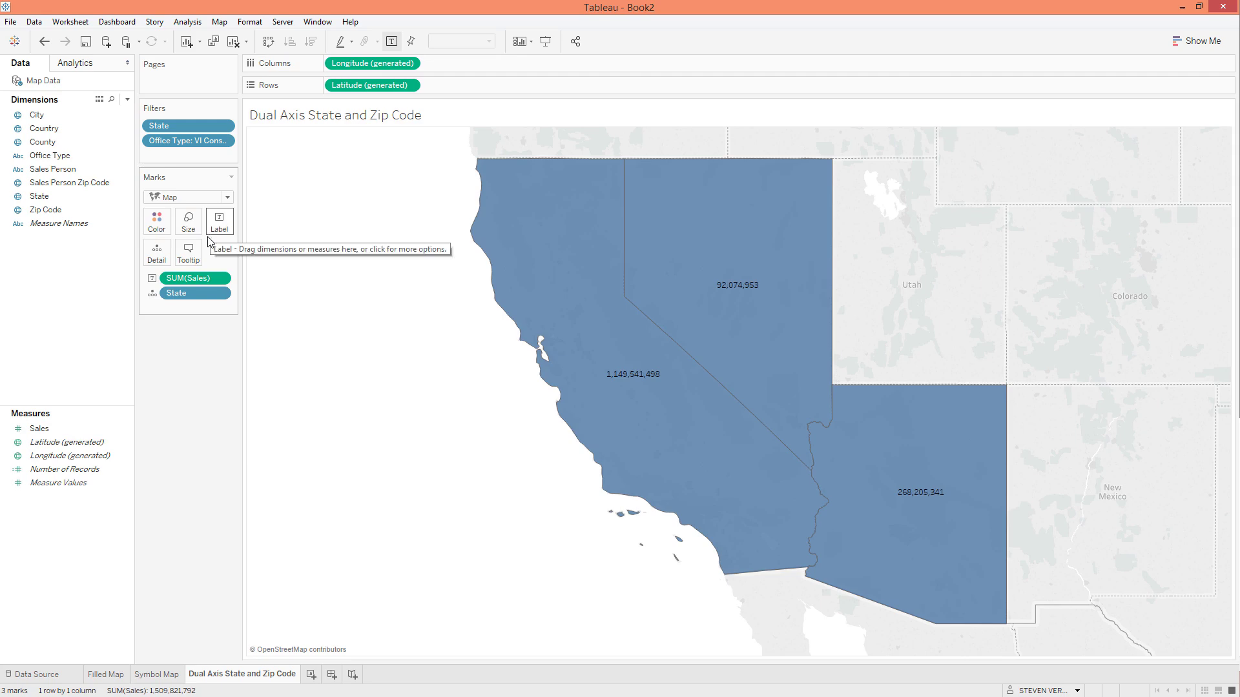
{"action": "left_click_drag", "start_coordinate": [187, 273], "coordinate": [156, 222]}
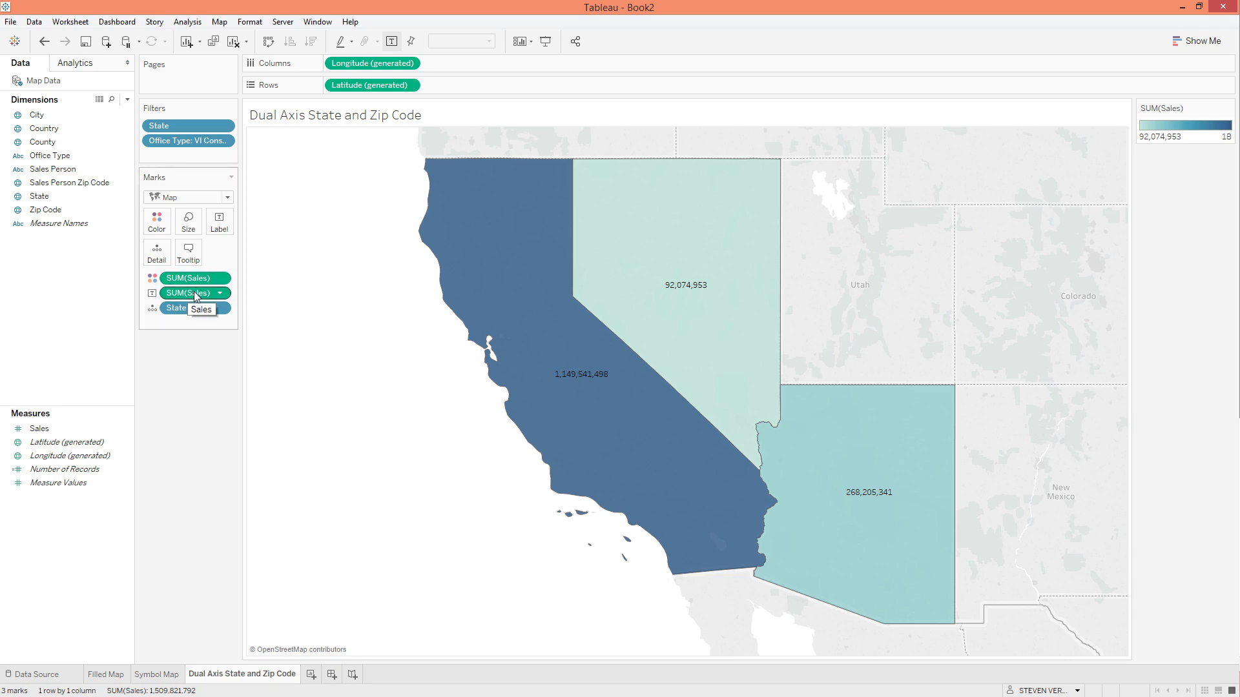
Step: Format the Sales label as custom currency with 1 decimal place and display units of Billions (B)
{"action": "right_click", "coordinate": [195, 294]}
{"action": "left_click", "coordinate": [225, 340]}
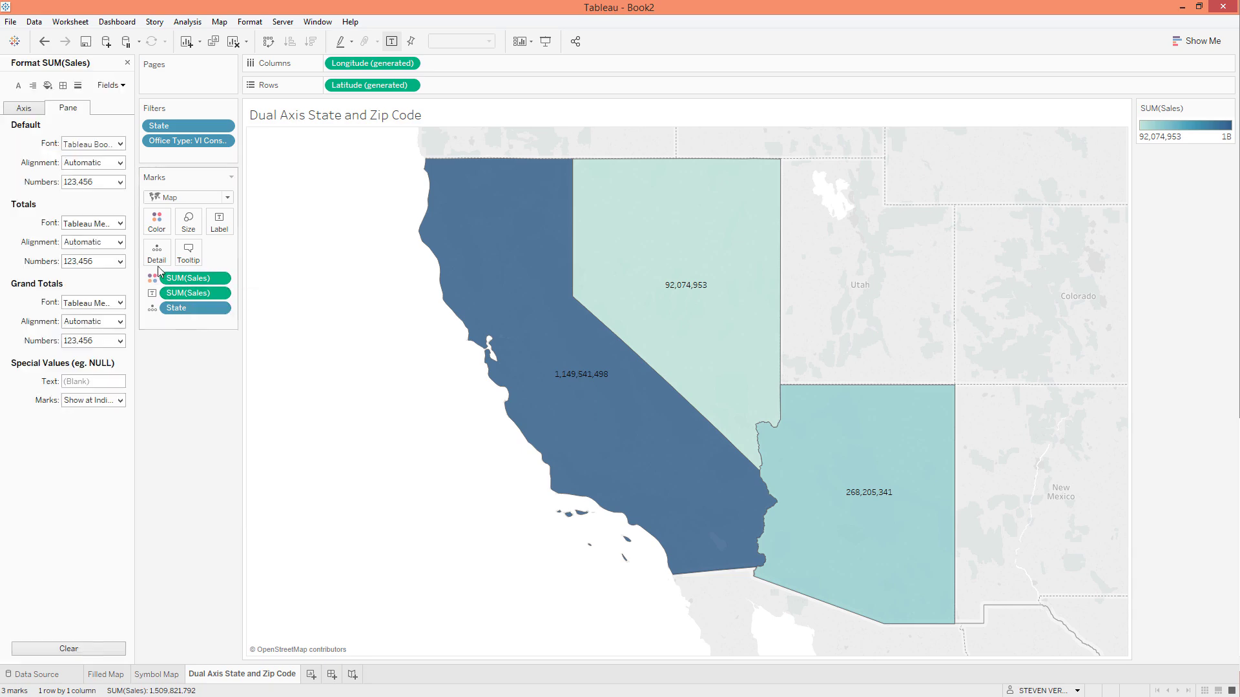
{"action": "left_click", "coordinate": [119, 181]}
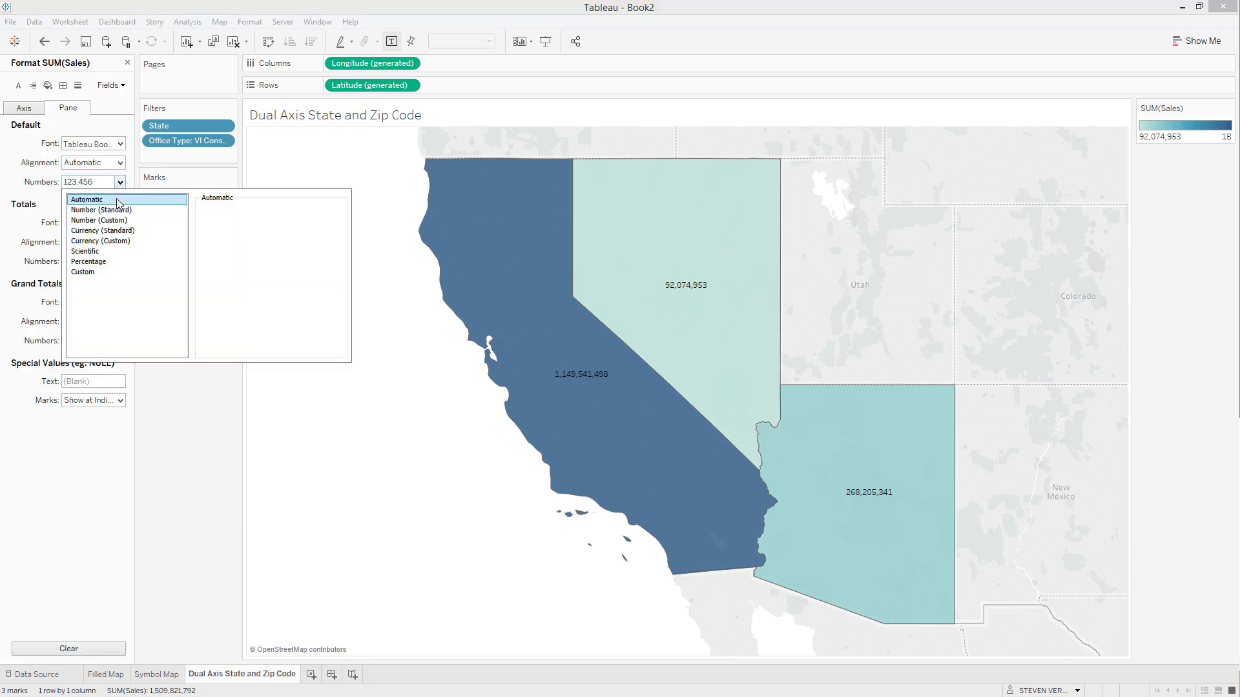
{"action": "left_click", "coordinate": [103, 241]}
{"action": "left_click", "coordinate": [237, 227]}
{"action": "left_click", "coordinate": [229, 291]}
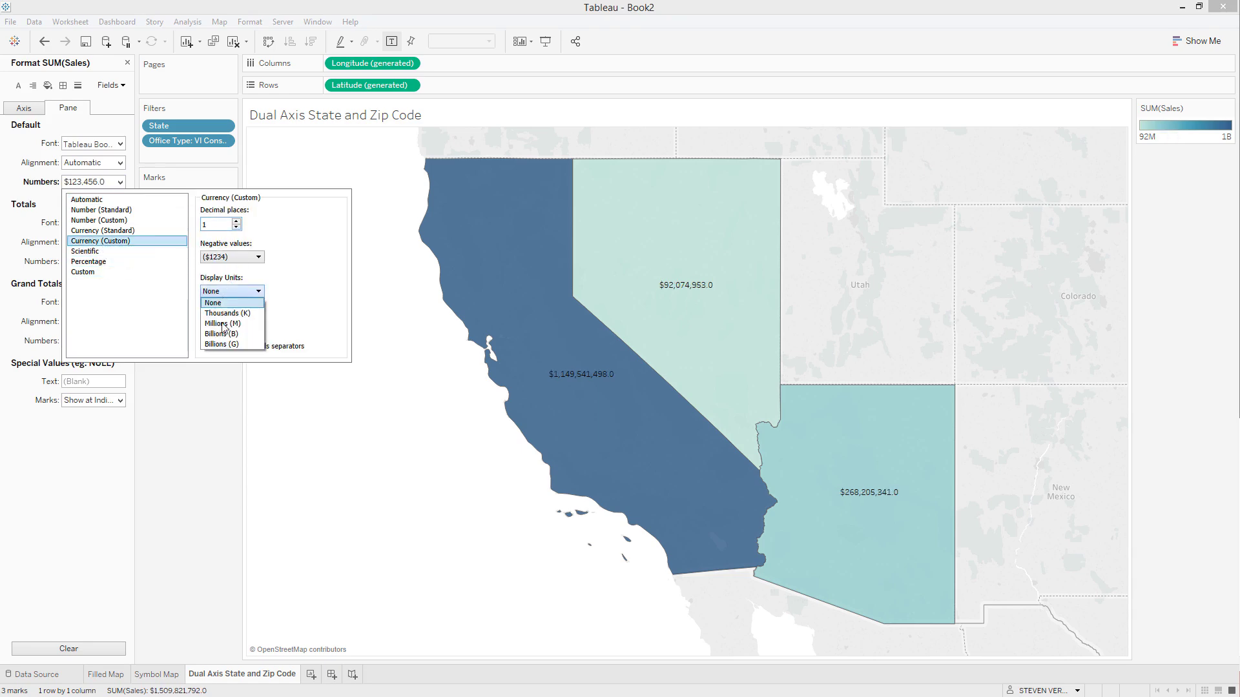
{"action": "left_click", "coordinate": [235, 479]}
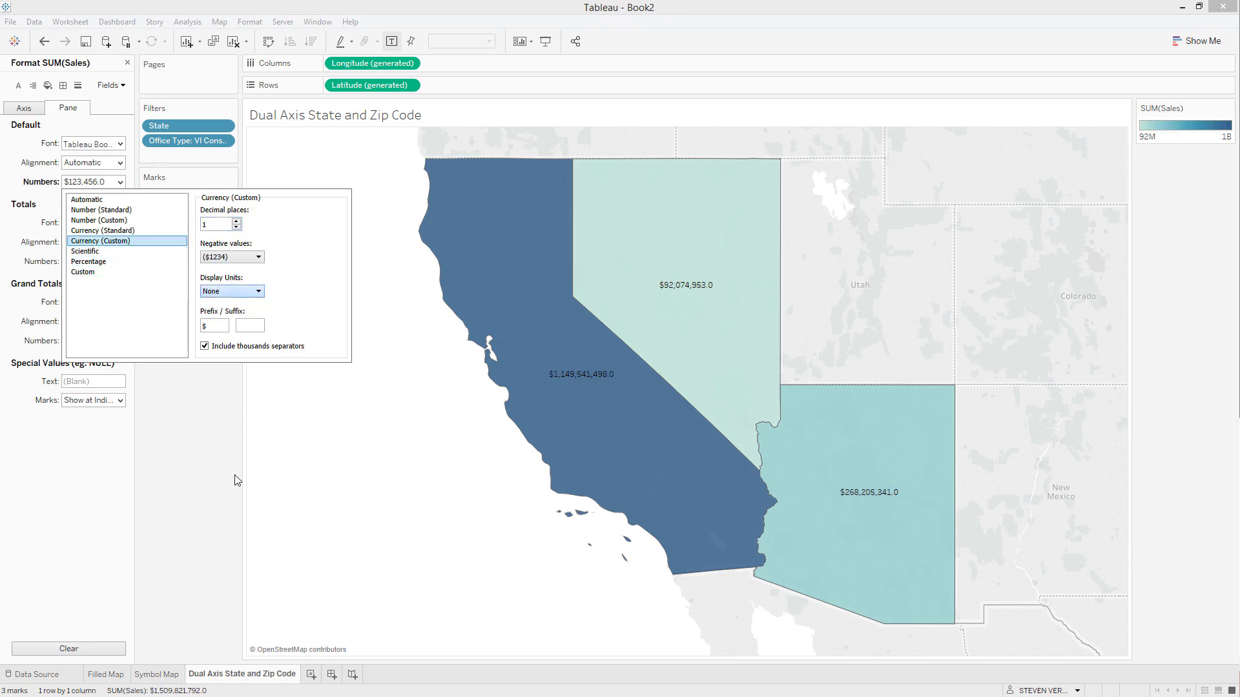
{"action": "left_click", "coordinate": [213, 418]}
Step: Set the font size of the state Sales labels to 16
{"action": "left_click", "coordinate": [220, 223]}
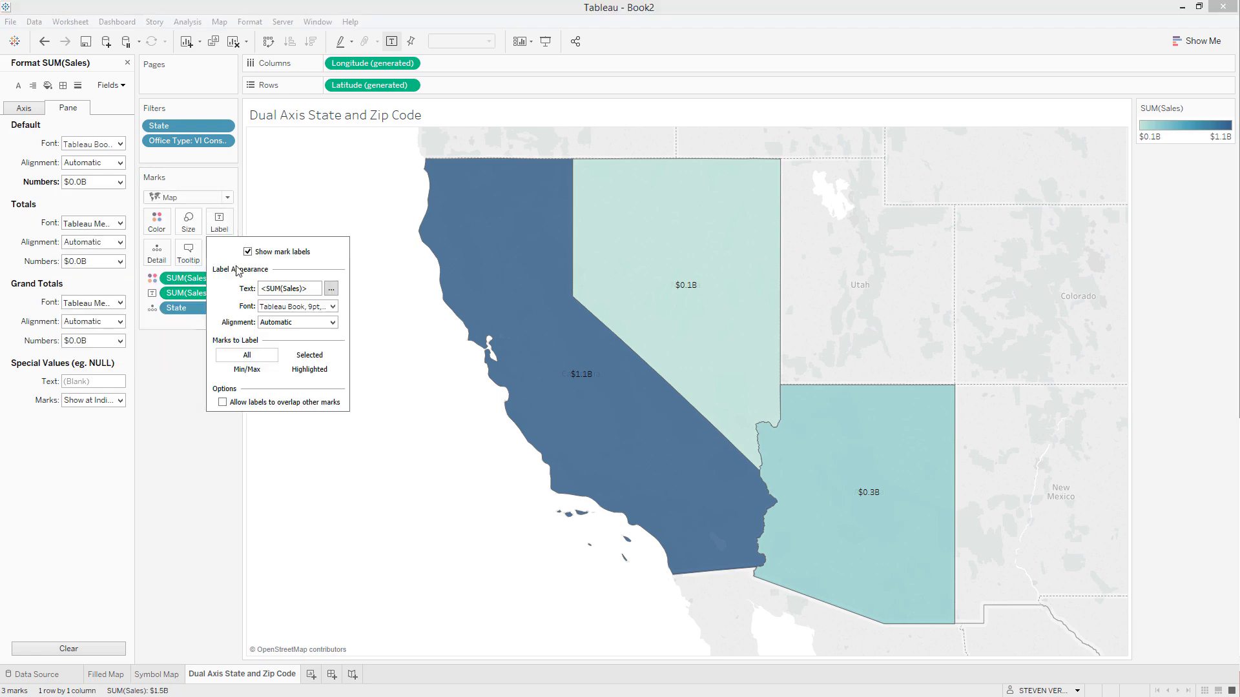
{"action": "left_click", "coordinate": [325, 306]}
{"action": "left_click", "coordinate": [290, 341]}
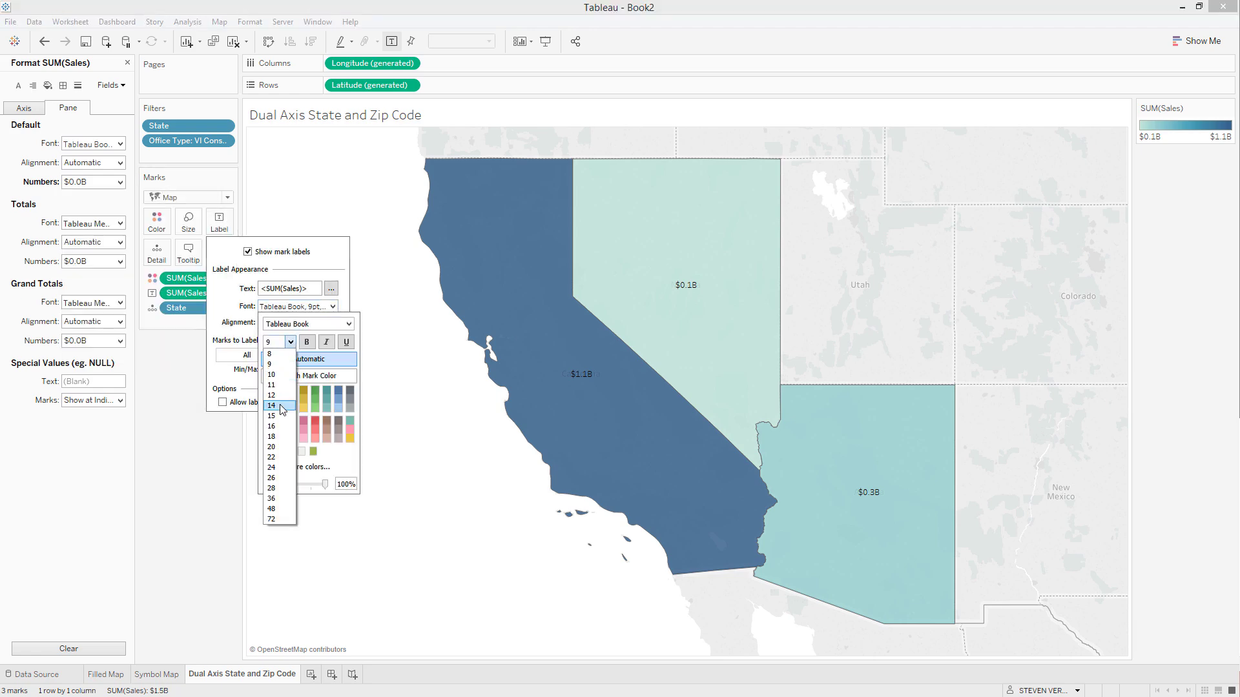
{"action": "left_click", "coordinate": [282, 405]}
{"action": "left_click", "coordinate": [290, 342]}
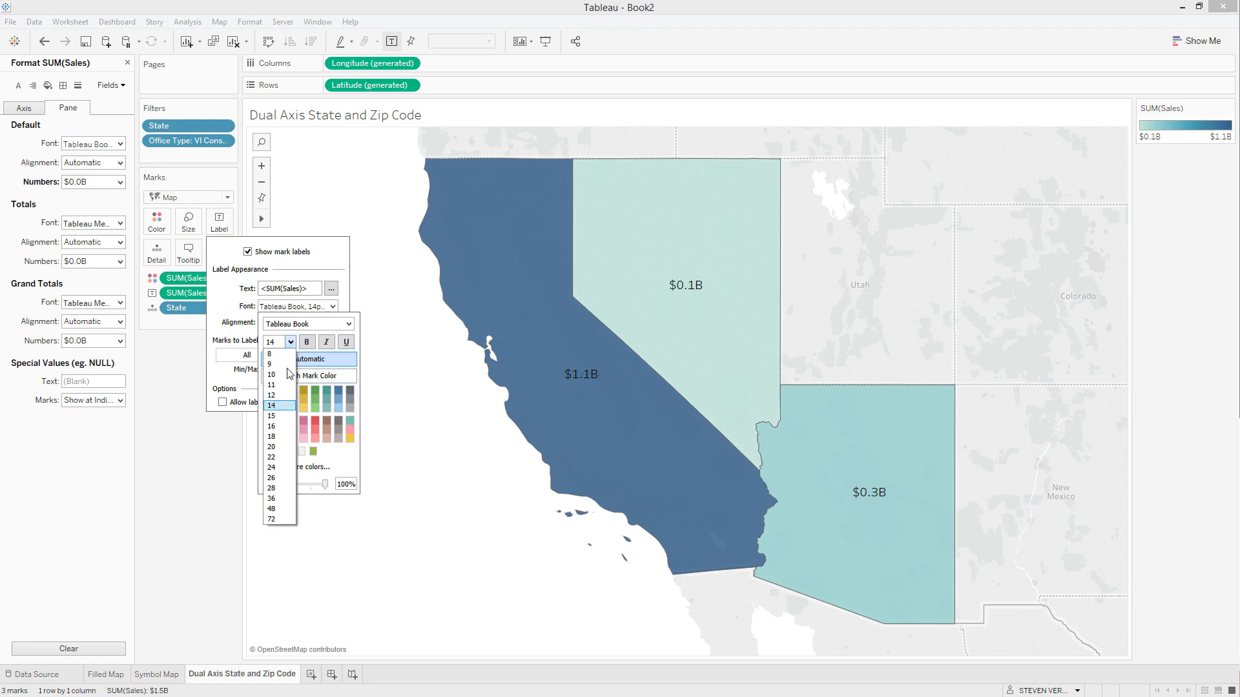
{"action": "left_click", "coordinate": [284, 427]}
{"action": "left_click", "coordinate": [179, 400]}
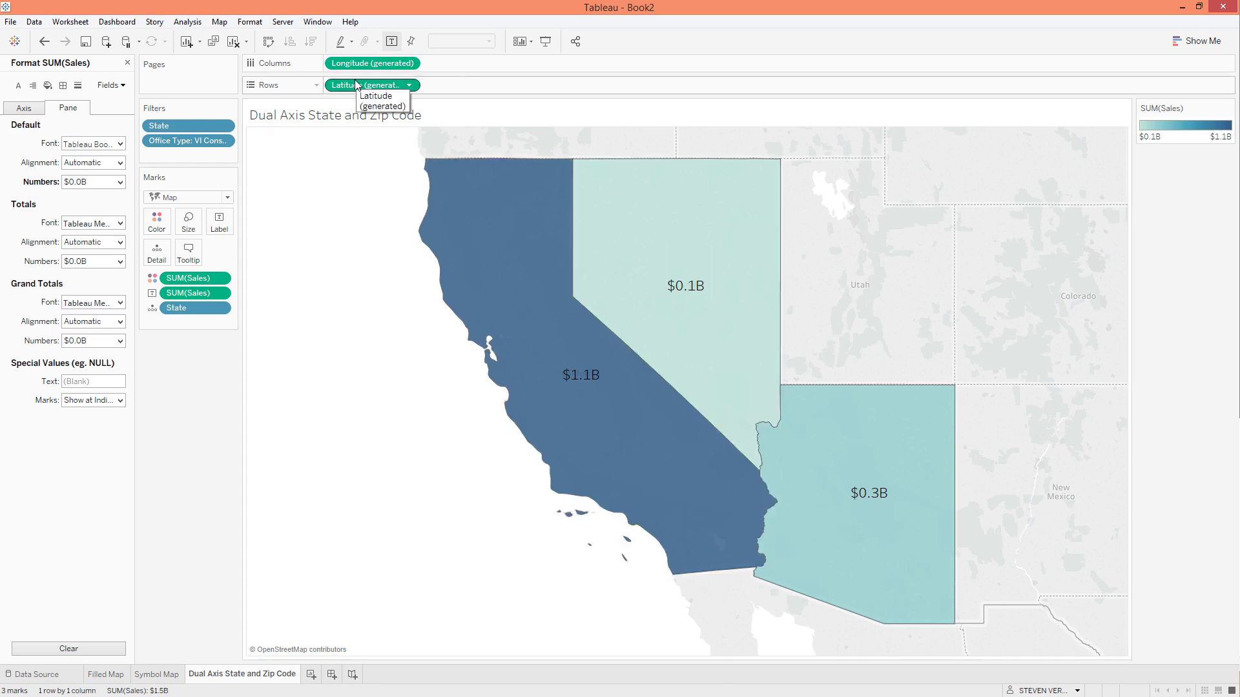
Step: Duplicate Latitude (generated) on Rows to create a second map, and open the lower map's own marks settings
{"action": "left_click_drag", "start_coordinate": [351, 90], "coordinate": [448, 93]}
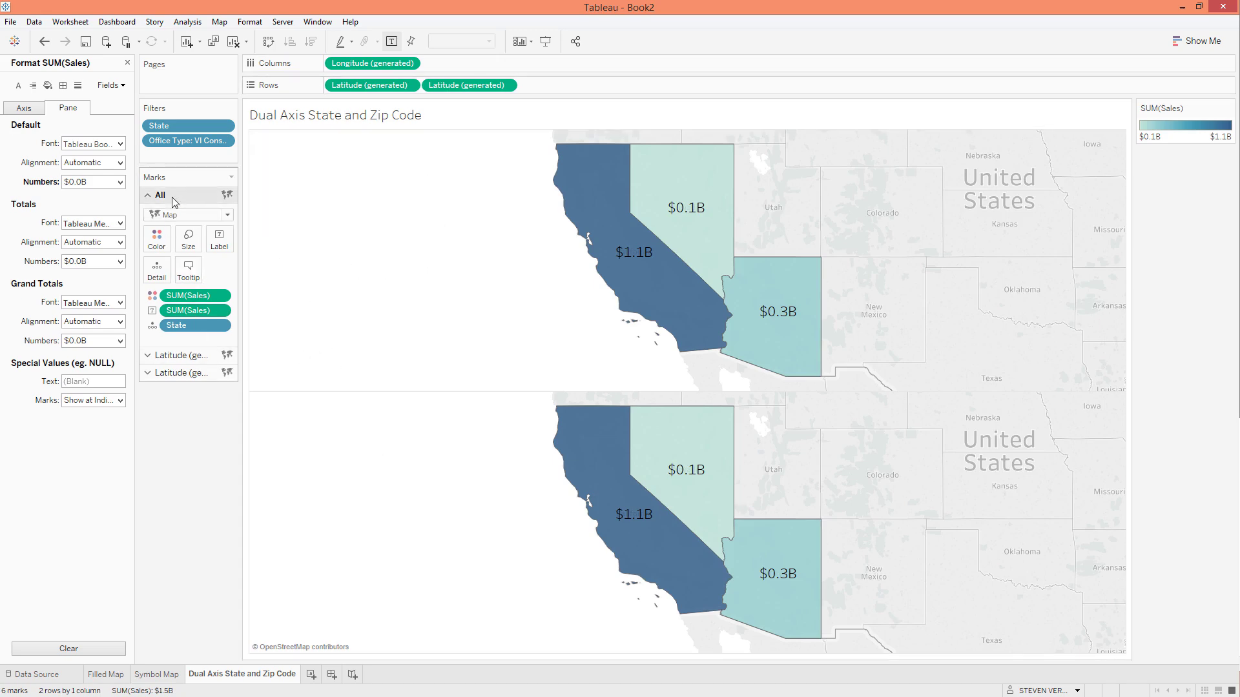
{"action": "left_click", "coordinate": [184, 355]}
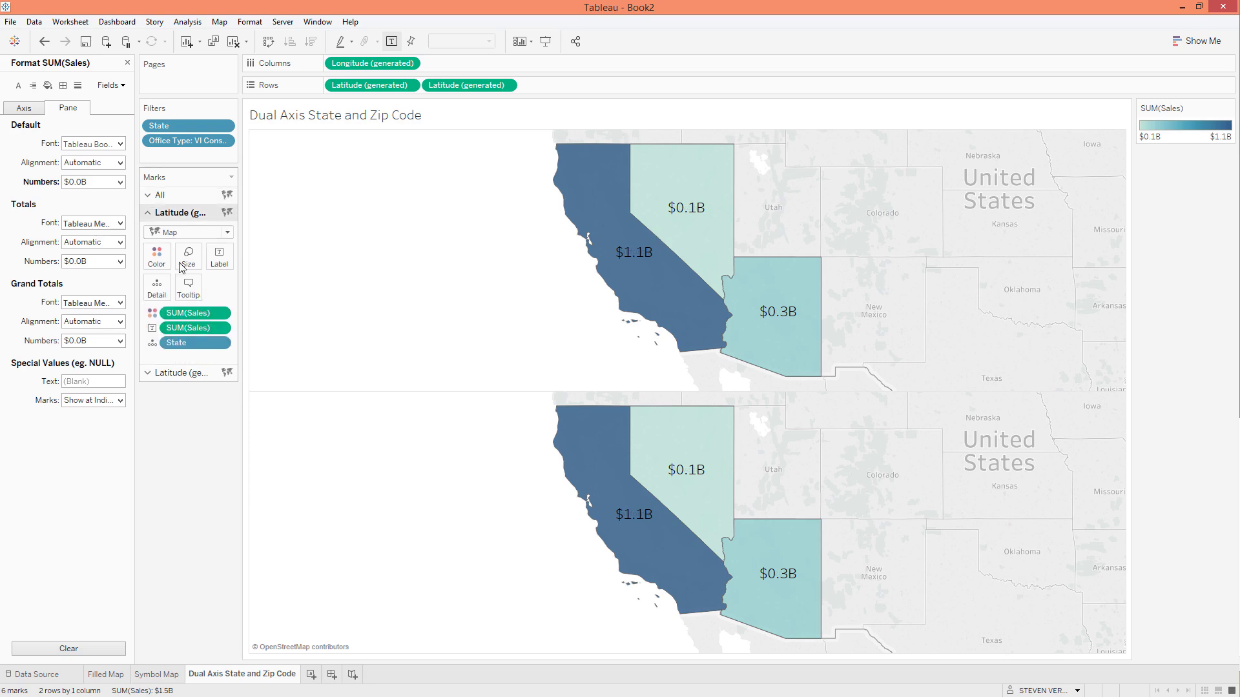
{"action": "left_click", "coordinate": [196, 374]}
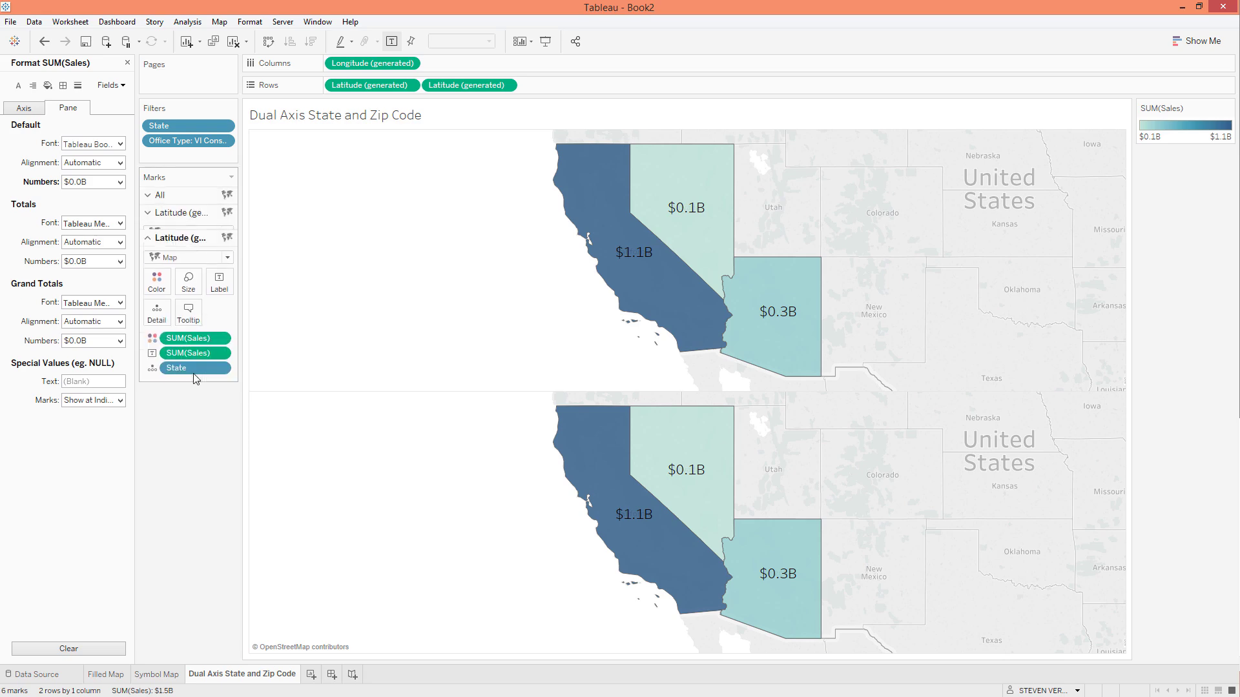
{"action": "left_click", "coordinate": [185, 197]}
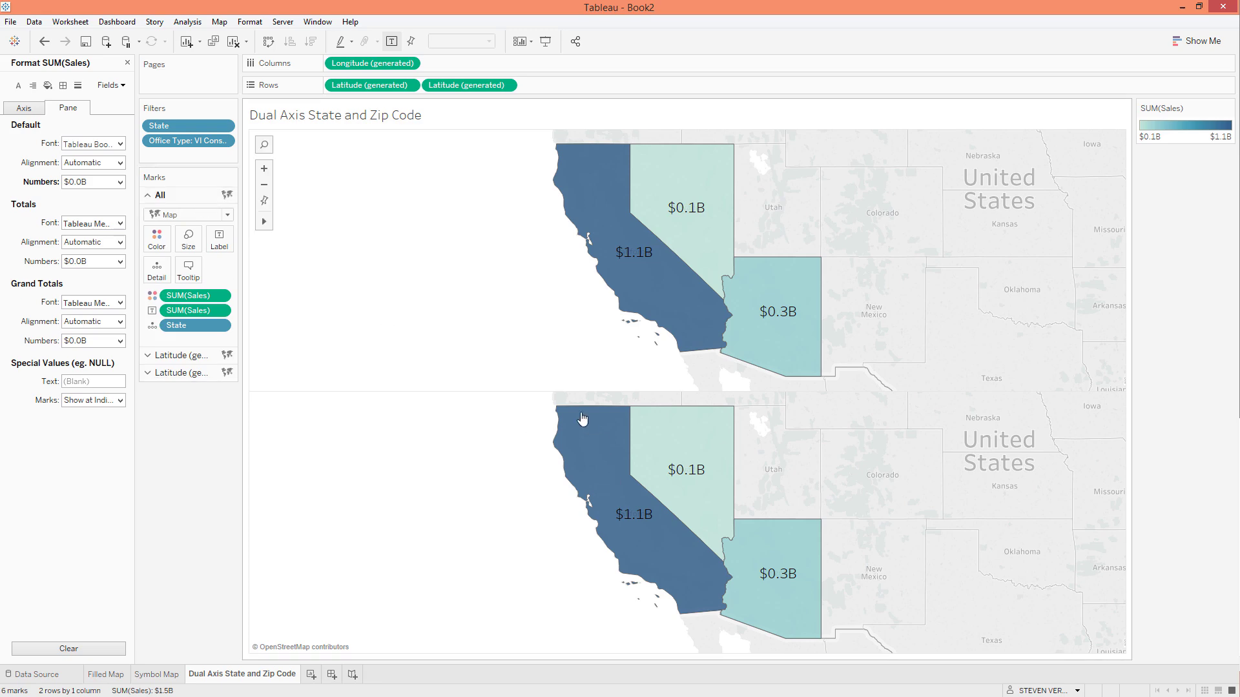
{"action": "left_click", "coordinate": [181, 355]}
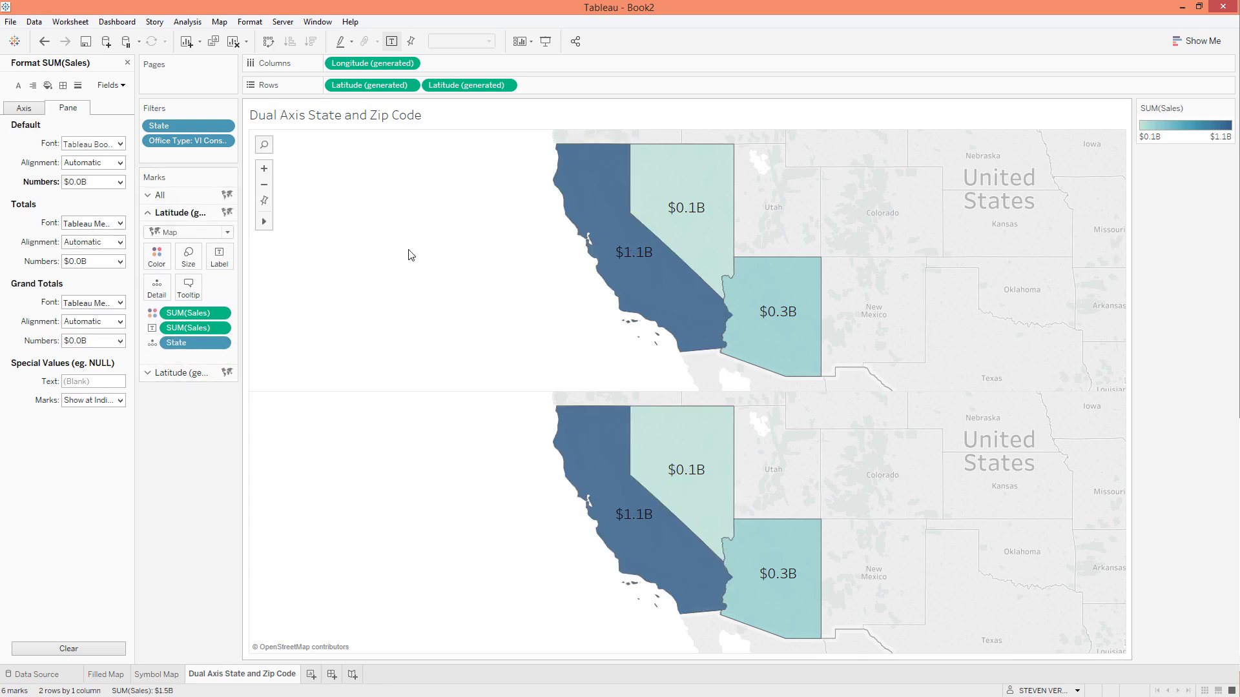
{"action": "left_click", "coordinate": [181, 373]}
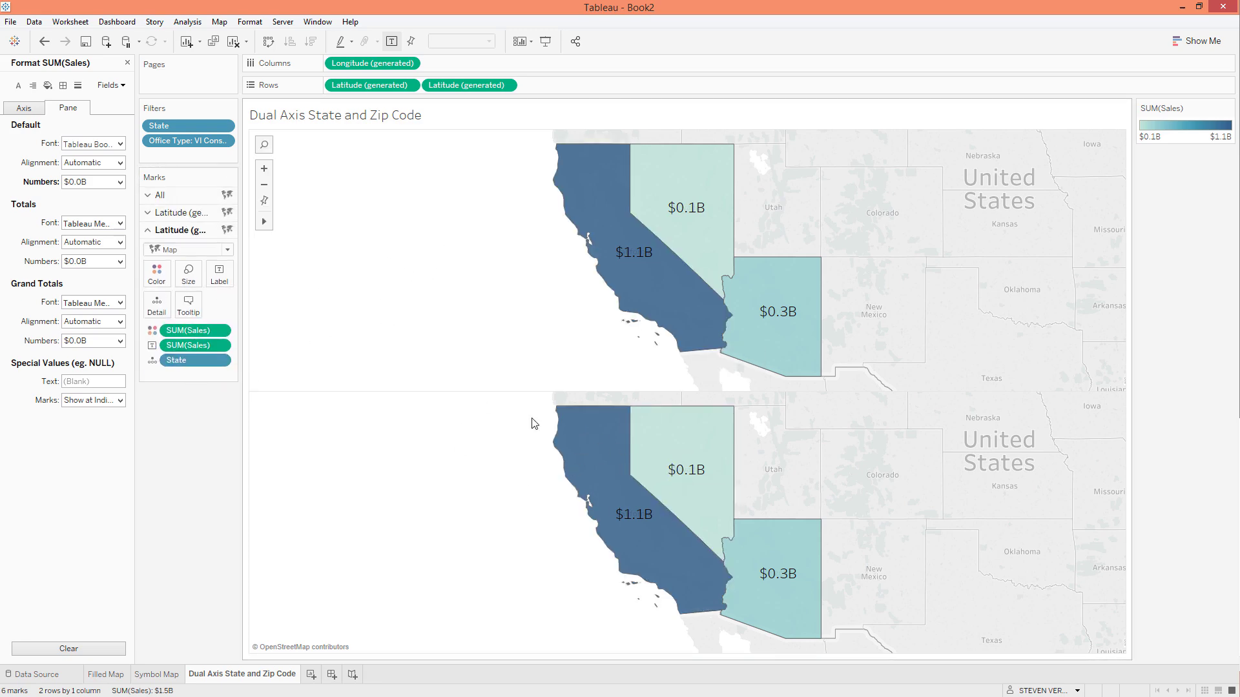
Step: Replace State with Zip Code as the detail level of the lower map only
{"action": "left_click", "coordinate": [128, 63]}
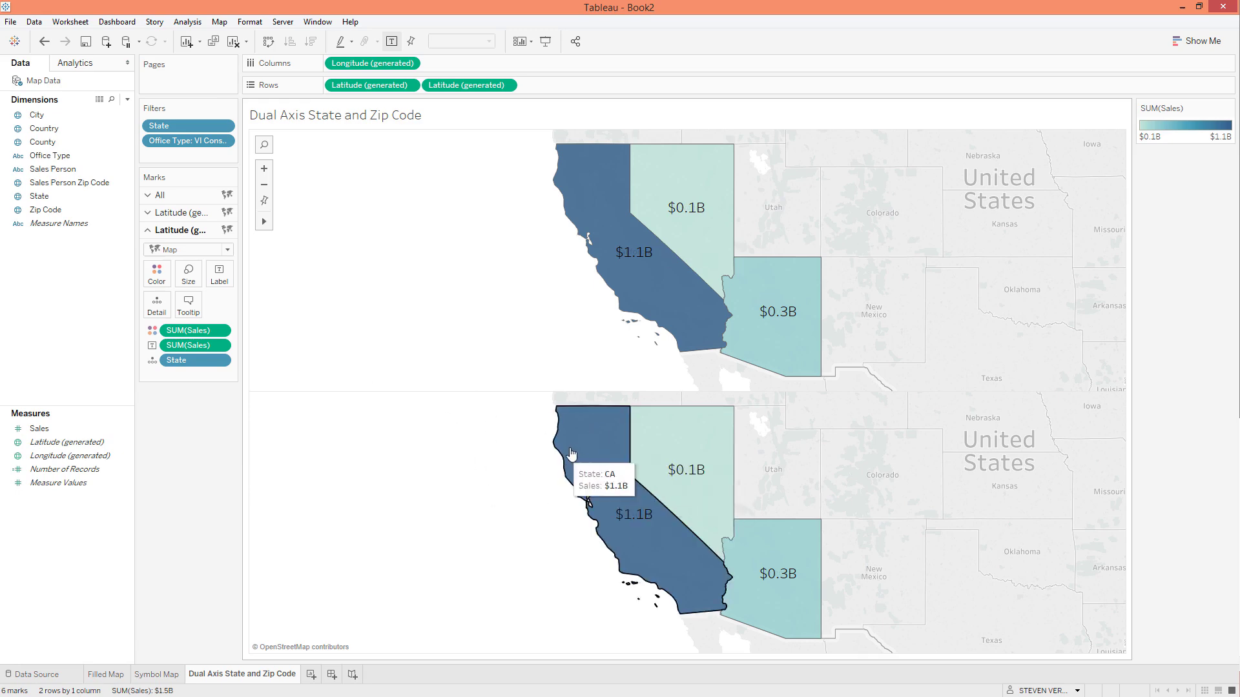
{"action": "left_click", "coordinate": [39, 222]}
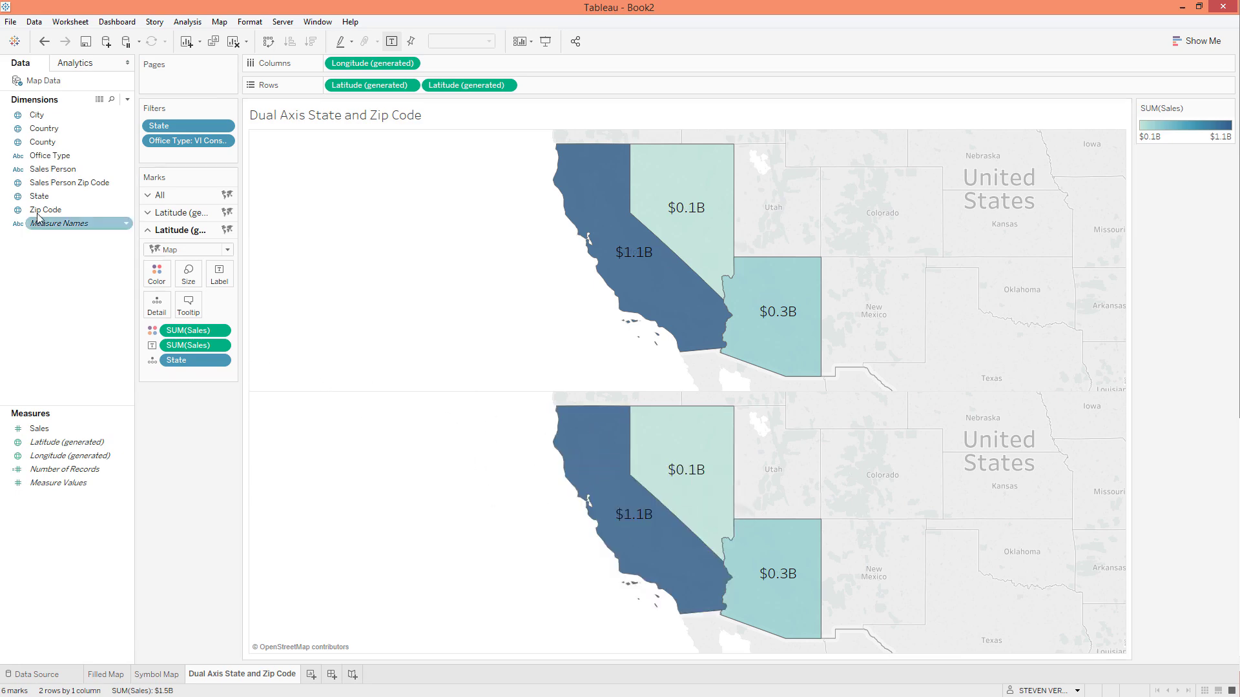
{"action": "left_click_drag", "start_coordinate": [39, 212], "coordinate": [183, 365]}
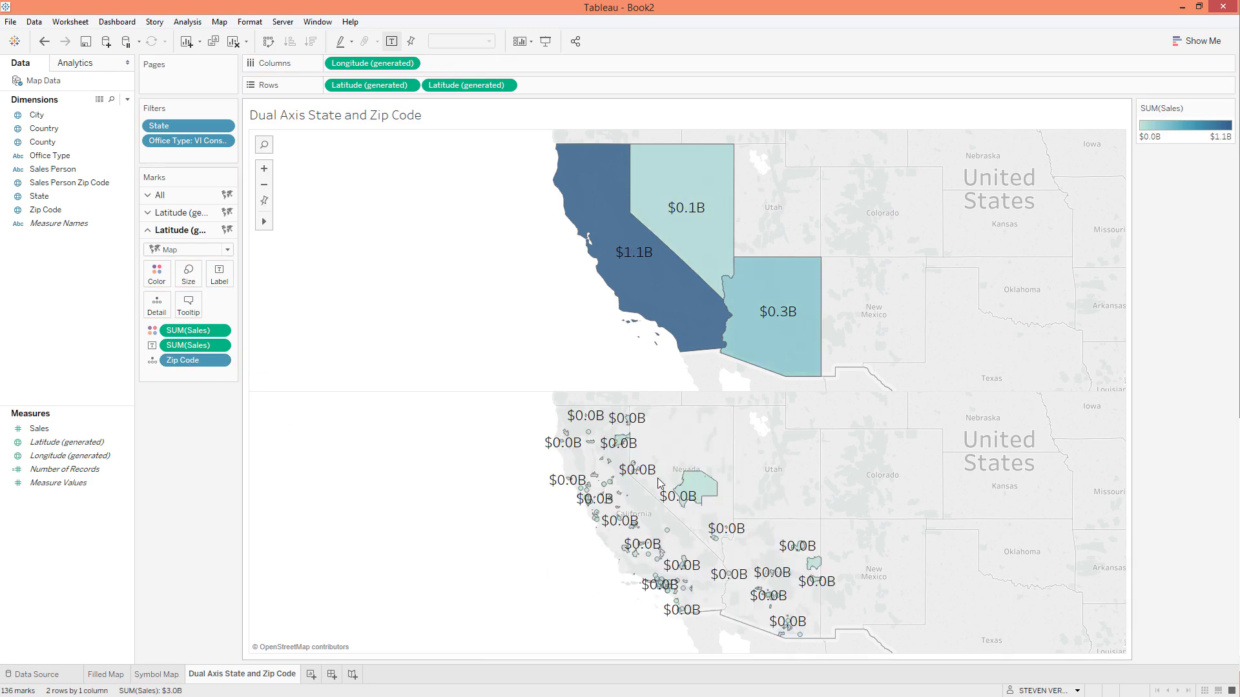
Step: Change the lower map's mark type to Circle and show Sales by size instead of color
{"action": "left_click", "coordinate": [173, 252]}
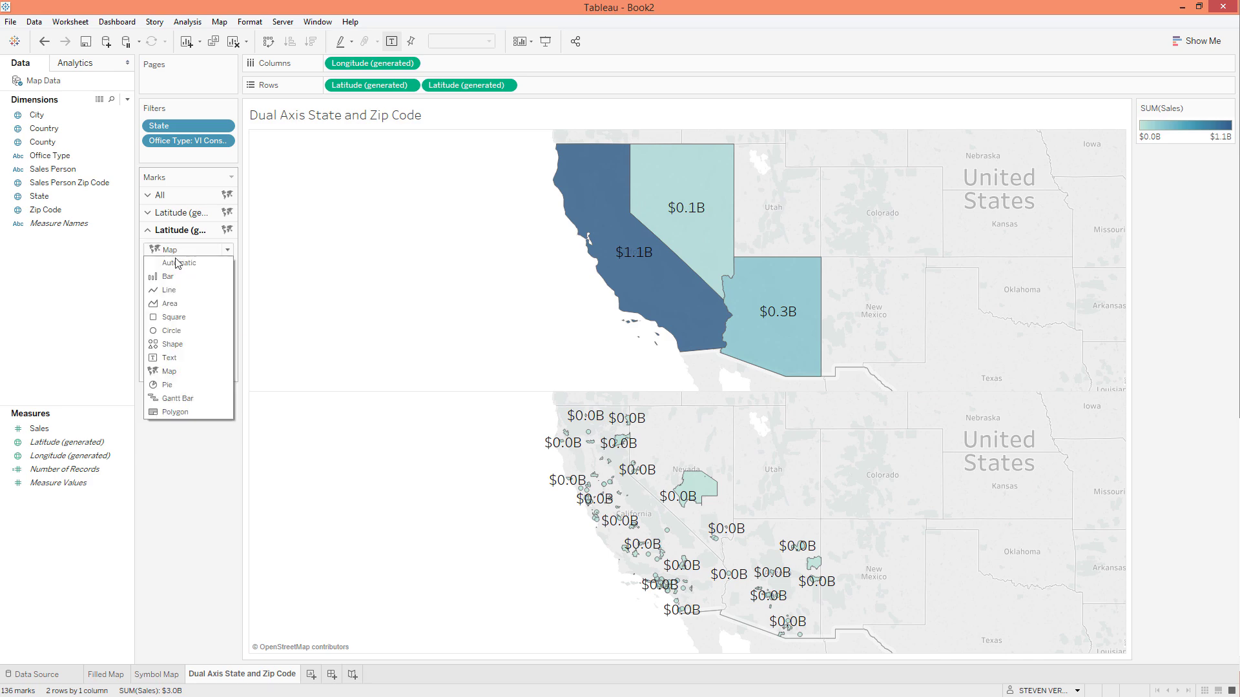
{"action": "left_click", "coordinate": [171, 329]}
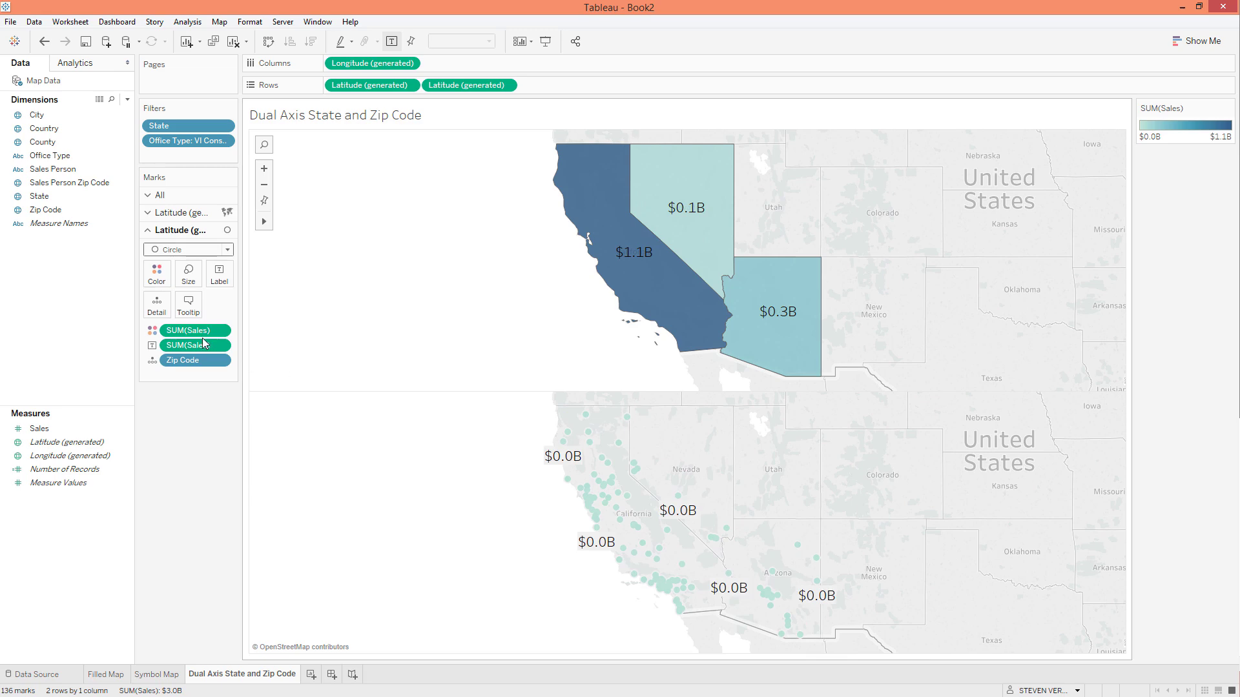
{"action": "left_click", "coordinate": [153, 332]}
{"action": "left_click", "coordinate": [173, 362]}
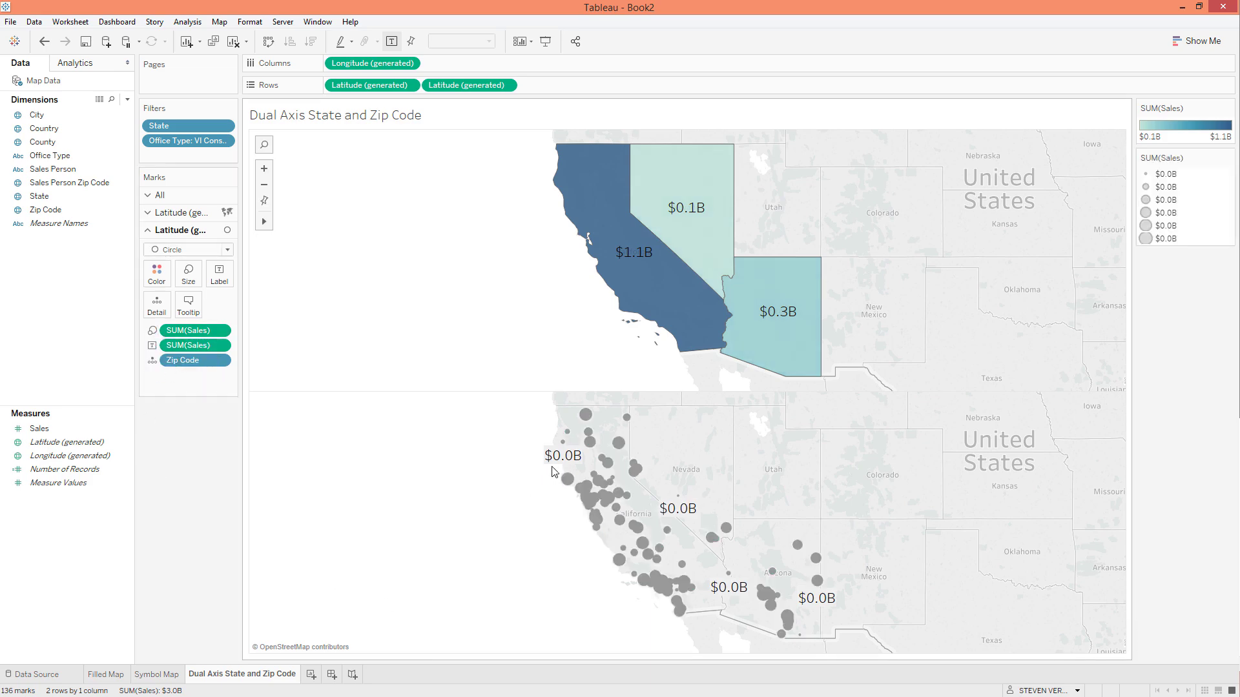
Step: Give the zip code circles a white border and reduce their opacity to 74%
{"action": "left_click", "coordinate": [157, 275]}
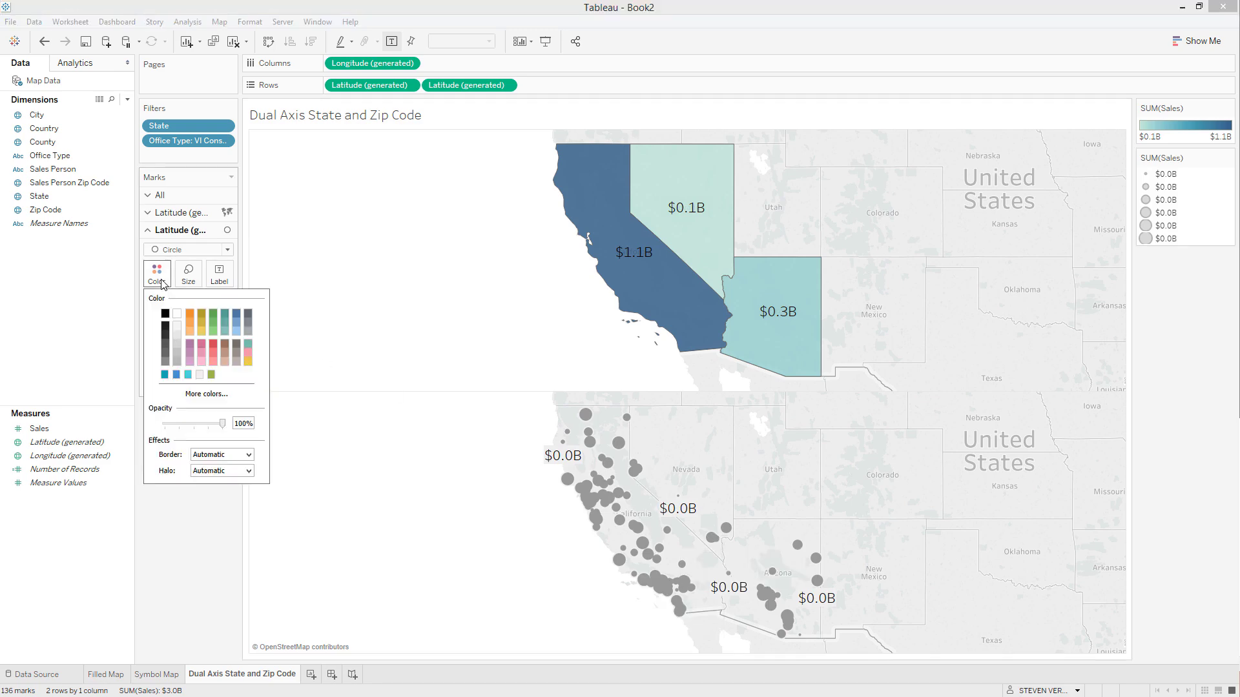
{"action": "left_click", "coordinate": [225, 456]}
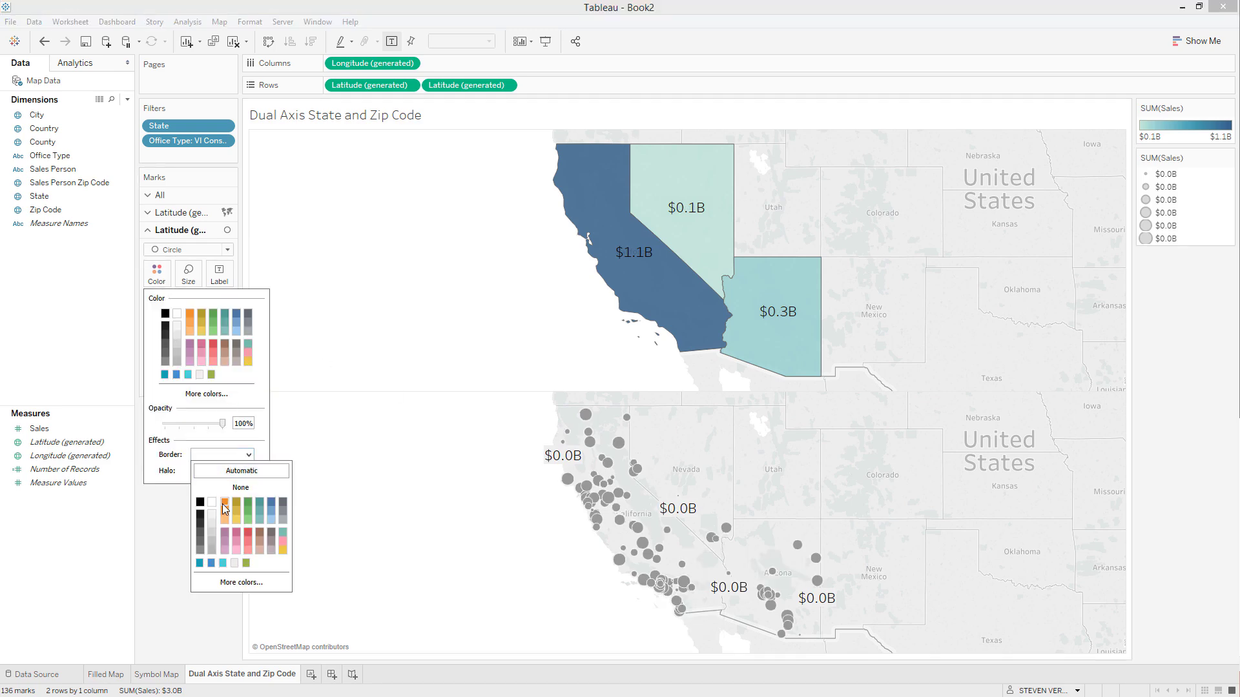
{"action": "left_click_drag", "start_coordinate": [220, 425], "coordinate": [214, 426]}
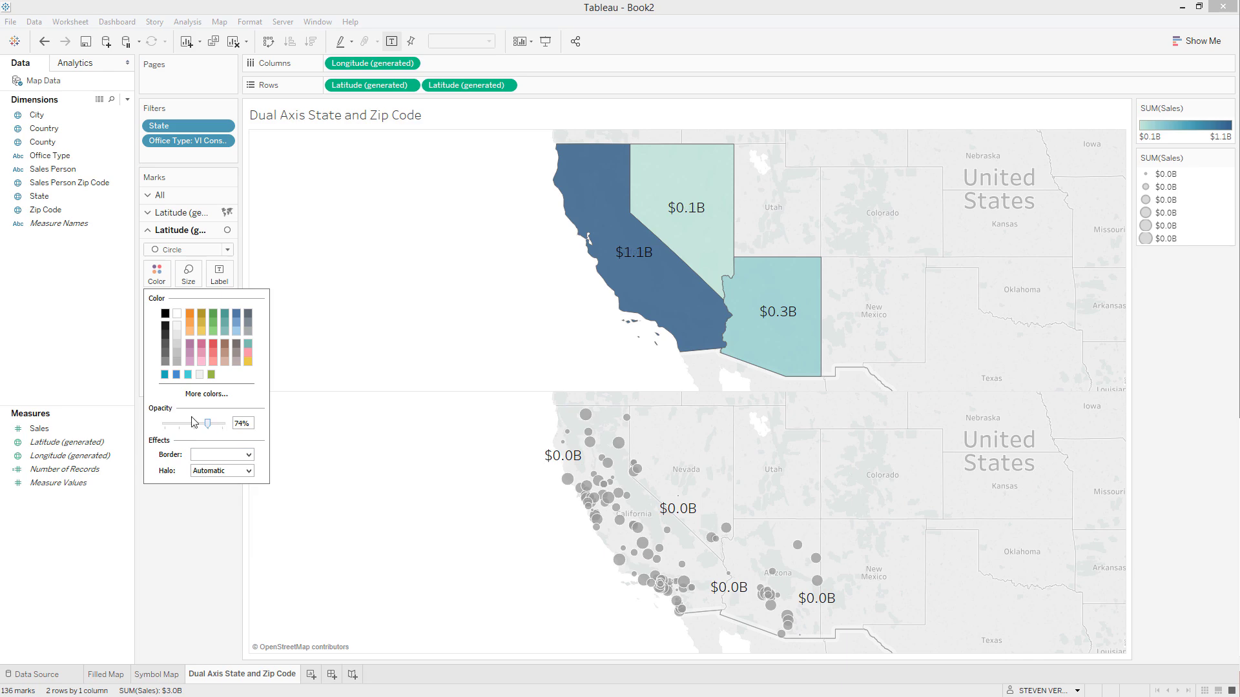
{"action": "left_click", "coordinate": [180, 586]}
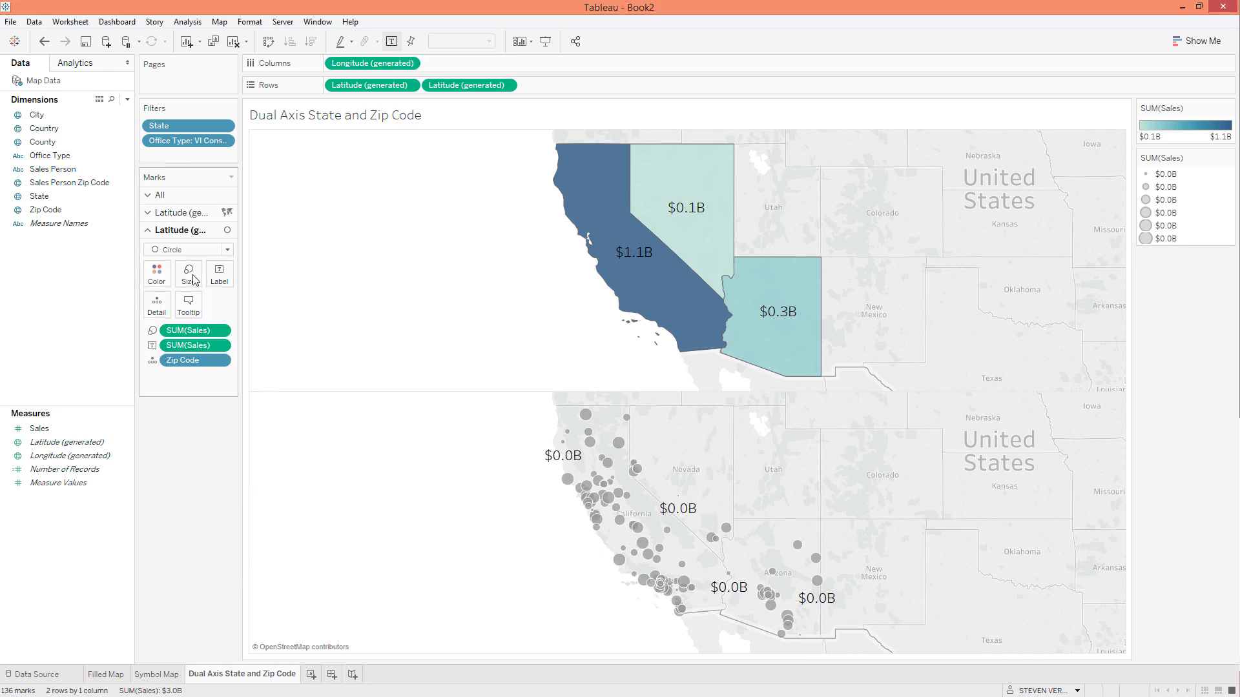
Step: Make the zip code circles slightly smaller and remove the Sales label from them
{"action": "left_click", "coordinate": [188, 271]}
{"action": "left_click_drag", "start_coordinate": [209, 311], "coordinate": [205, 306]}
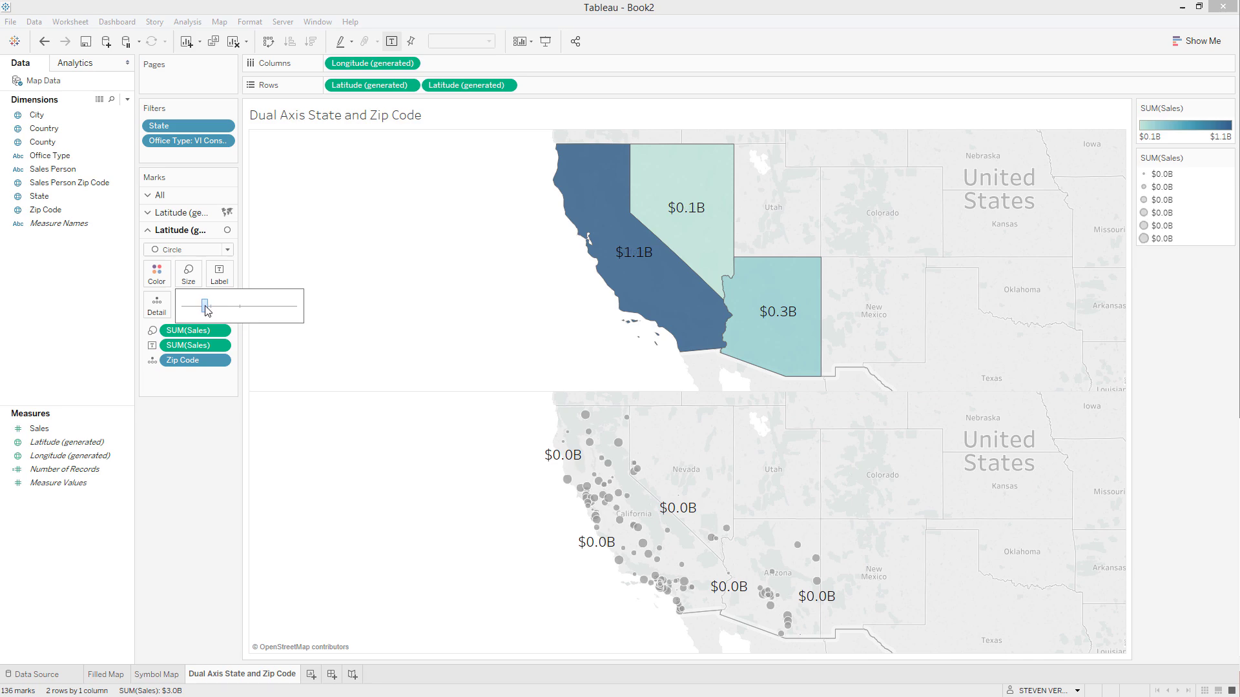
{"action": "left_click", "coordinate": [163, 476]}
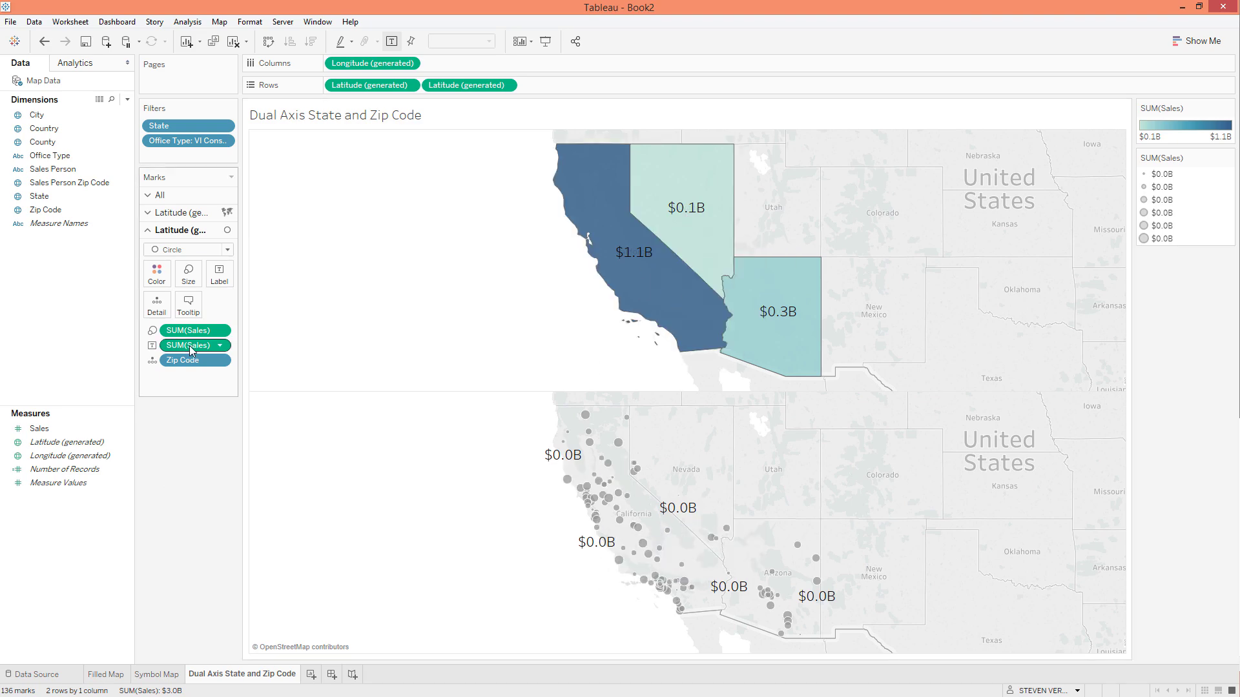
{"action": "left_click_drag", "start_coordinate": [188, 346], "coordinate": [186, 452]}
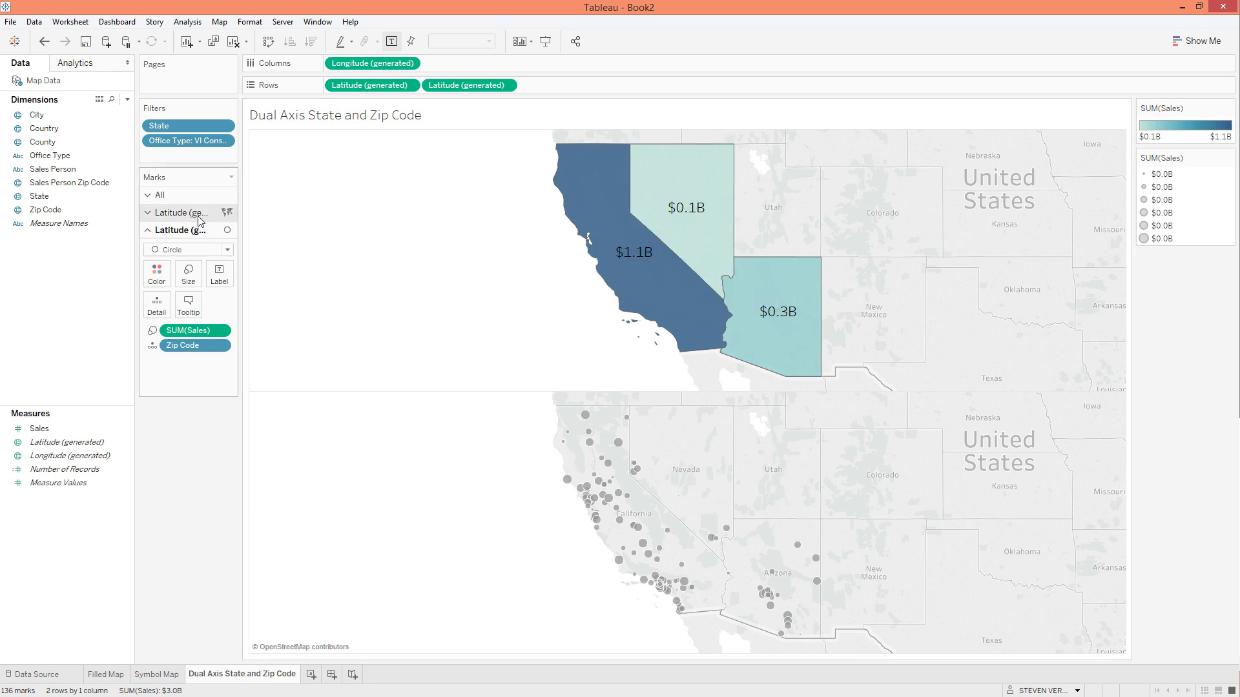
Step: Combine the state and zip code maps into one by making the second Latitude (generated) a dual axis
{"action": "left_click", "coordinate": [184, 213]}
{"action": "left_click", "coordinate": [184, 387]}
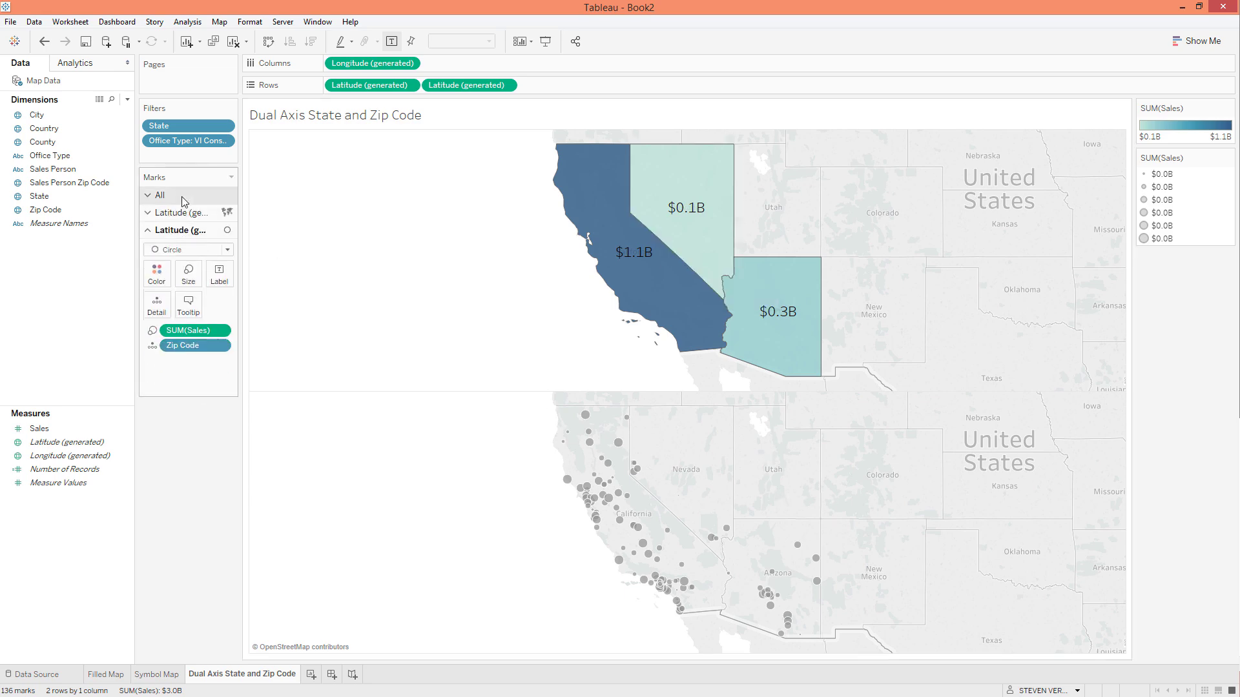
{"action": "left_click", "coordinate": [507, 86]}
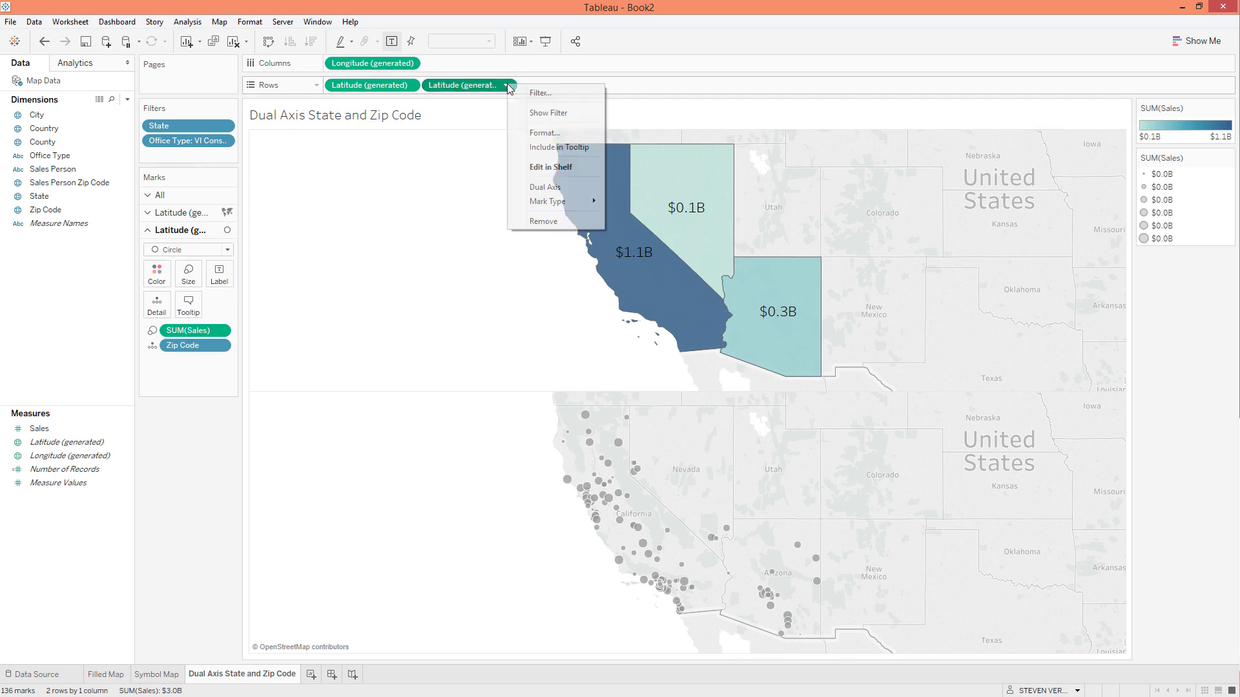
{"action": "left_click", "coordinate": [554, 187]}
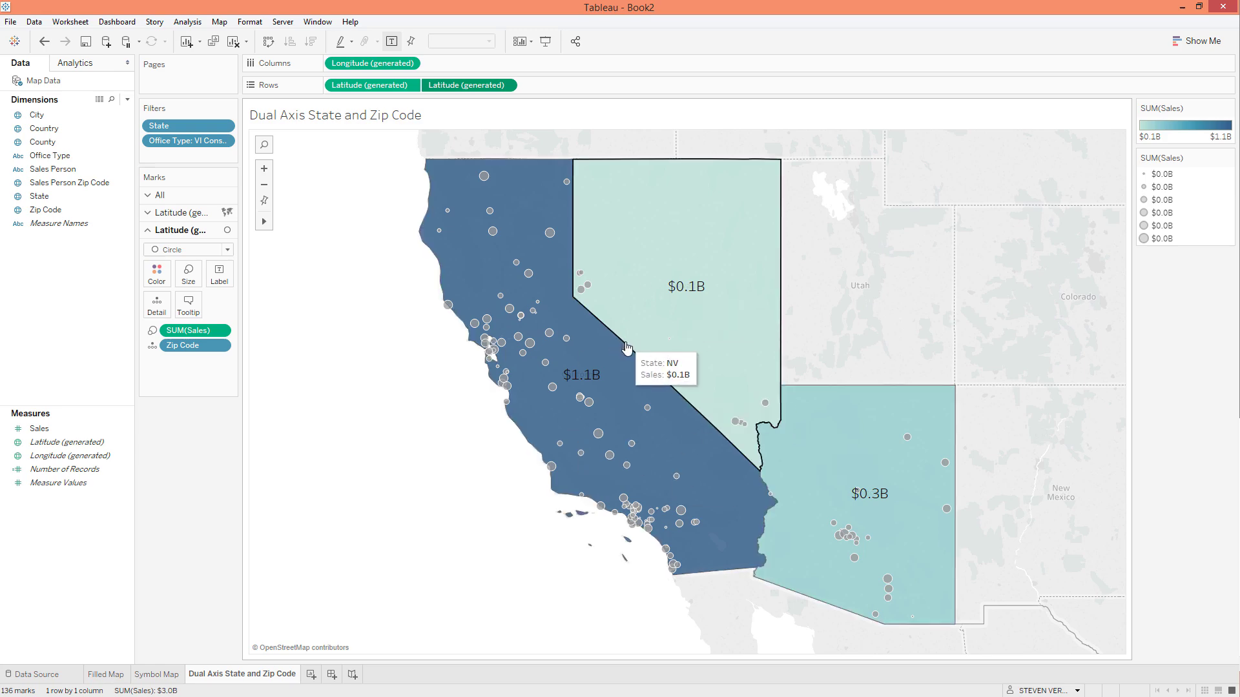
Step: Add a new worksheet and name it Dual Axis Map with Pie Chart
{"action": "left_click", "coordinate": [310, 676]}
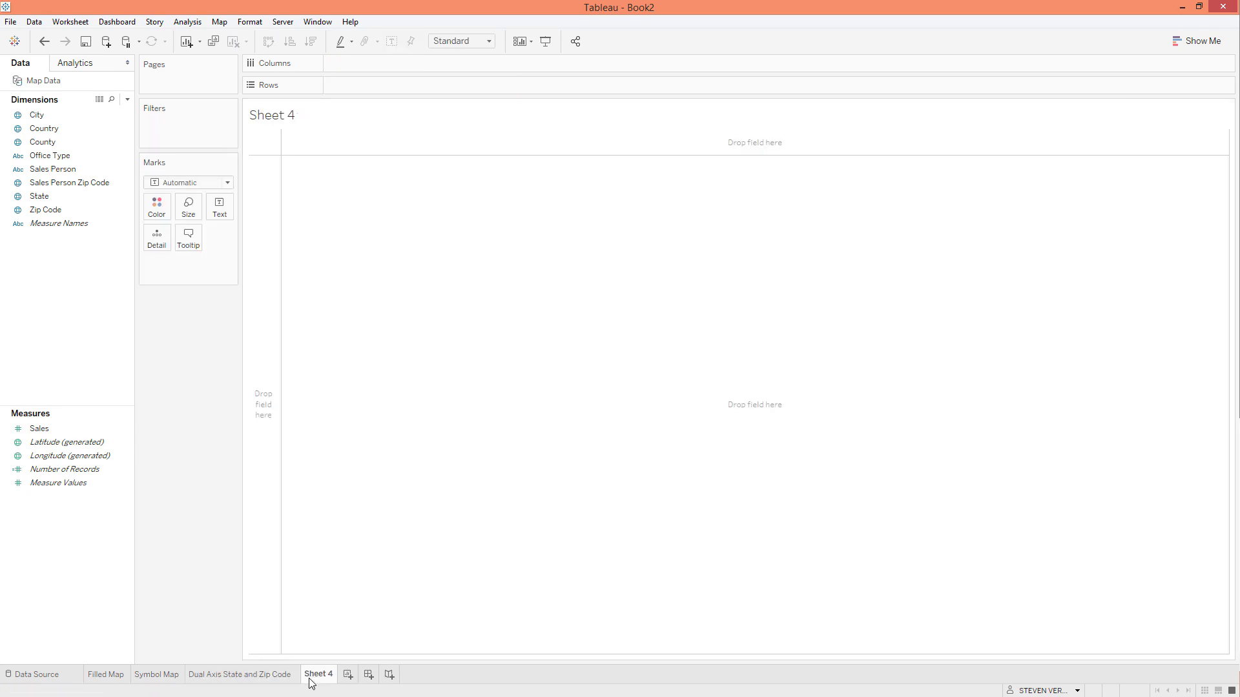
{"action": "double_click", "coordinate": [323, 676]}
{"action": "type", "text": "Dual Axis M"}
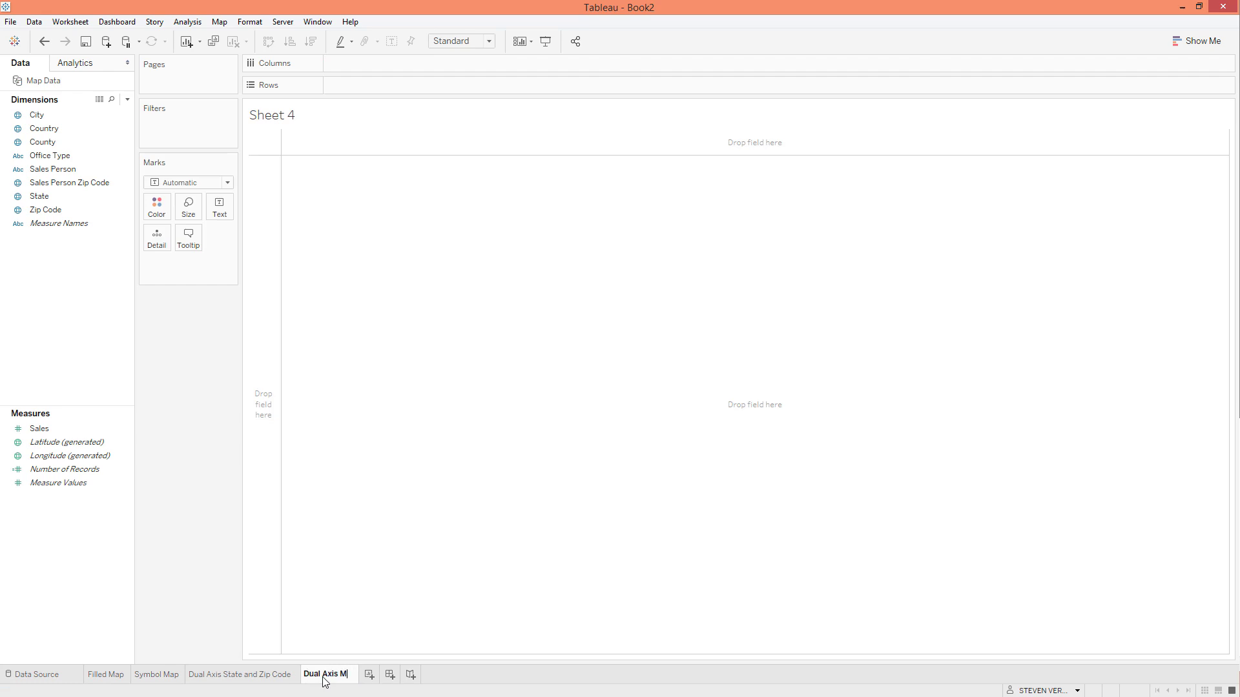
{"action": "type", "text": "ap with Pie Chart"}
{"action": "key", "text": "Return"}
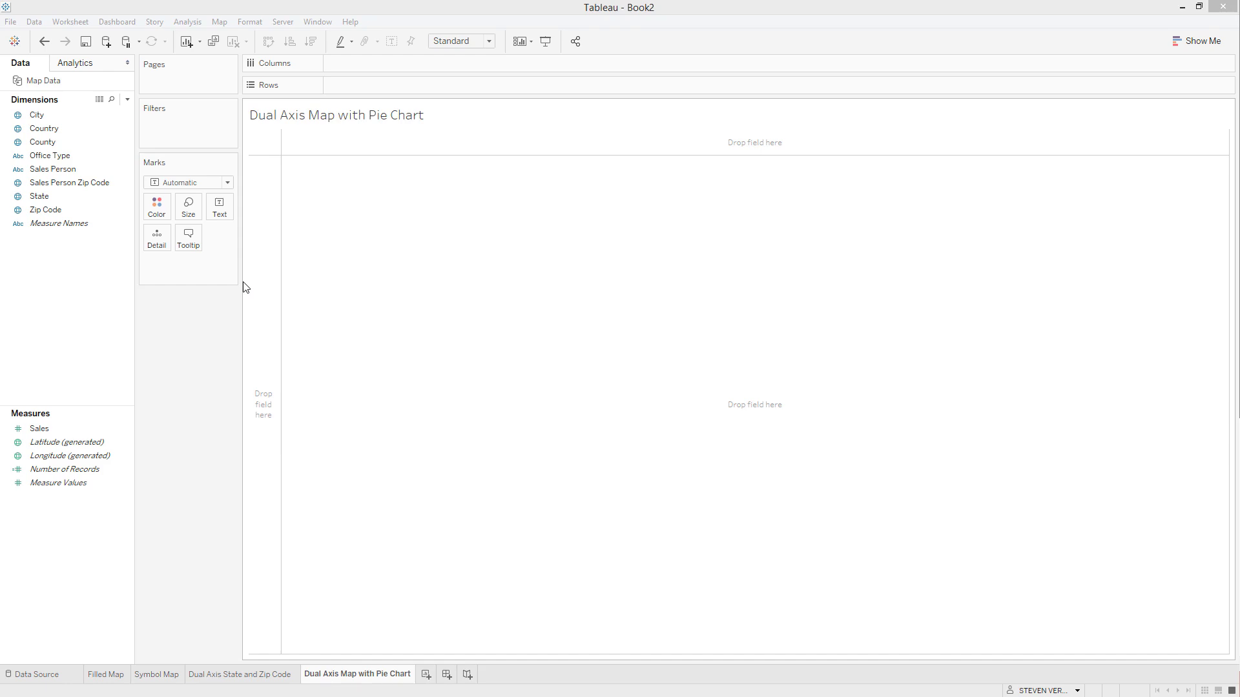
Step: Plot State on the new sheet's map and zoom the map to the contiguous United States
{"action": "left_click", "coordinate": [44, 196]}
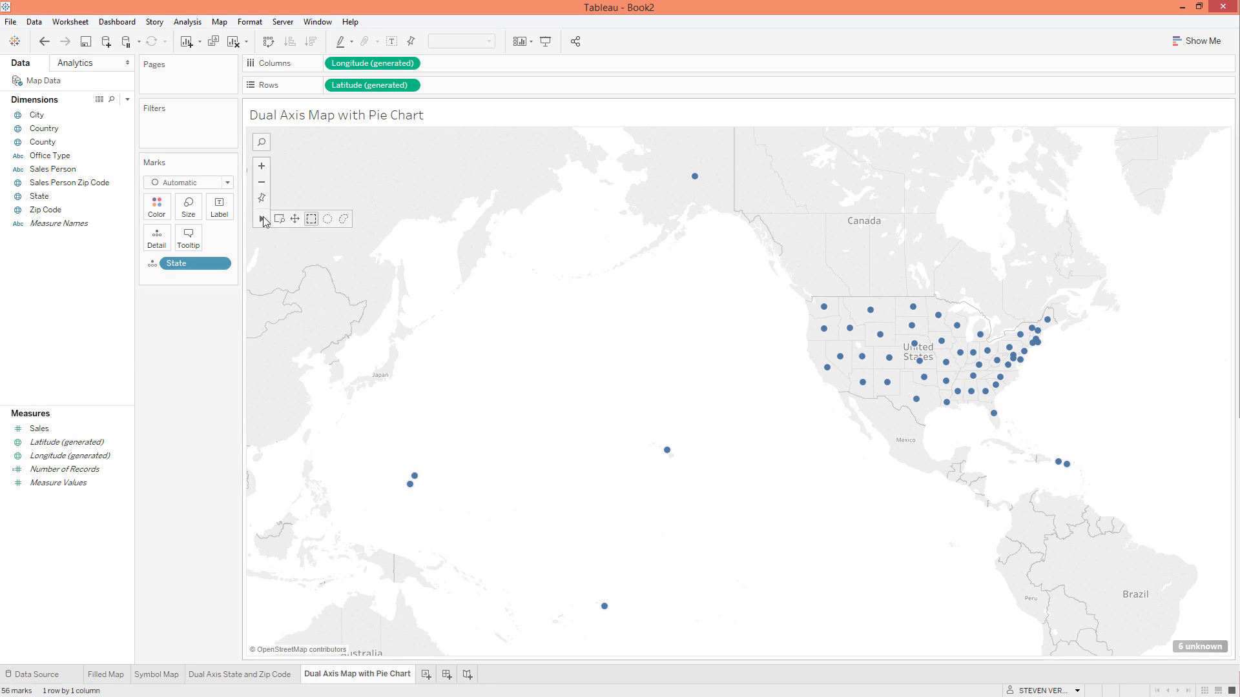
{"action": "left_click", "coordinate": [280, 220]}
{"action": "left_click_drag", "start_coordinate": [780, 273], "coordinate": [1088, 424]}
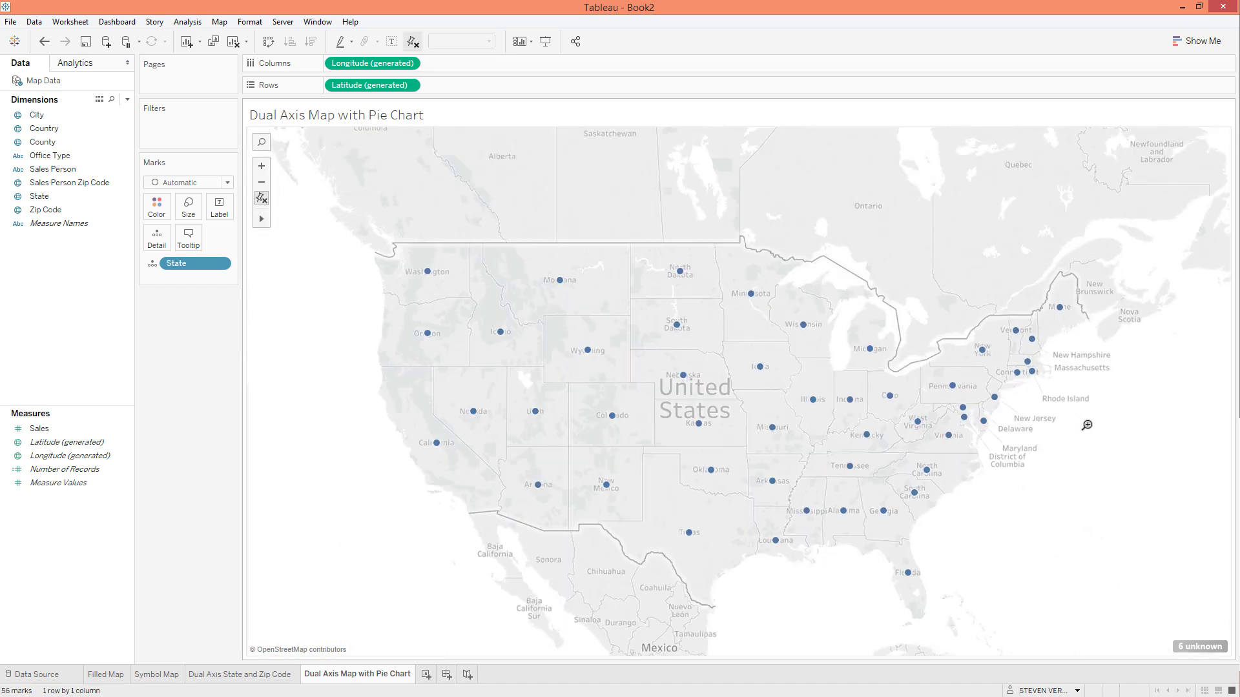
Step: Change the mark type of the states from Automatic to a filled Map
{"action": "left_click", "coordinate": [192, 184]}
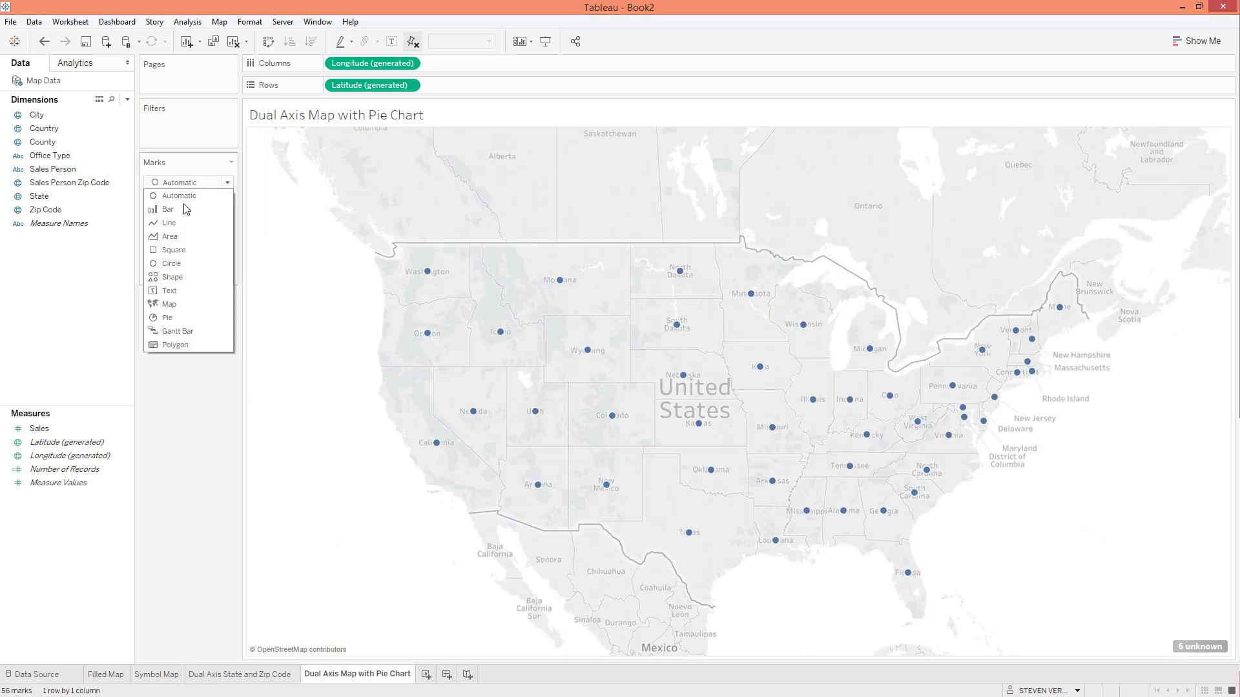
{"action": "left_click", "coordinate": [178, 304]}
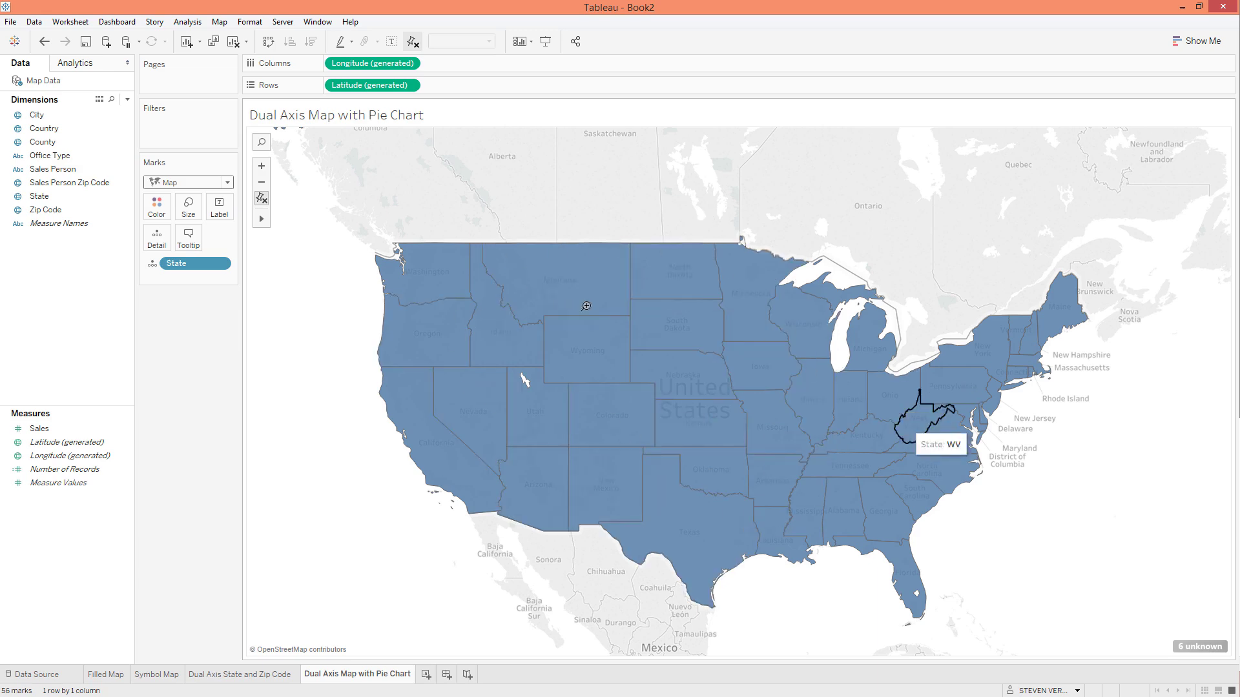
{"action": "mouse_move", "coordinate": [261, 225]}
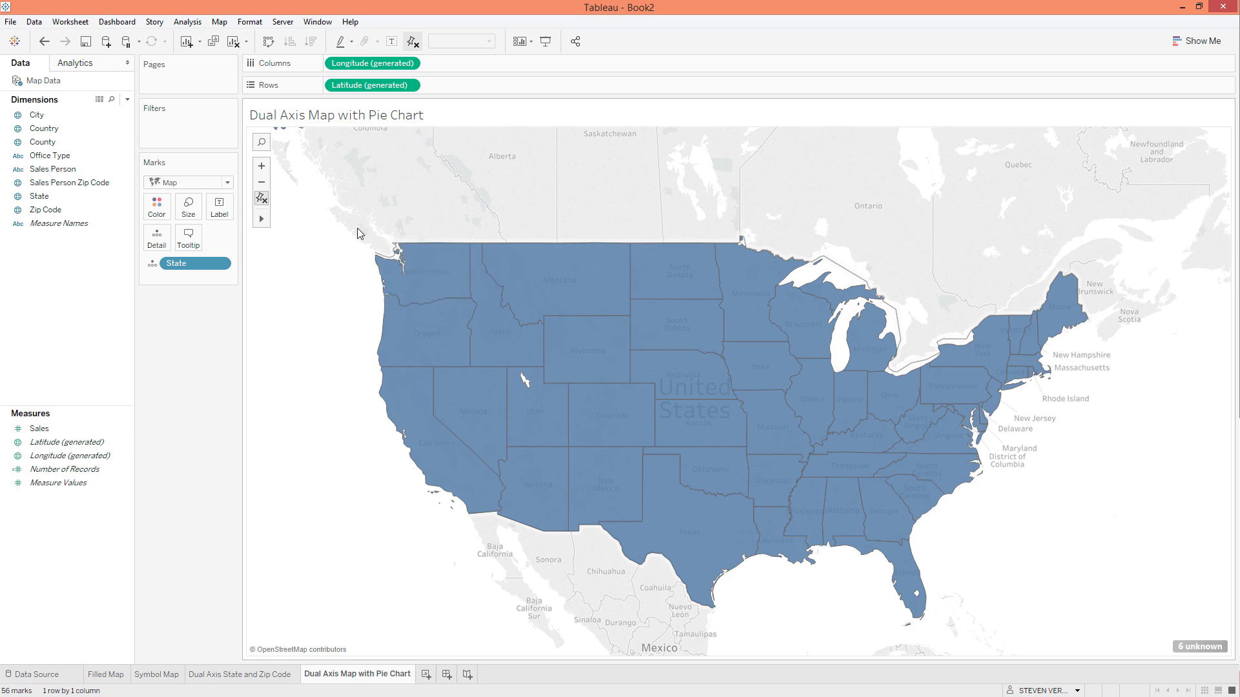
Step: Group the western states from Washington down to Texas, and group the remaining eastern states from Minnesota to Florida separately
{"action": "left_click_drag", "start_coordinate": [363, 233], "coordinate": [687, 602]}
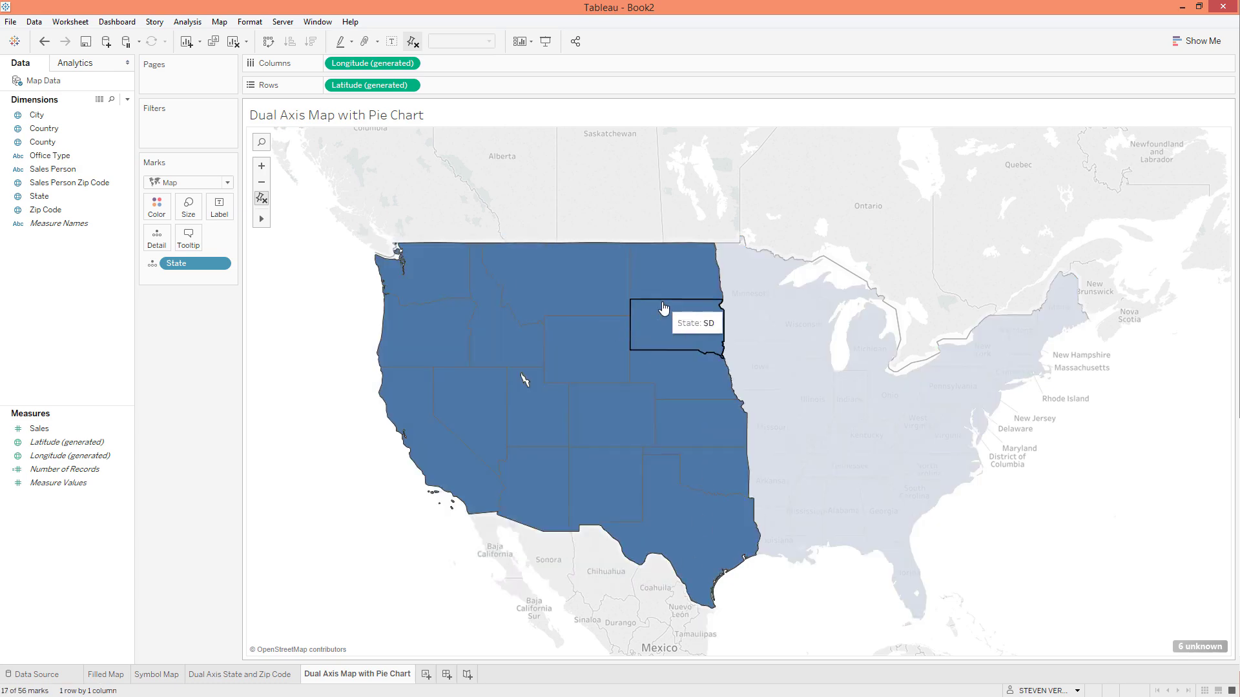
{"action": "mouse_move", "coordinate": [664, 309]}
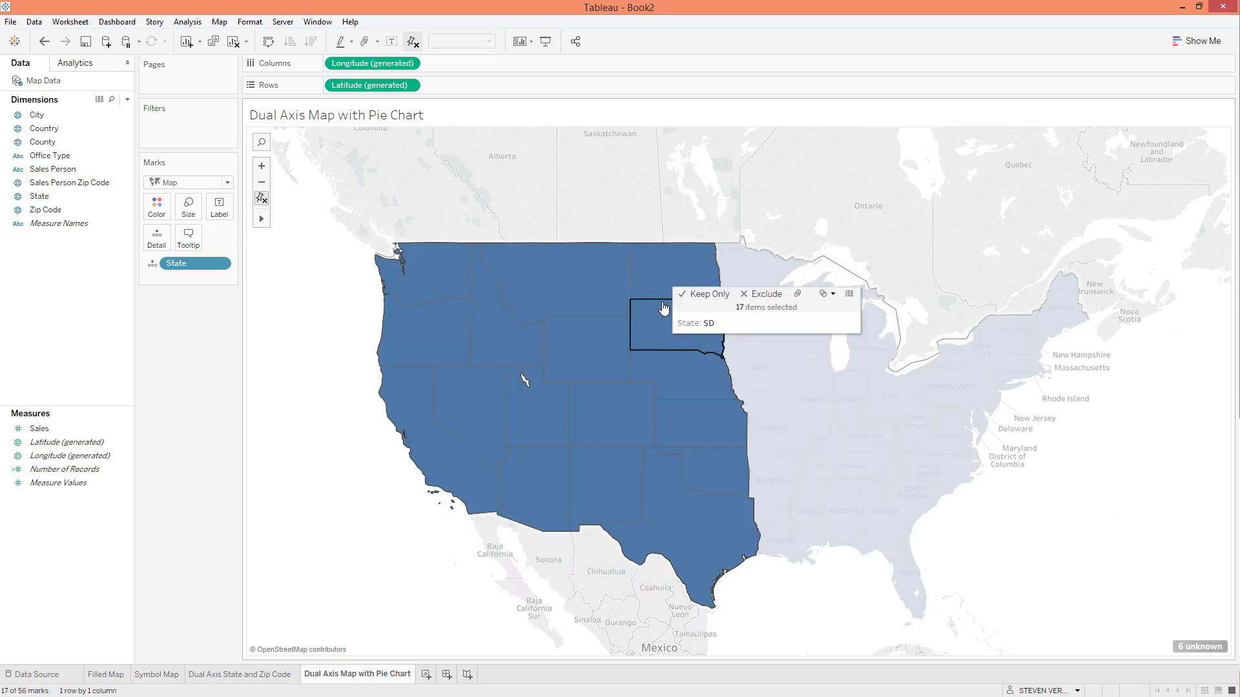
{"action": "left_click", "coordinate": [797, 289]}
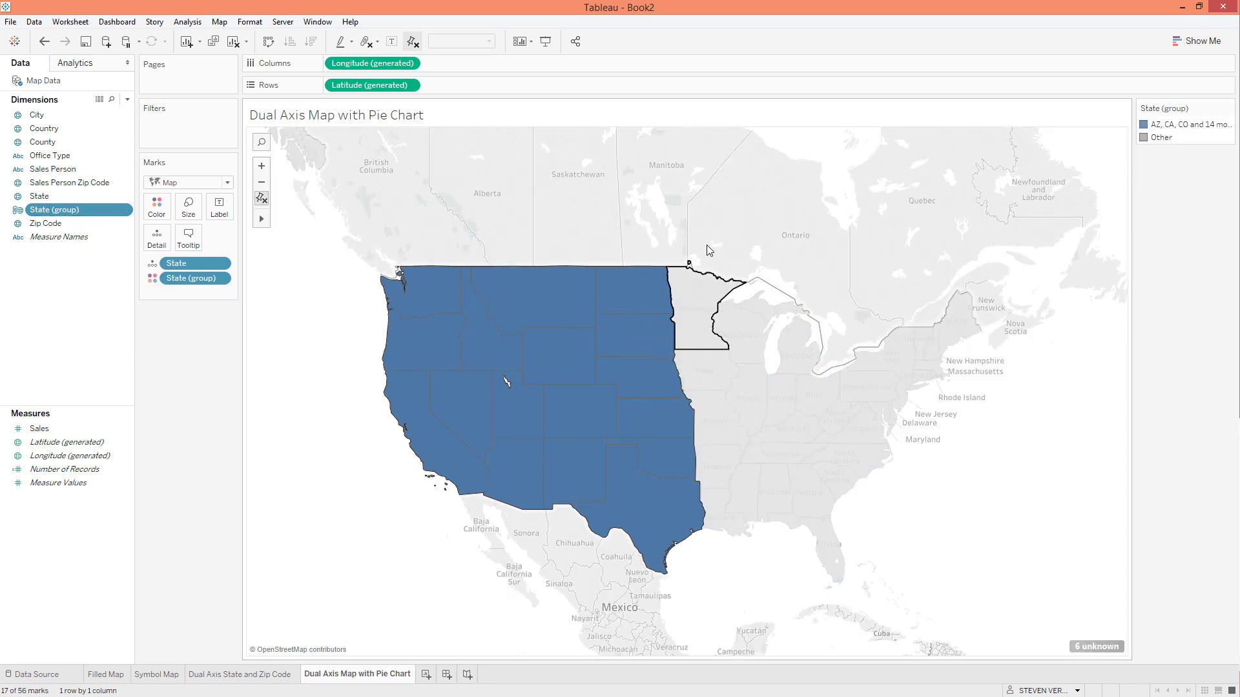
{"action": "left_click_drag", "start_coordinate": [730, 262], "coordinate": [1013, 605]}
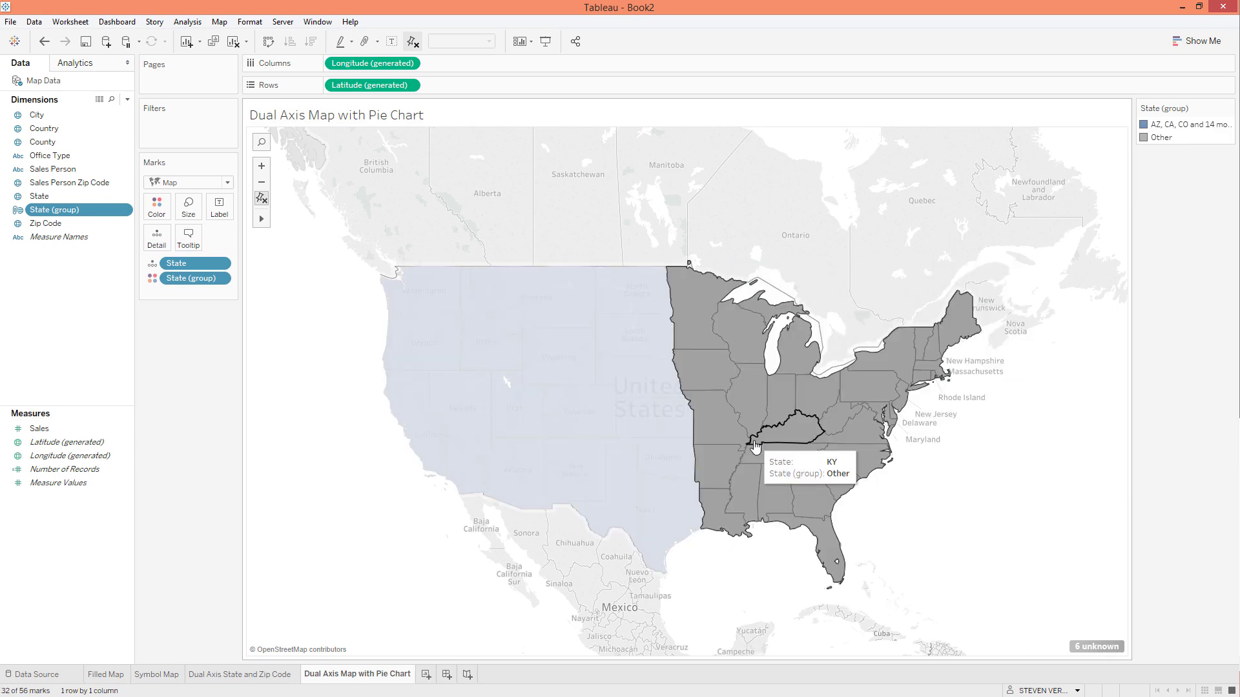
{"action": "mouse_move", "coordinate": [755, 445]}
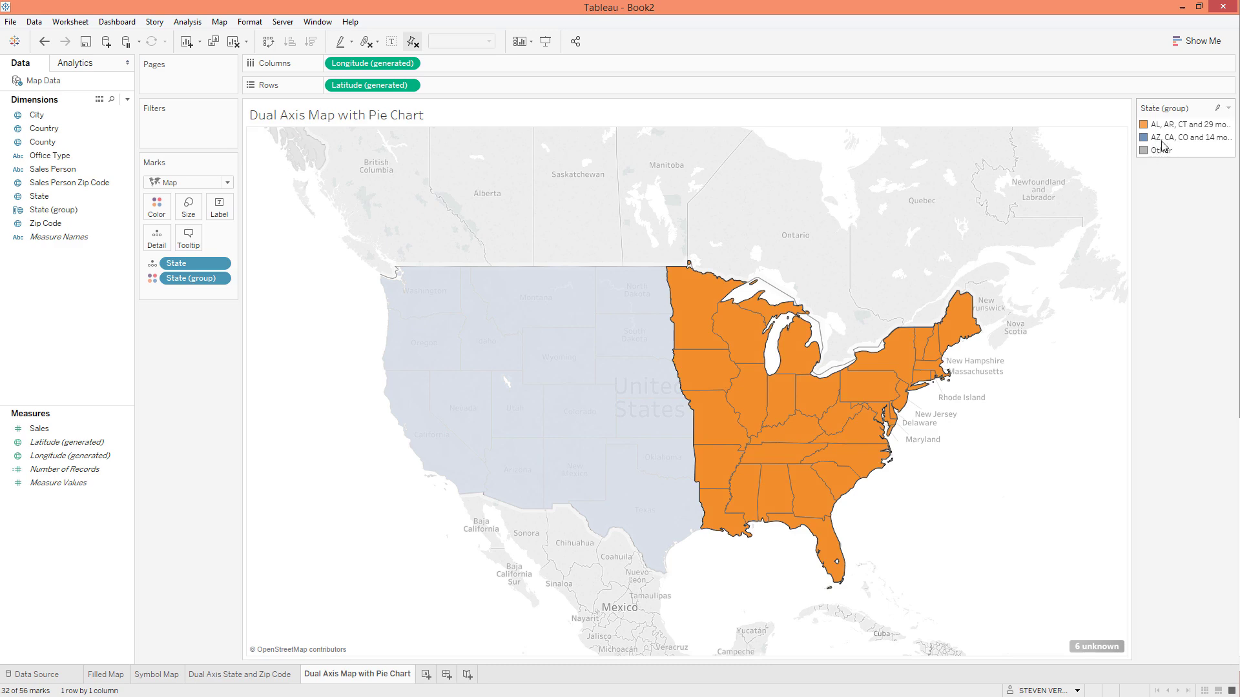
{"action": "left_click", "coordinate": [1154, 187]}
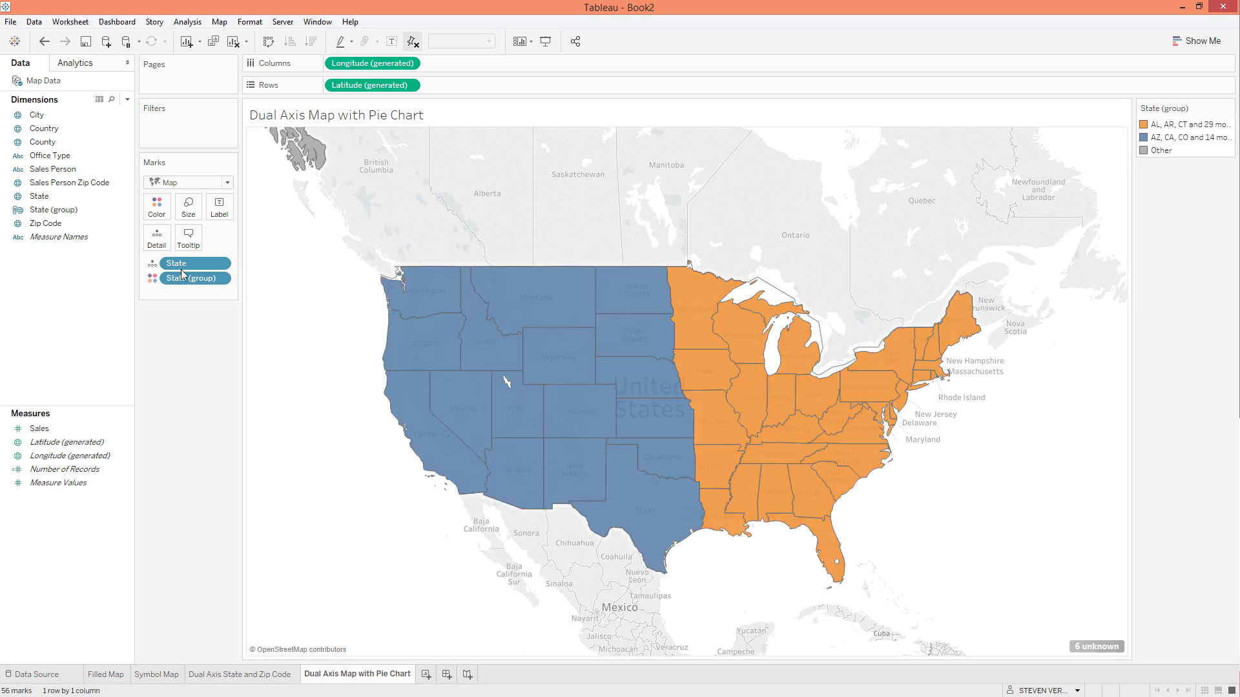
Step: Remove State from the marks and filter State (group) to the two created groups, leaving out Other
{"action": "left_click_drag", "start_coordinate": [189, 265], "coordinate": [189, 313]}
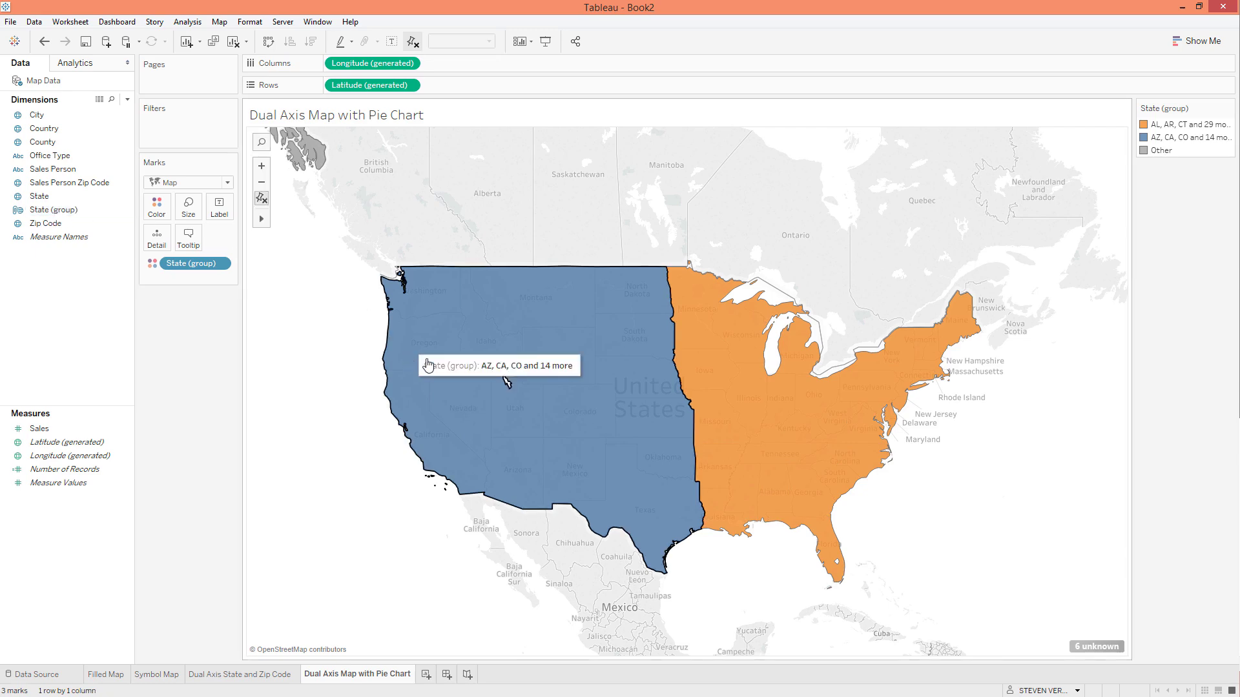
{"action": "left_click", "coordinate": [48, 212]}
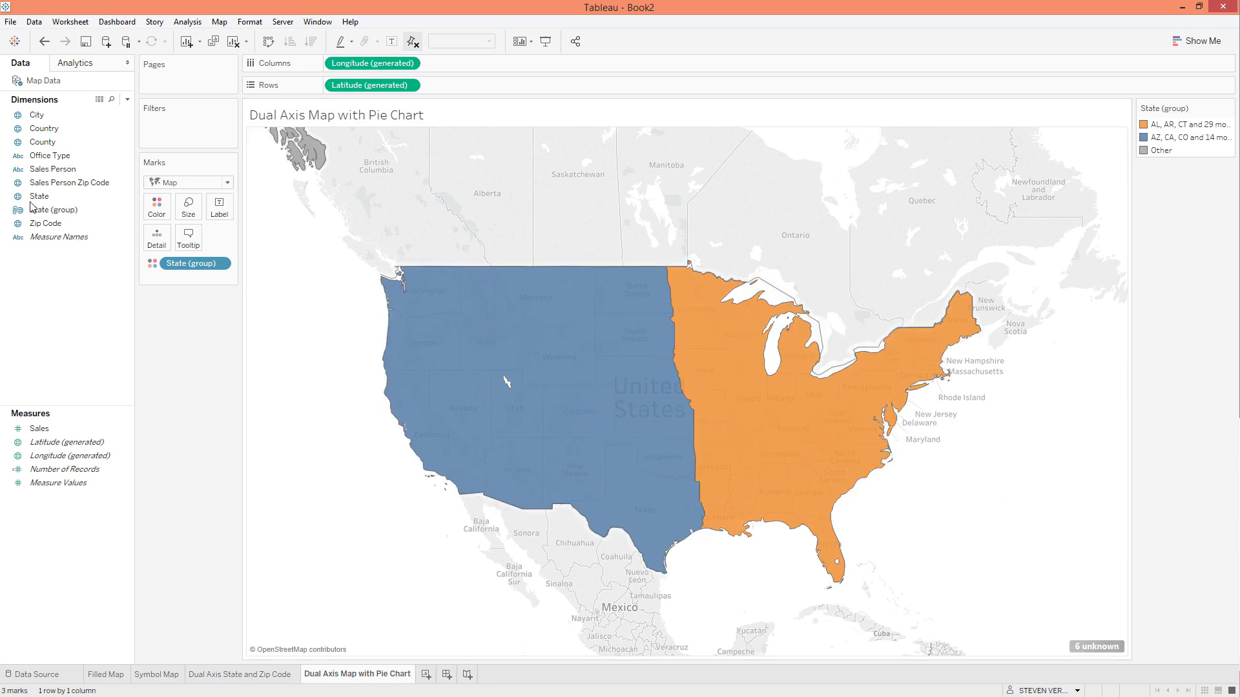
{"action": "left_click_drag", "start_coordinate": [52, 210], "coordinate": [155, 132]}
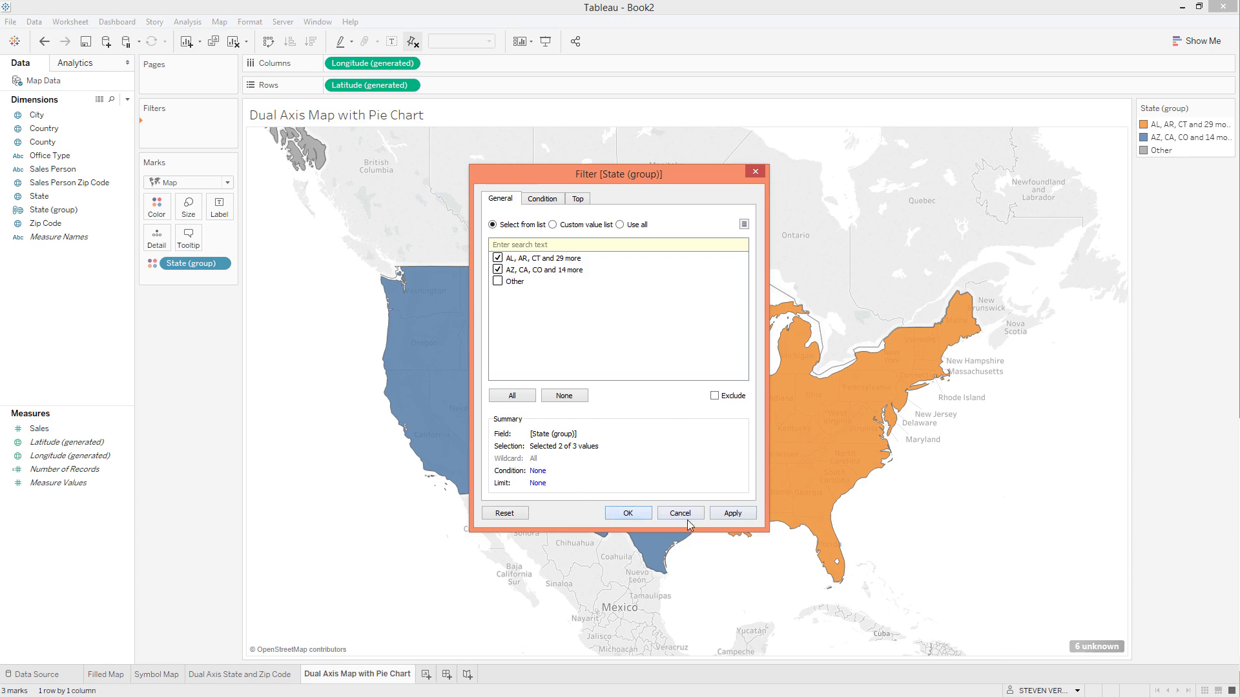
{"action": "left_click", "coordinate": [627, 513]}
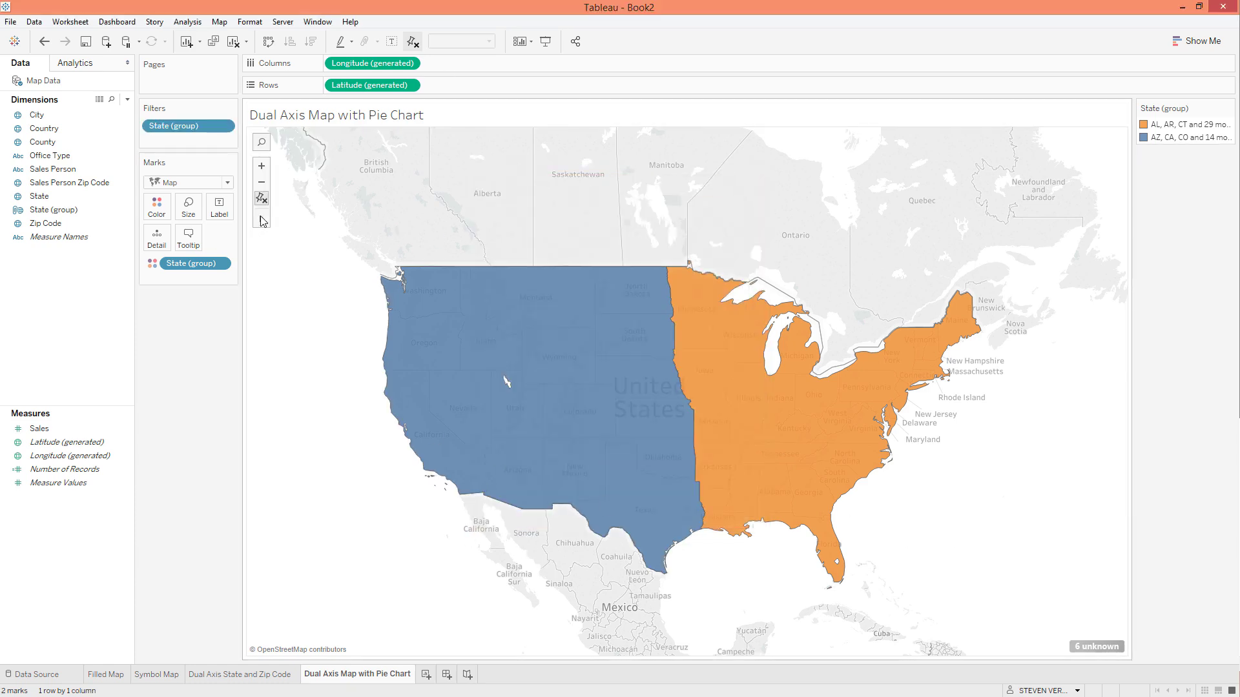
{"action": "left_click", "coordinate": [262, 198]}
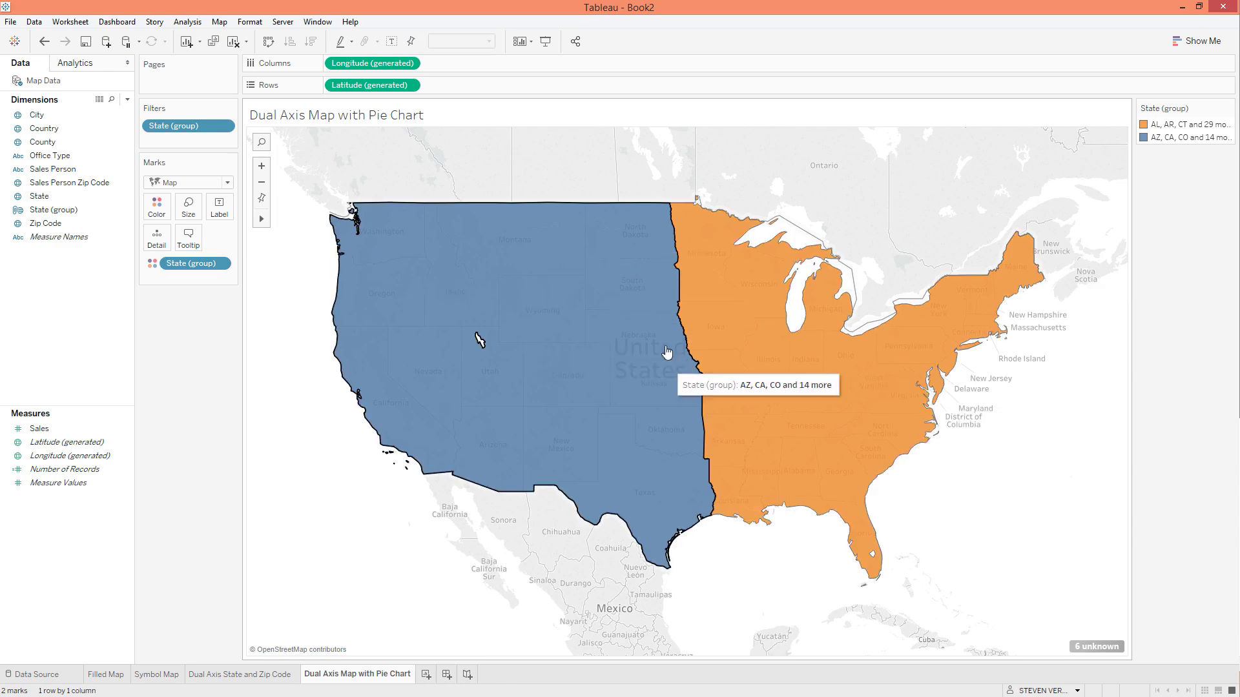
Step: Rename the State (group) dimension to Territory
{"action": "left_click", "coordinate": [47, 212]}
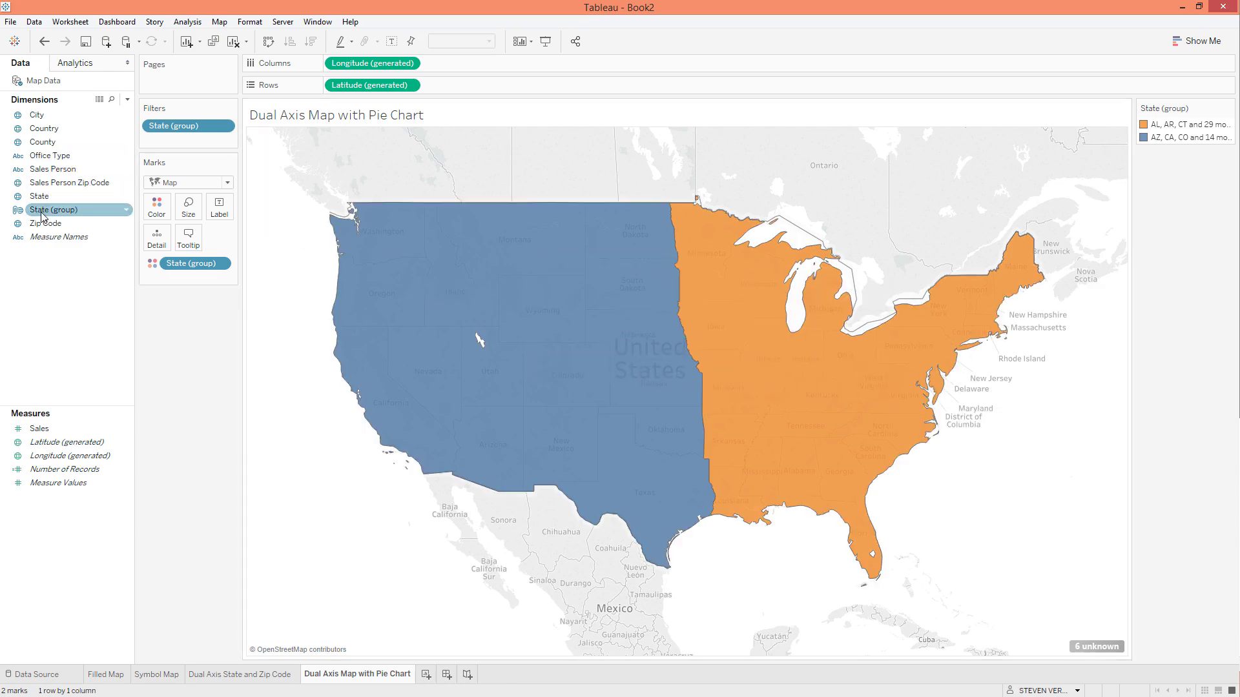
{"action": "right_click", "coordinate": [45, 212]}
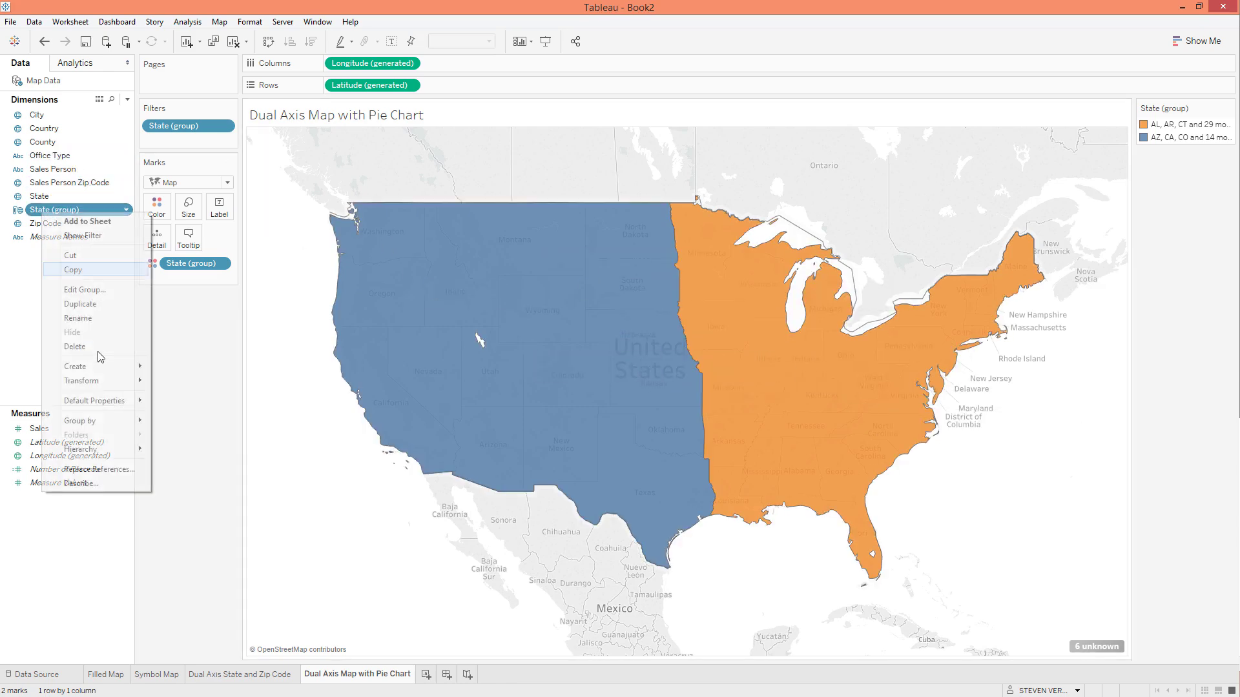
{"action": "left_click", "coordinate": [79, 318]}
{"action": "type", "text": "Territory"}
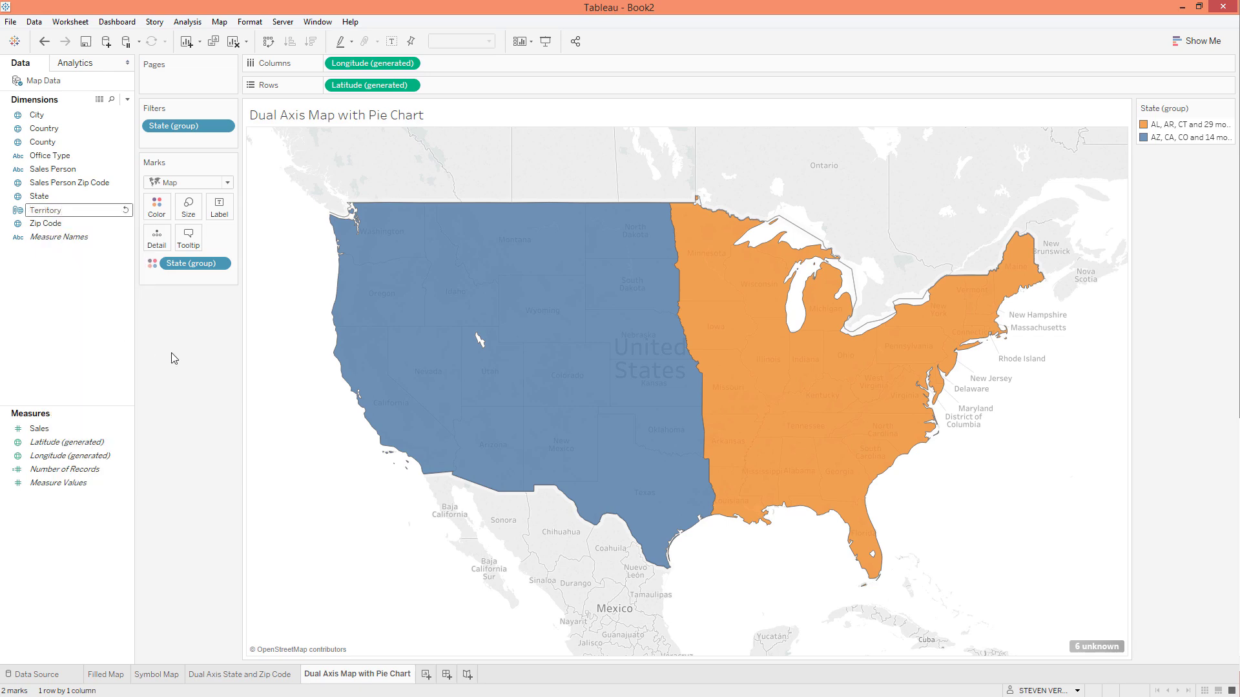
{"action": "key", "text": "Return"}
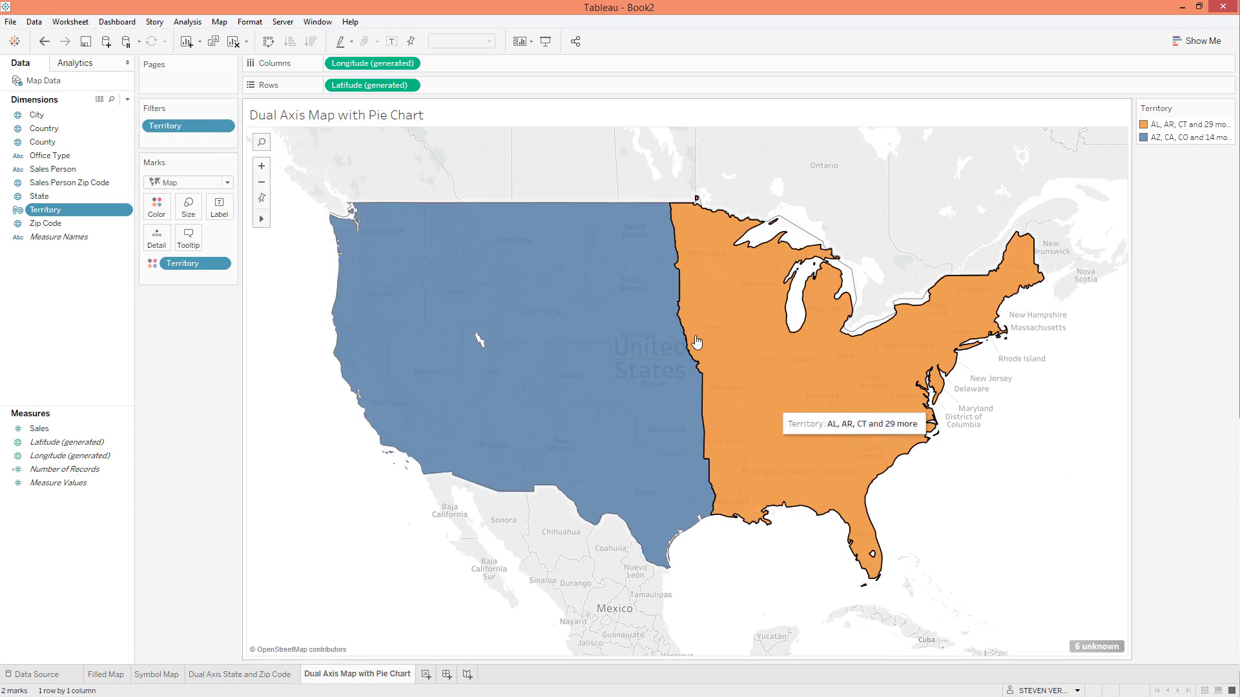
Step: Assign blue to the western territory (AZ, CA, CO and 14 more) and teal to the eastern one (AL, AR, CT and 29 more)
{"action": "left_click", "coordinate": [156, 207]}
{"action": "left_click", "coordinate": [202, 249]}
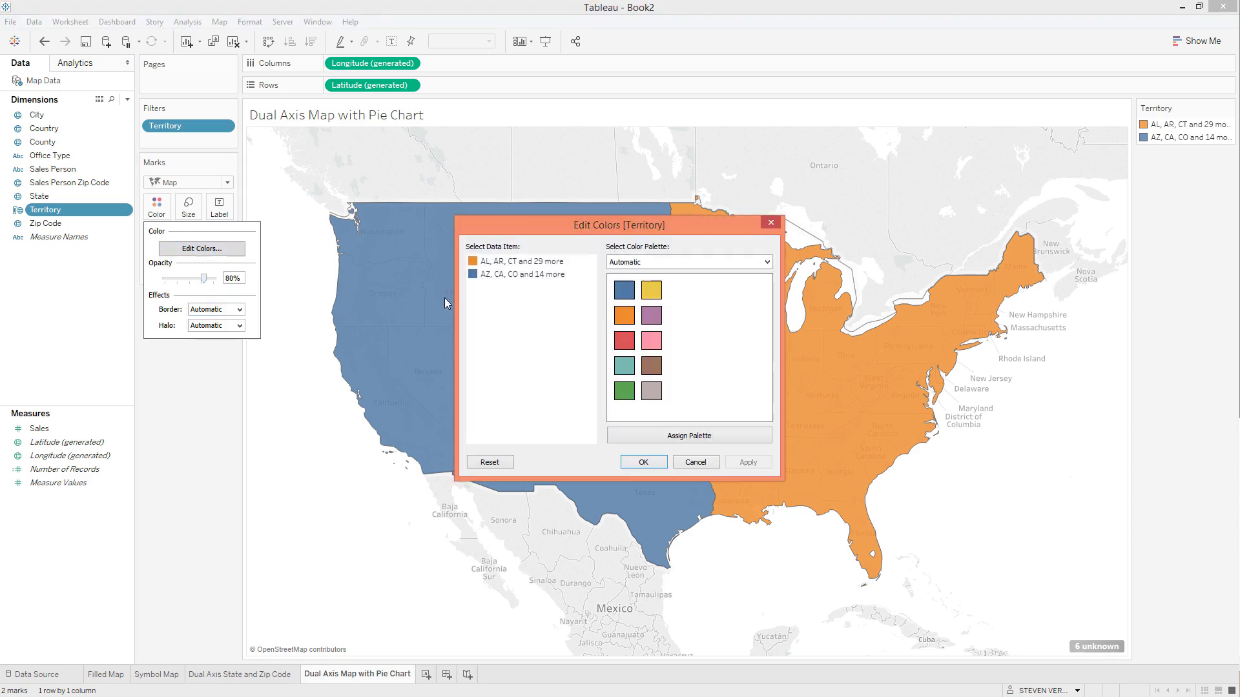
{"action": "left_click", "coordinate": [496, 275]}
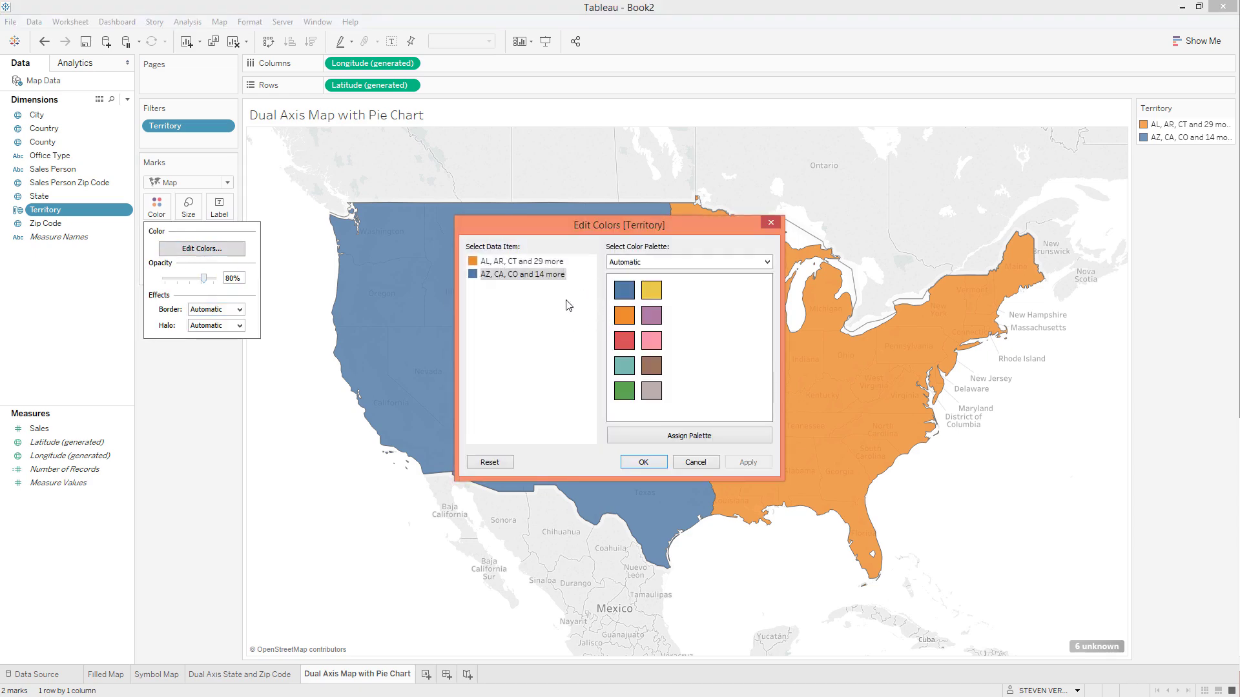
{"action": "left_click", "coordinate": [621, 292]}
{"action": "left_click", "coordinate": [512, 262]}
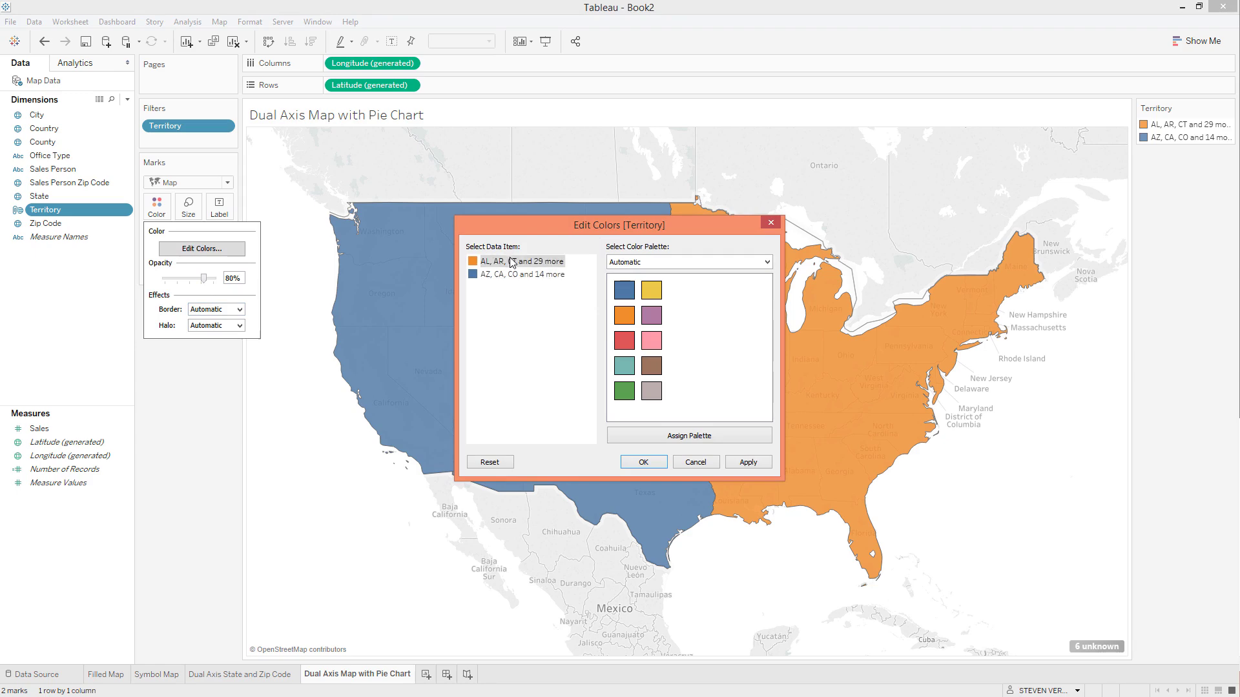
{"action": "left_click", "coordinate": [625, 369]}
{"action": "left_click", "coordinate": [643, 462]}
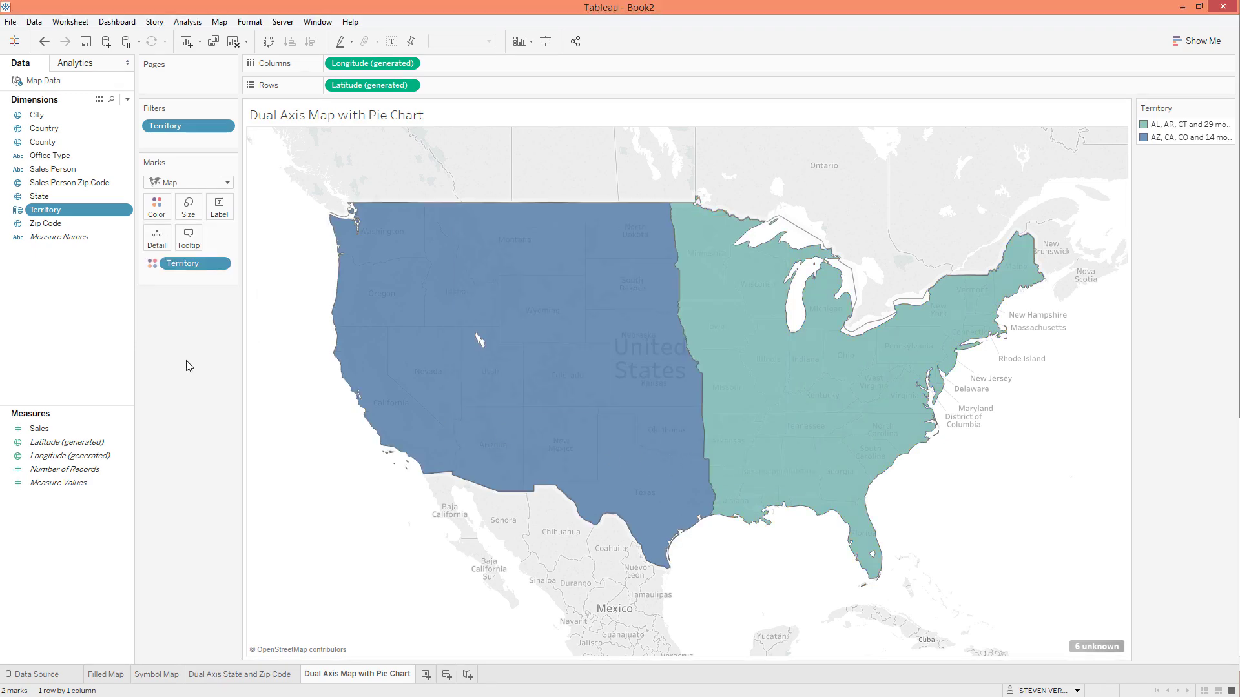
Step: Set the border color of the territory marks to white
{"action": "left_click", "coordinate": [156, 207]}
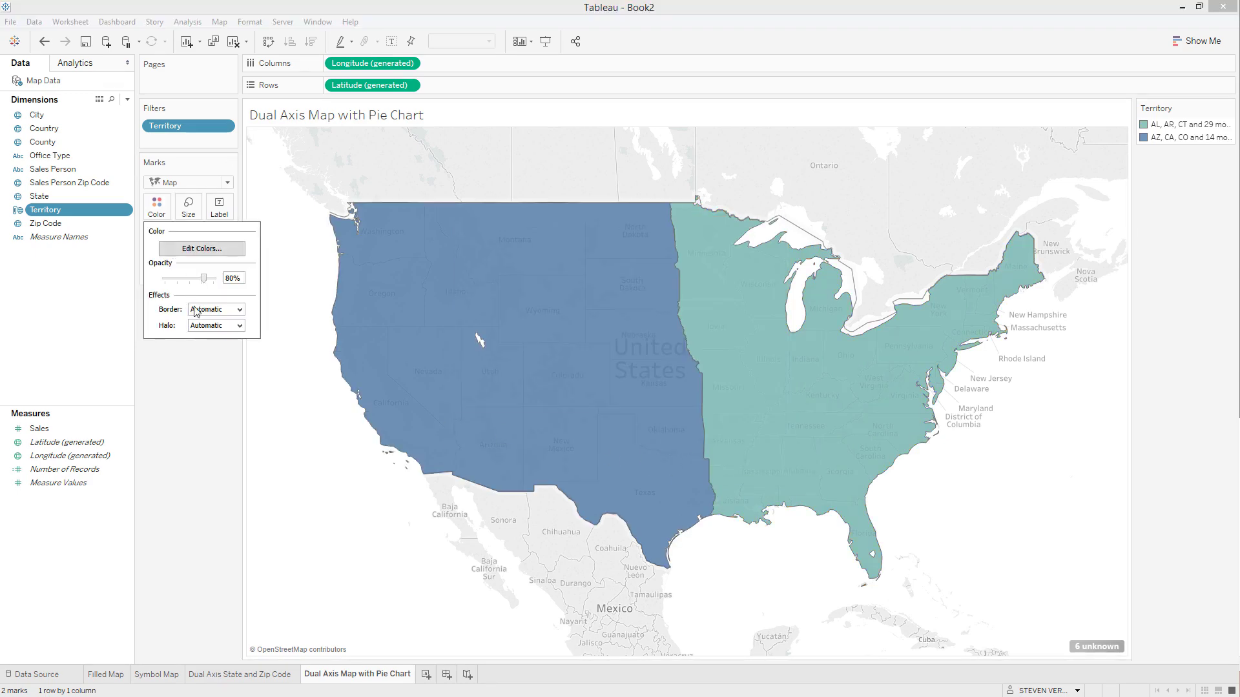
{"action": "left_click", "coordinate": [200, 311]}
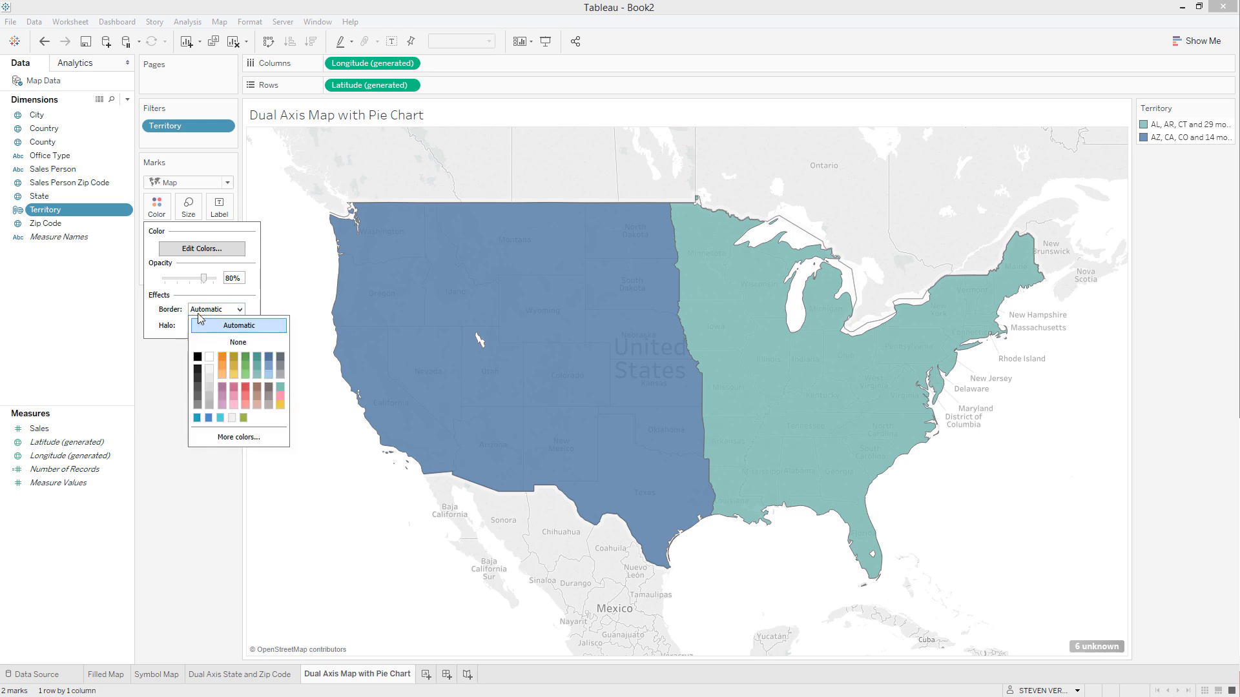
{"action": "left_click", "coordinate": [160, 357]}
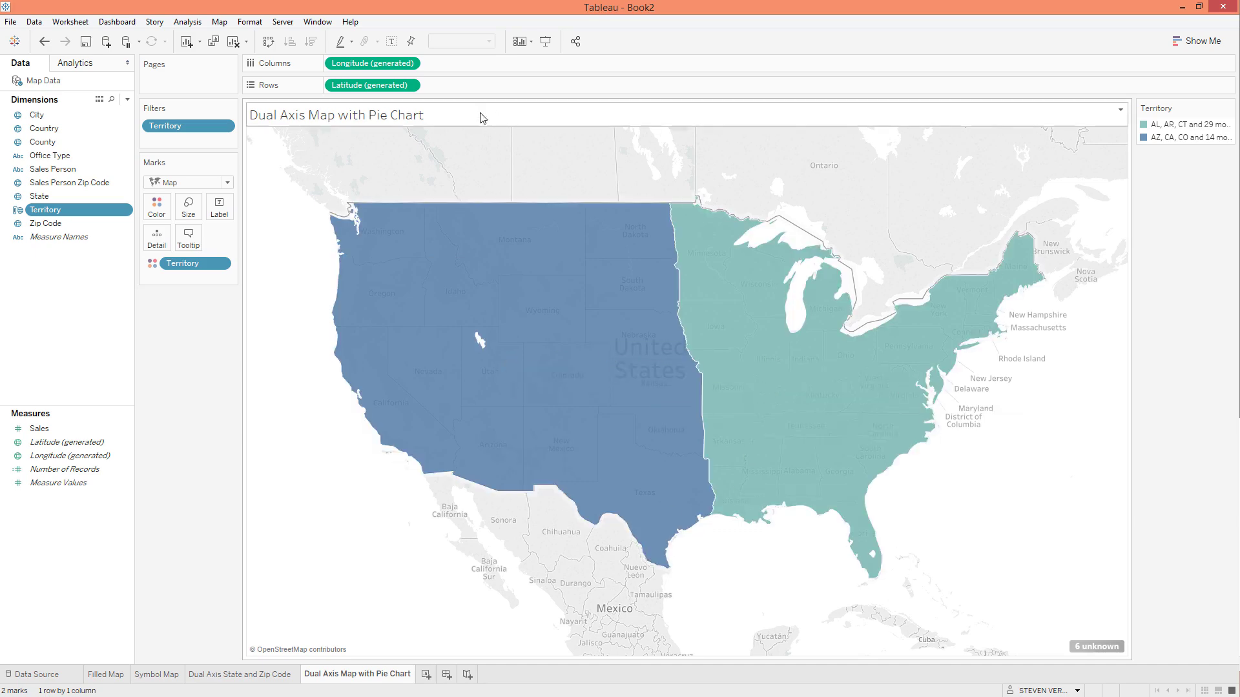
Step: Duplicate Latitude (generated) on the rows and change the second map's mark type to Pie
{"action": "left_click_drag", "start_coordinate": [387, 85], "coordinate": [449, 83]}
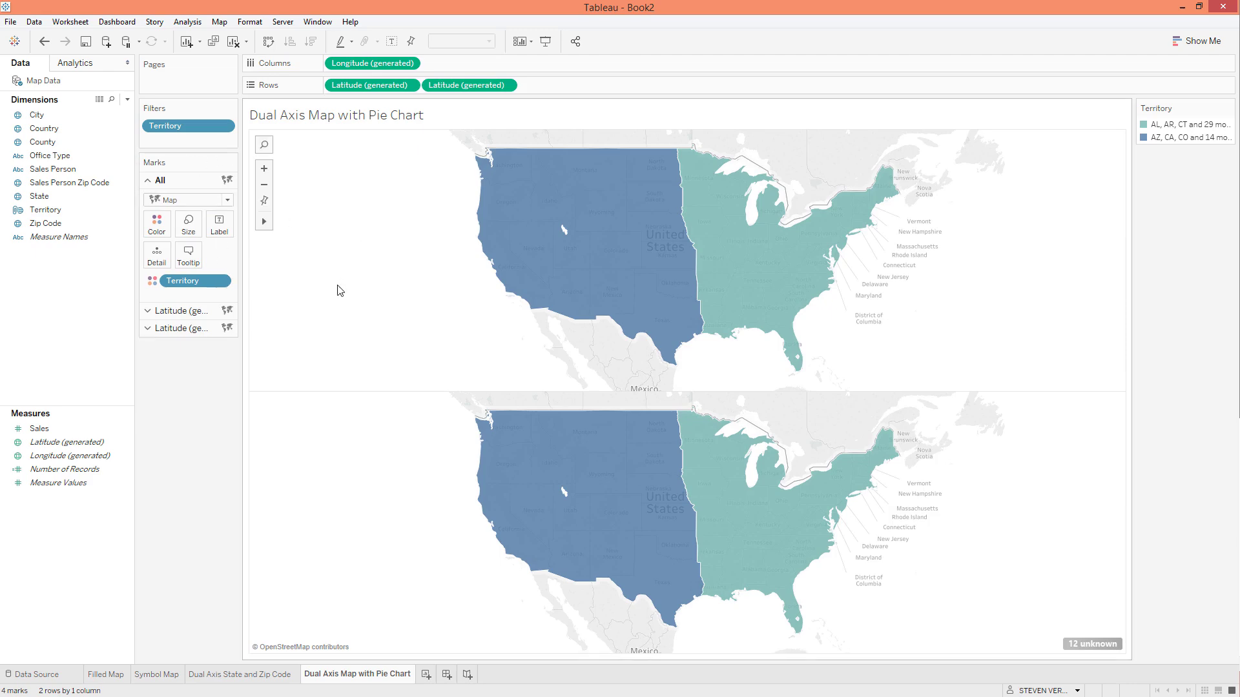
{"action": "left_click", "coordinate": [184, 329]}
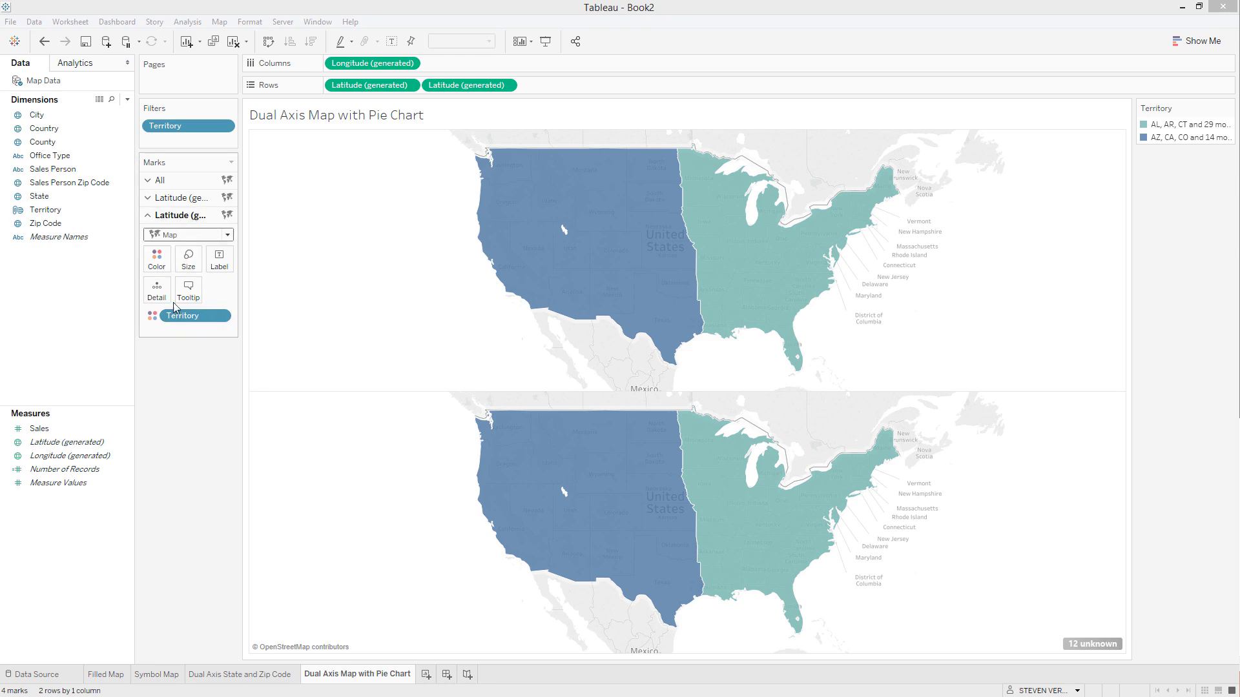
{"action": "left_click", "coordinate": [198, 234]}
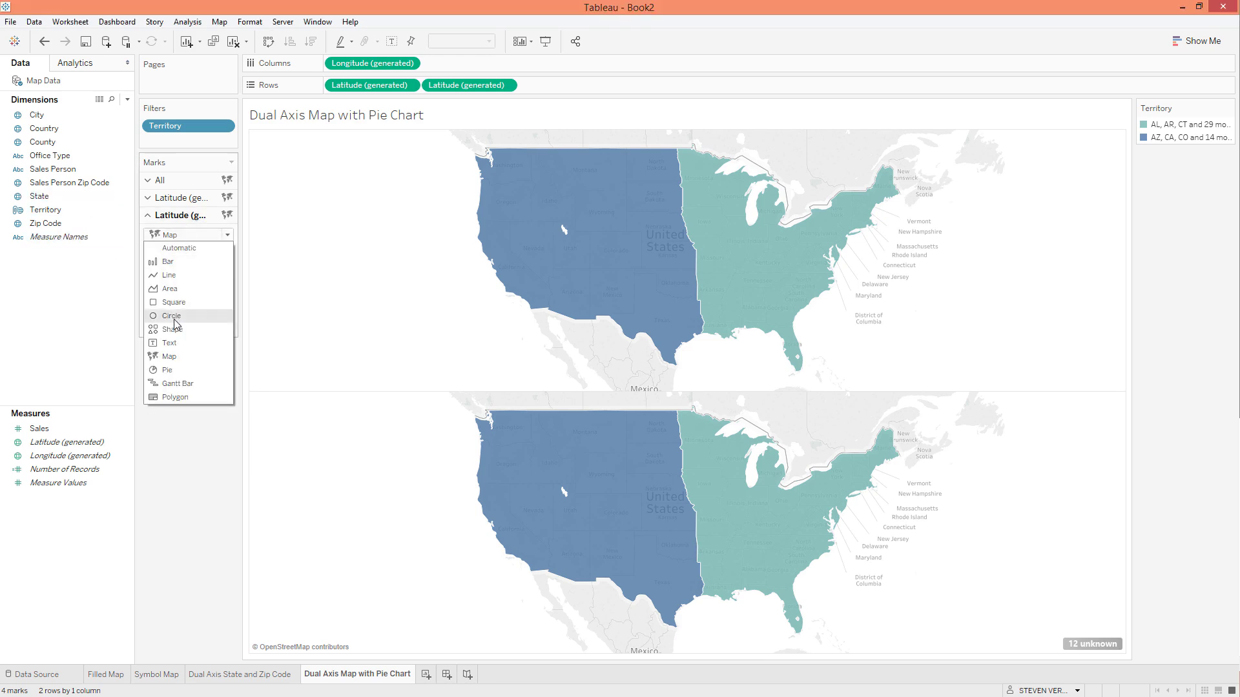
{"action": "left_click", "coordinate": [170, 370]}
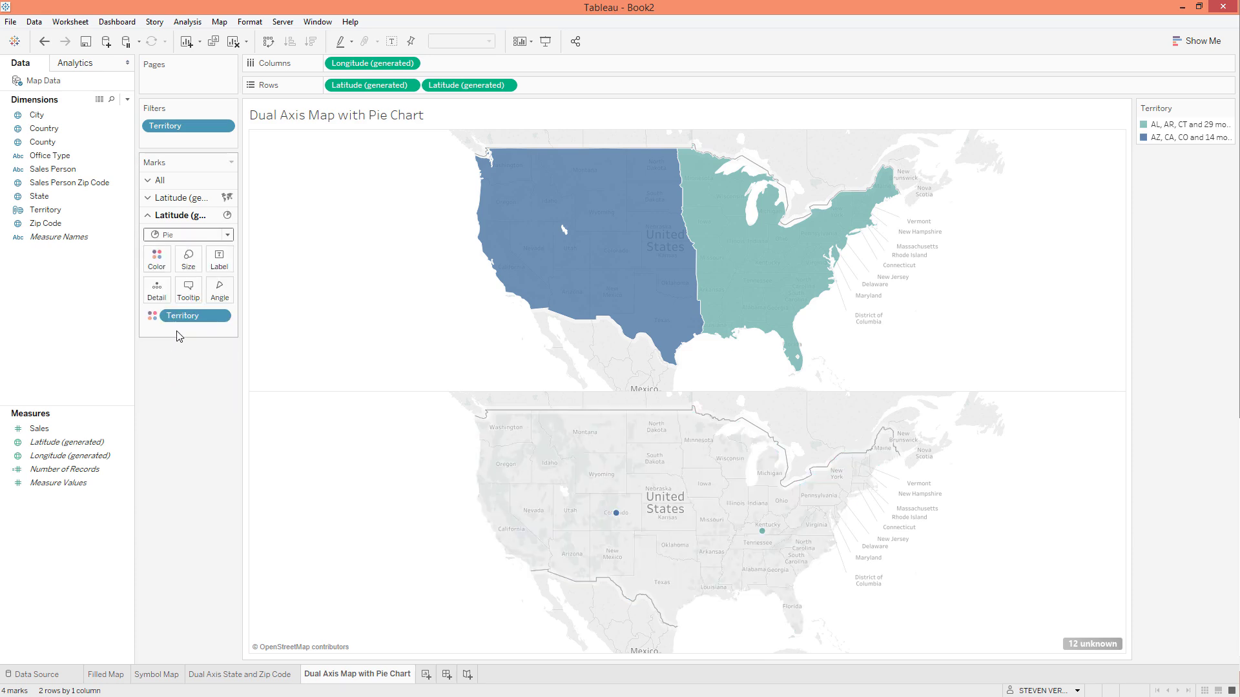
Step: Build the pies with Office Type as color, Sales as angle and Territory as detail
{"action": "left_click_drag", "start_coordinate": [60, 160], "coordinate": [157, 265]}
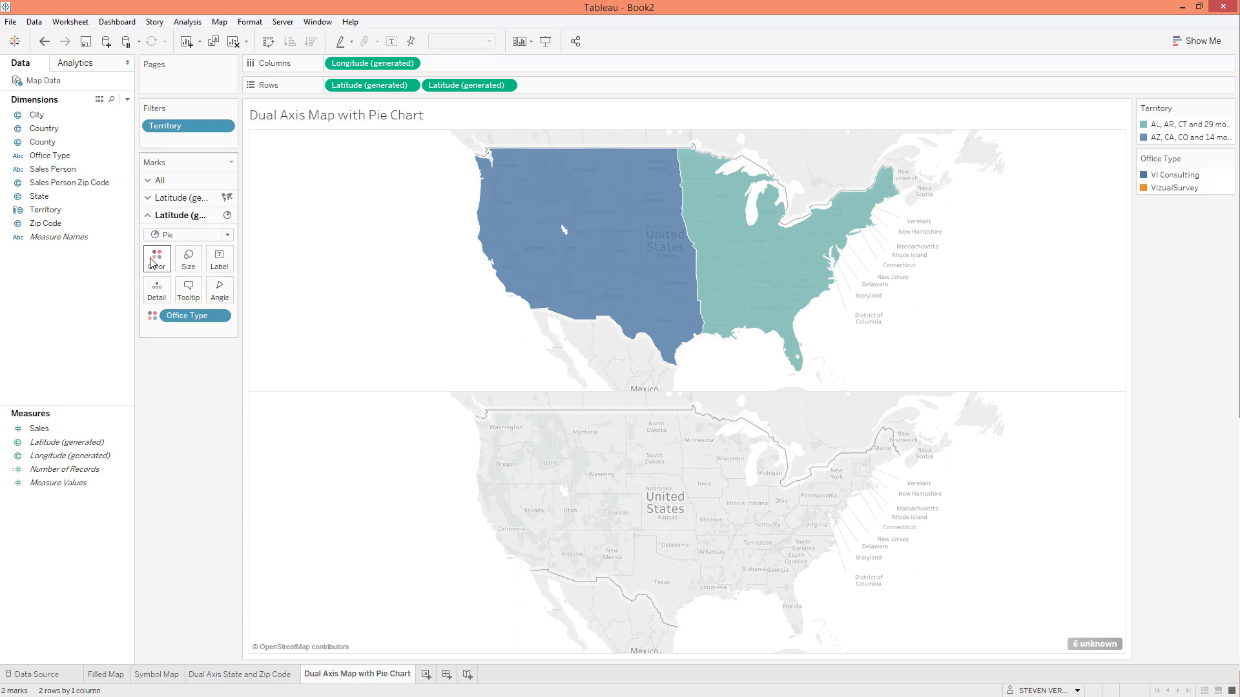
{"action": "left_click_drag", "start_coordinate": [39, 429], "coordinate": [217, 300]}
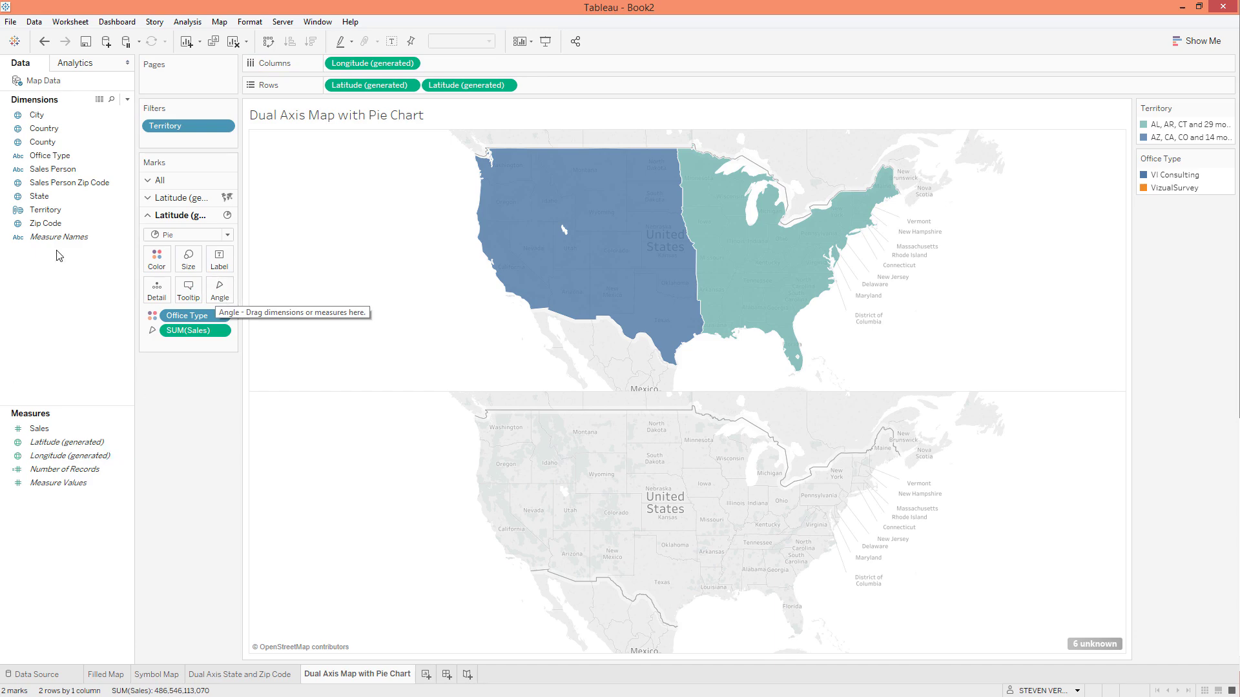
{"action": "left_click_drag", "start_coordinate": [46, 209], "coordinate": [157, 297]}
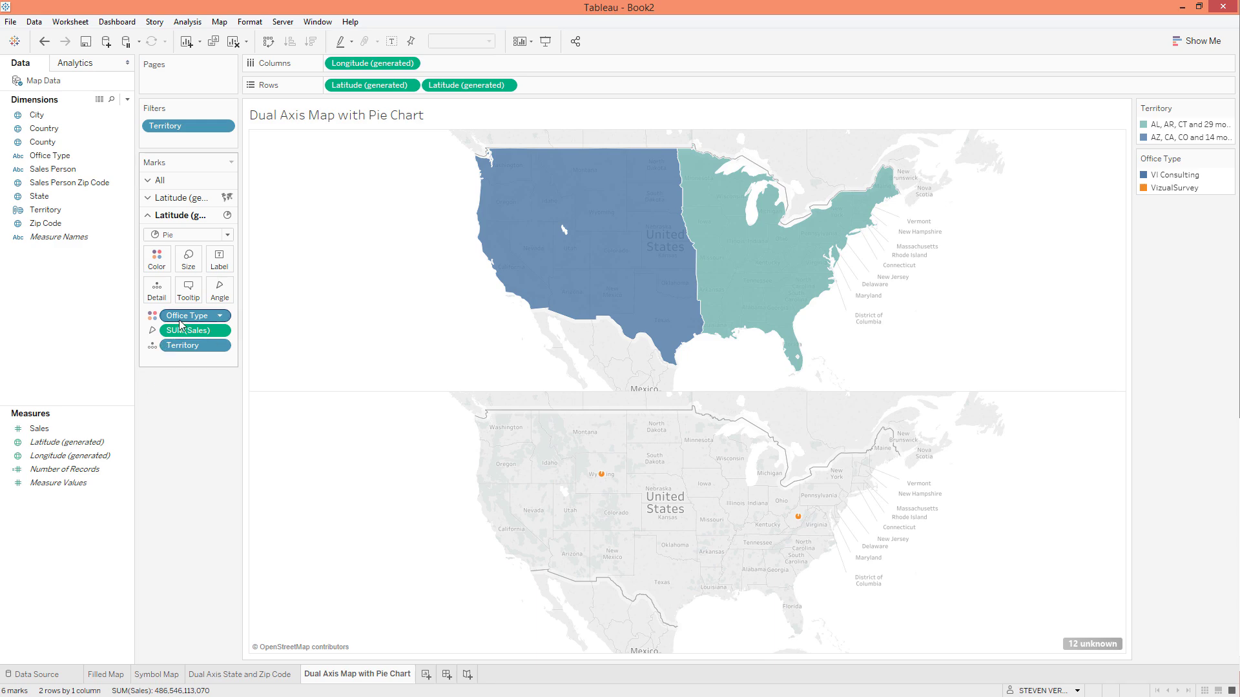
Step: Label the pie slices with Sales and enlarge the pies to nearly the maximum size
{"action": "left_click_drag", "start_coordinate": [193, 330], "coordinate": [222, 267]}
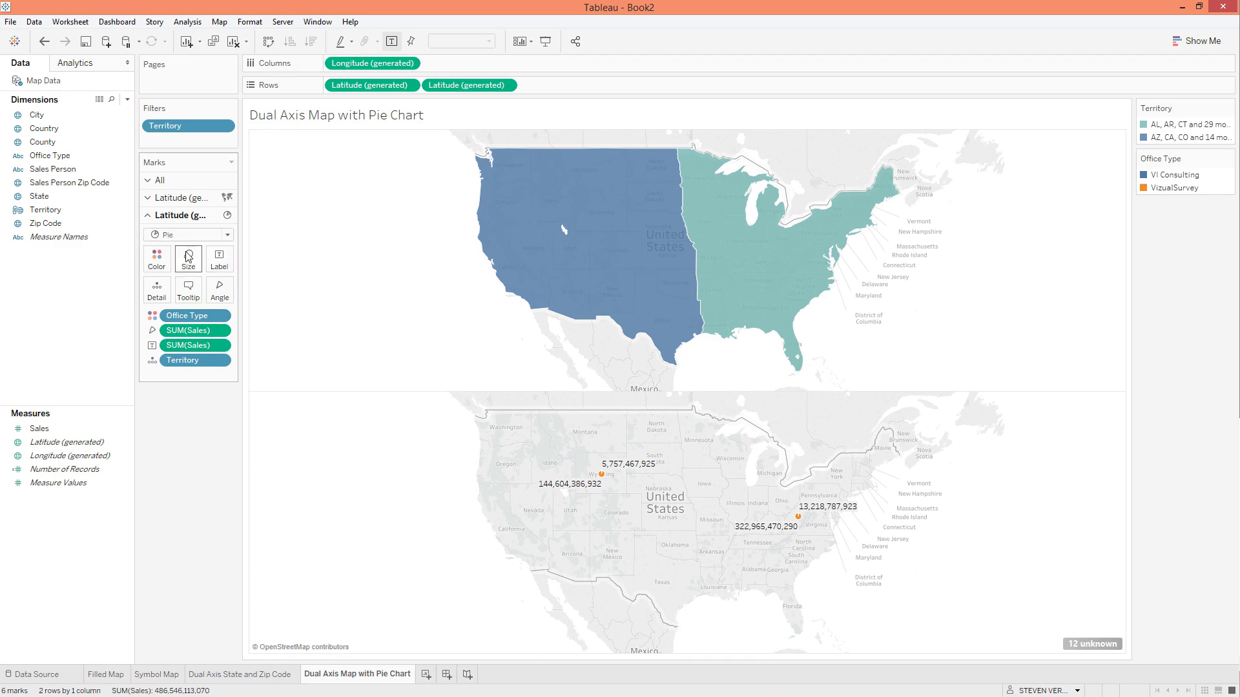
{"action": "left_click", "coordinate": [188, 258]}
{"action": "left_click_drag", "start_coordinate": [212, 291], "coordinate": [288, 297]}
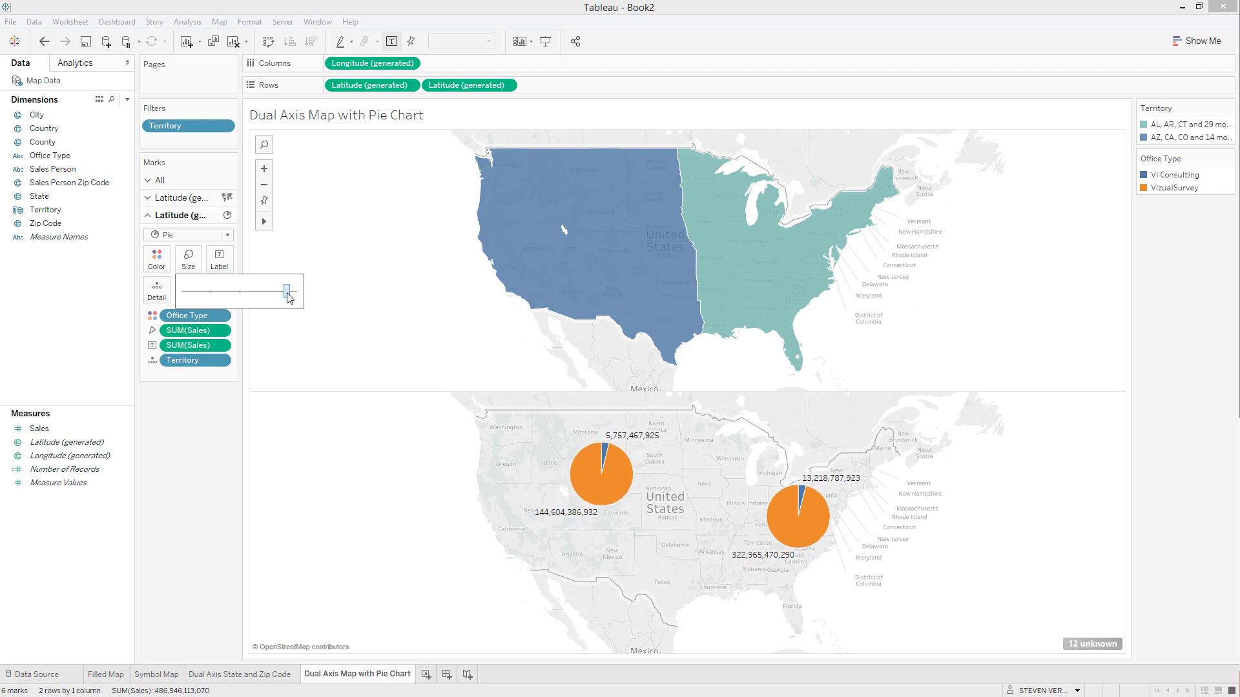
Step: Format the pie chart Sales labels as custom currency in billions with one decimal place
{"action": "right_click", "coordinate": [177, 347]}
{"action": "left_click", "coordinate": [211, 396]}
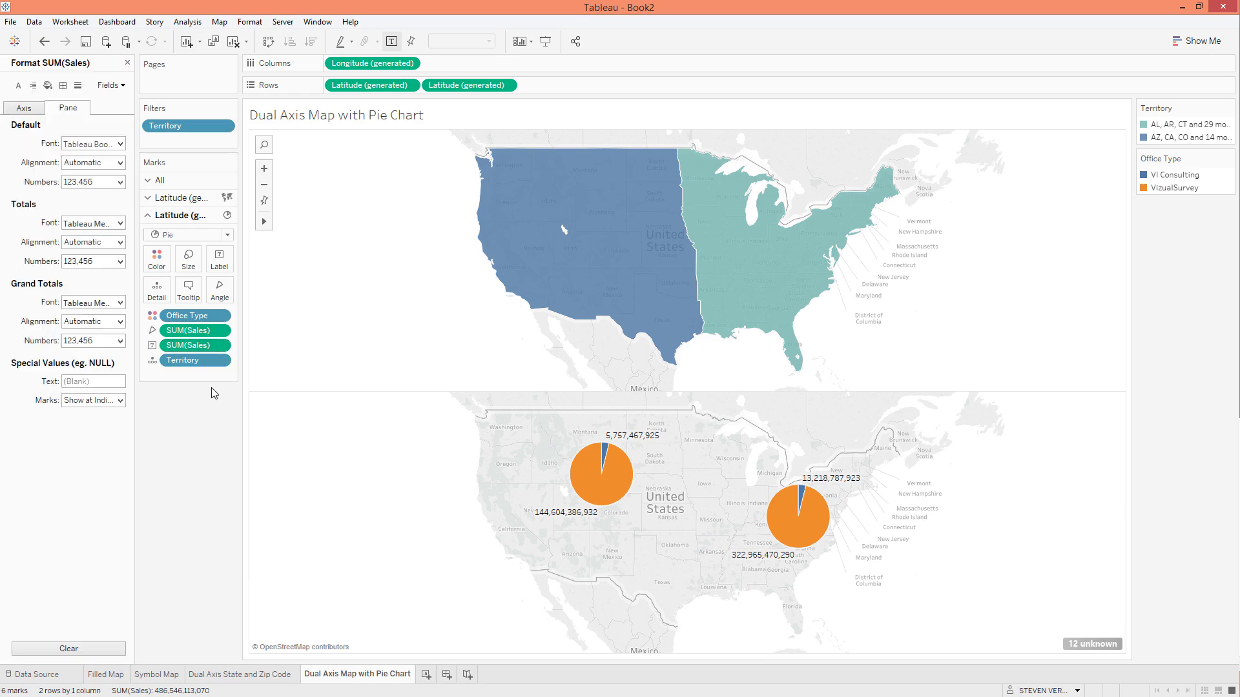
{"action": "left_click", "coordinate": [120, 182]}
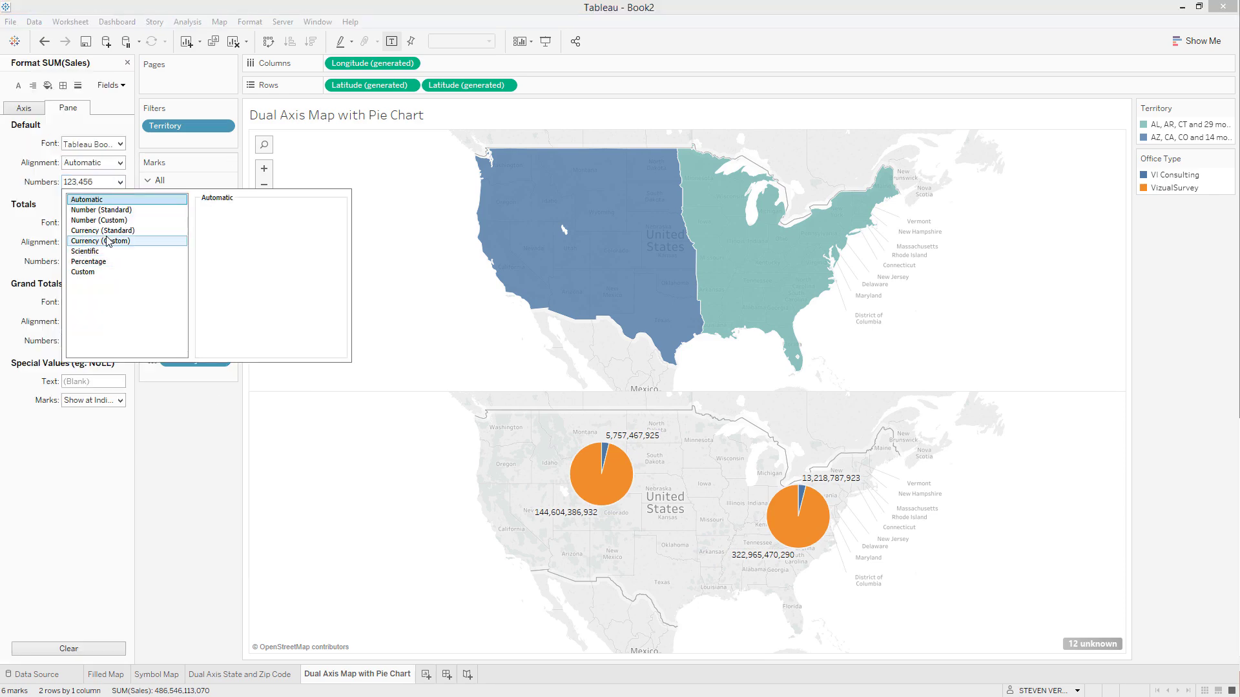
{"action": "left_click", "coordinate": [100, 241]}
{"action": "left_click", "coordinate": [229, 291]}
{"action": "left_click", "coordinate": [233, 334]}
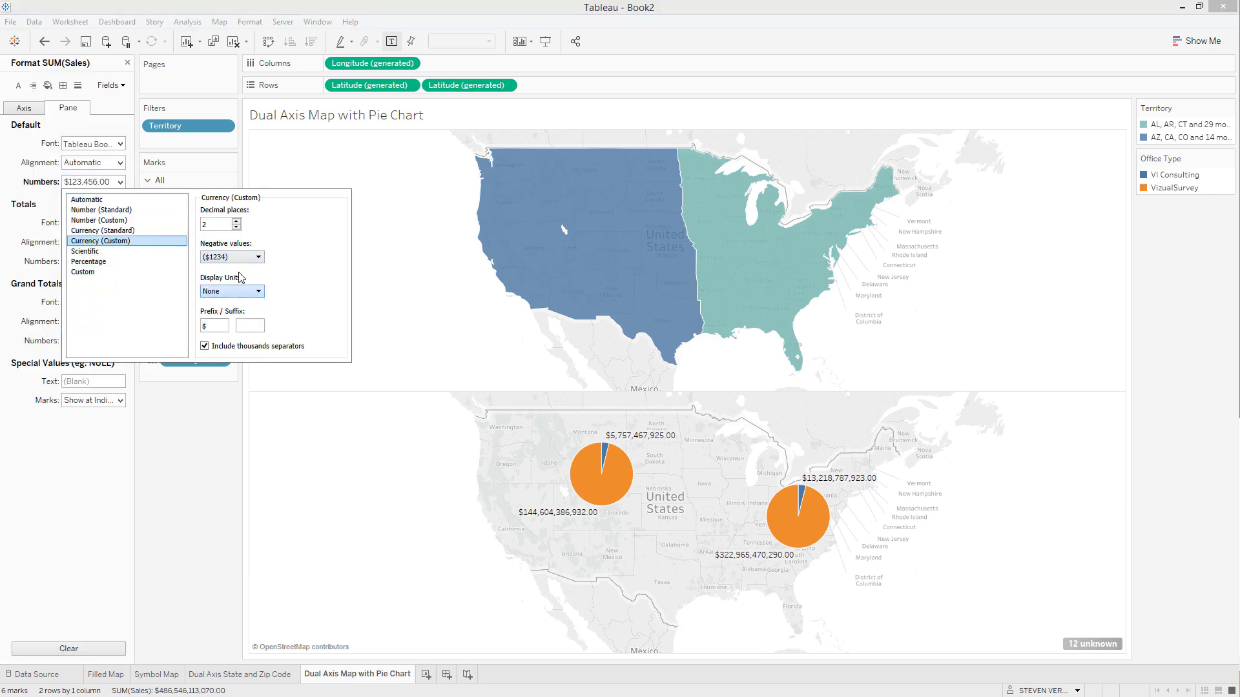
{"action": "left_click", "coordinate": [236, 227]}
{"action": "left_click", "coordinate": [205, 470]}
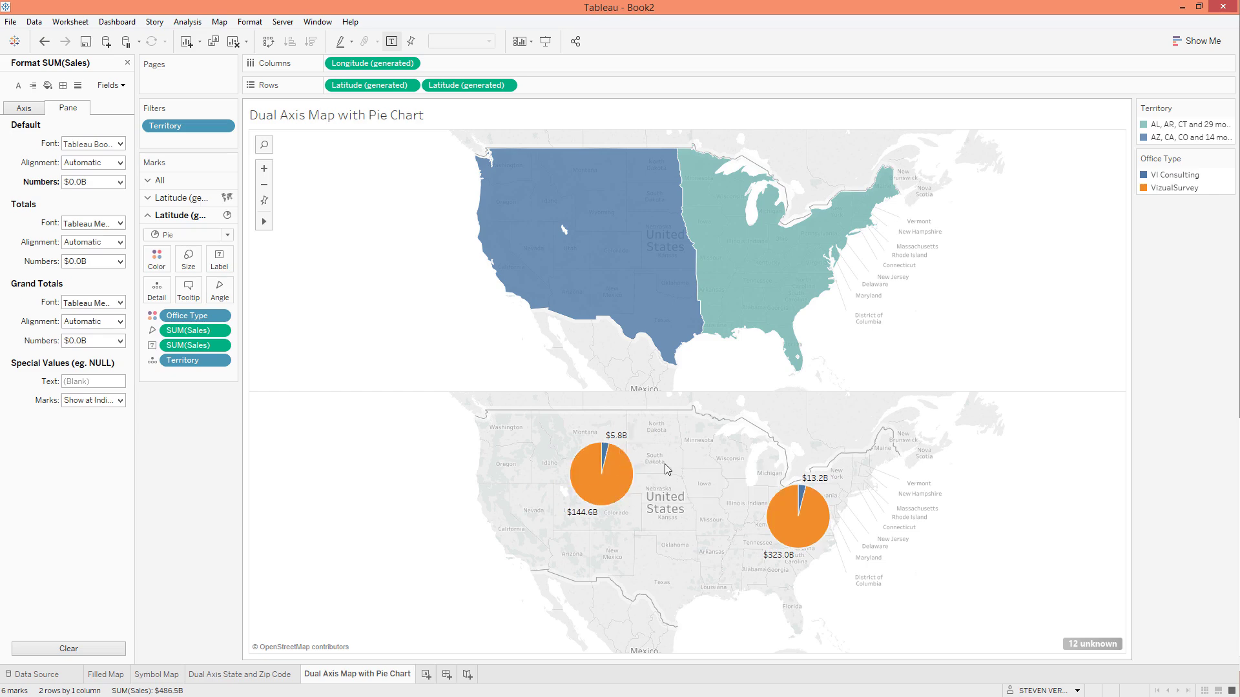
Step: Change the VI Consulting color in the Office Type pies to yellow
{"action": "left_click", "coordinate": [161, 261]}
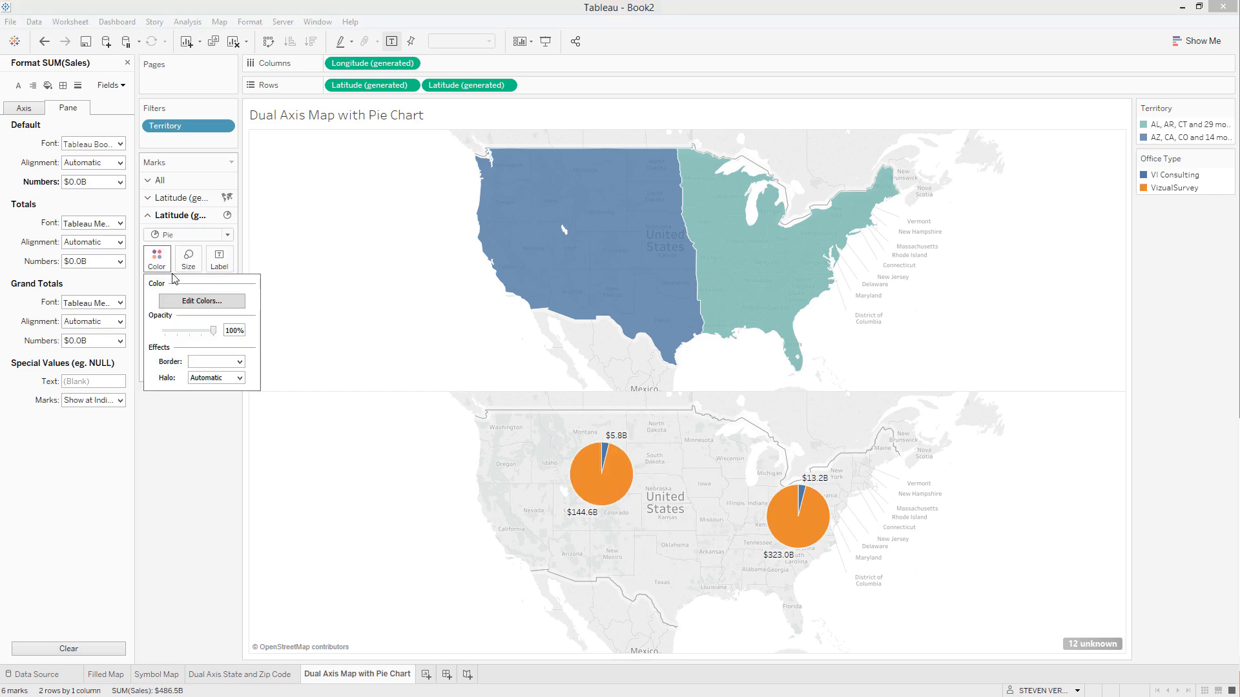
{"action": "left_click", "coordinate": [202, 301]}
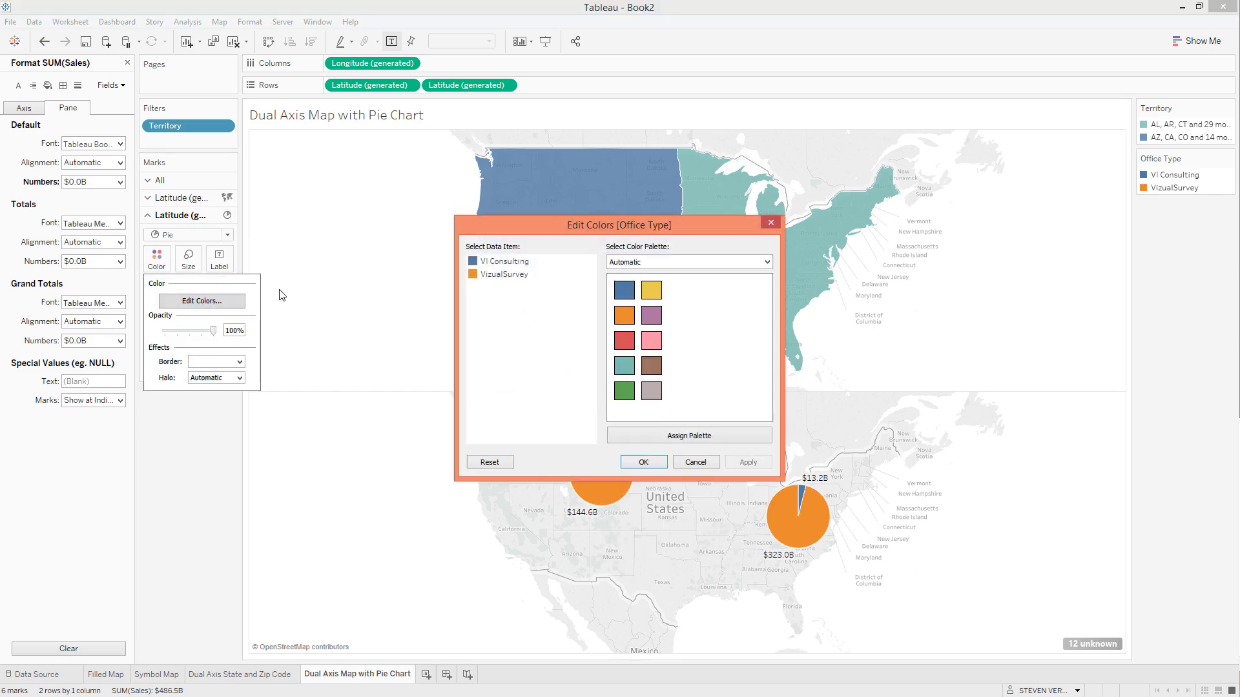
{"action": "left_click", "coordinate": [504, 261]}
{"action": "left_click", "coordinate": [651, 290]}
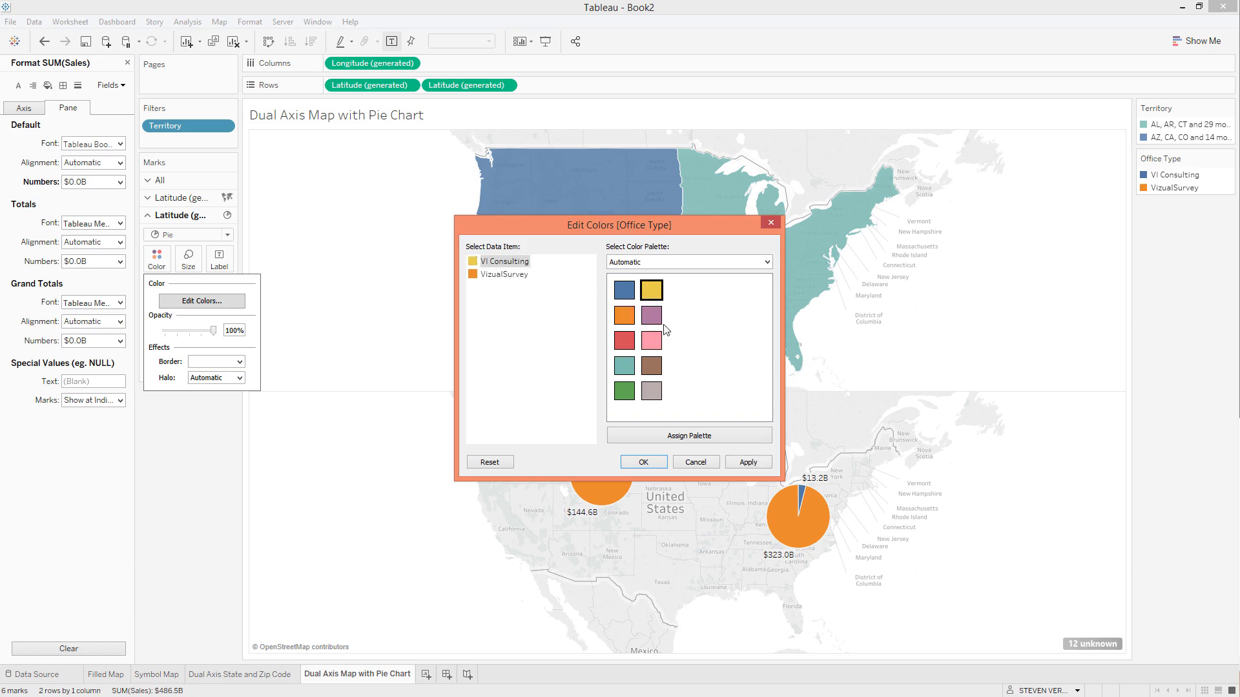
{"action": "left_click", "coordinate": [743, 460]}
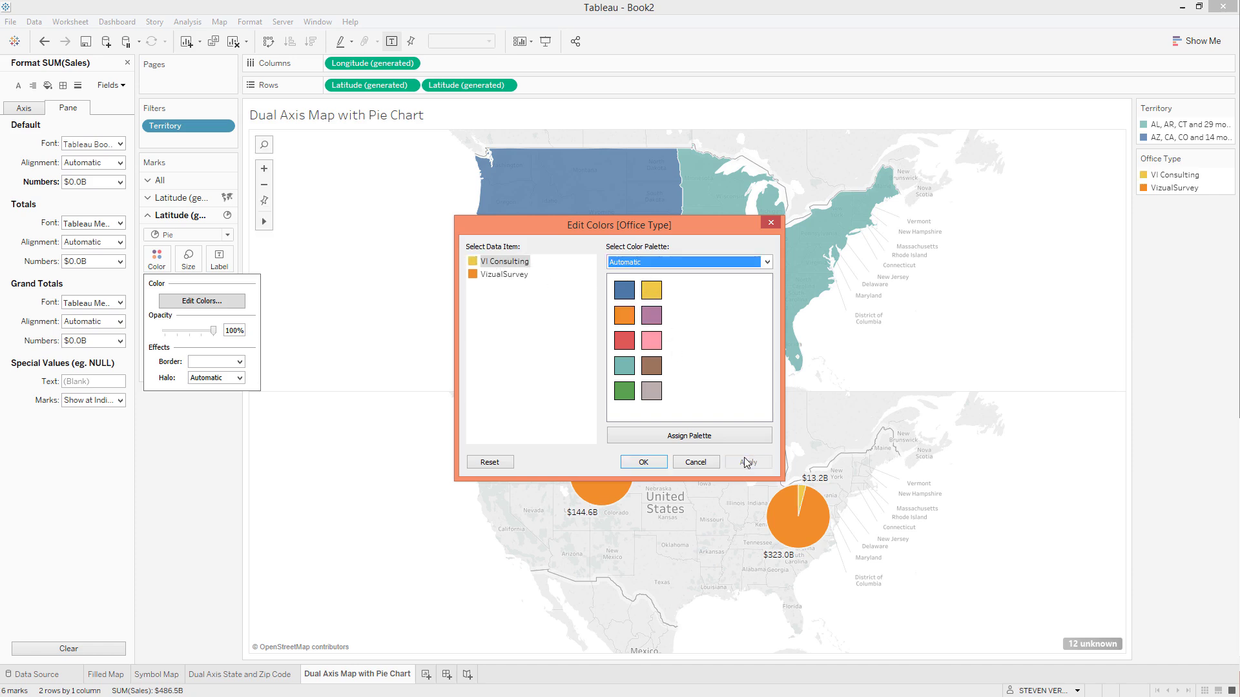
{"action": "left_click", "coordinate": [642, 461]}
Step: Give the pie marks a black border
{"action": "left_click", "coordinate": [157, 259]}
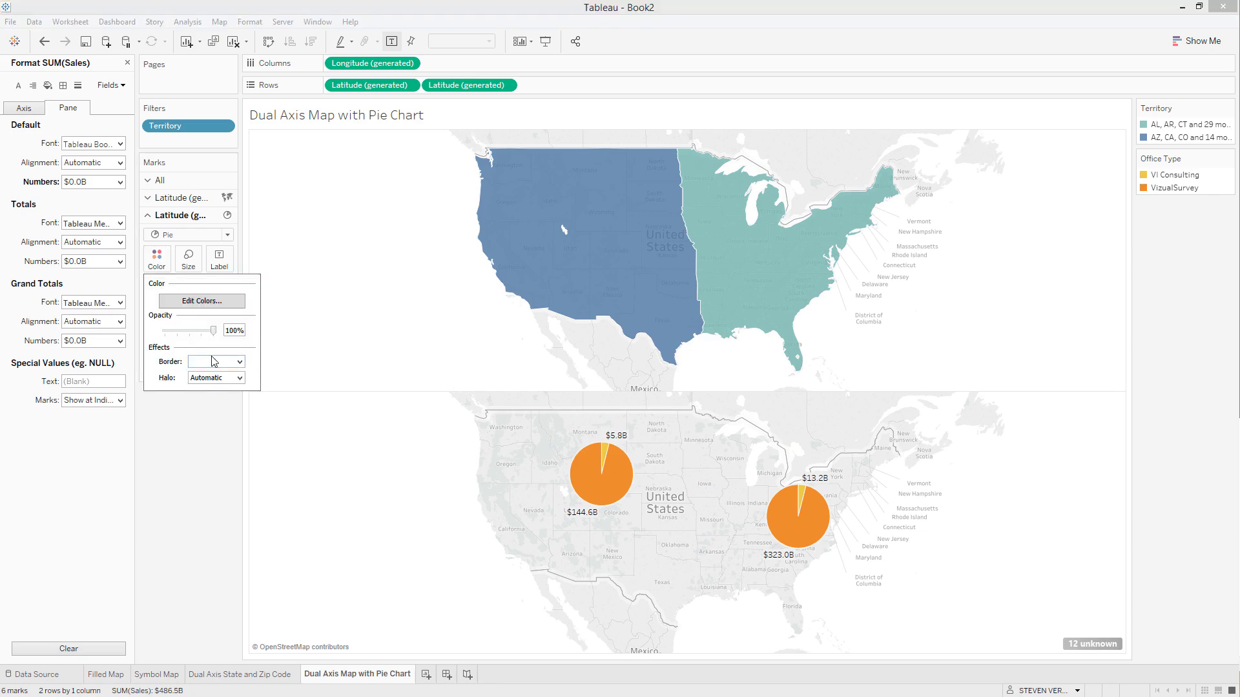
{"action": "left_click", "coordinate": [213, 361]}
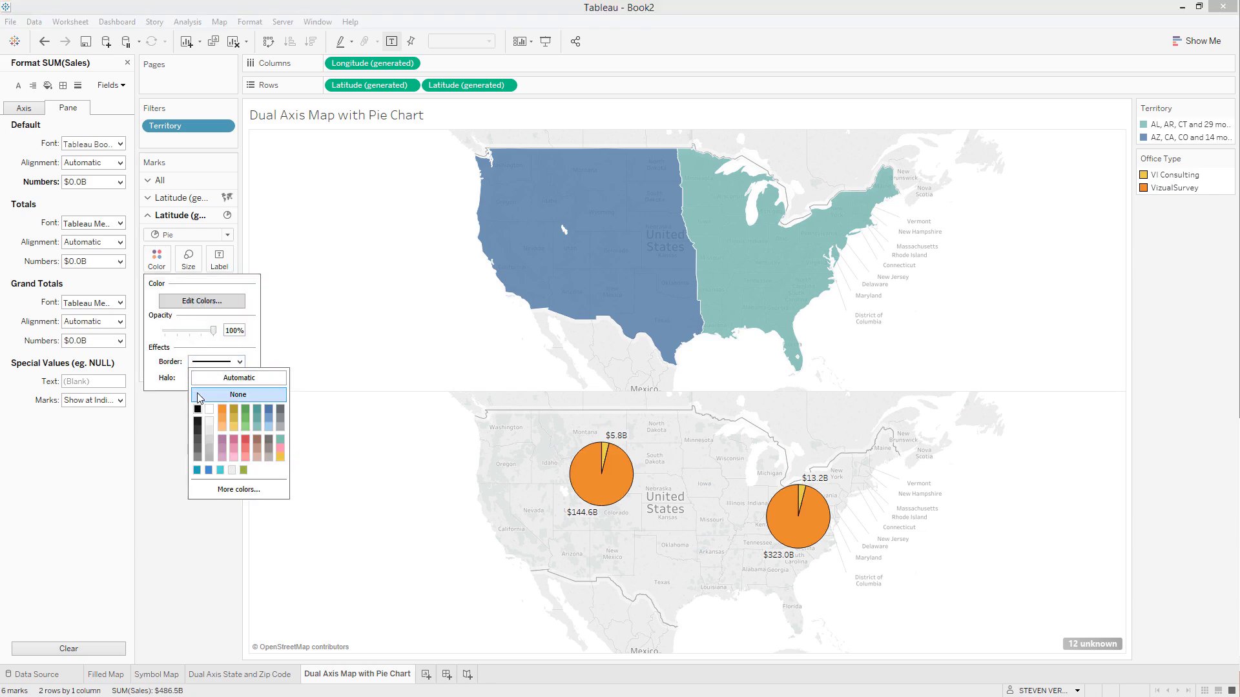
{"action": "left_click", "coordinate": [148, 490]}
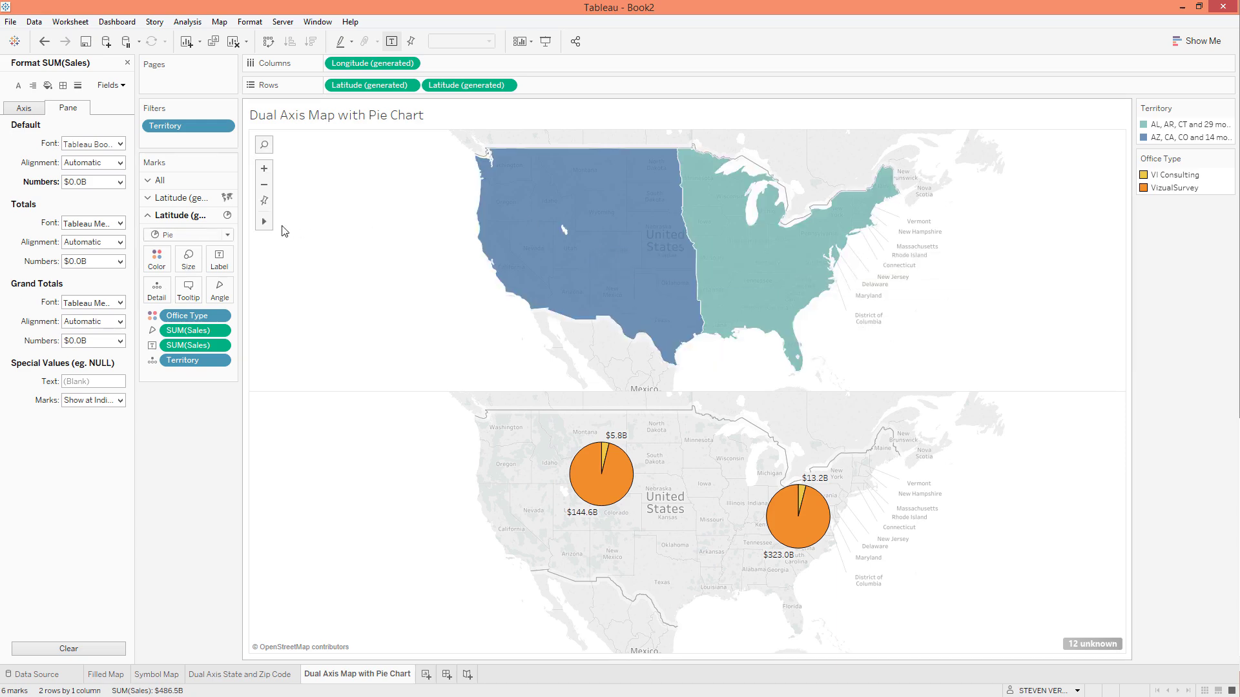
Step: On the first map, move Territory from color to detail and color the territories by Sales
{"action": "left_click", "coordinate": [185, 199]}
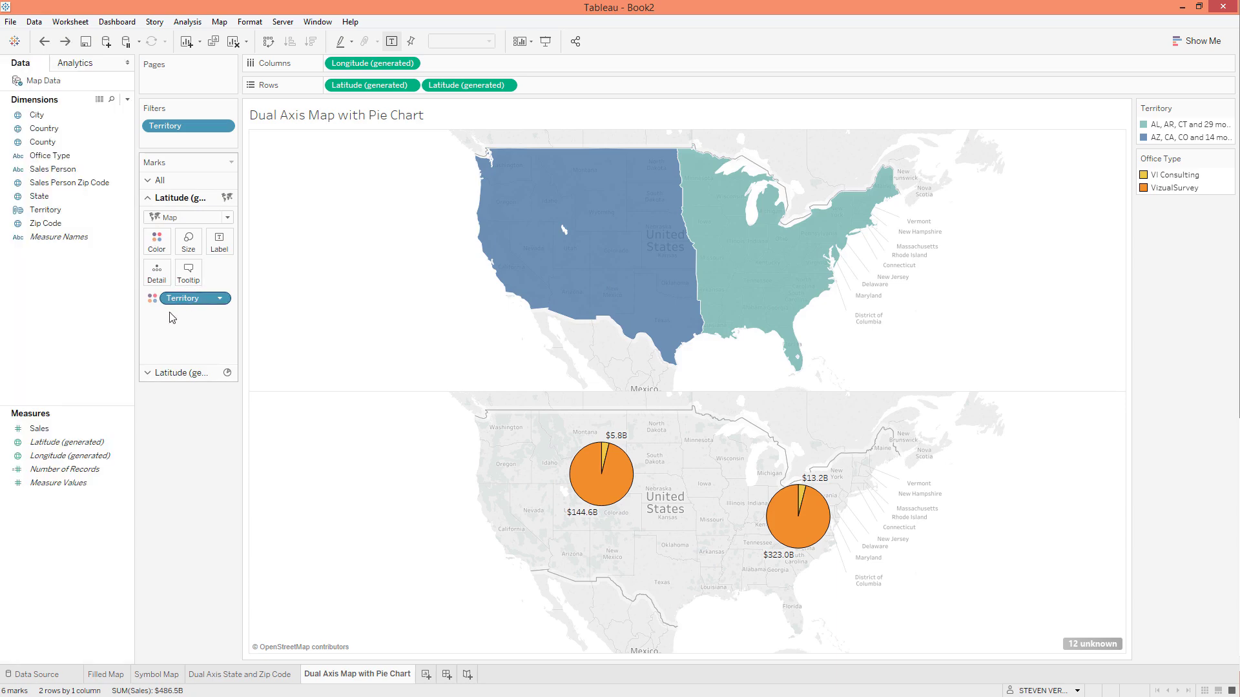
{"action": "left_click", "coordinate": [153, 299]}
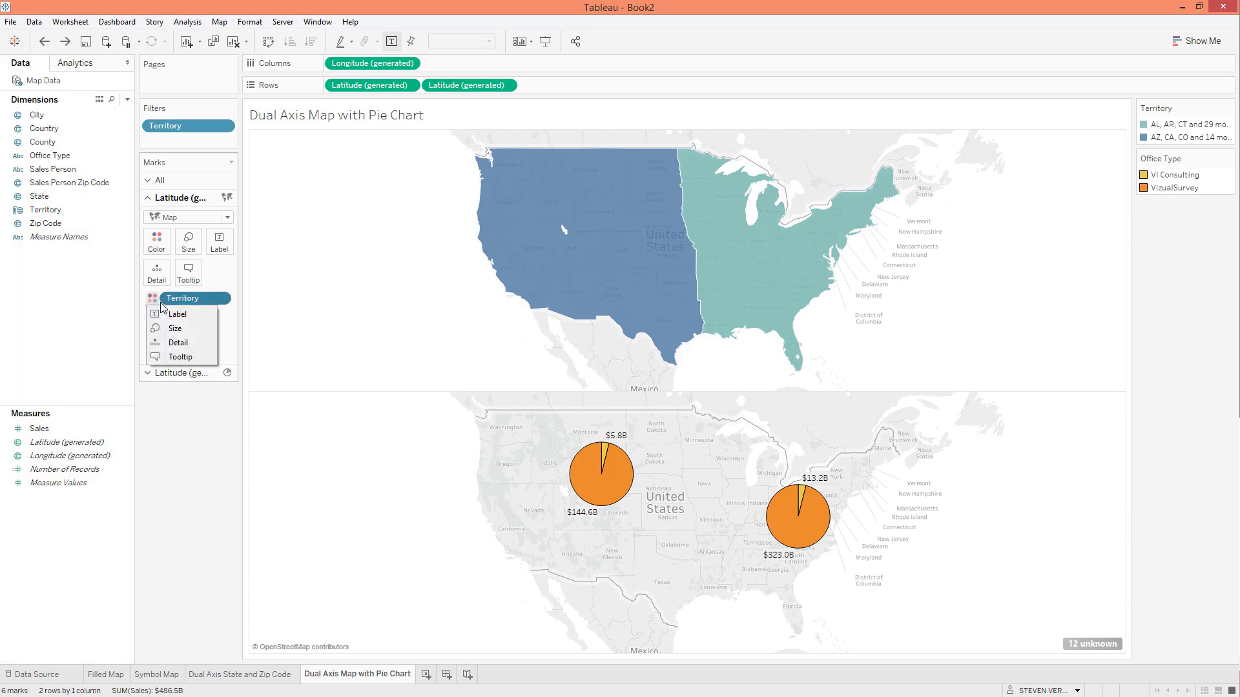
{"action": "left_click", "coordinate": [179, 349]}
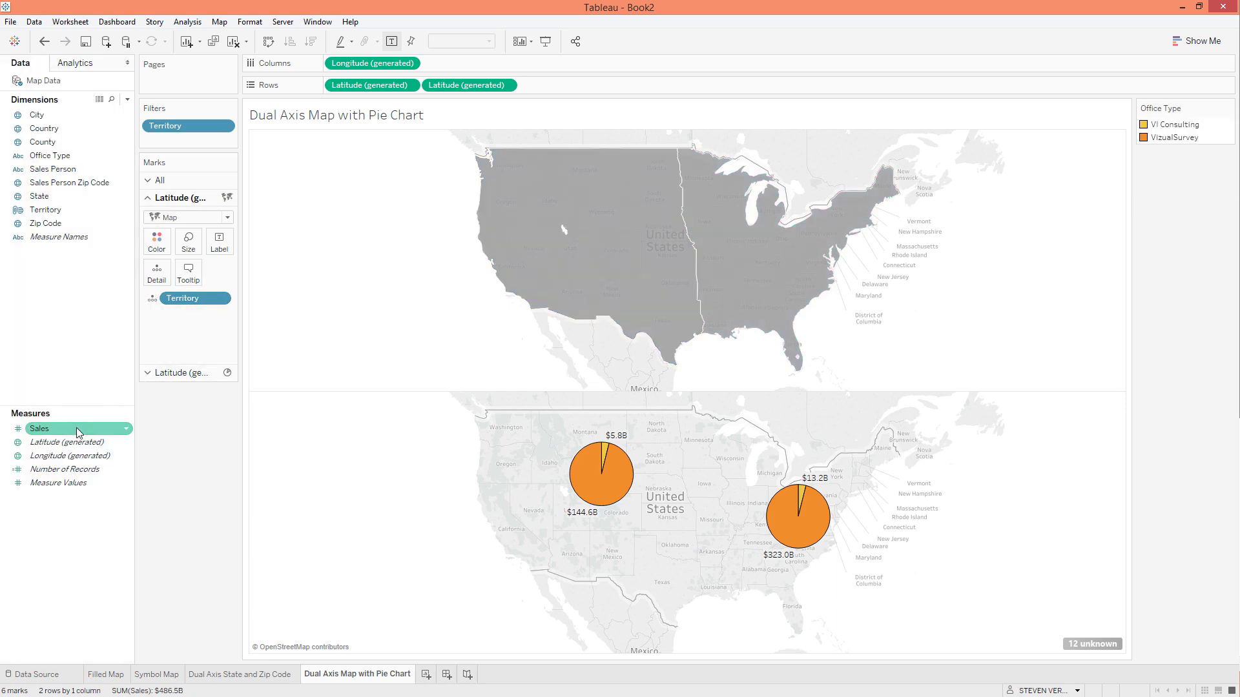
{"action": "left_click_drag", "start_coordinate": [41, 434], "coordinate": [162, 254]}
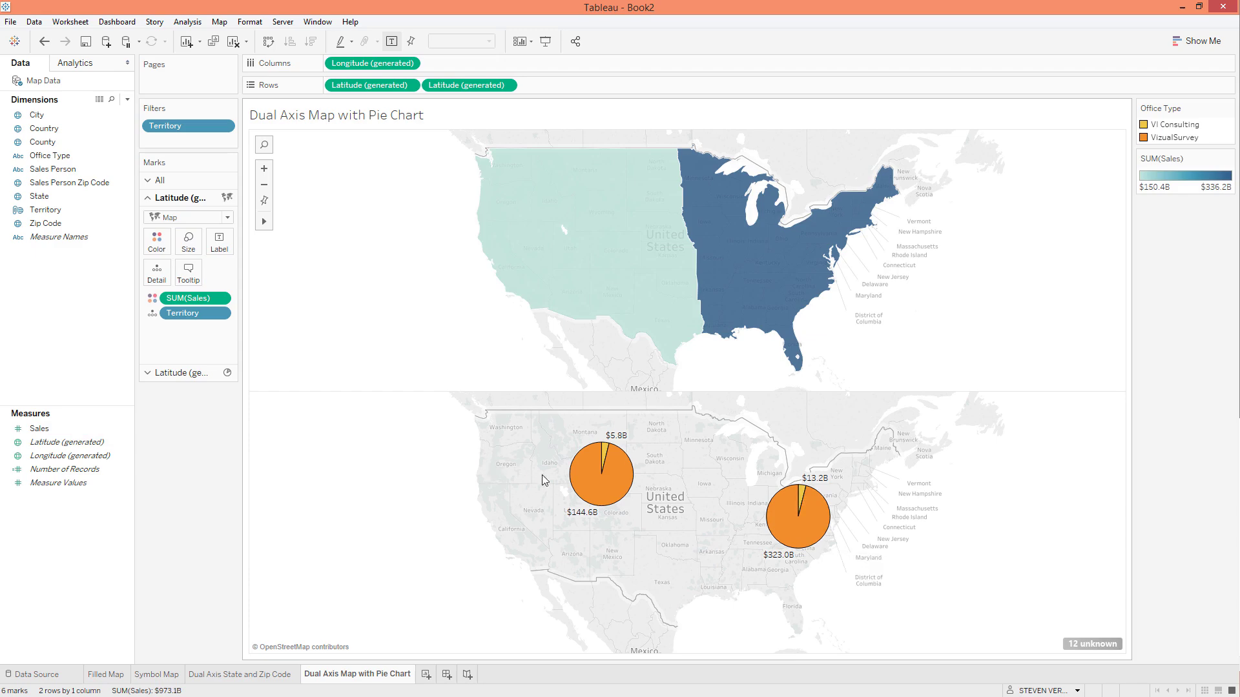
Step: Combine the territory map and the pie chart map into one dual-axis map
{"action": "left_click", "coordinate": [505, 90]}
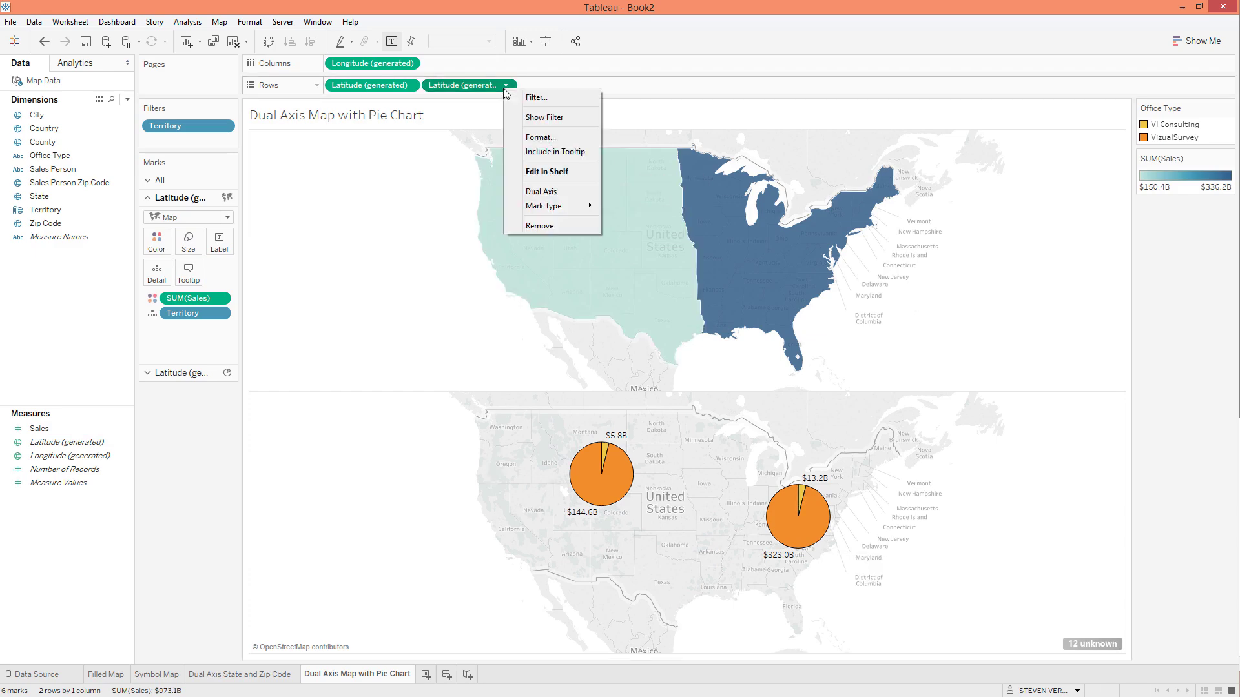
{"action": "left_click", "coordinate": [547, 191]}
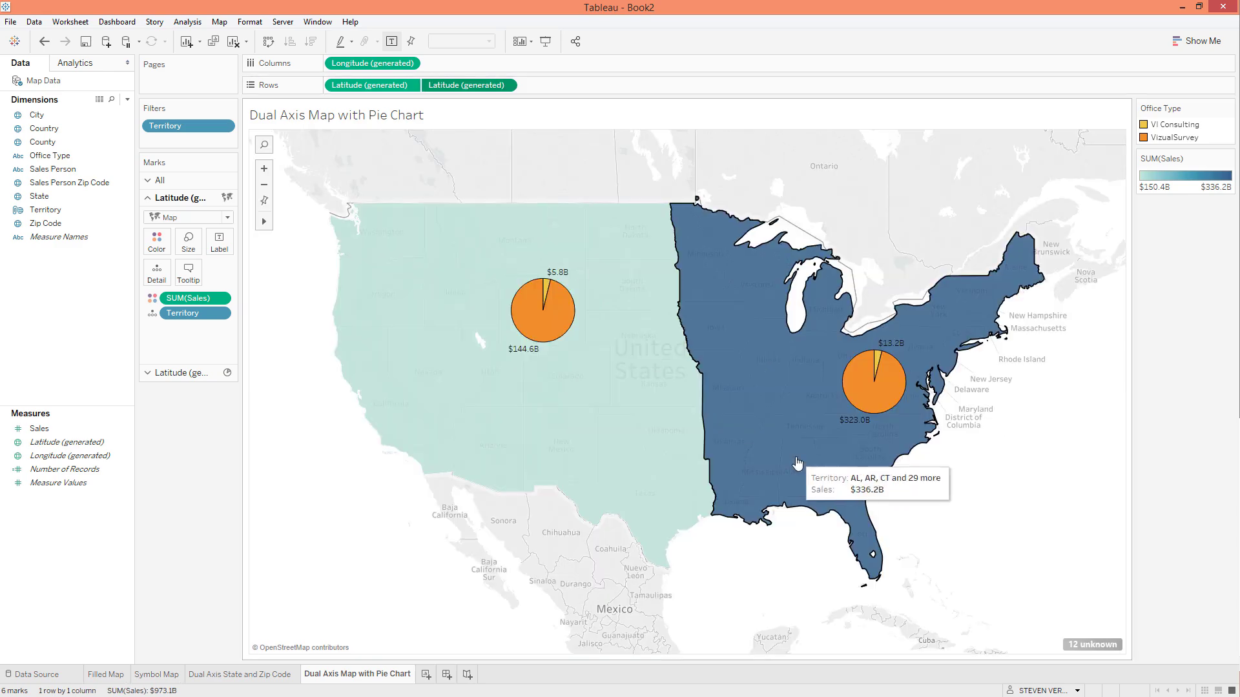
{"action": "mouse_move", "coordinate": [582, 358]}
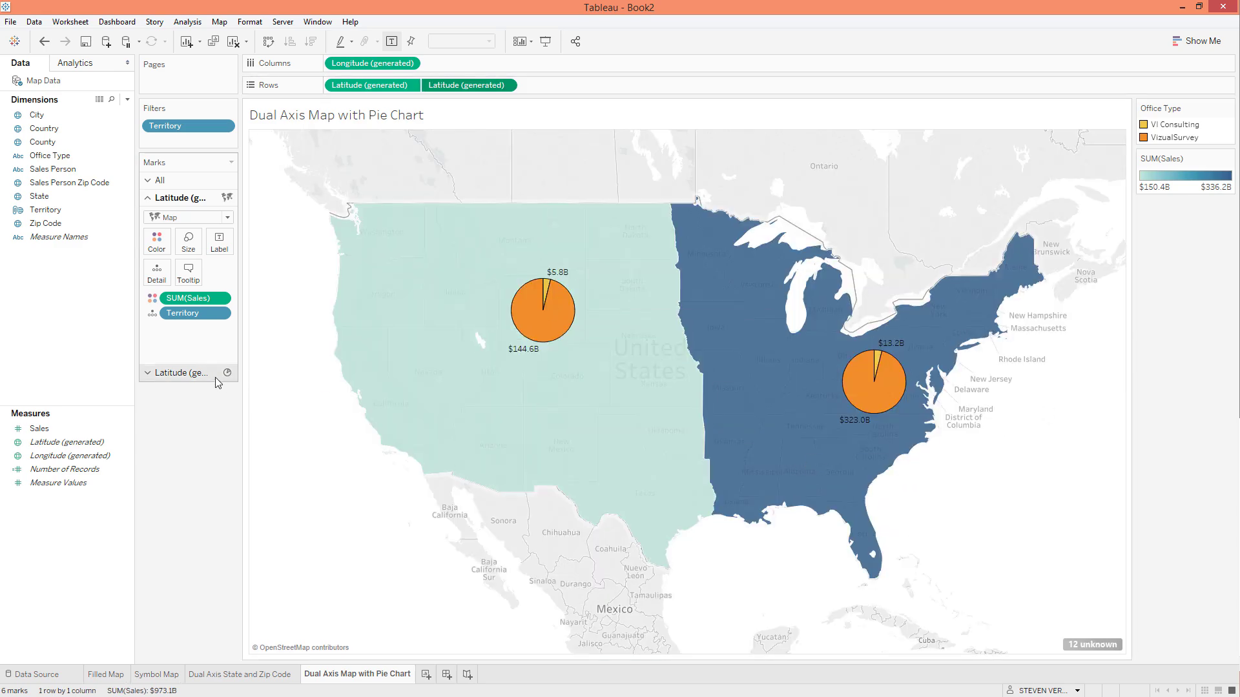
Step: Enlarge the pies on the combined map a little more, close to the maximum size
{"action": "left_click", "coordinate": [181, 373]}
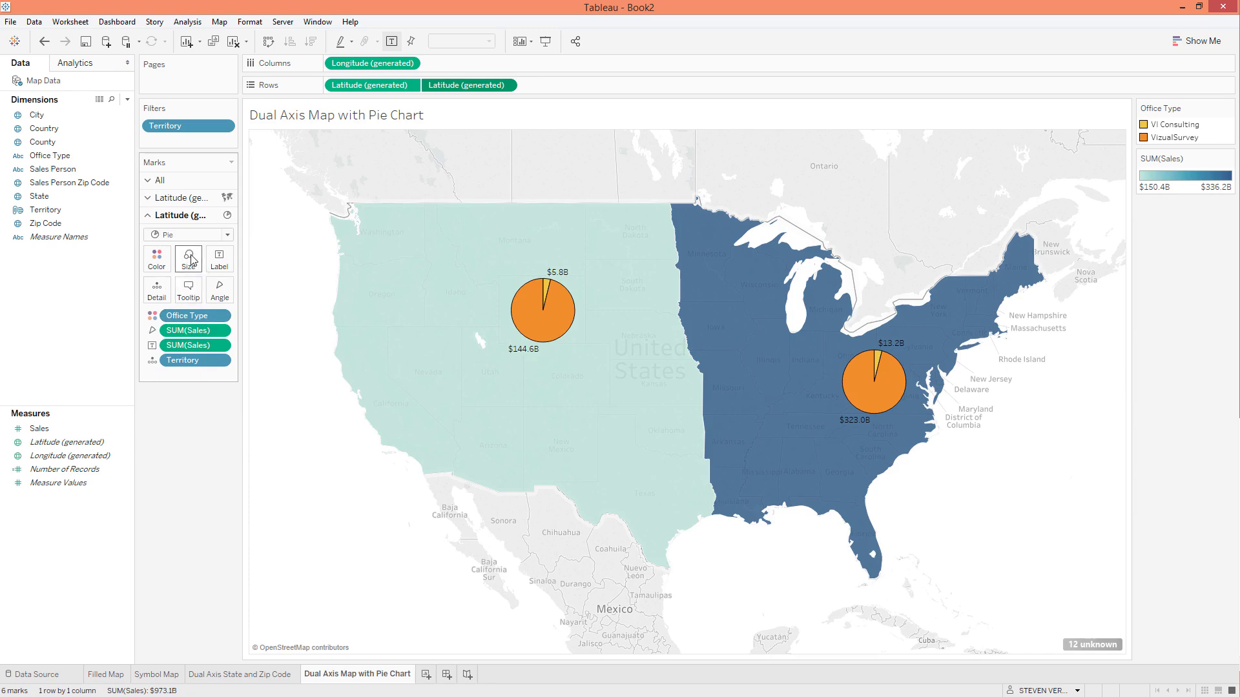
{"action": "left_click", "coordinate": [193, 258]}
{"action": "left_click", "coordinate": [291, 292]}
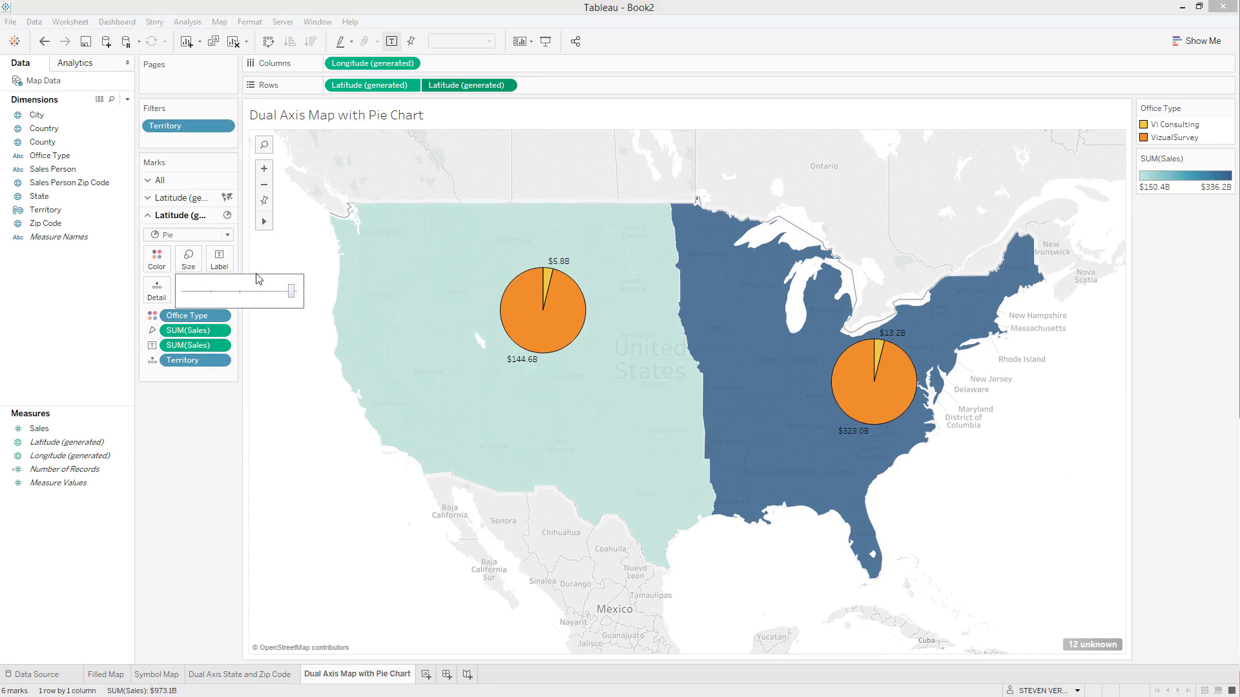
Step: Increase the font size of the pie labels and add Office Type to them
{"action": "left_click", "coordinate": [219, 258]}
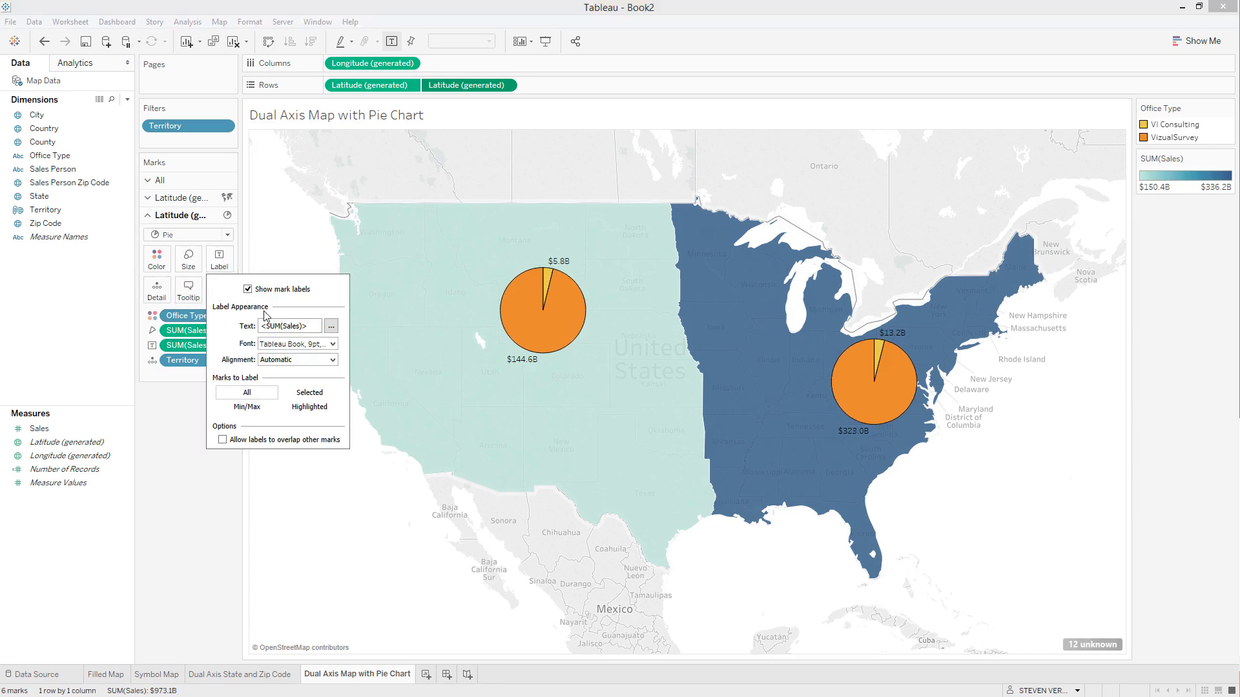
{"action": "left_click", "coordinate": [331, 344]}
{"action": "left_click", "coordinate": [290, 379]}
{"action": "left_click", "coordinate": [288, 464]}
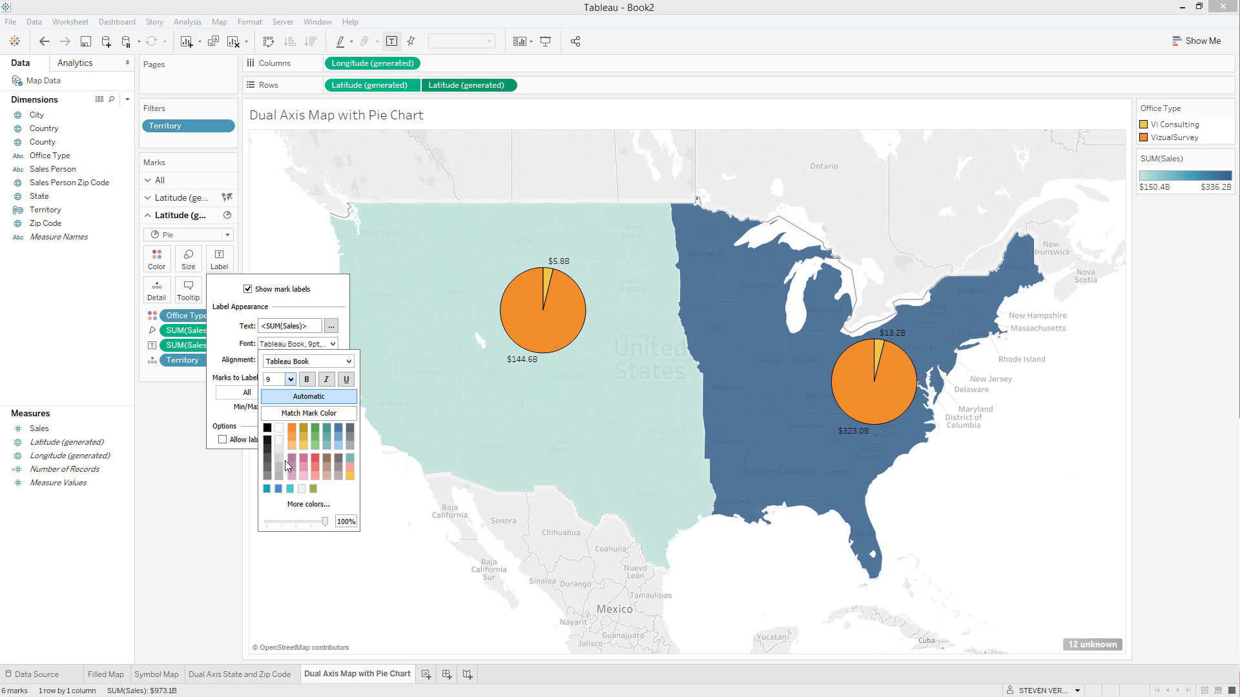
{"action": "left_click", "coordinate": [218, 504]}
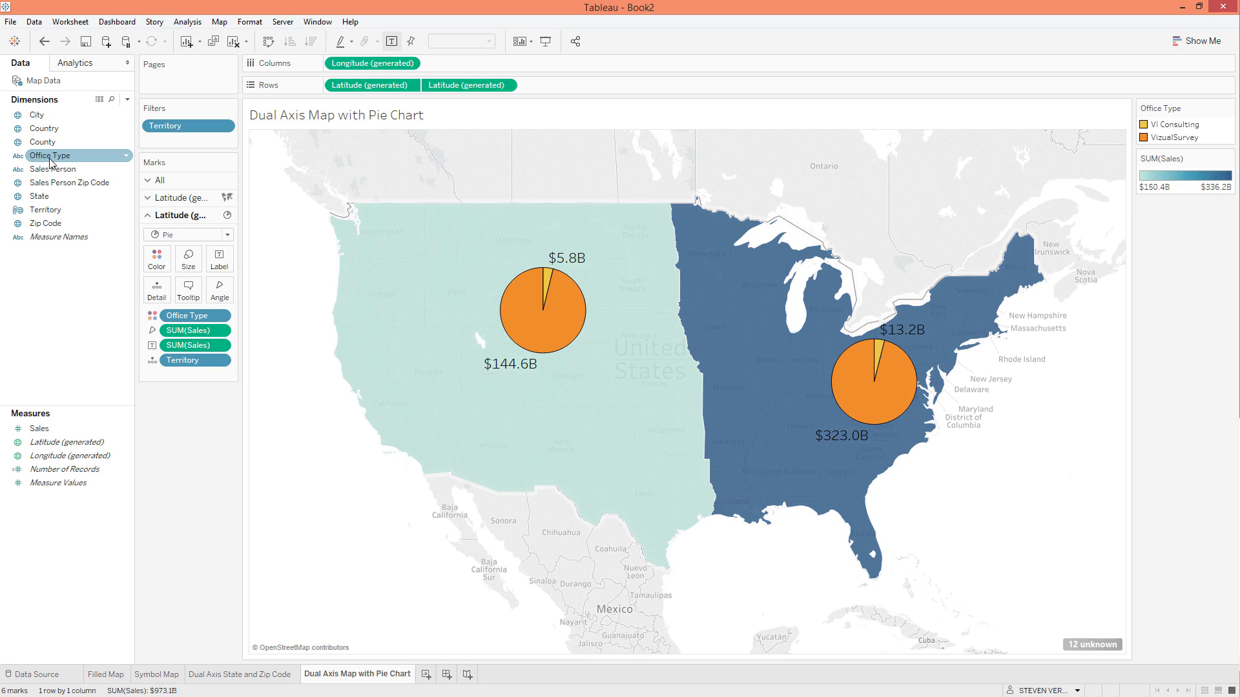
{"action": "left_click_drag", "start_coordinate": [50, 161], "coordinate": [224, 268]}
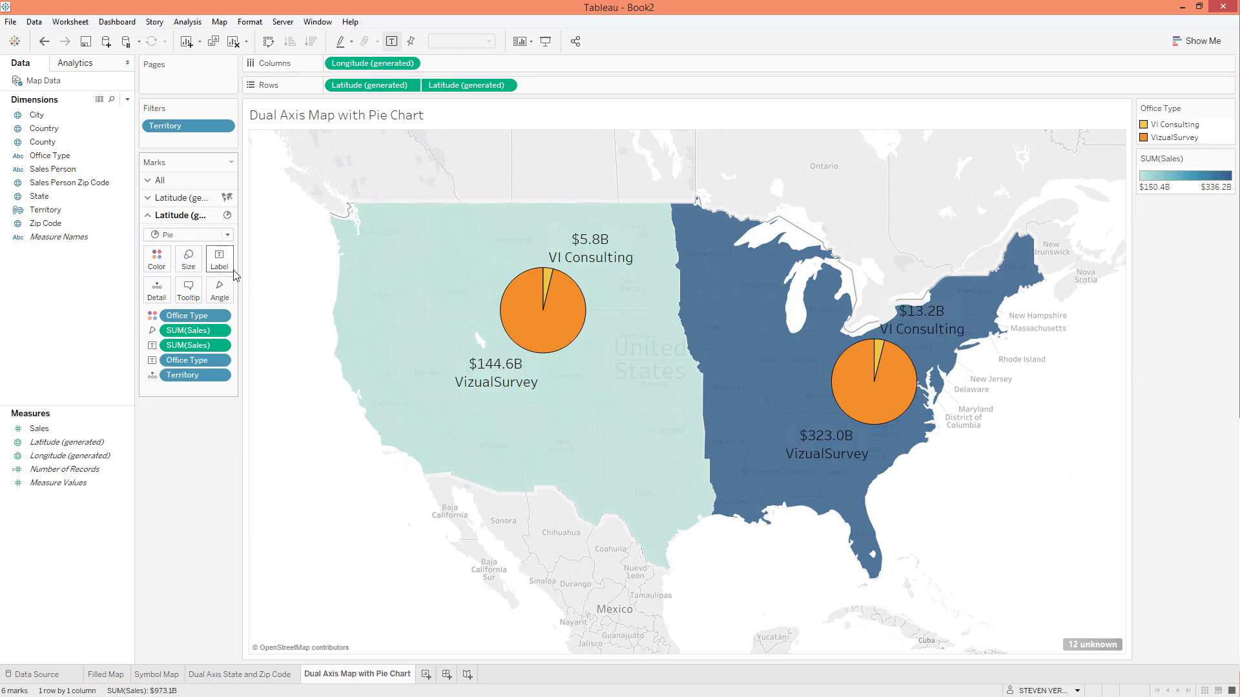
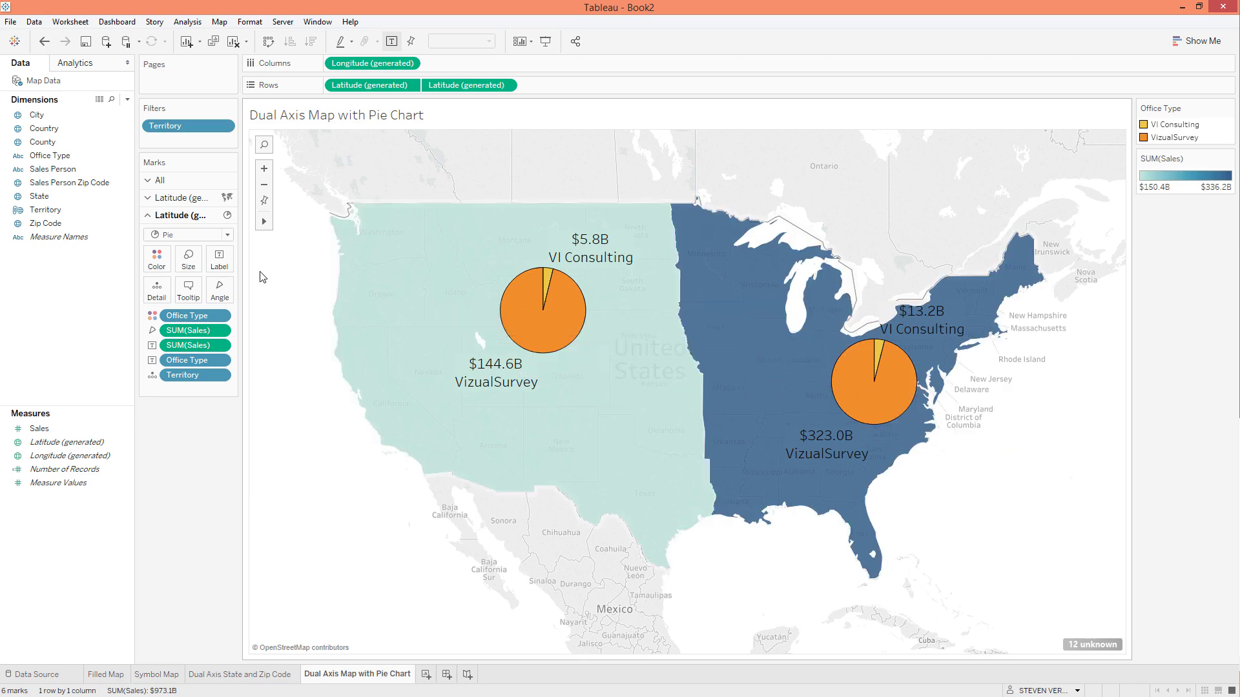
{"action": "left_click", "coordinate": [227, 235]}
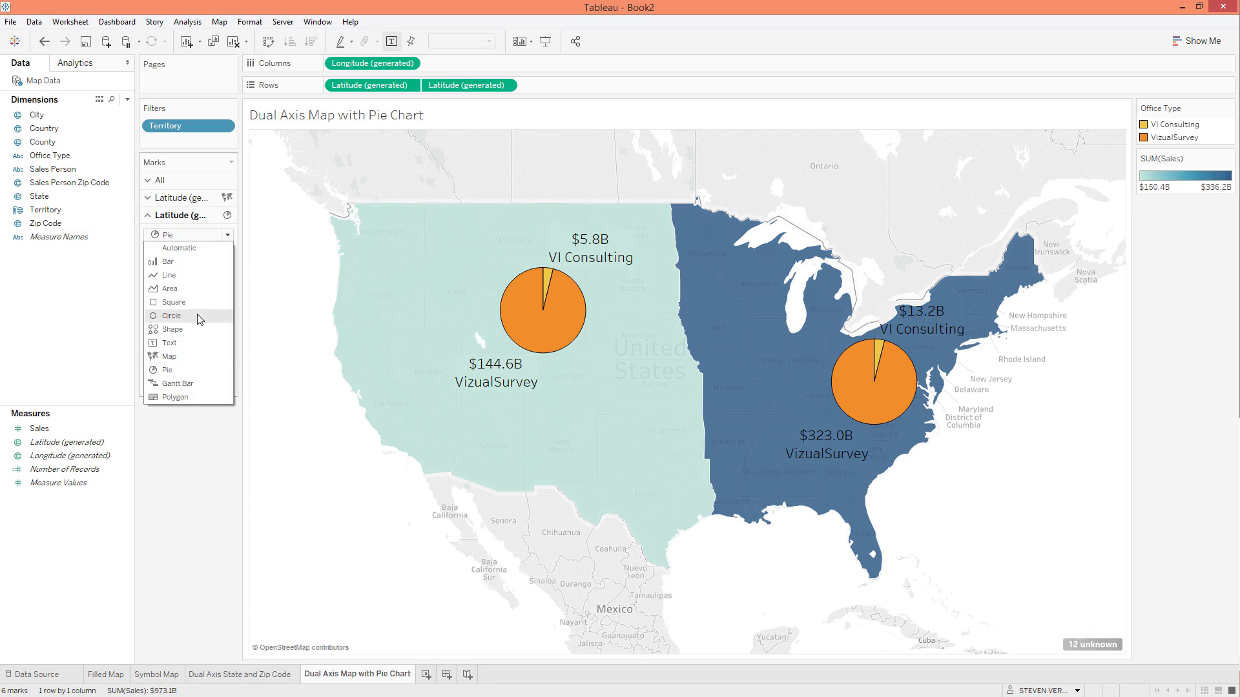
{"action": "left_click", "coordinate": [207, 451]}
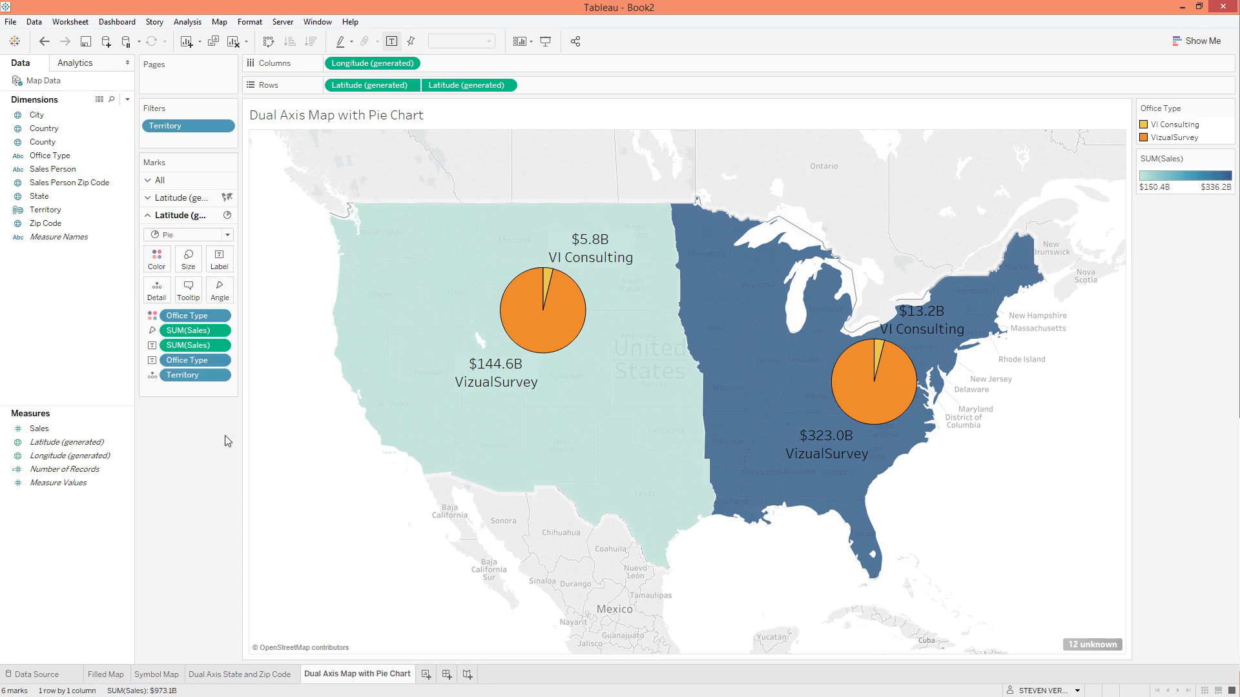
Step: Create a new worksheet named Dual Axis Custom Map
{"action": "left_click", "coordinate": [426, 675]}
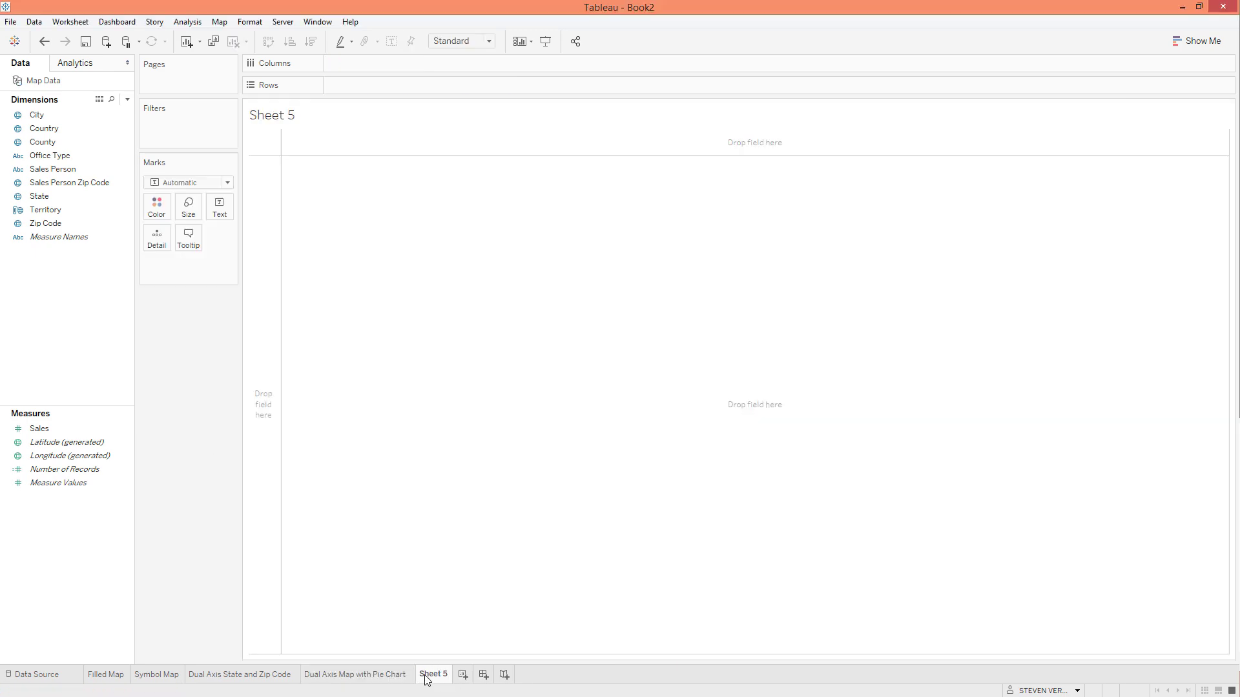
{"action": "double_click", "coordinate": [426, 675]}
{"action": "key", "text": "BackSpace"}
{"action": "type", "text": "Dual Axis Custom Map"}
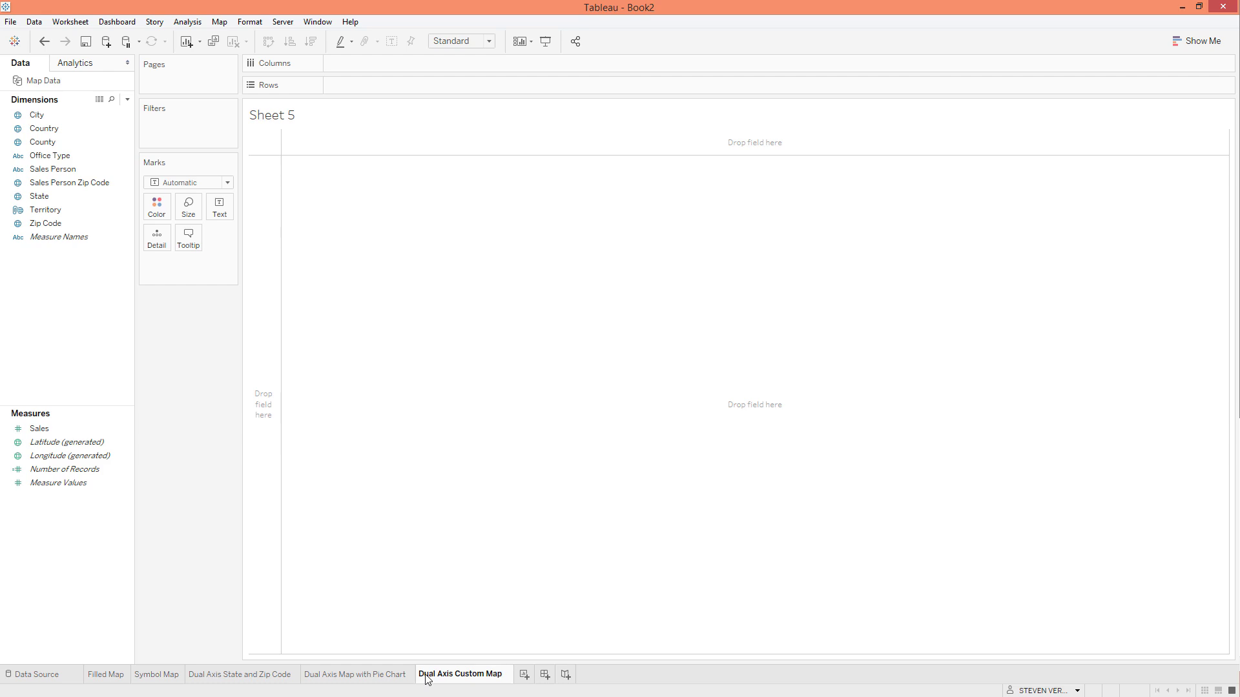
{"action": "key", "text": "Return"}
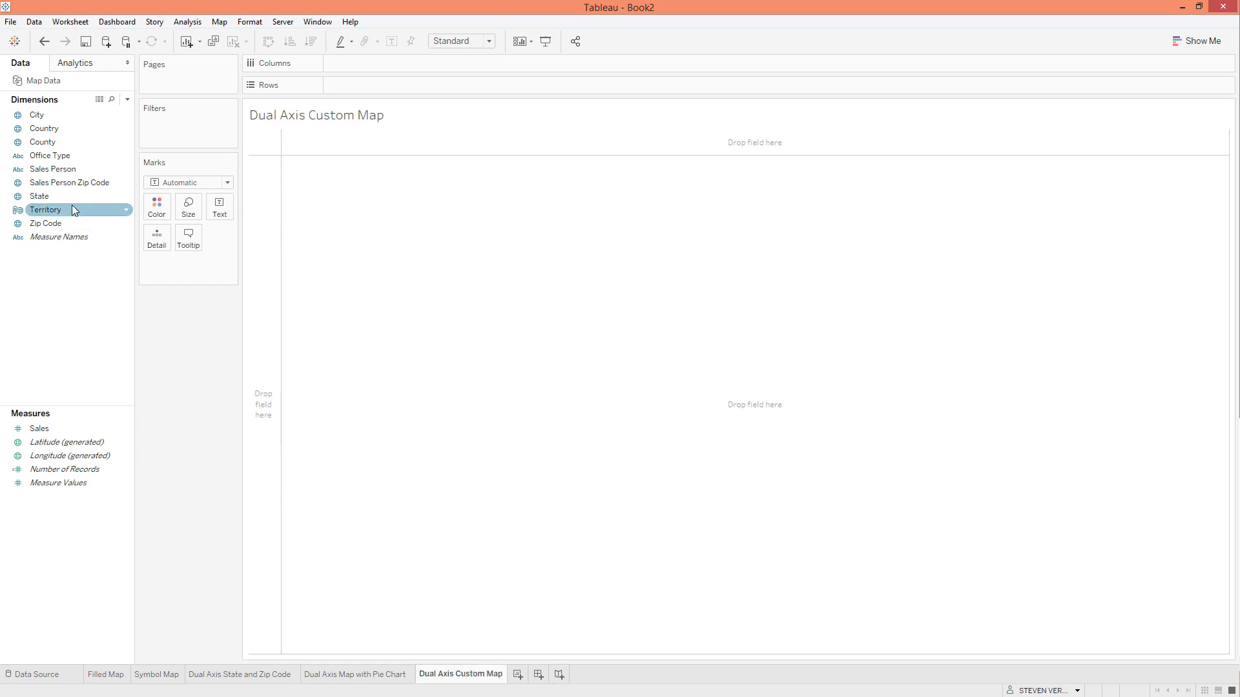
Step: Filter the new worksheet by Office Type to keep only VI Consulting
{"action": "left_click", "coordinate": [40, 196]}
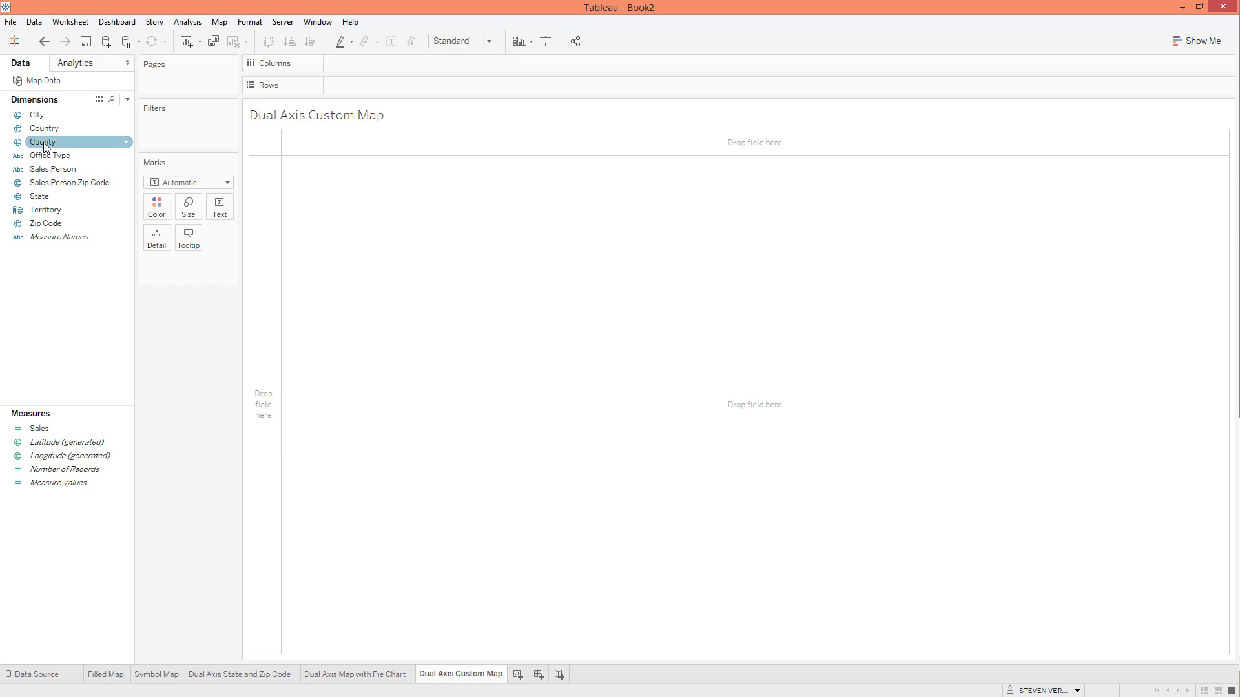
{"action": "left_click_drag", "start_coordinate": [48, 157], "coordinate": [212, 133]}
{"action": "left_click", "coordinate": [497, 258]}
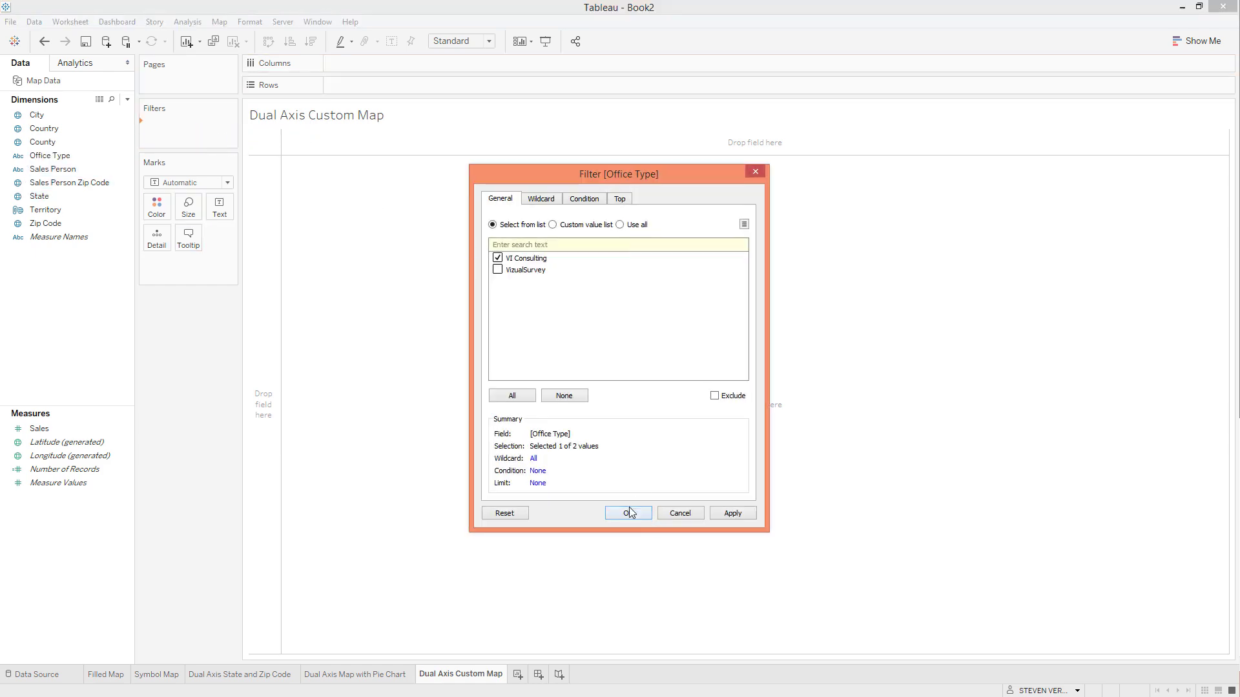
{"action": "left_click", "coordinate": [628, 513]}
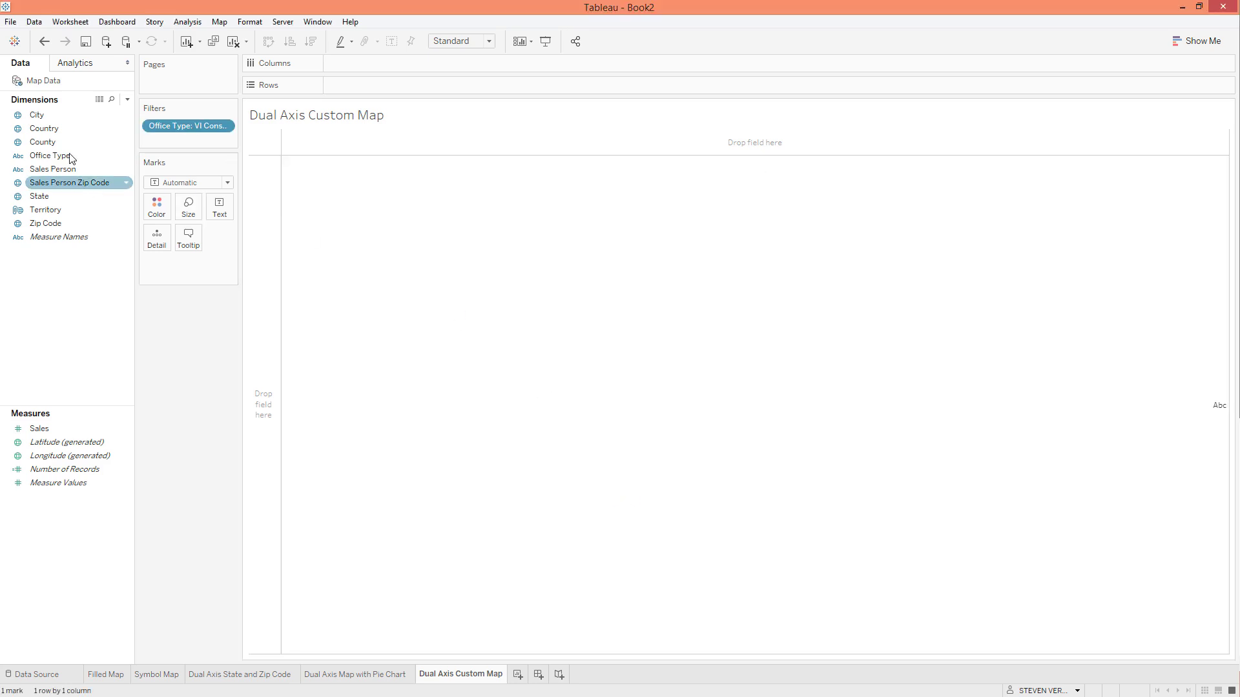
Step: Add a State filter that keeps only CA
{"action": "left_click", "coordinate": [59, 198]}
{"action": "left_click_drag", "start_coordinate": [60, 199], "coordinate": [177, 138]}
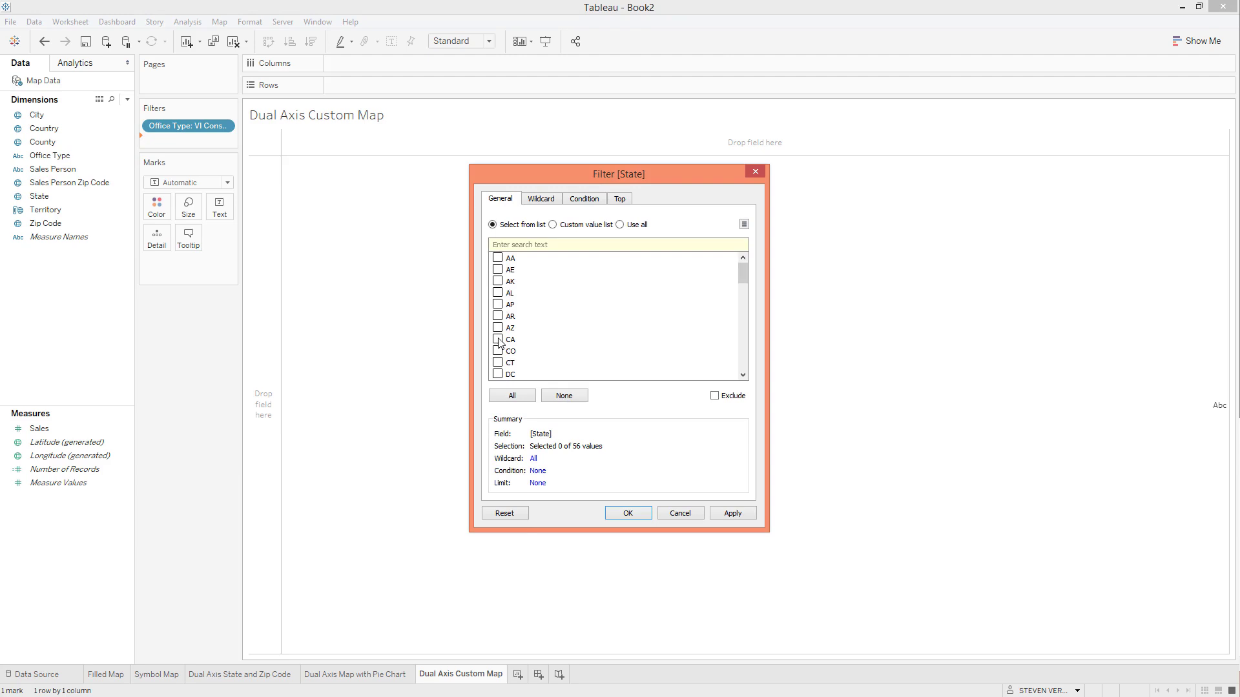
{"action": "left_click", "coordinate": [626, 513]}
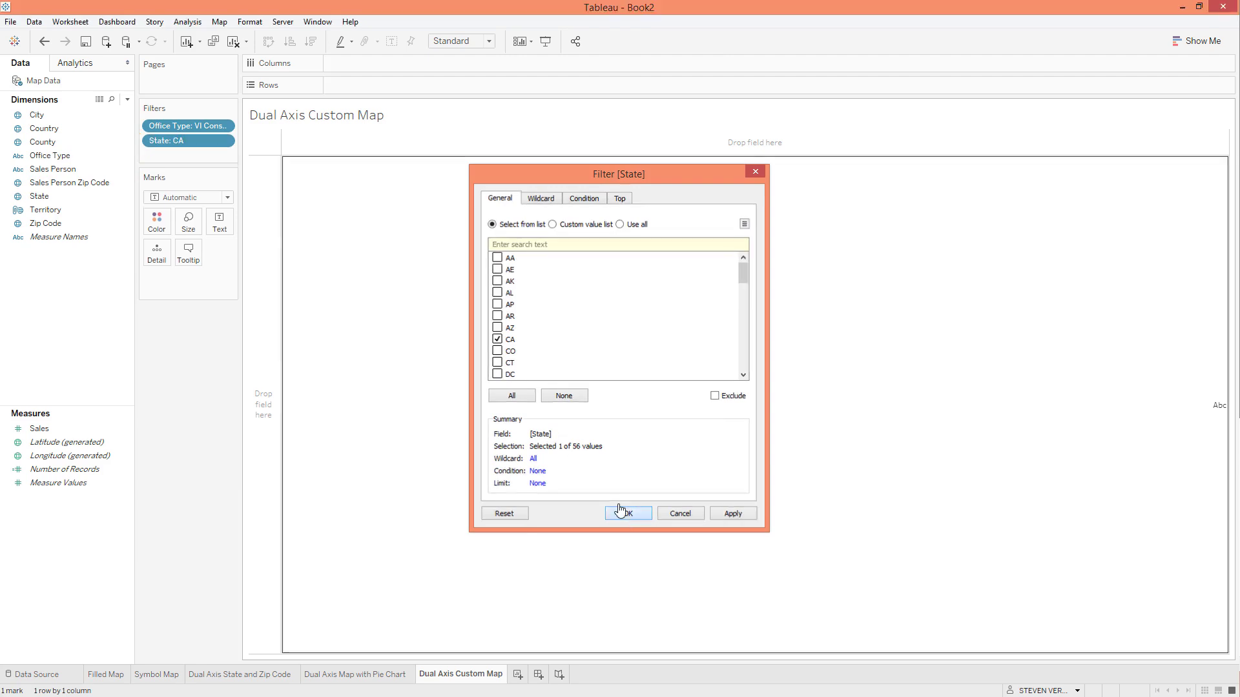
Step: Add a County filter that keeps only Los Angeles County
{"action": "left_click_drag", "start_coordinate": [71, 183], "coordinate": [179, 153]}
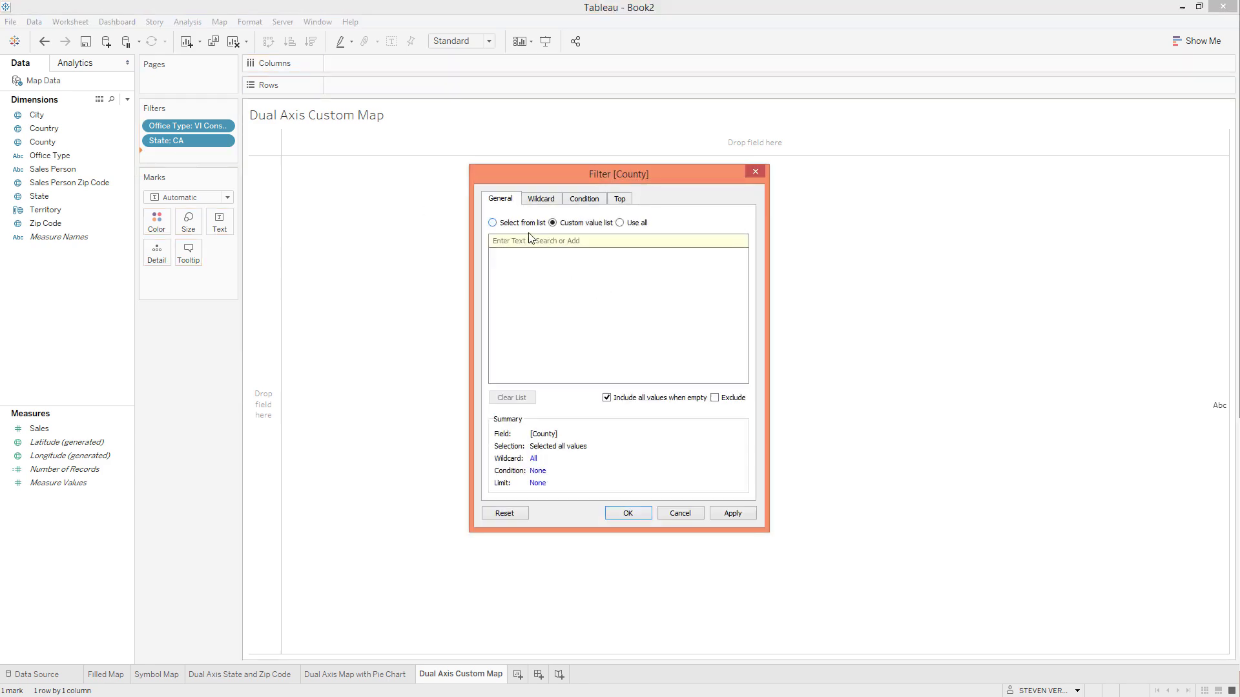
{"action": "left_click", "coordinate": [564, 396]}
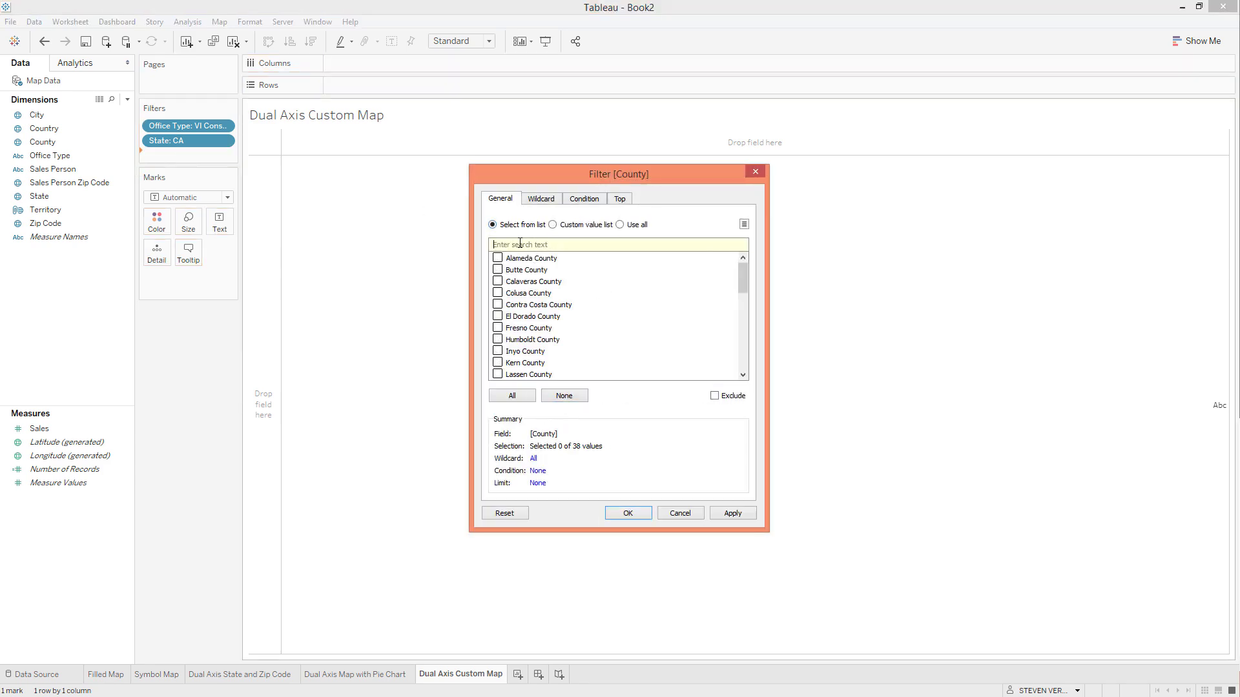
{"action": "left_click", "coordinate": [520, 243]}
{"action": "type", "text": "los a"}
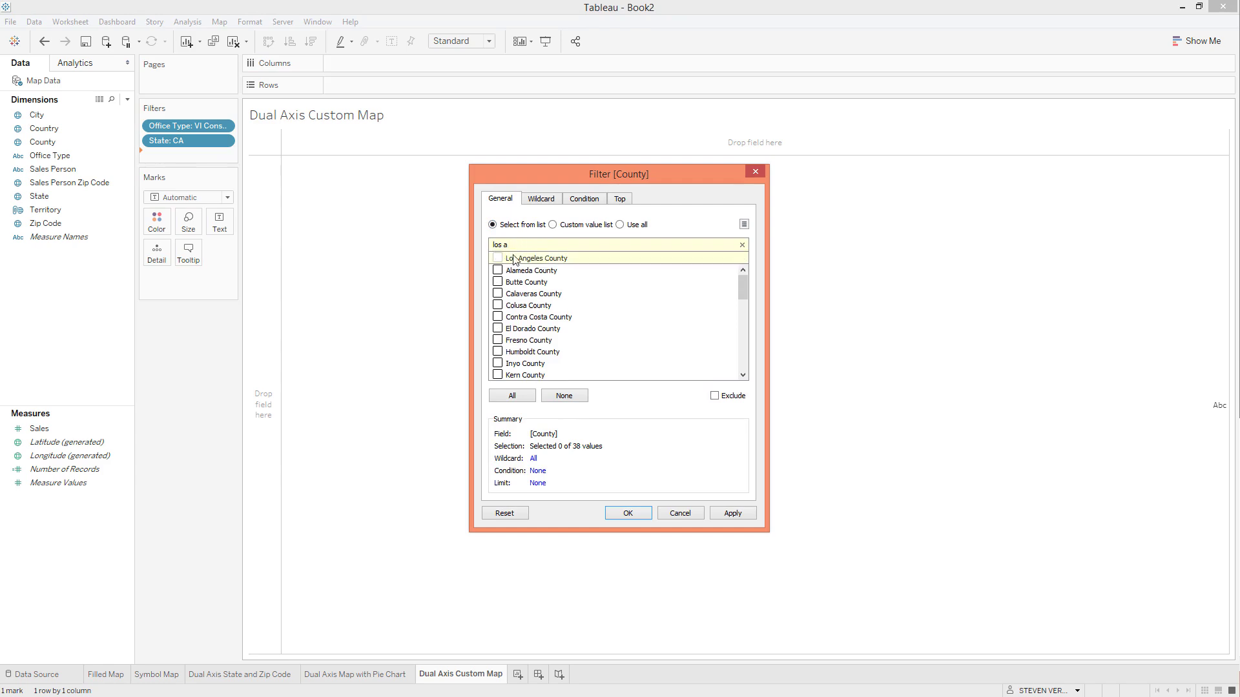
{"action": "left_click", "coordinate": [498, 258]}
{"action": "left_click", "coordinate": [628, 513]}
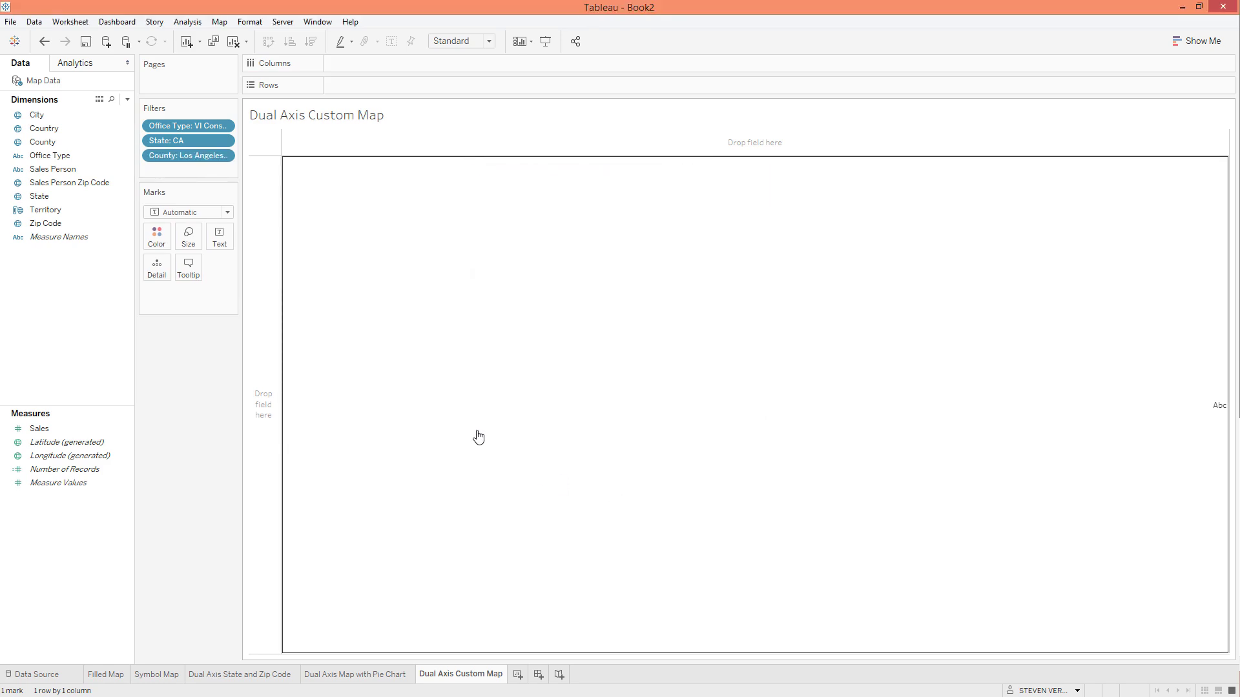
Step: Plot the Zip Code field on the map and enlarge its marks
{"action": "left_click", "coordinate": [63, 224]}
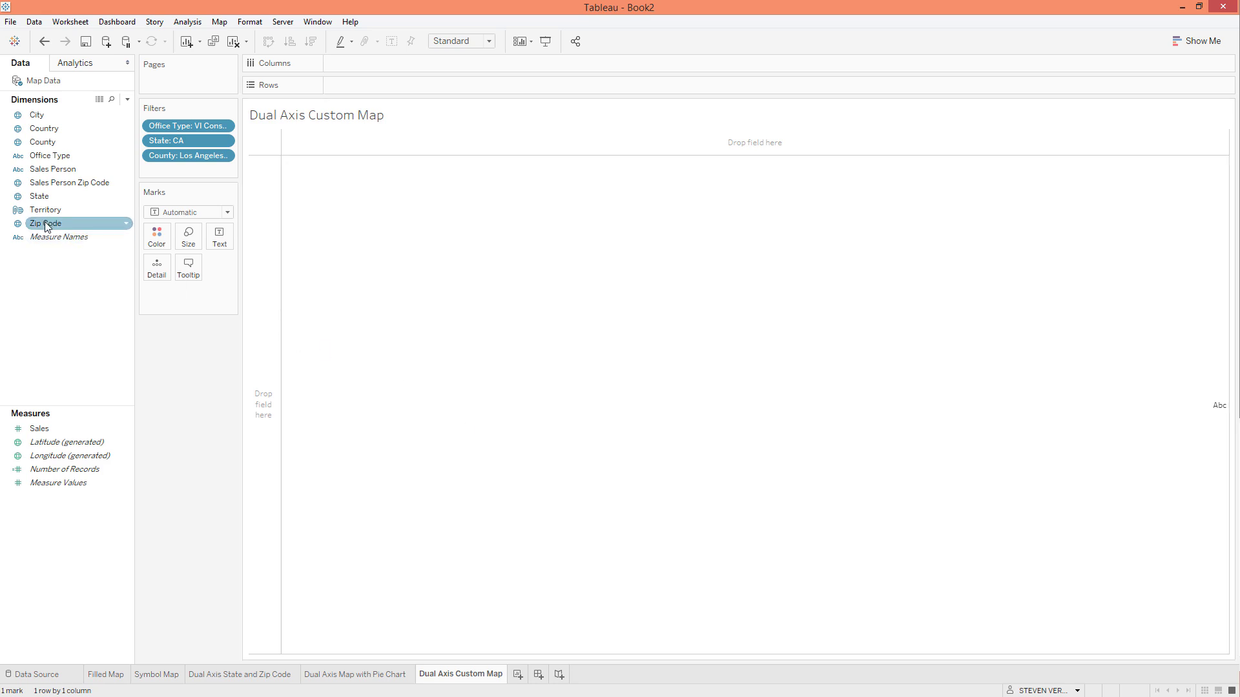
{"action": "double_click", "coordinate": [46, 225]}
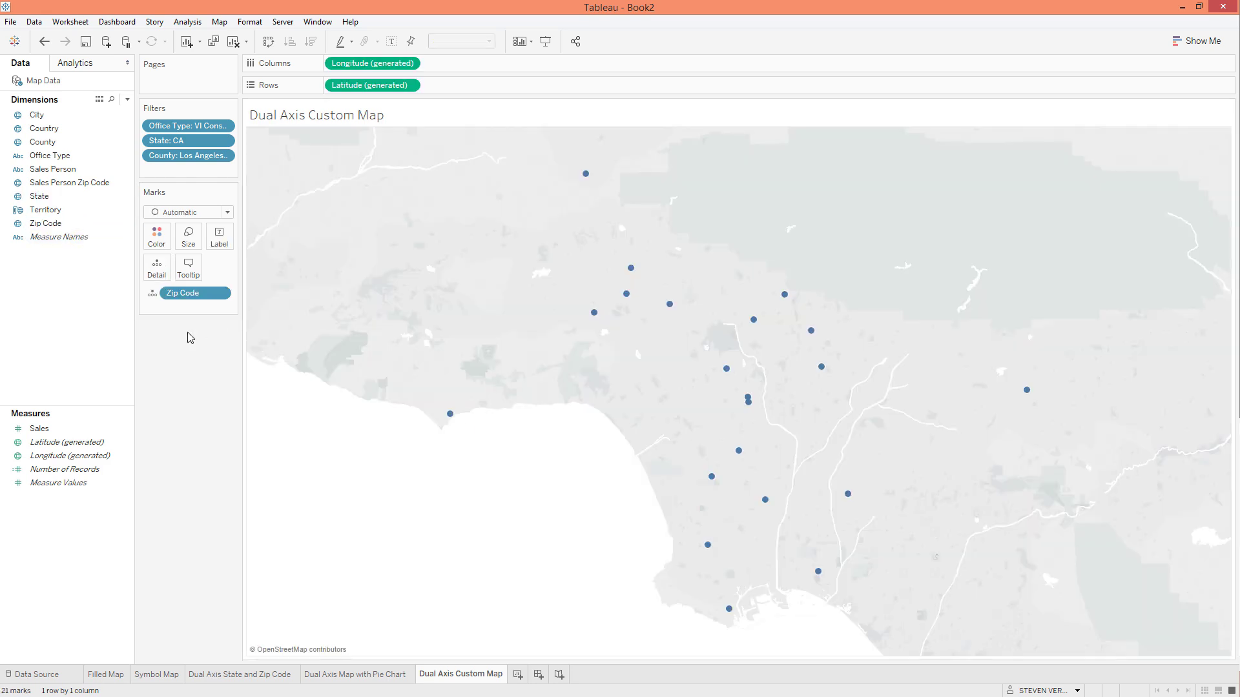
{"action": "left_click", "coordinate": [200, 244]}
{"action": "left_click", "coordinate": [230, 271]}
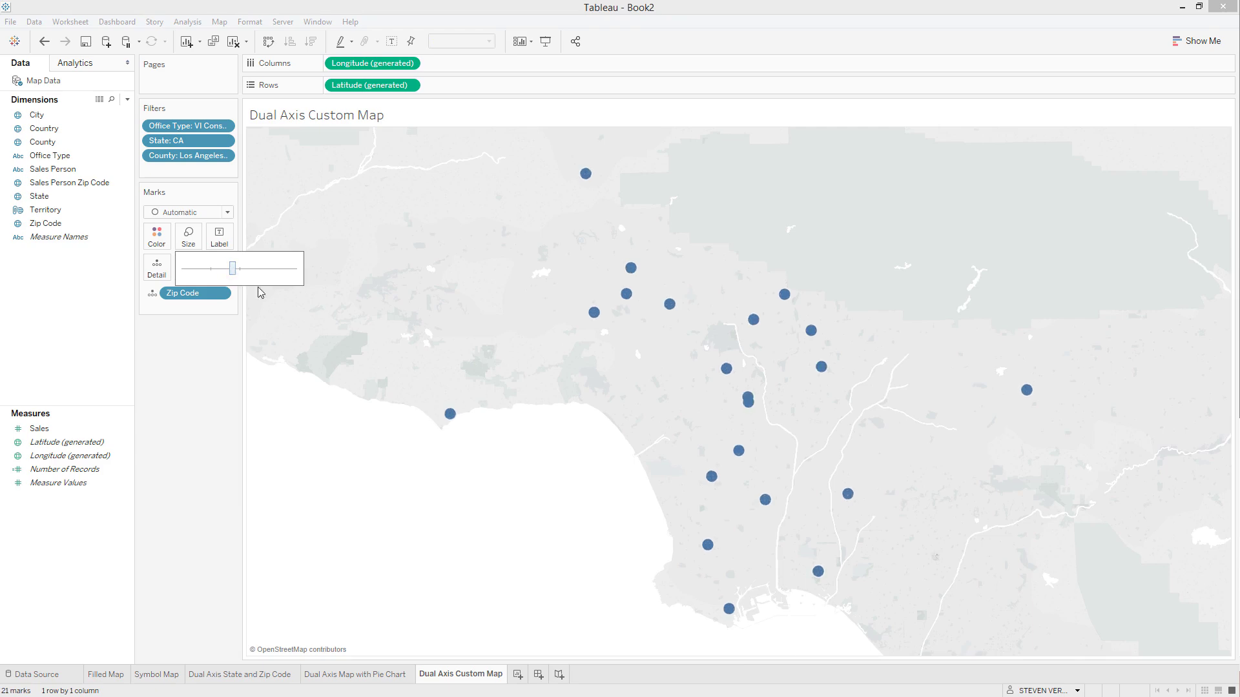
Step: Turn on the Streets and Highways and Place Names map layers and set the background style to Dark
{"action": "left_click", "coordinate": [226, 23]}
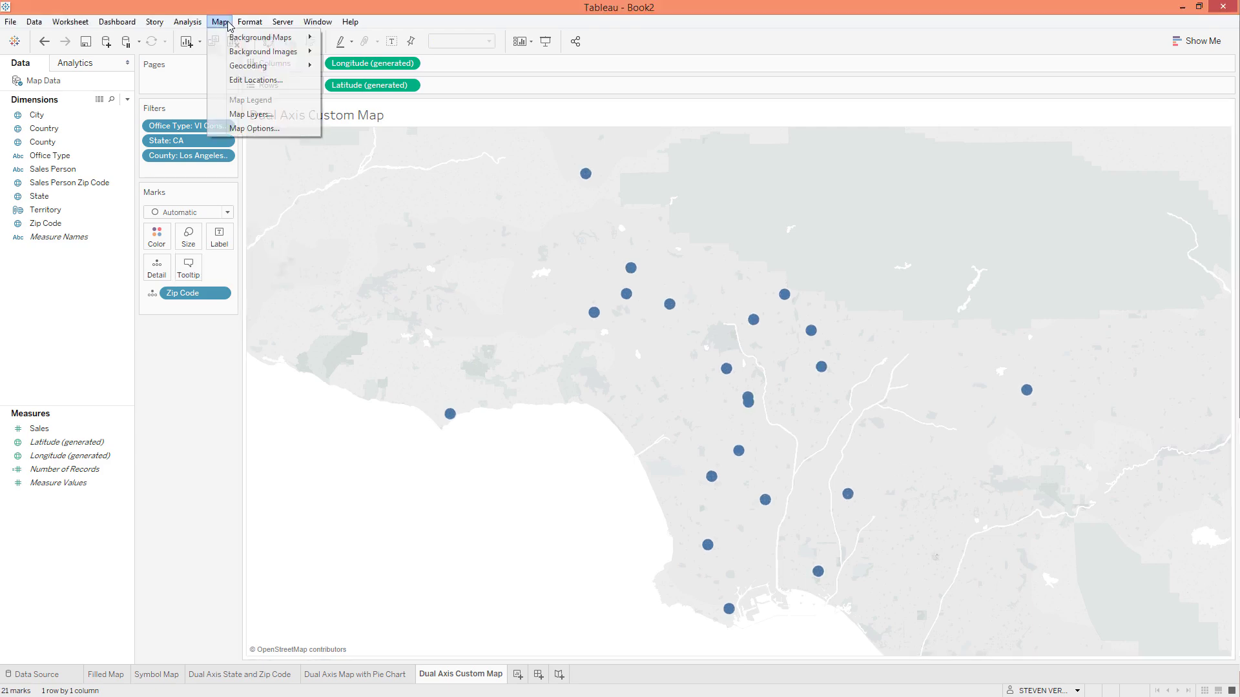
{"action": "left_click", "coordinate": [252, 114]}
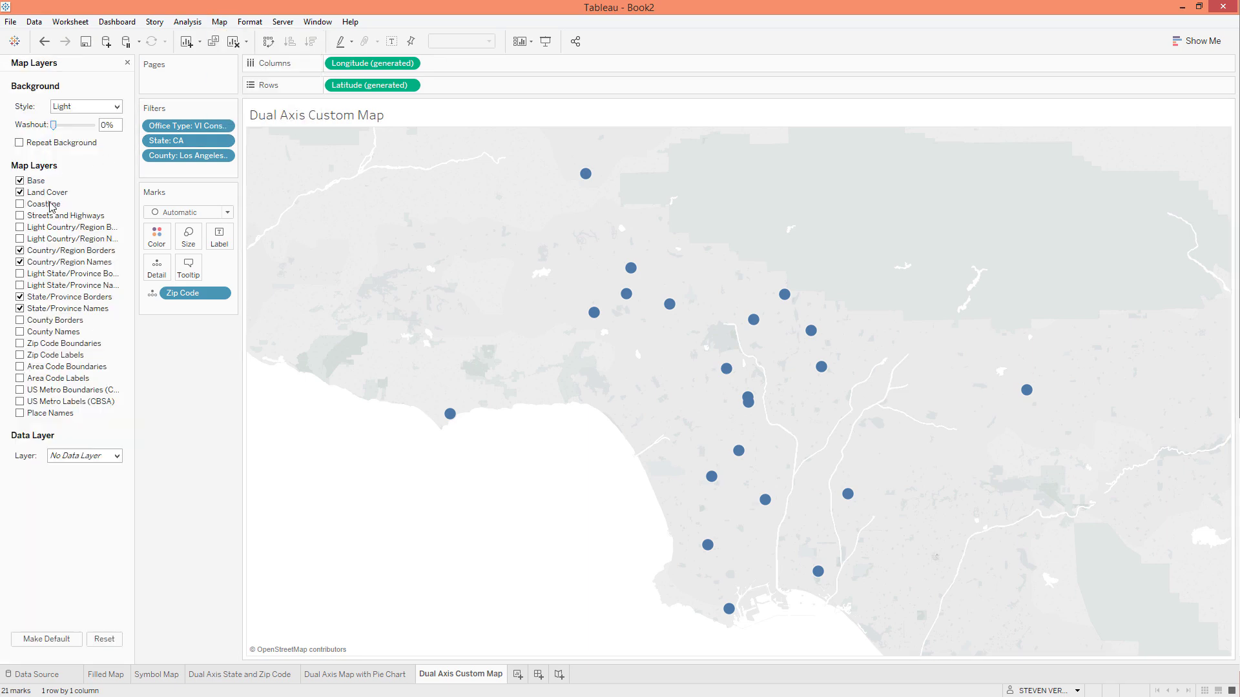
{"action": "left_click", "coordinate": [32, 412]}
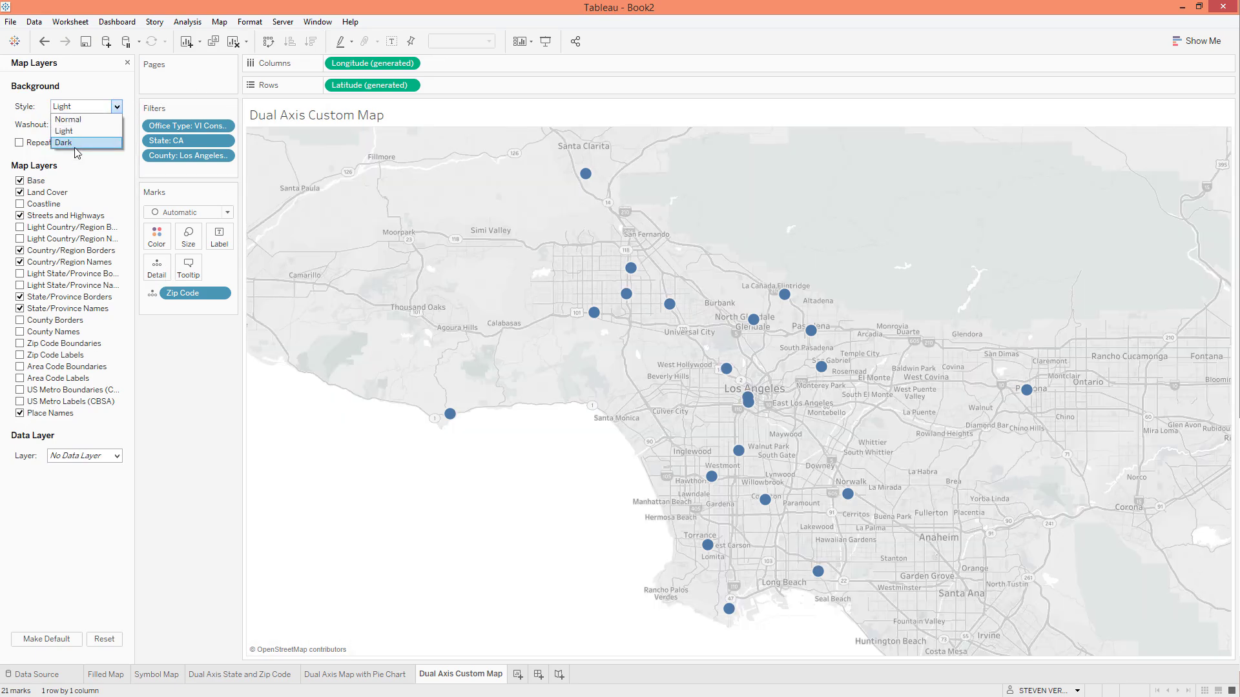
{"action": "left_click", "coordinate": [66, 143]}
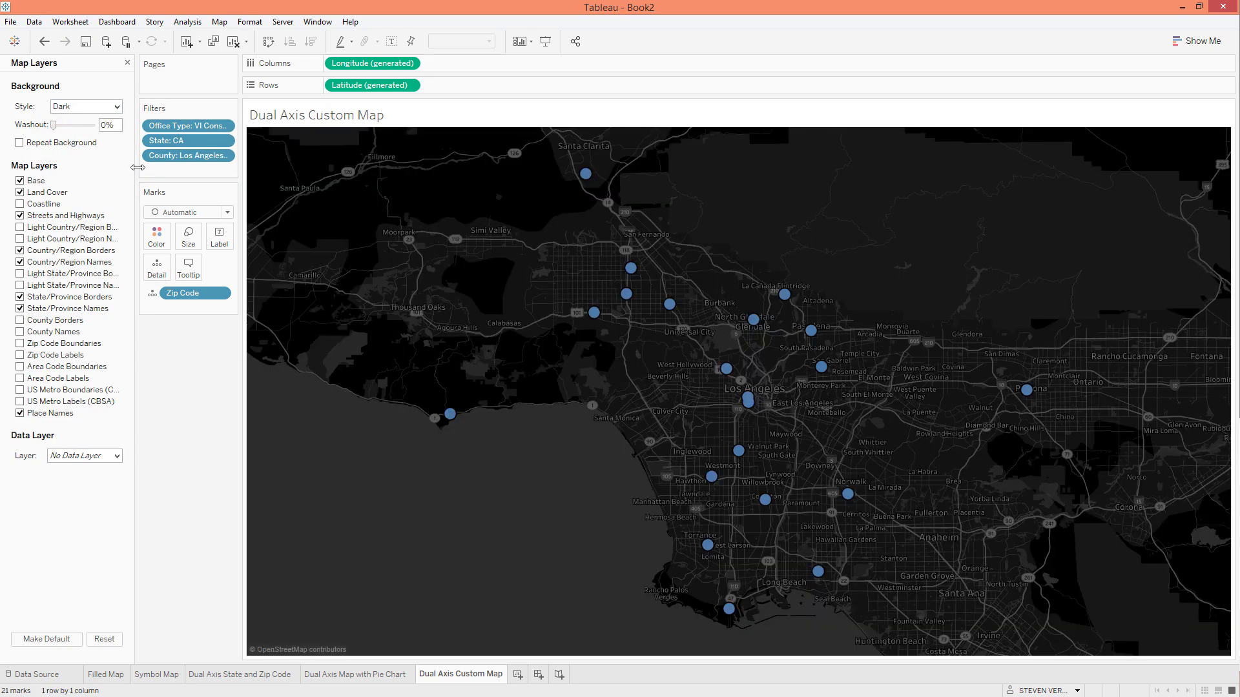
{"action": "left_click", "coordinate": [126, 64]}
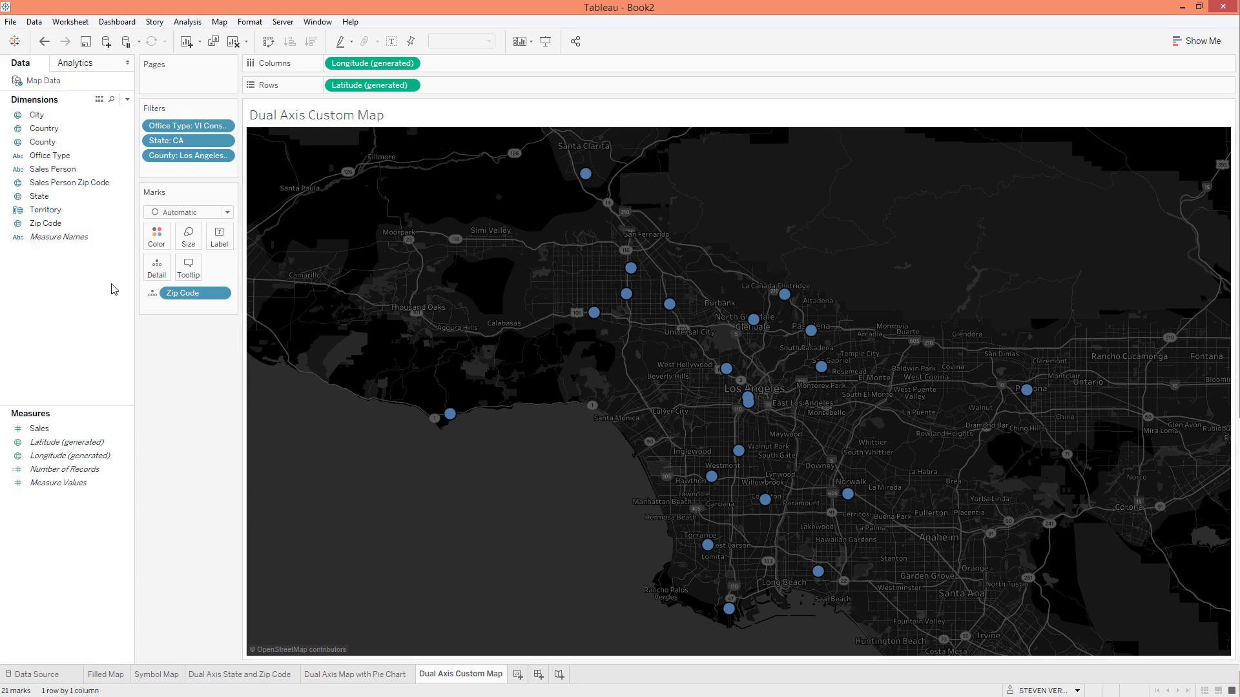
Step: Color the zip code marks by Sales and set their mark type to Circle
{"action": "left_click_drag", "start_coordinate": [39, 428], "coordinate": [151, 308]}
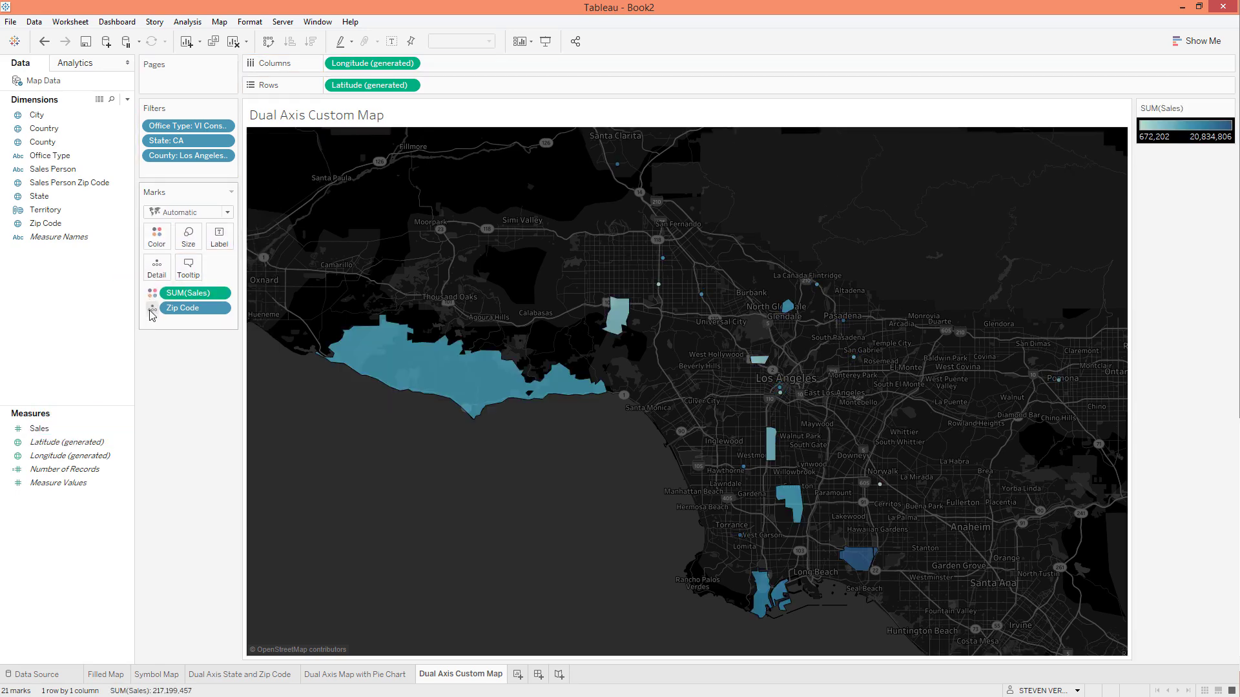
{"action": "left_click", "coordinate": [177, 216]}
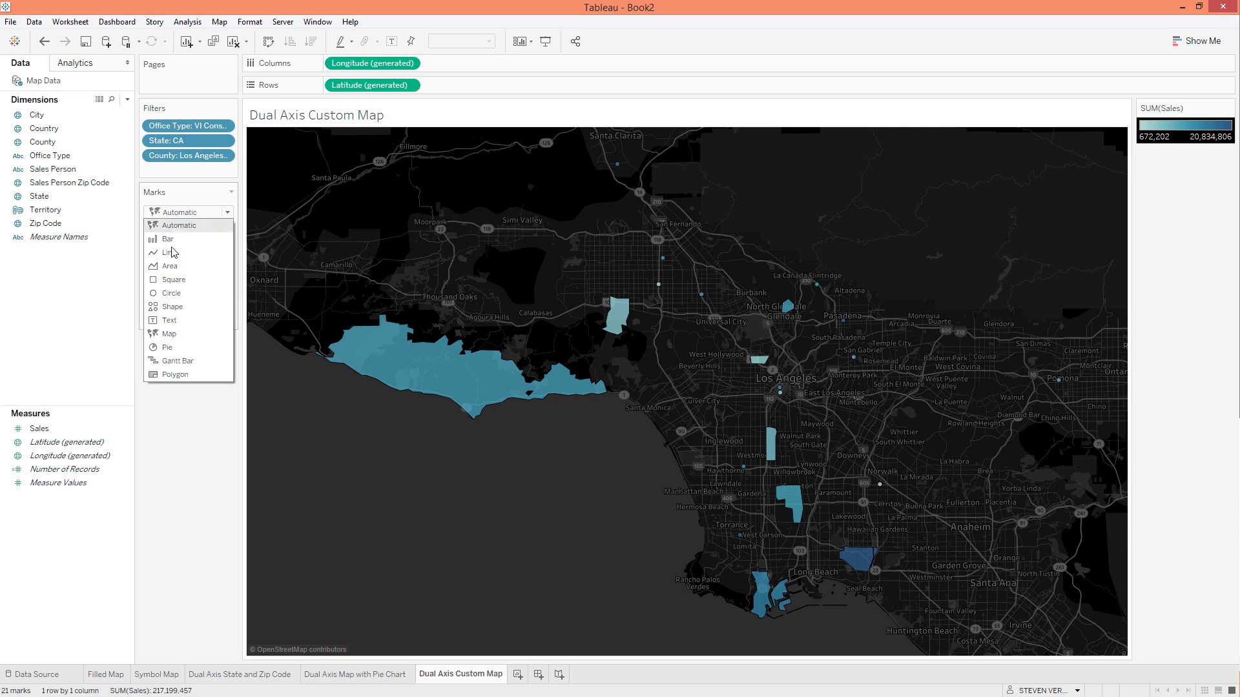
{"action": "left_click", "coordinate": [171, 294]}
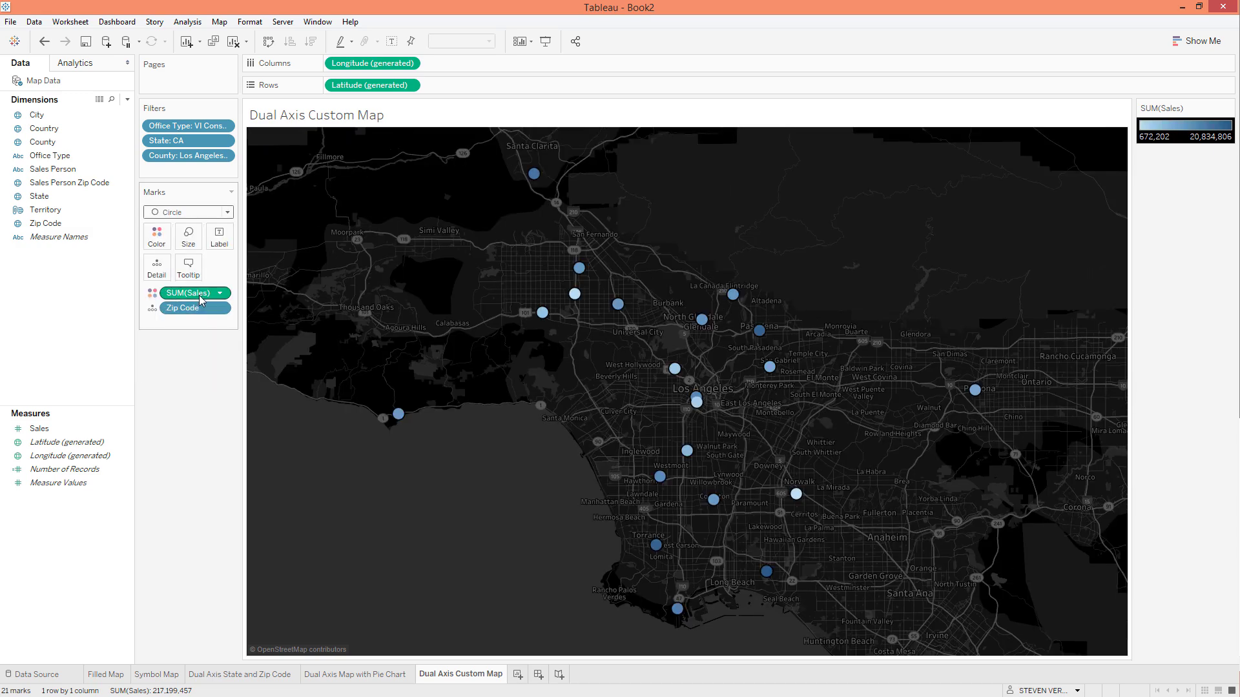
Step: Apply a Rank quick table calculation to the Sales color field and label the circles with that rank
{"action": "right_click", "coordinate": [197, 296]}
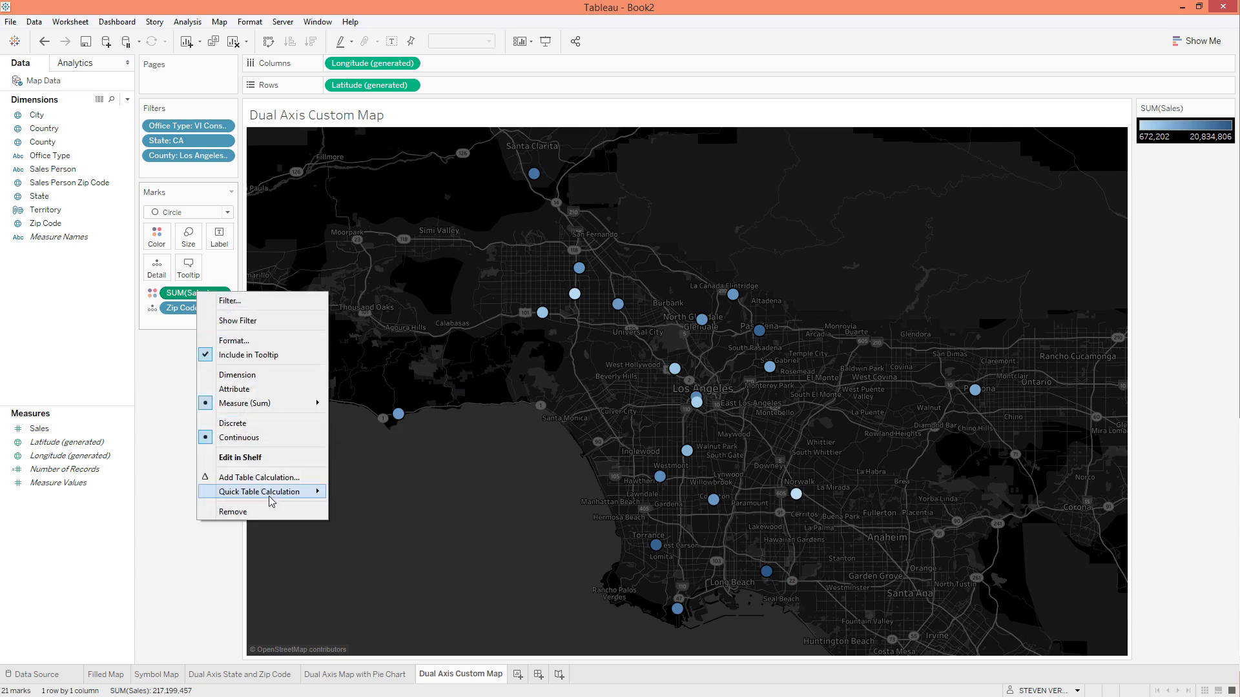
{"action": "mouse_move", "coordinate": [284, 495]}
{"action": "left_click", "coordinate": [370, 553]}
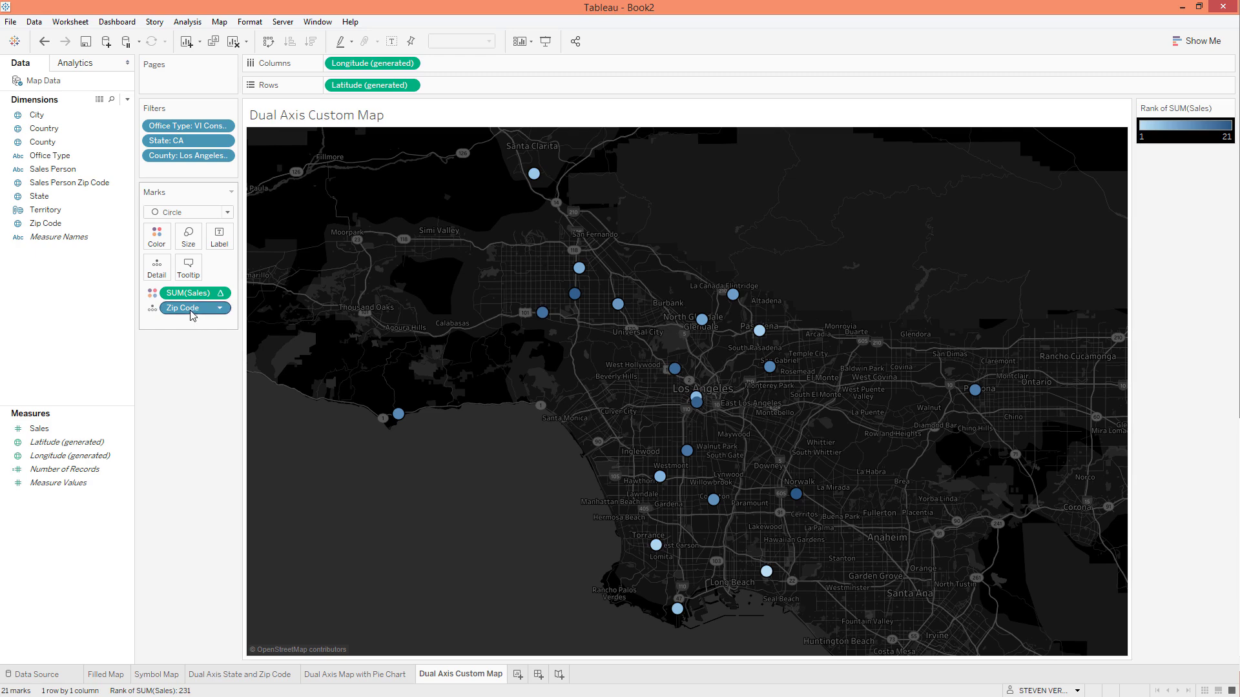
{"action": "left_click_drag", "start_coordinate": [192, 315], "coordinate": [215, 236]}
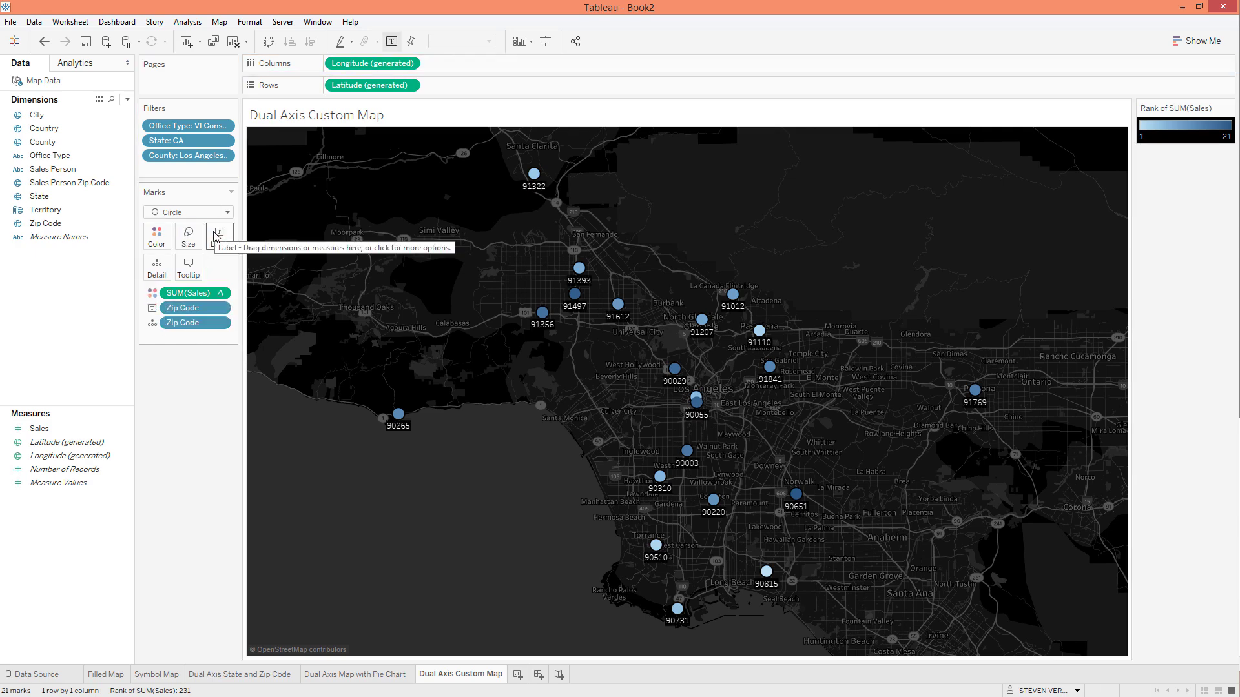
{"action": "left_click_drag", "start_coordinate": [192, 307], "coordinate": [222, 238]}
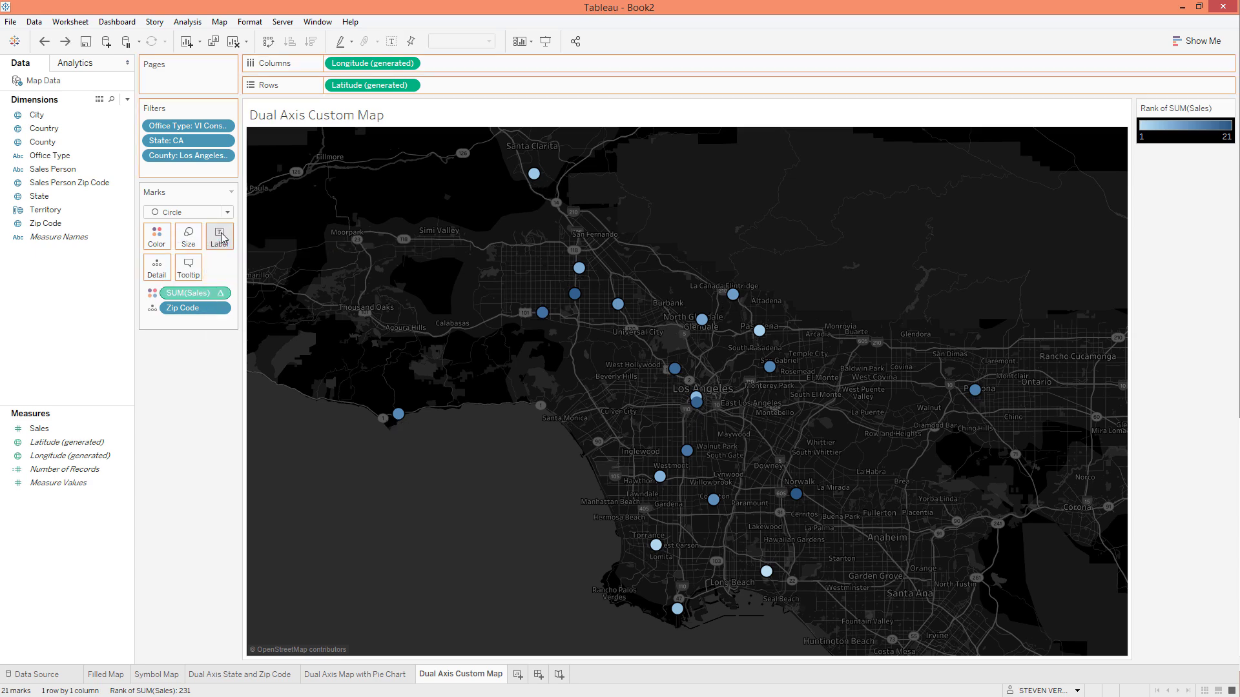
Step: Enlarge the circles and align their rank labels to Middle Center
{"action": "left_click", "coordinate": [188, 248]}
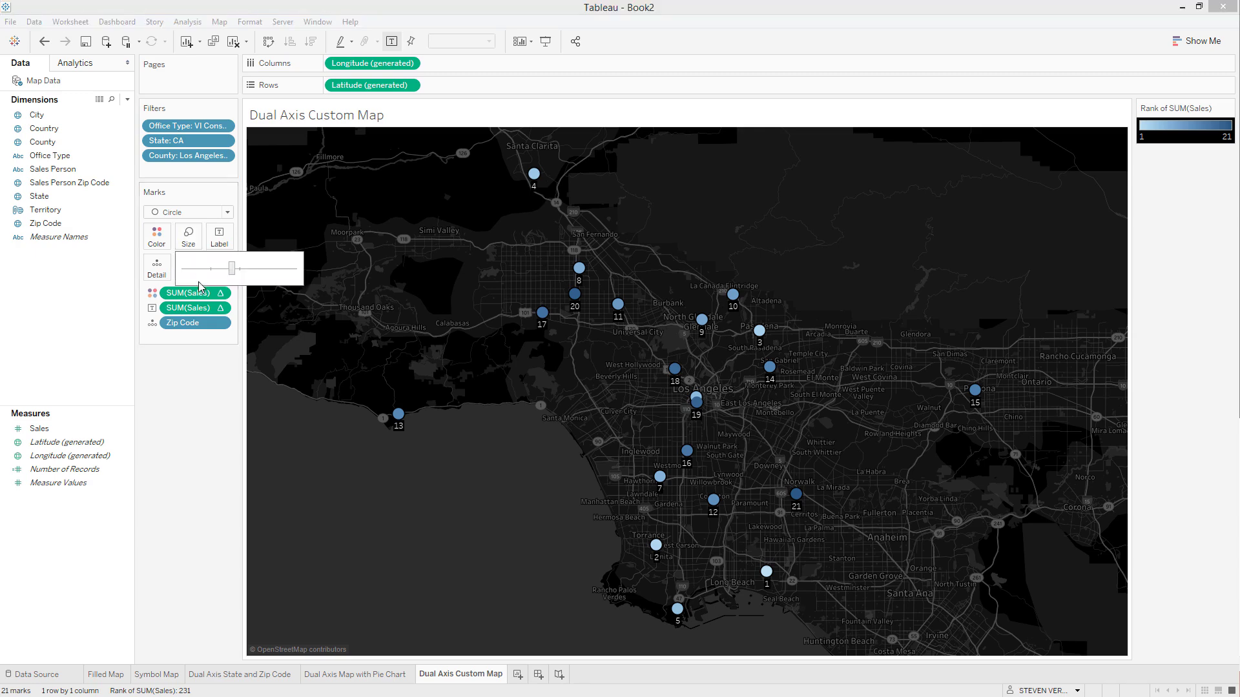
{"action": "left_click_drag", "start_coordinate": [244, 270], "coordinate": [271, 272]}
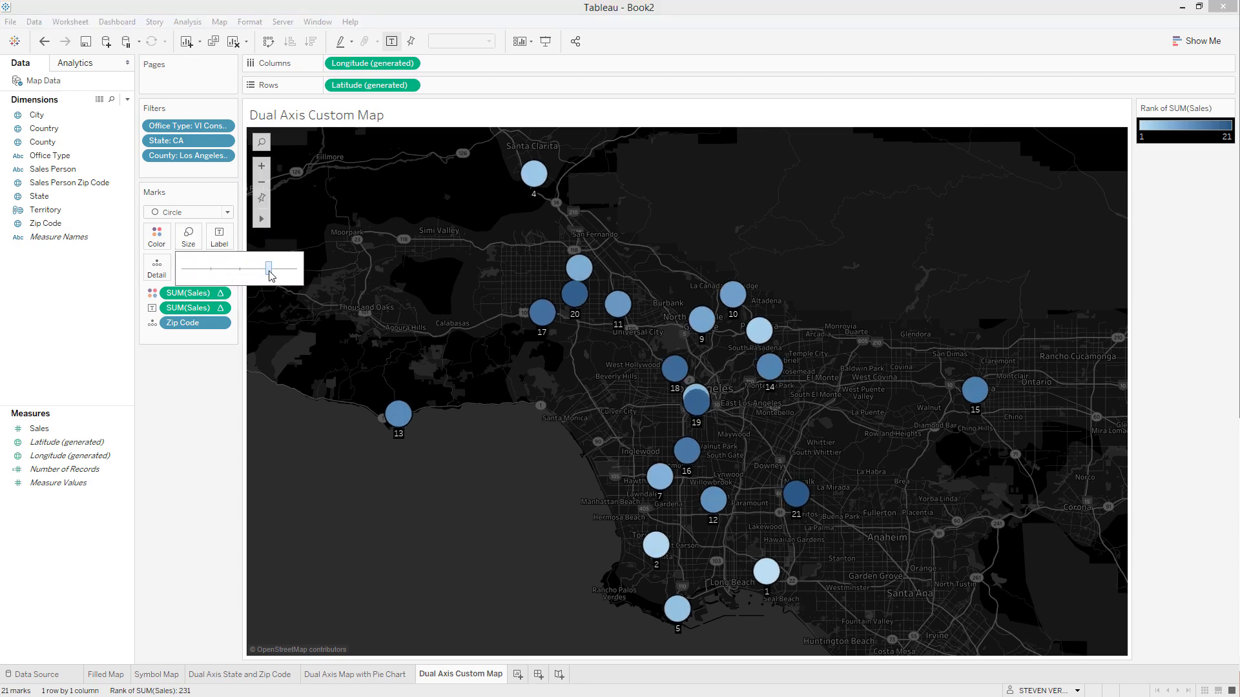
{"action": "left_click", "coordinate": [218, 242]}
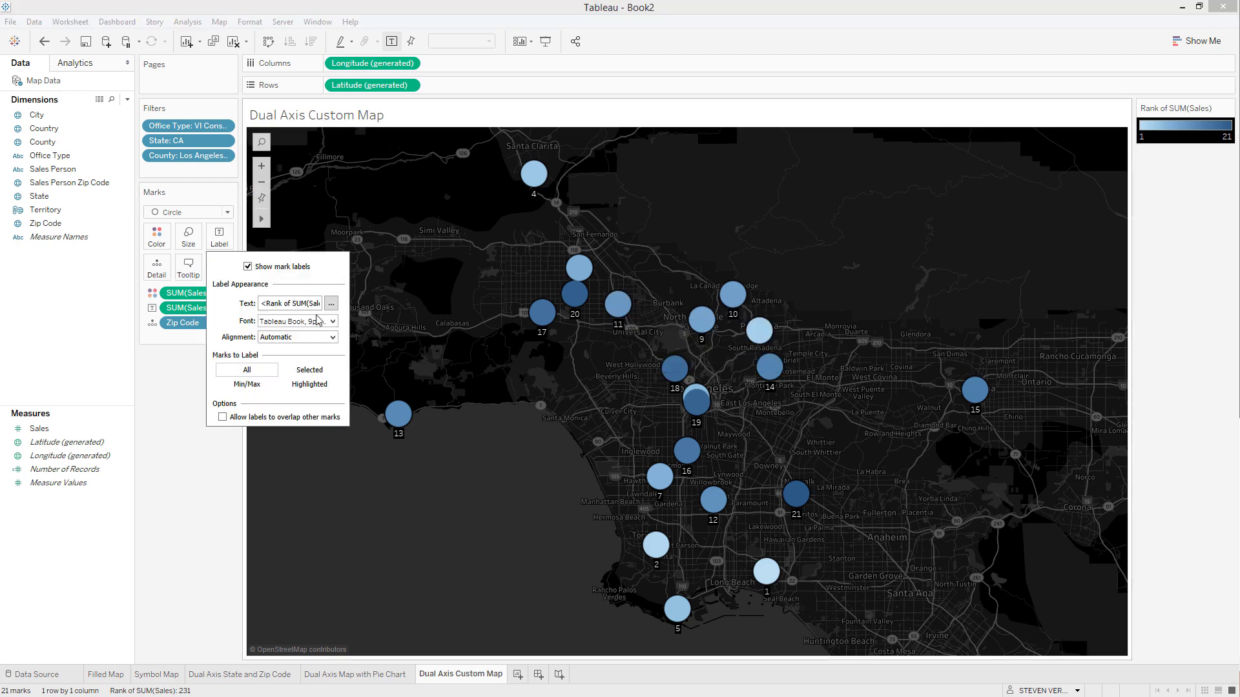
{"action": "left_click", "coordinate": [315, 338]}
{"action": "left_click", "coordinate": [292, 388]}
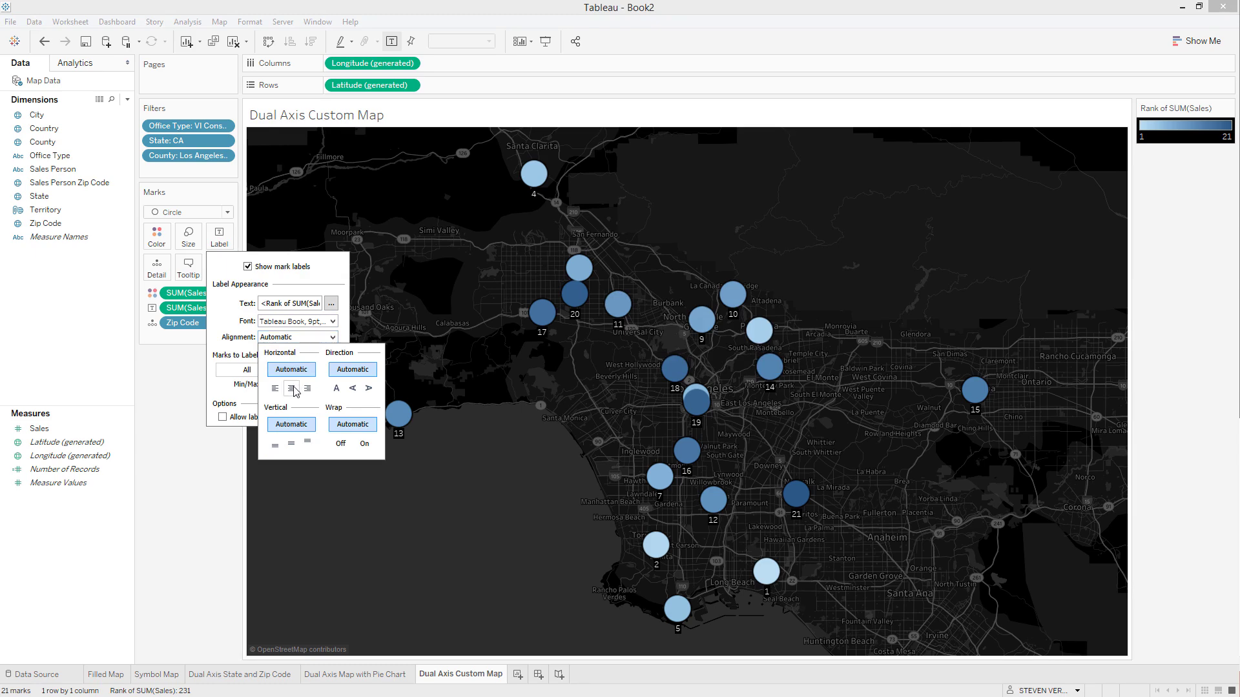
{"action": "left_click", "coordinate": [291, 443]}
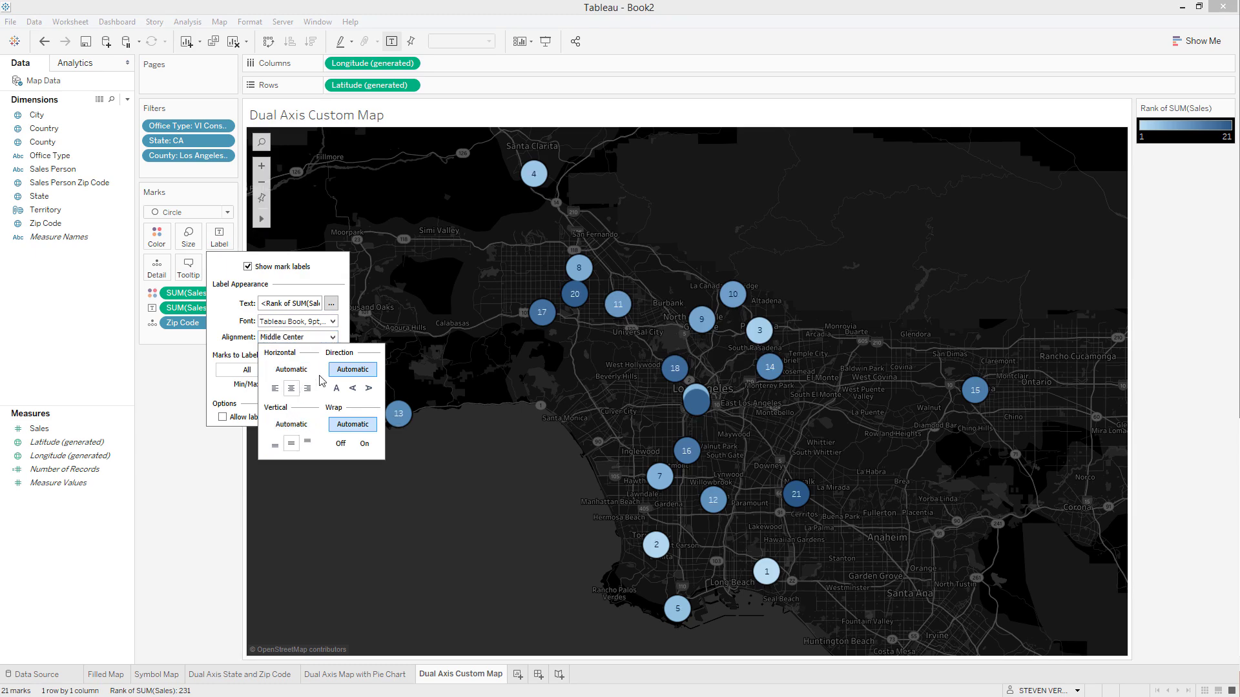
Step: Format the rank labels in white at font size 15 and enlarge the circles slightly
{"action": "left_click", "coordinate": [330, 305]}
{"action": "left_click", "coordinate": [330, 321]}
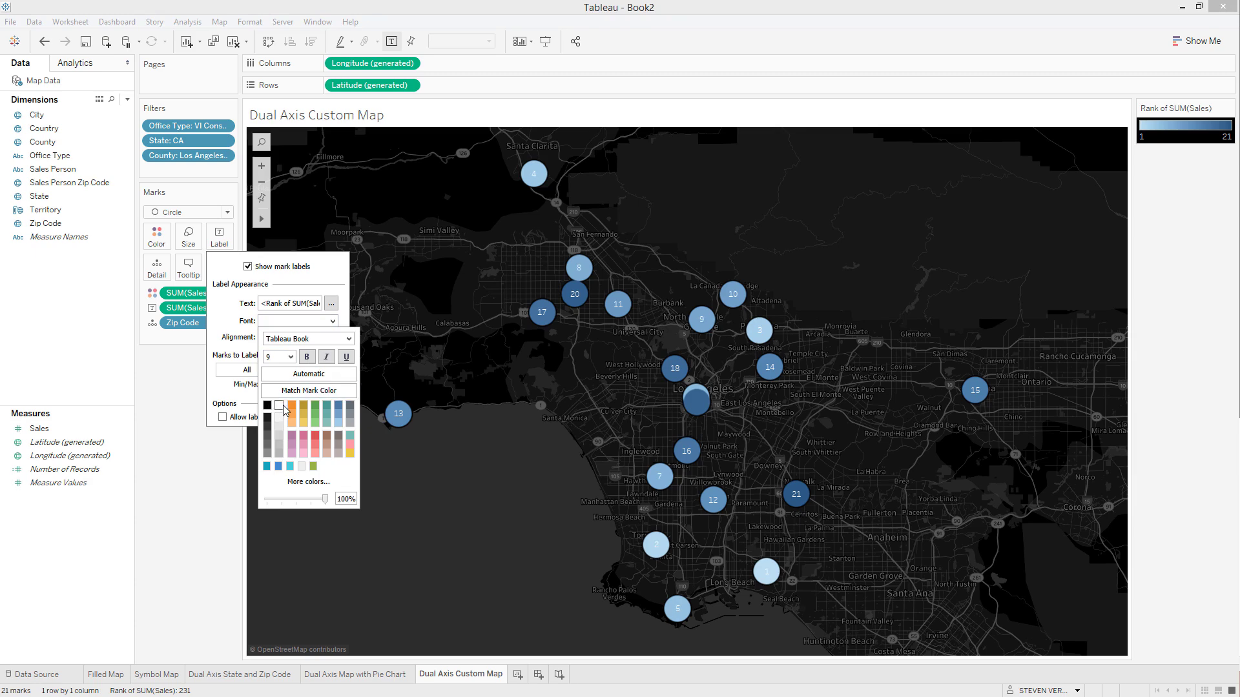
{"action": "left_click", "coordinate": [310, 269]}
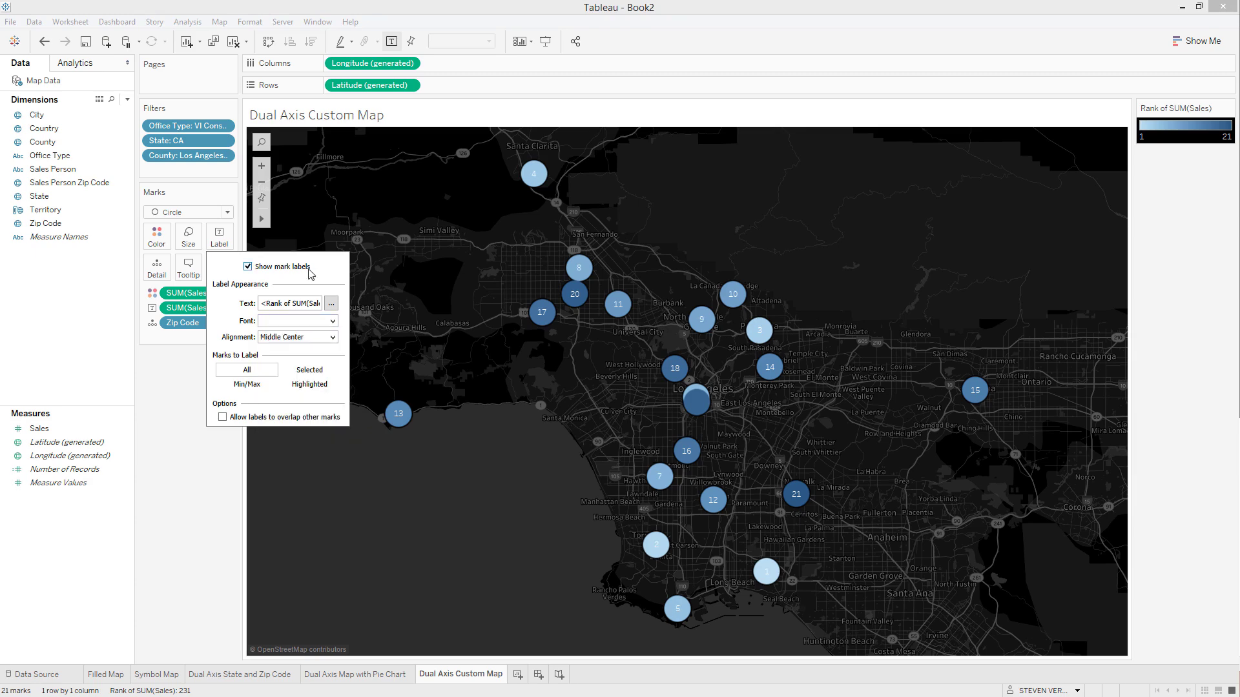
{"action": "left_click", "coordinate": [333, 321]}
{"action": "left_click", "coordinate": [290, 357]}
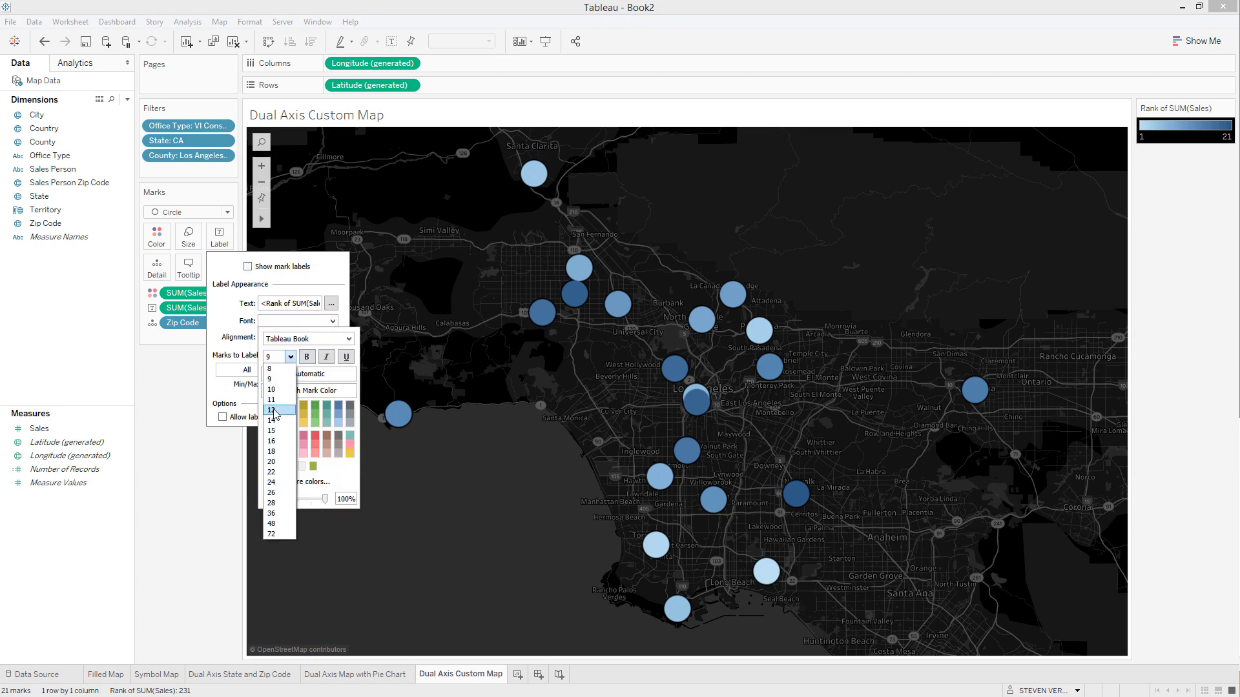
{"action": "left_click", "coordinate": [280, 410]}
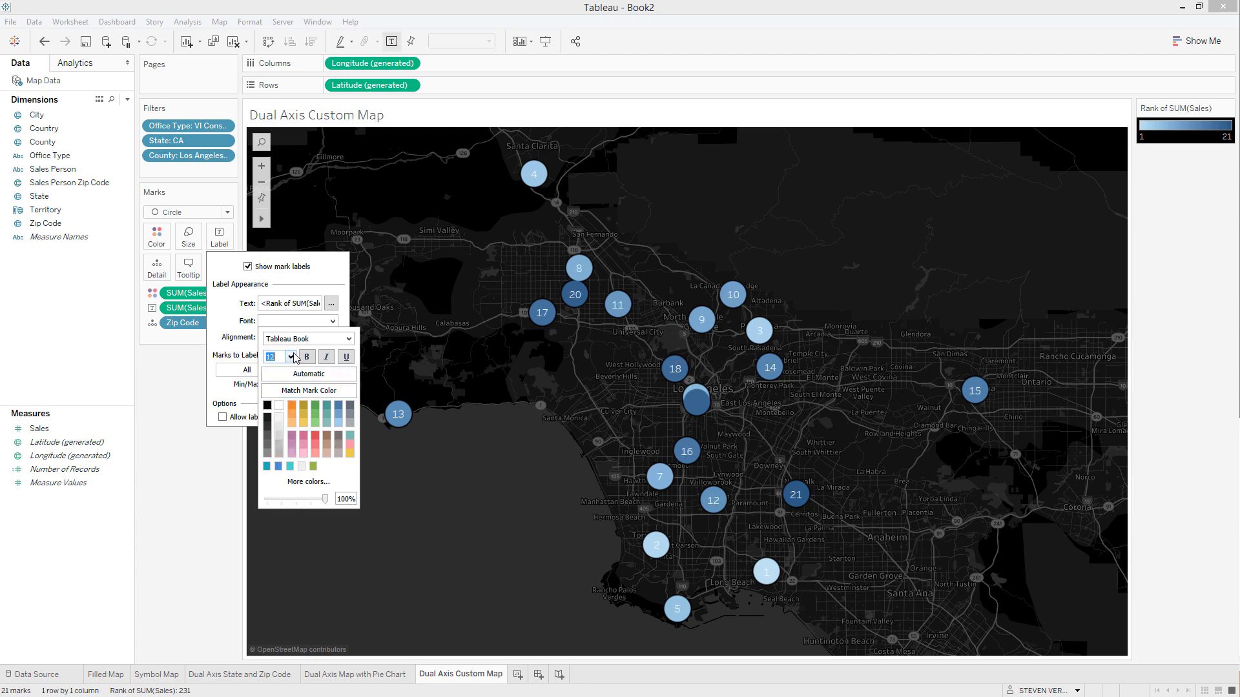
{"action": "left_click", "coordinate": [290, 357]}
{"action": "left_click", "coordinate": [271, 428]}
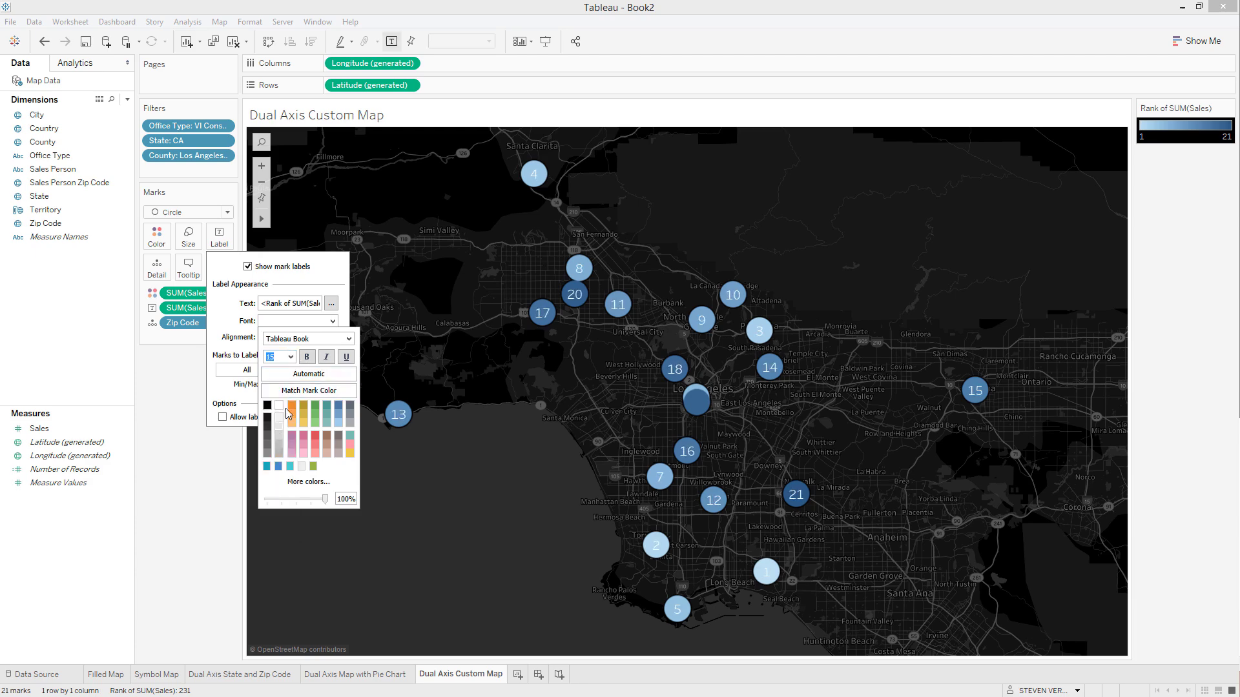
{"action": "left_click", "coordinate": [334, 270]}
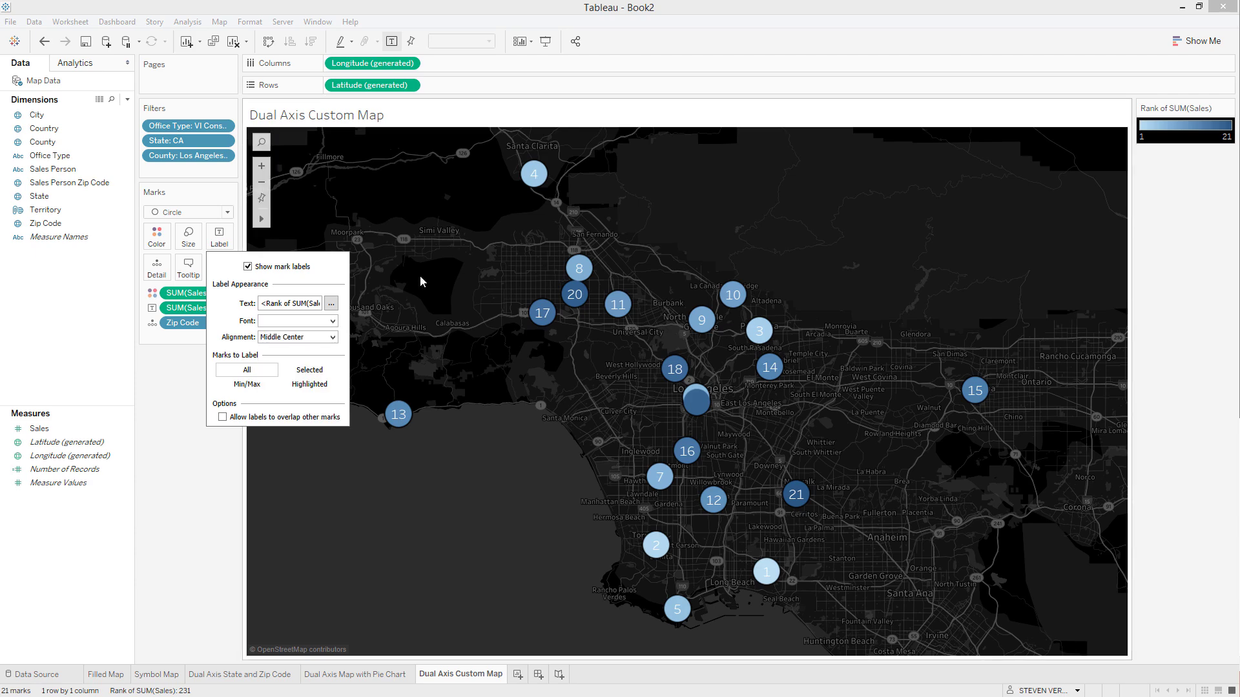
{"action": "left_click", "coordinate": [425, 336]}
{"action": "left_click", "coordinate": [188, 237]}
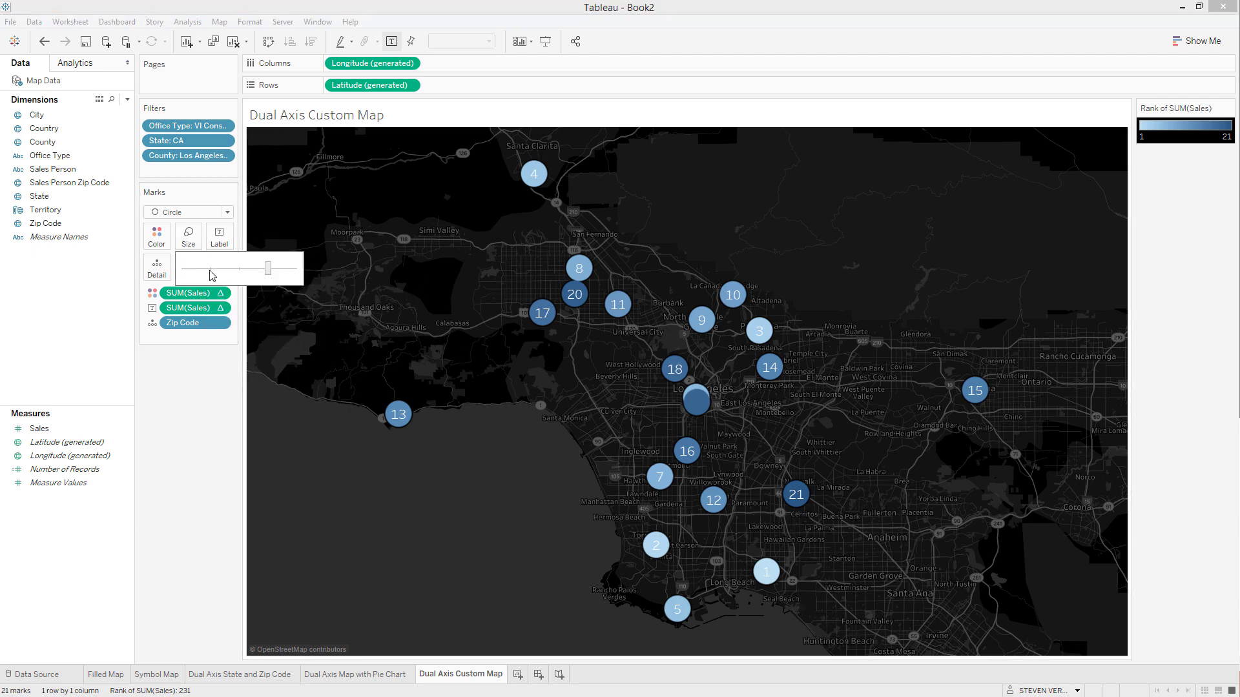
{"action": "left_click_drag", "start_coordinate": [269, 268], "coordinate": [272, 268]}
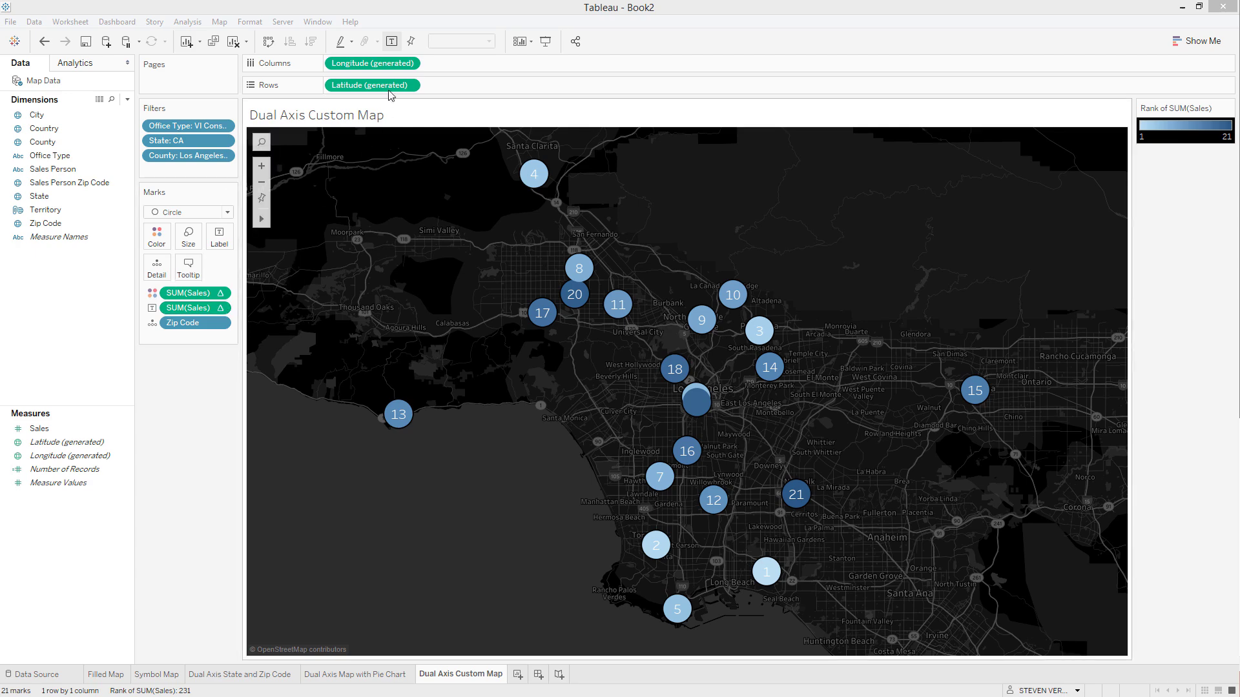
Step: Duplicate Latitude (generated) on Rows and set the second map layer's mark type to Shape
{"action": "left_click_drag", "start_coordinate": [381, 85], "coordinate": [446, 86]}
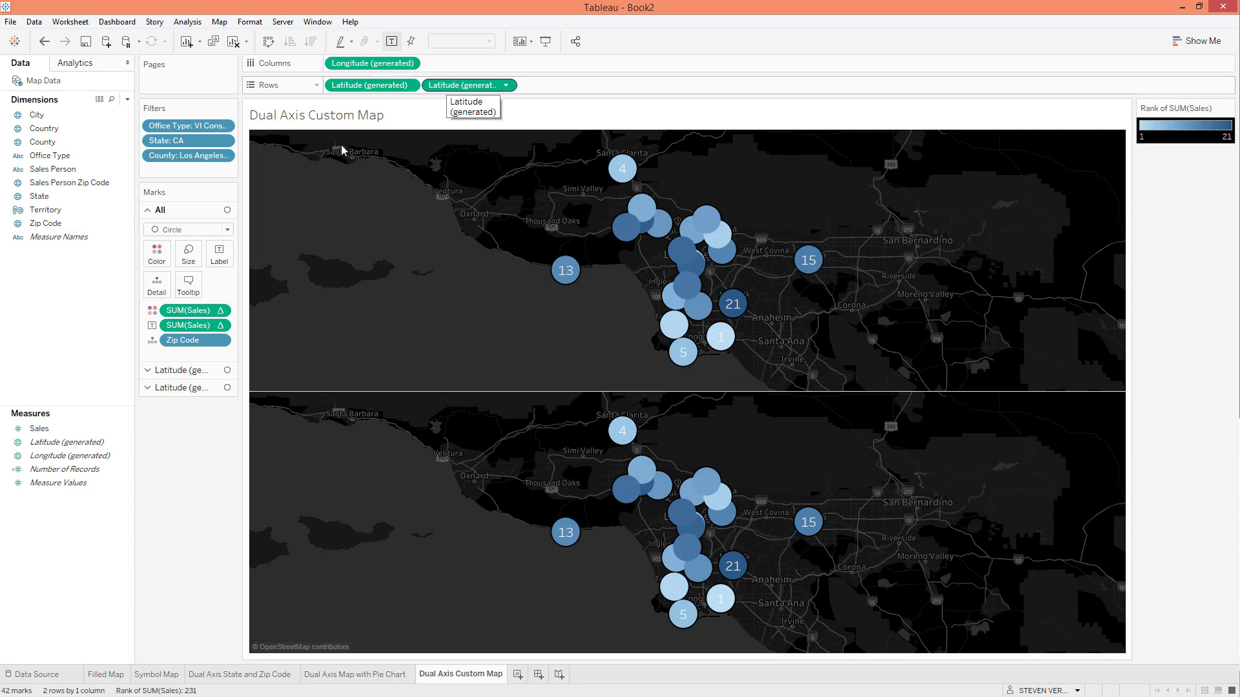
{"action": "left_click", "coordinate": [213, 388]}
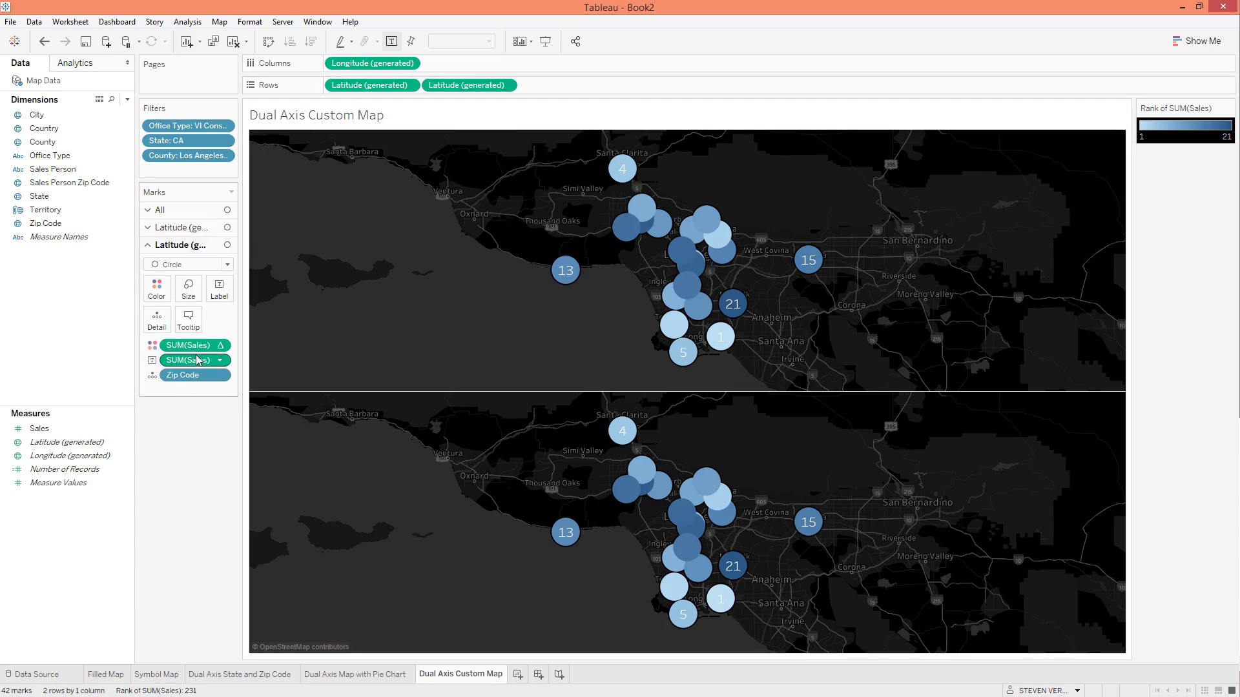
{"action": "left_click", "coordinate": [188, 264]}
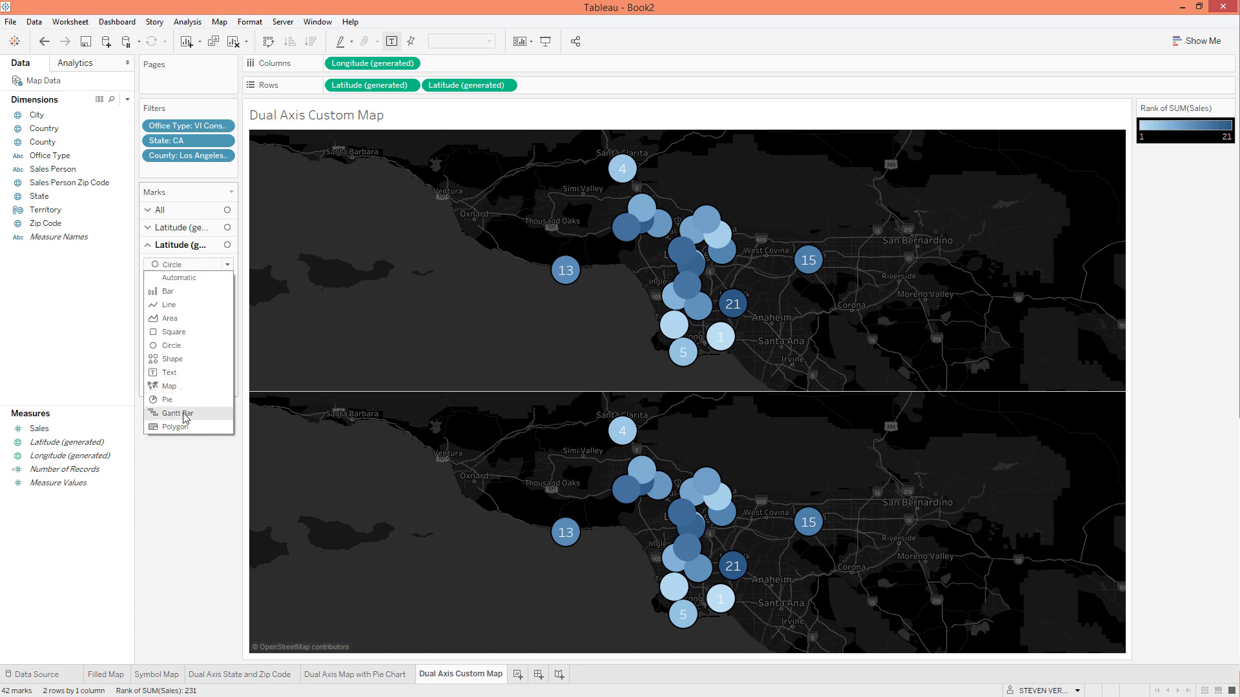
{"action": "left_click", "coordinate": [173, 359]}
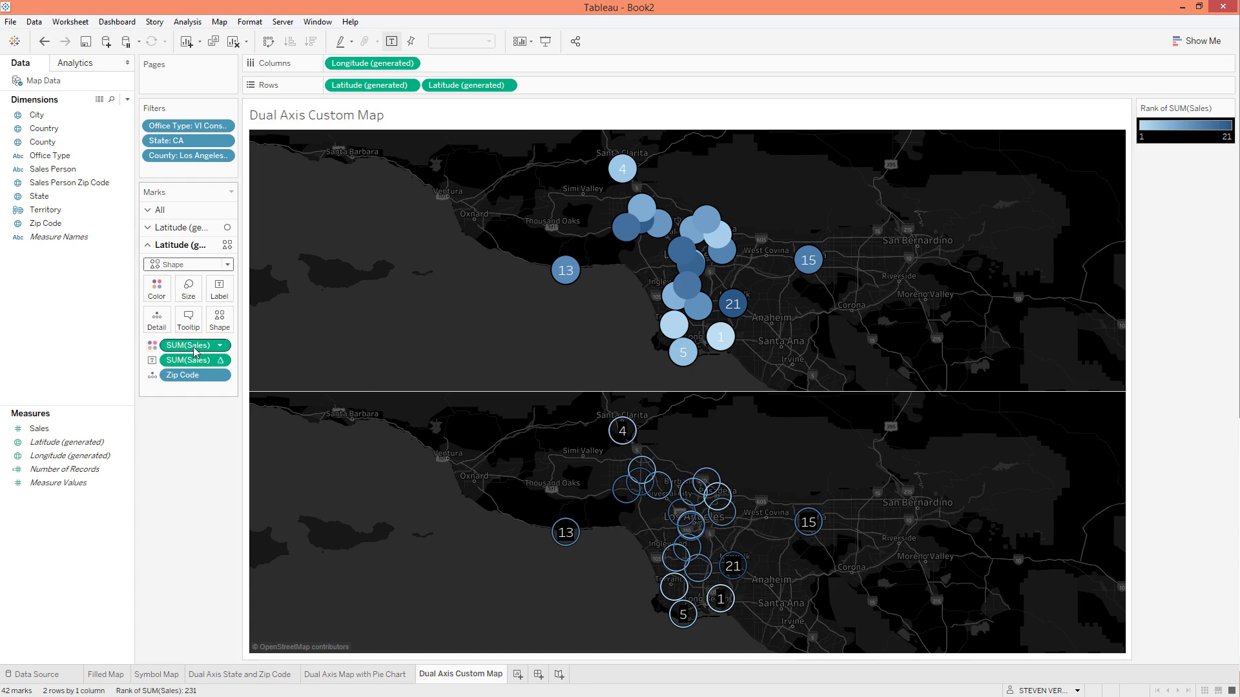
Step: Remove both SUM(Sales) fields from the second map layer's marks and color its circle outlines white
{"action": "left_click_drag", "start_coordinate": [192, 351], "coordinate": [189, 443]}
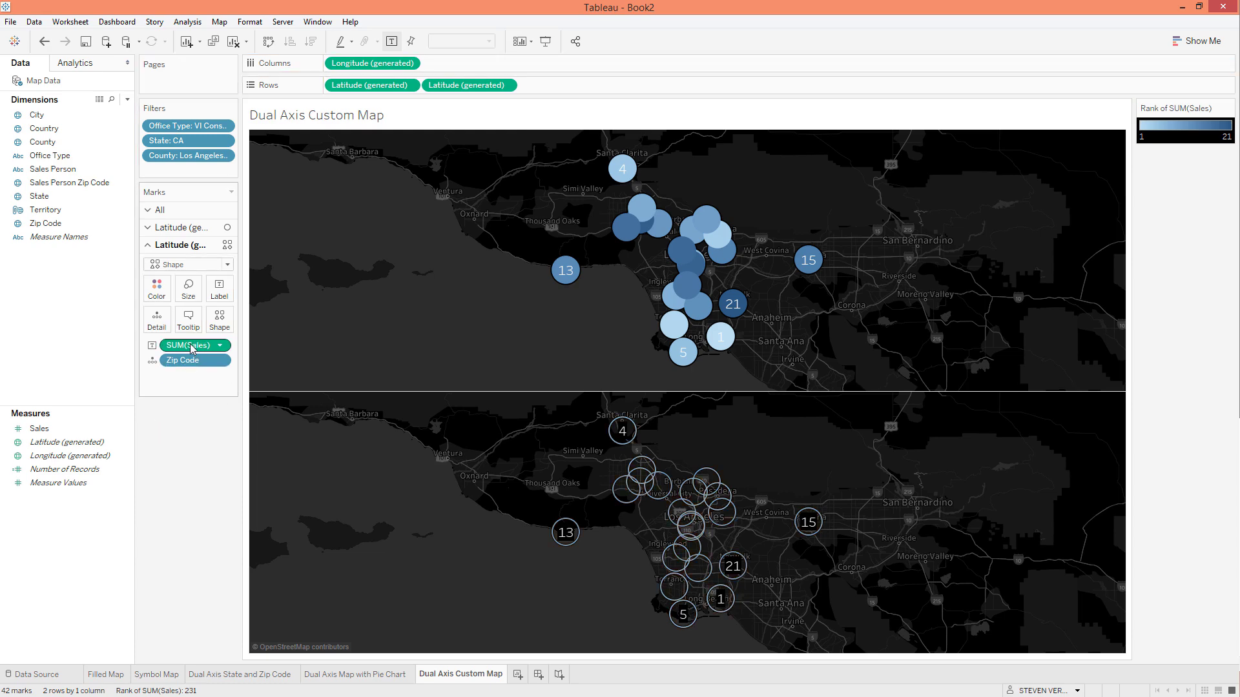
{"action": "left_click_drag", "start_coordinate": [193, 346], "coordinate": [196, 437]}
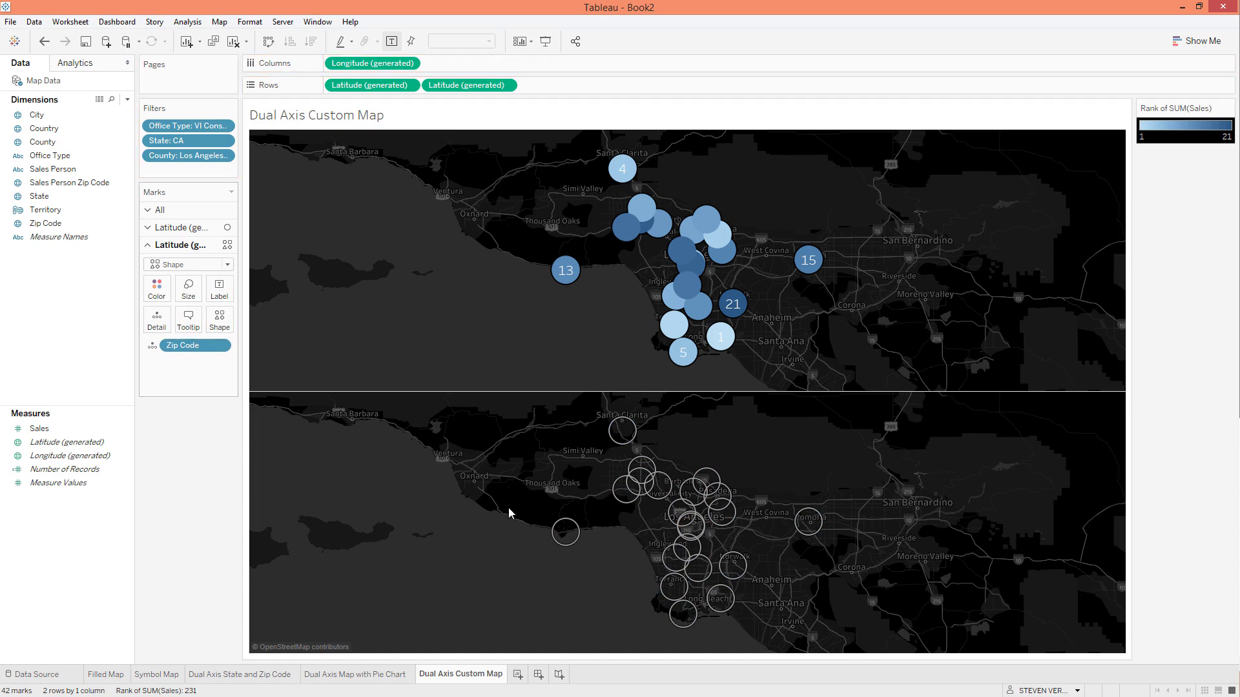
{"action": "left_click", "coordinate": [167, 294]}
{"action": "left_click", "coordinate": [204, 342]}
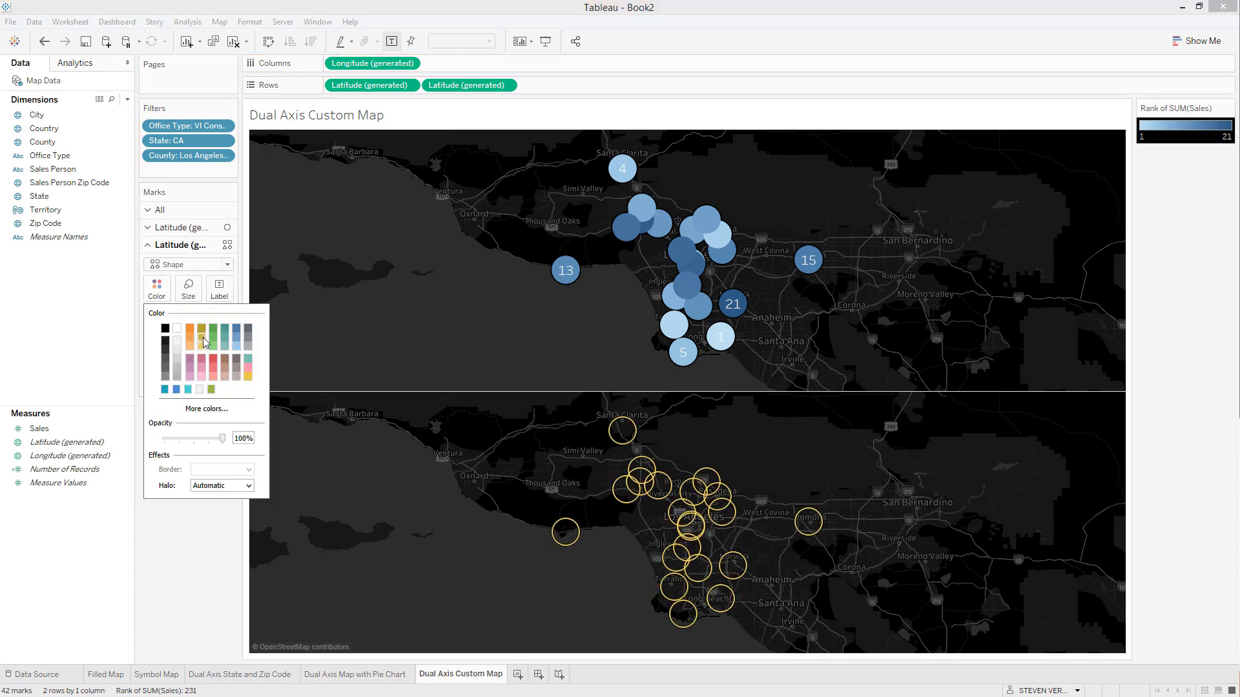
{"action": "left_click", "coordinate": [191, 338]}
{"action": "left_click", "coordinate": [178, 329]}
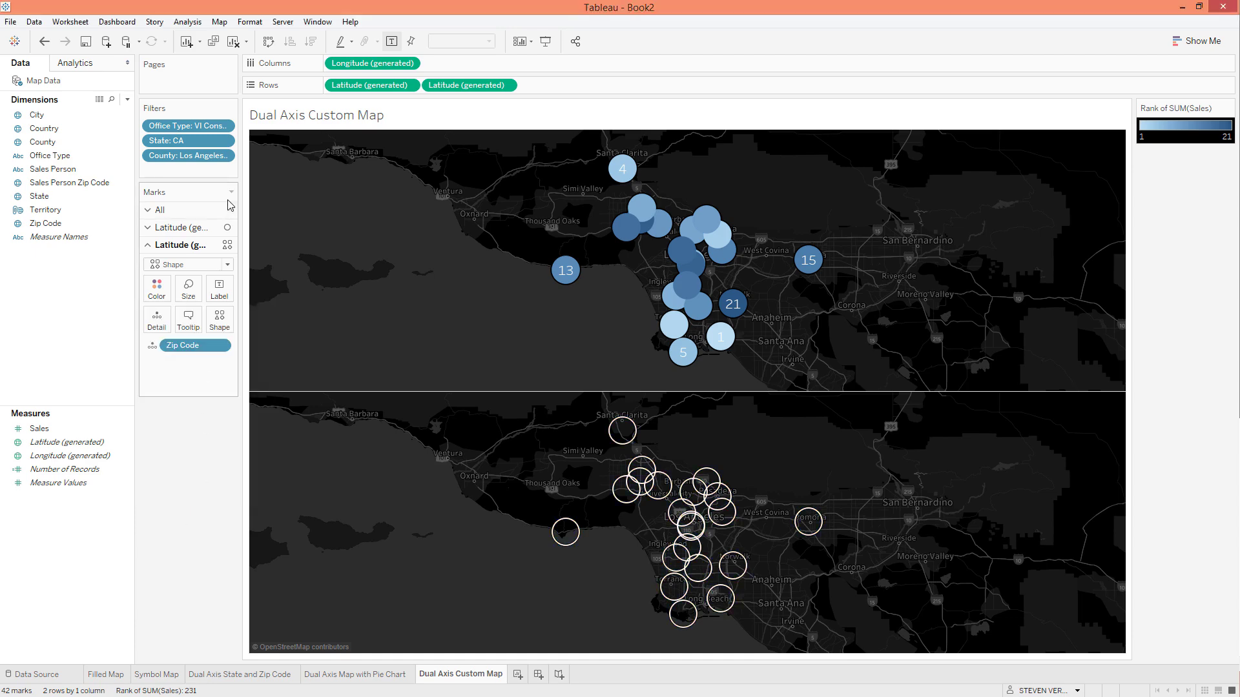
Step: Combine the two latitude maps as a dual axis and enlarge the white outlines slightly beyond the ranked circles
{"action": "right_click", "coordinate": [476, 89]}
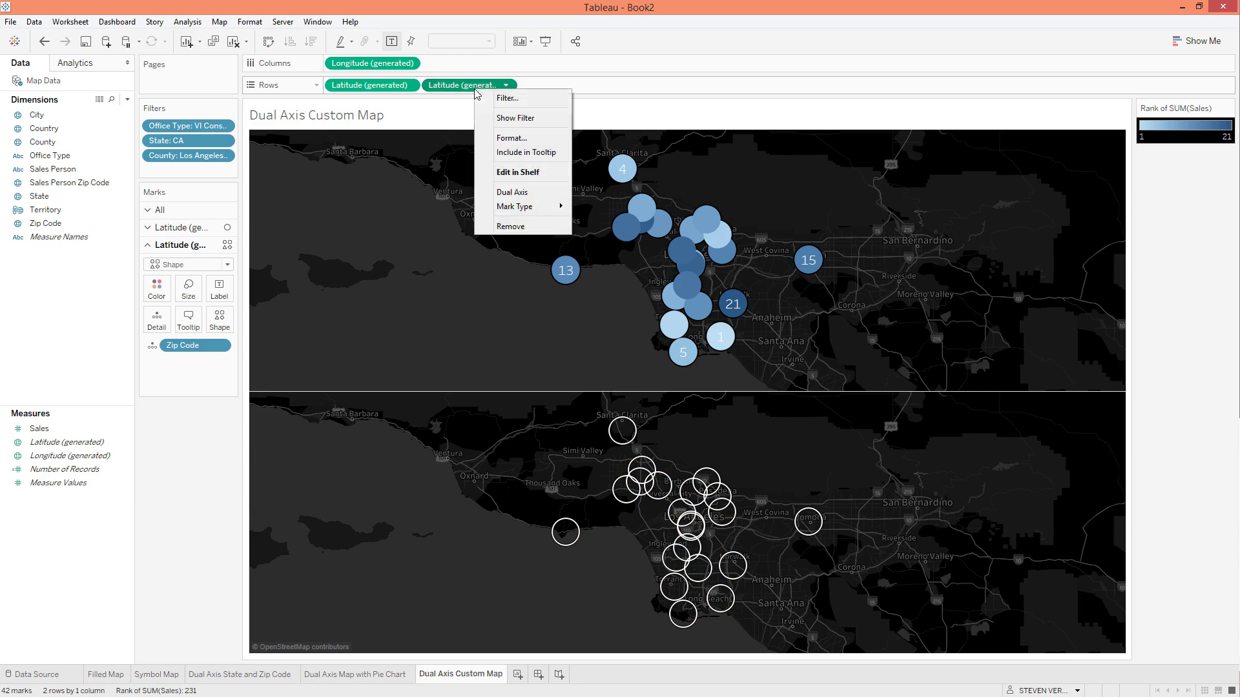
{"action": "left_click", "coordinate": [523, 189]}
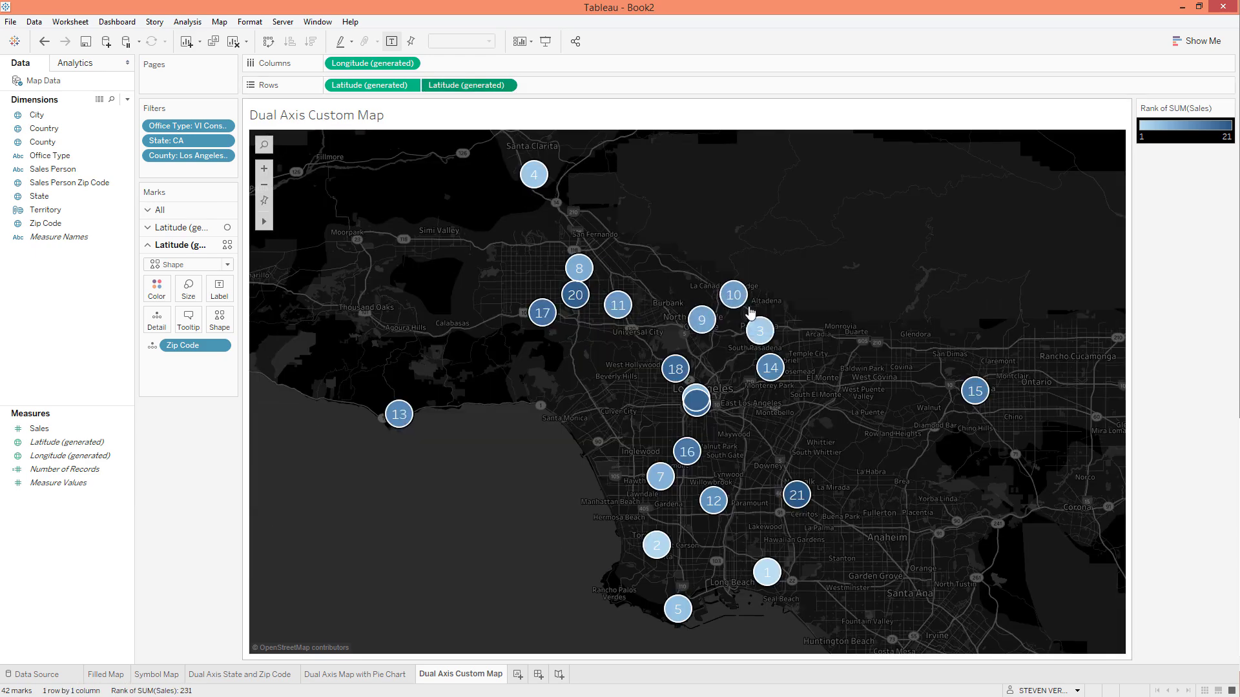
{"action": "left_click", "coordinate": [194, 296]}
{"action": "left_click_drag", "start_coordinate": [273, 324], "coordinate": [277, 322]}
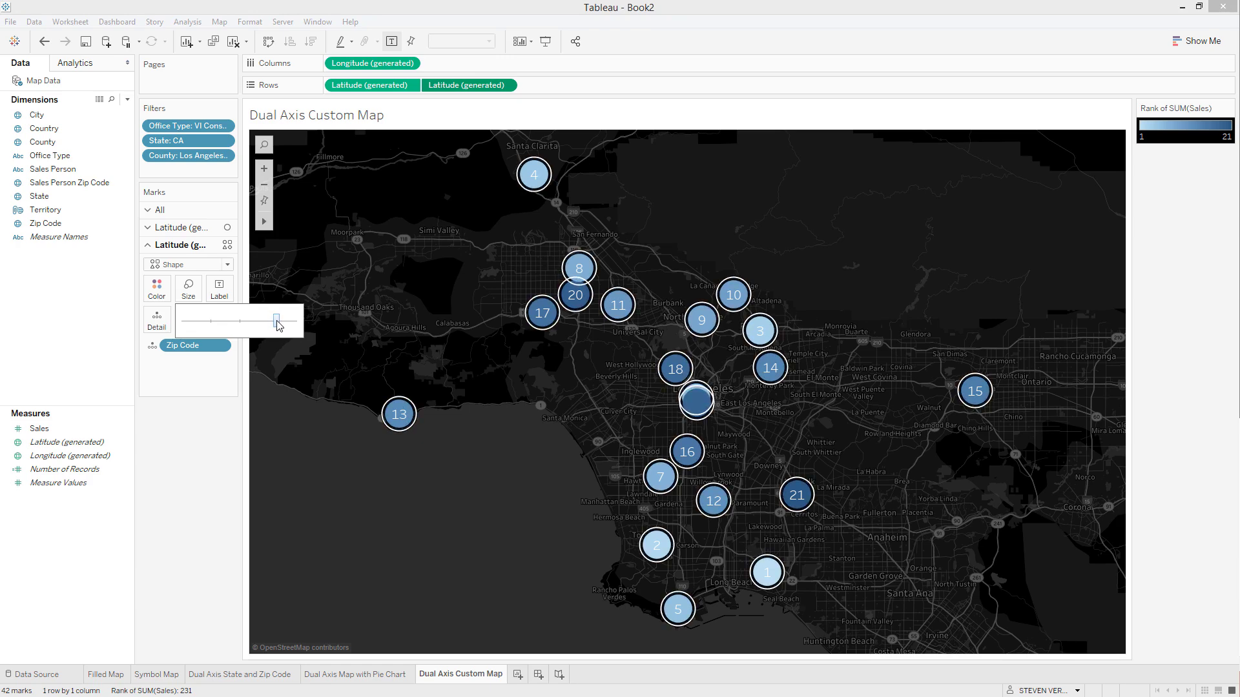
{"action": "left_click_drag", "start_coordinate": [279, 325], "coordinate": [280, 328]}
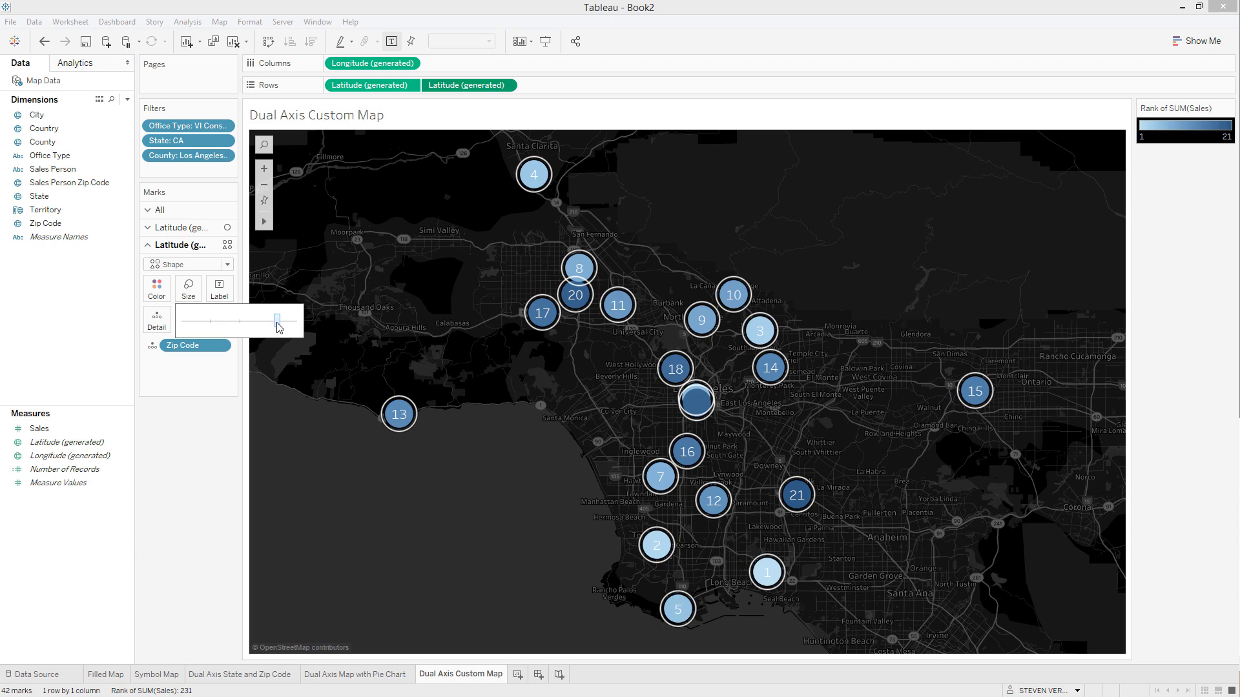
{"action": "left_click_drag", "start_coordinate": [279, 327], "coordinate": [279, 328]}
Step: Set the white layer's mark type to Circle and reorder the latitude fields so it sits behind the ranked circles
{"action": "left_click", "coordinate": [189, 264]}
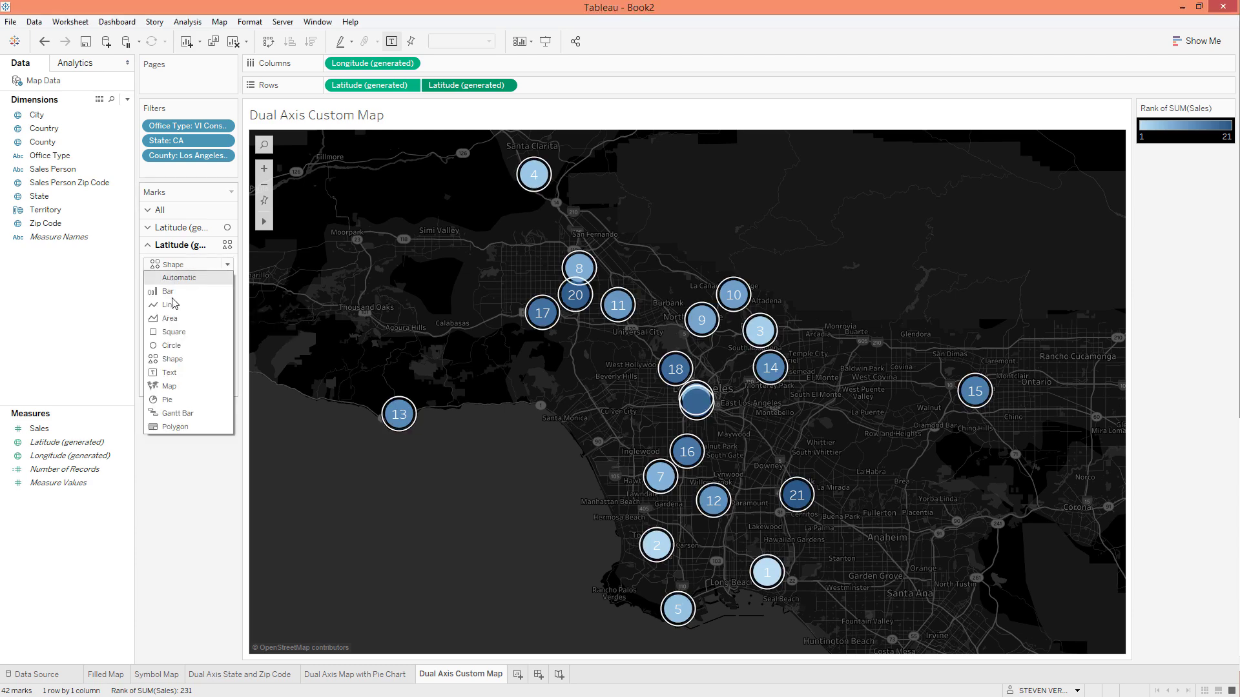
{"action": "left_click", "coordinate": [173, 346]}
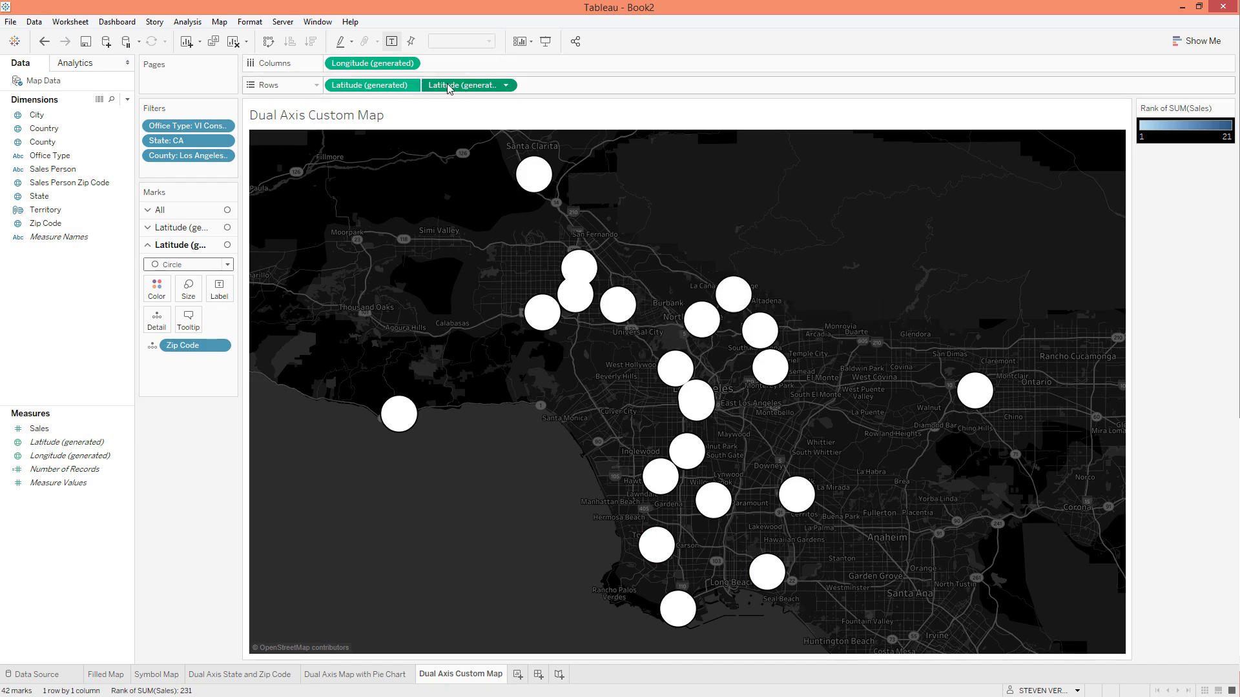
{"action": "left_click_drag", "start_coordinate": [450, 88], "coordinate": [339, 87]}
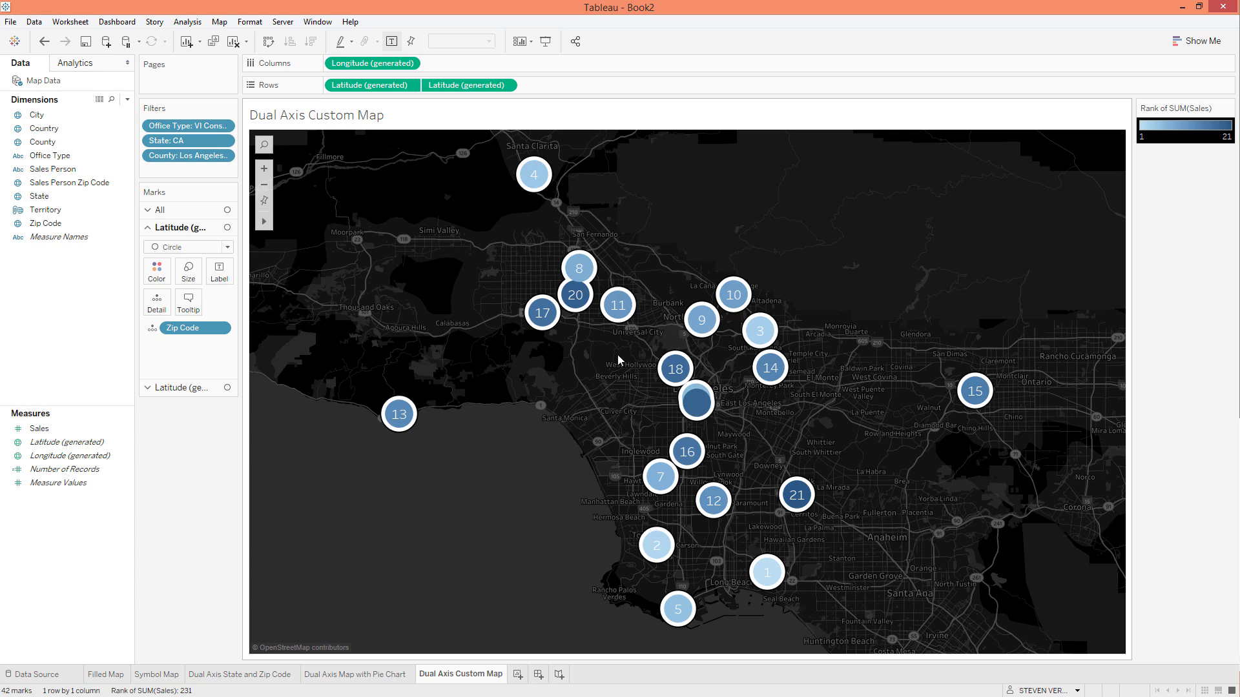
Step: Add a new worksheet and look through the Custom Icons folder inside Shapes of My Tableau Repository in File Explorer
{"action": "left_click", "coordinate": [518, 675]}
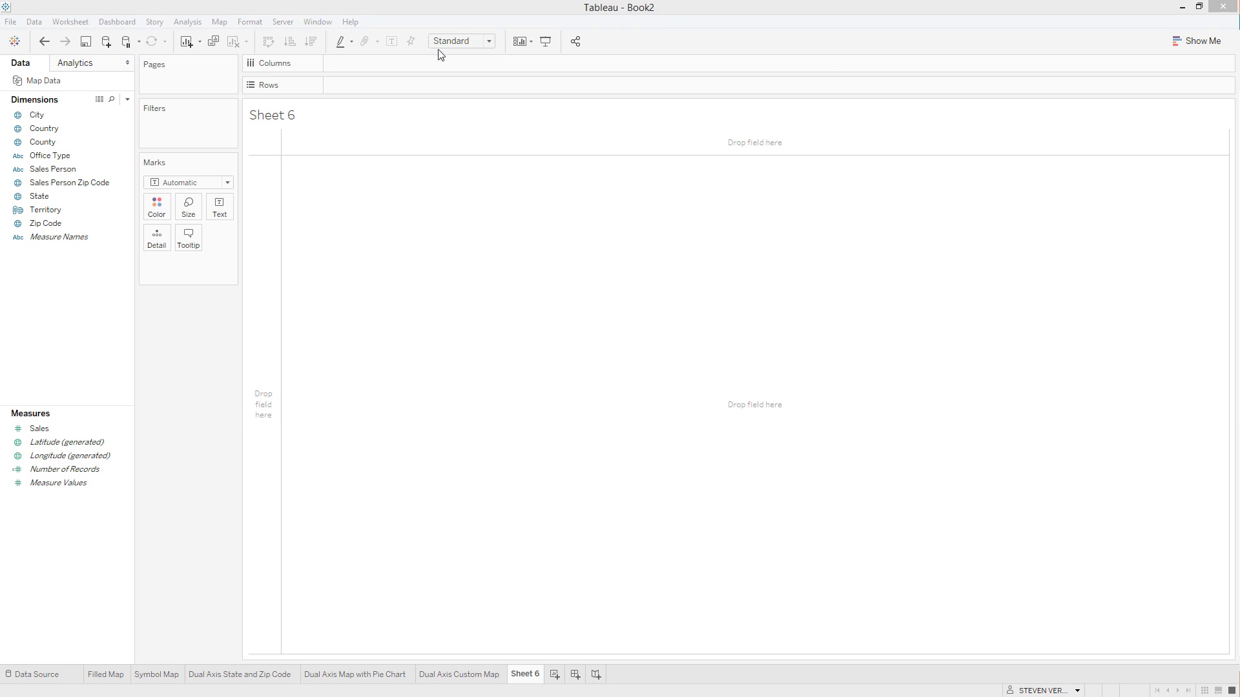
{"action": "left_click_drag", "start_coordinate": [1239, 110], "coordinate": [632, 117]}
{"action": "left_click", "coordinate": [452, 363]}
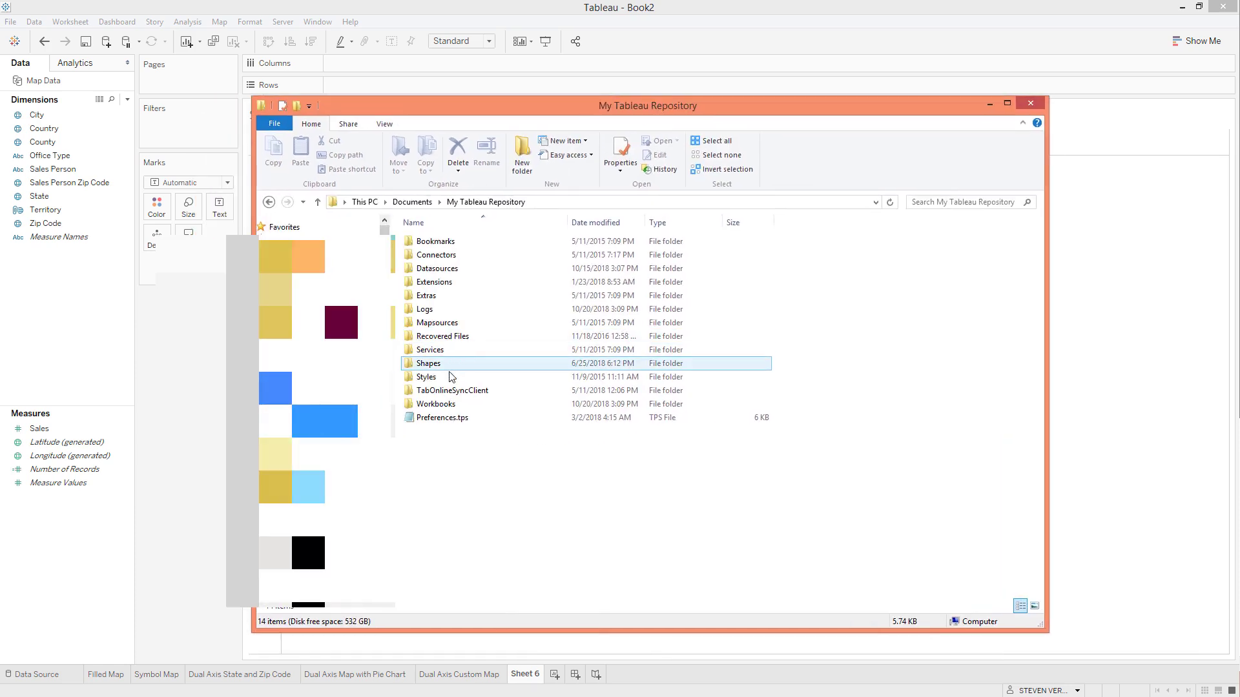
{"action": "double_click", "coordinate": [430, 364]}
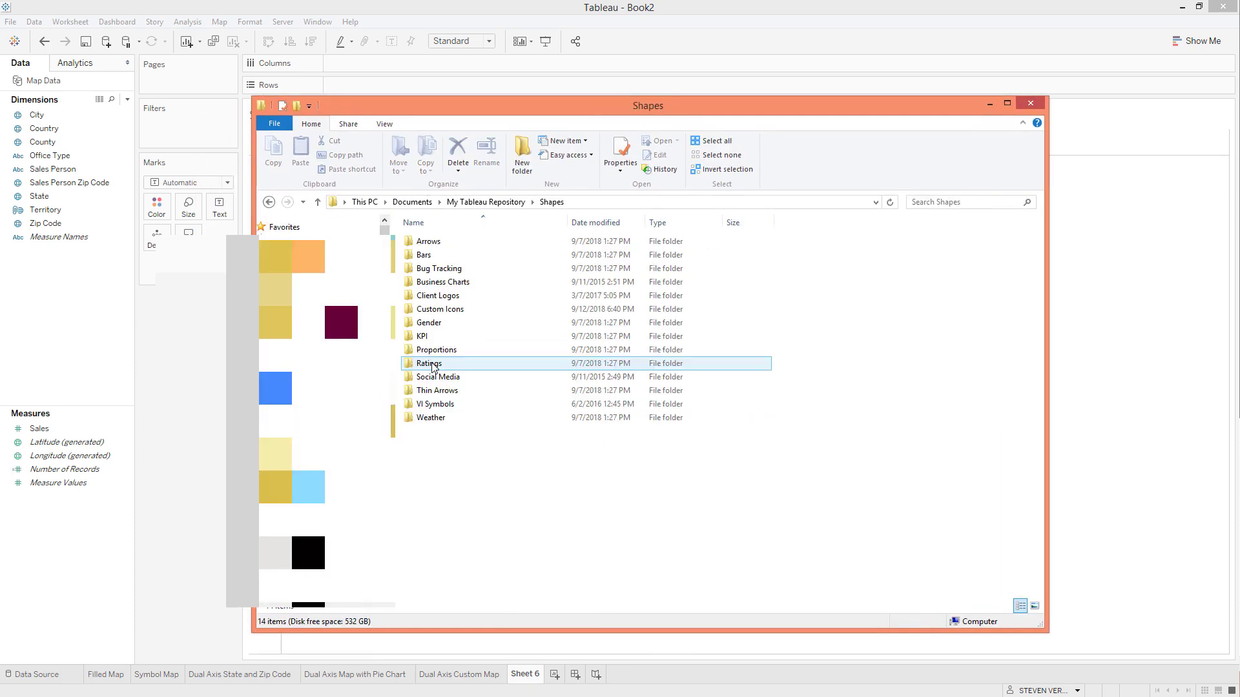
{"action": "double_click", "coordinate": [448, 310]}
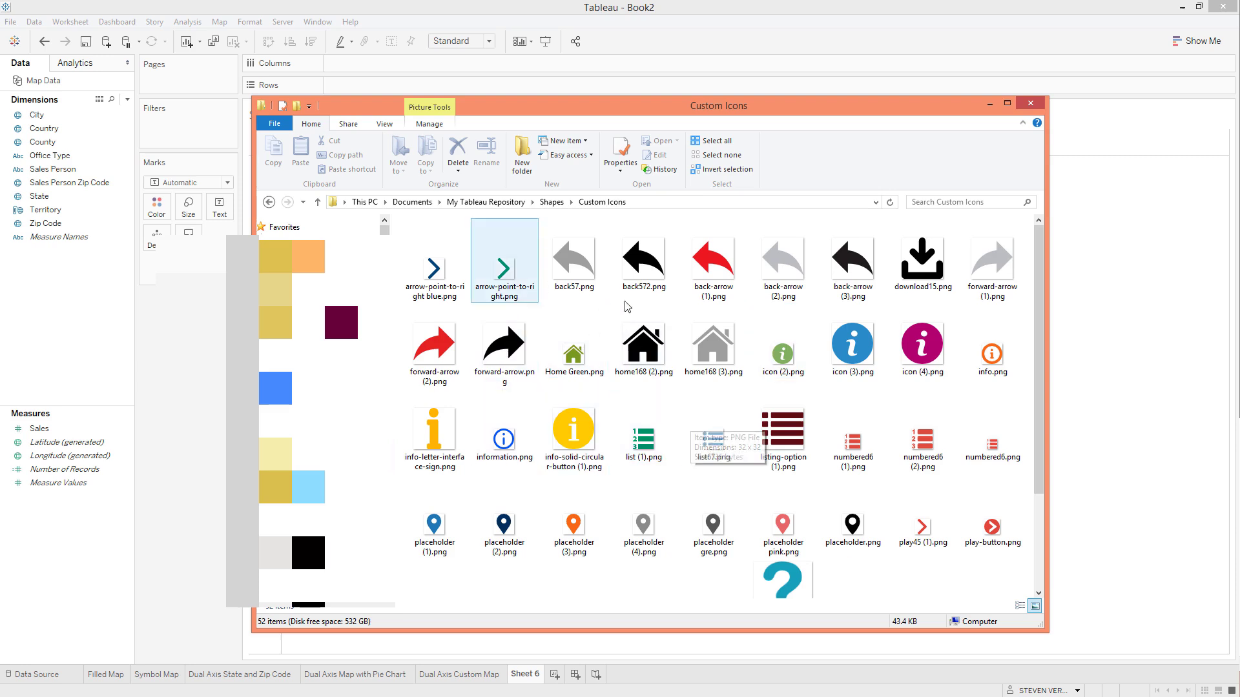
{"action": "left_click", "coordinate": [1029, 104]}
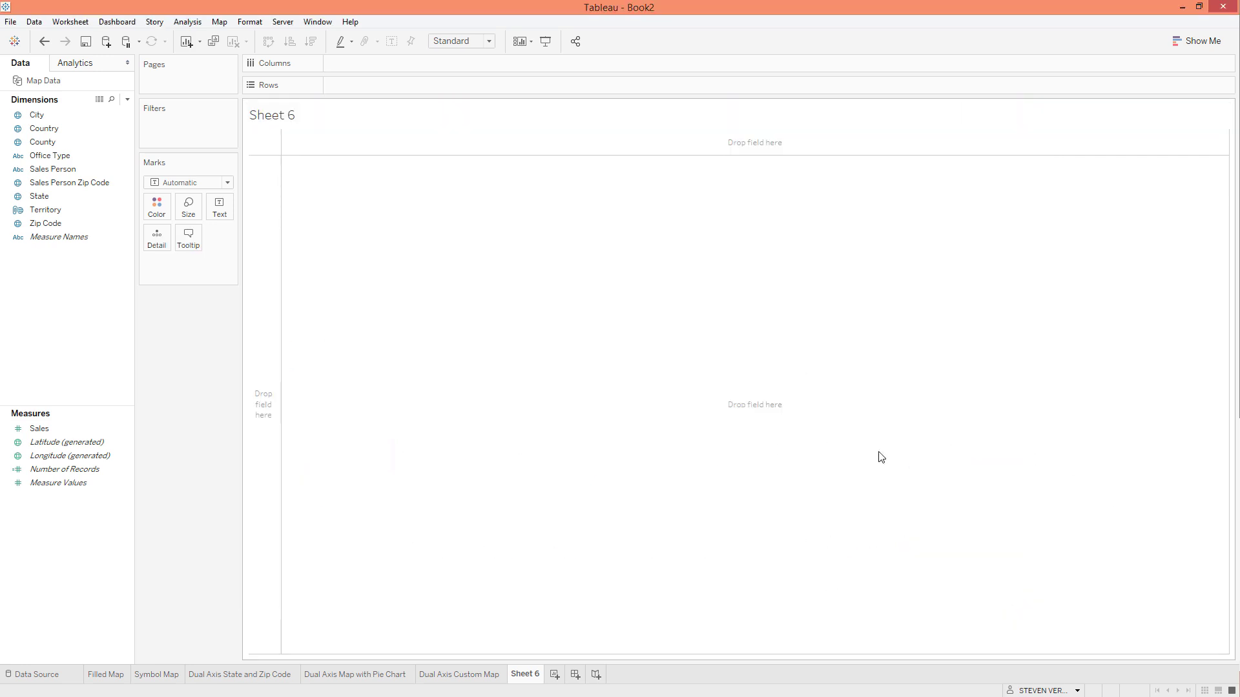
Step: Rename the new worksheet as Tableau Map with Shapes
{"action": "double_click", "coordinate": [521, 675]}
{"action": "type", "text": "Tableau "}
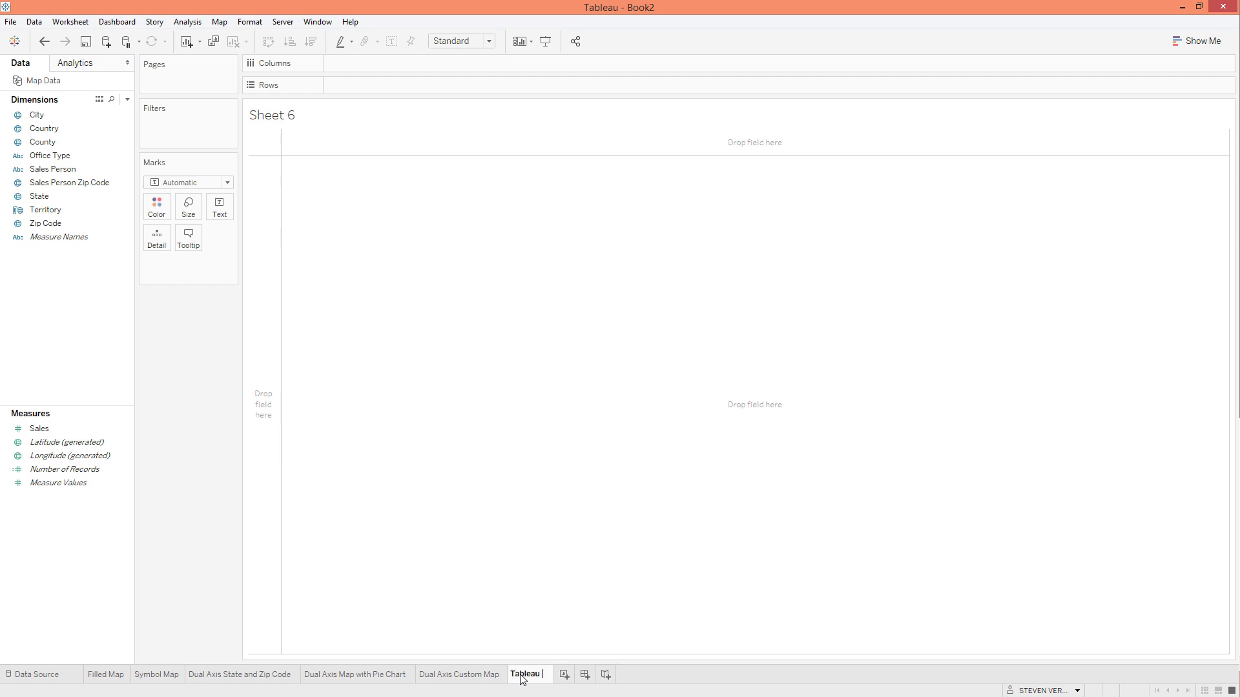
{"action": "type", "text": "Map with Shapes"}
{"action": "key", "text": "Return"}
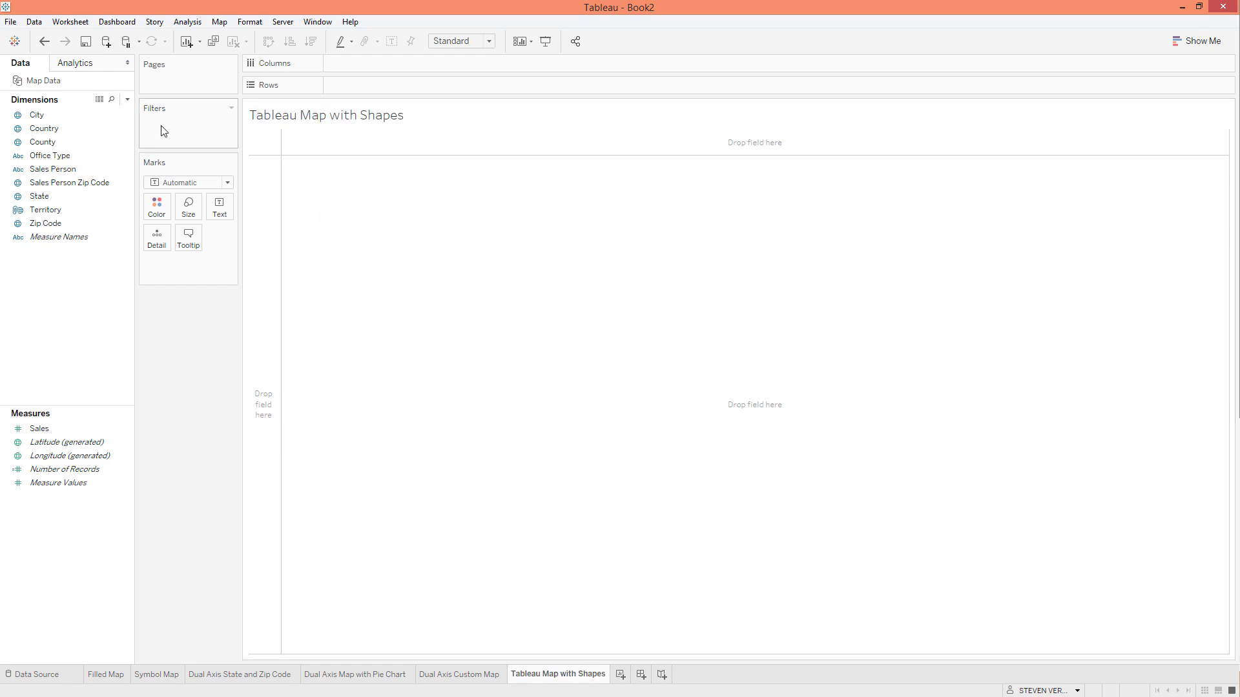
Step: Filter the worksheet to State FL and Office Type VI Consulting
{"action": "left_click", "coordinate": [102, 132]}
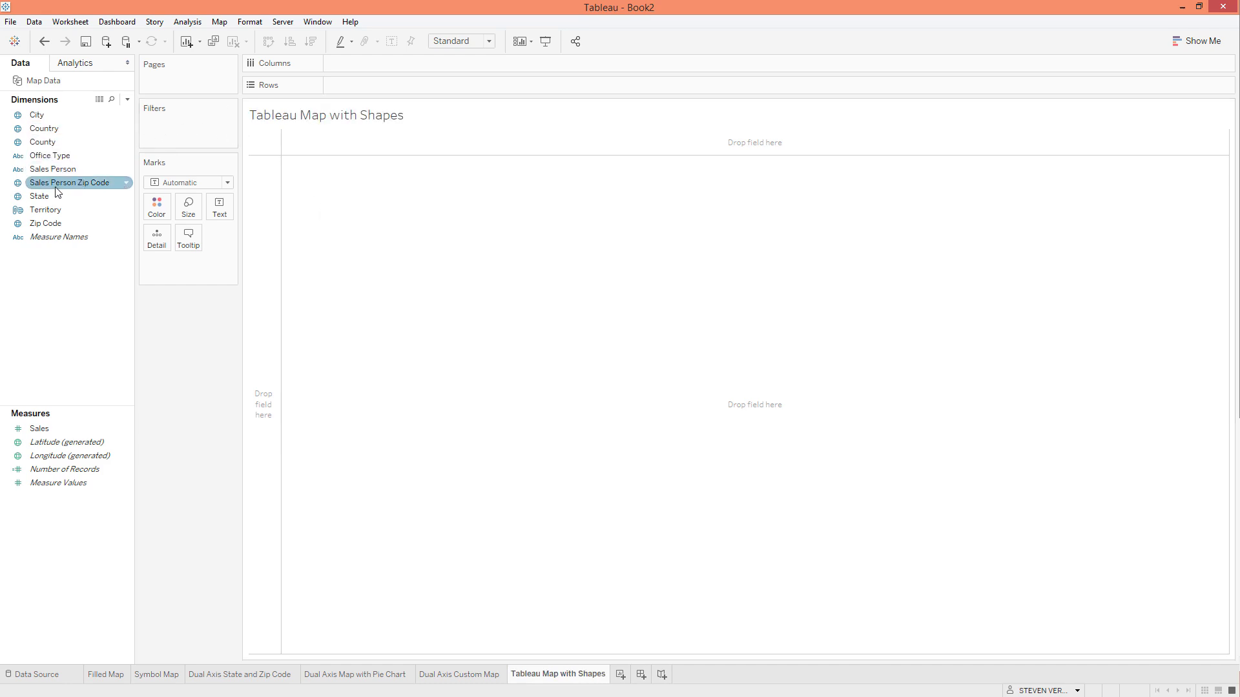
{"action": "left_click_drag", "start_coordinate": [61, 196], "coordinate": [184, 124]}
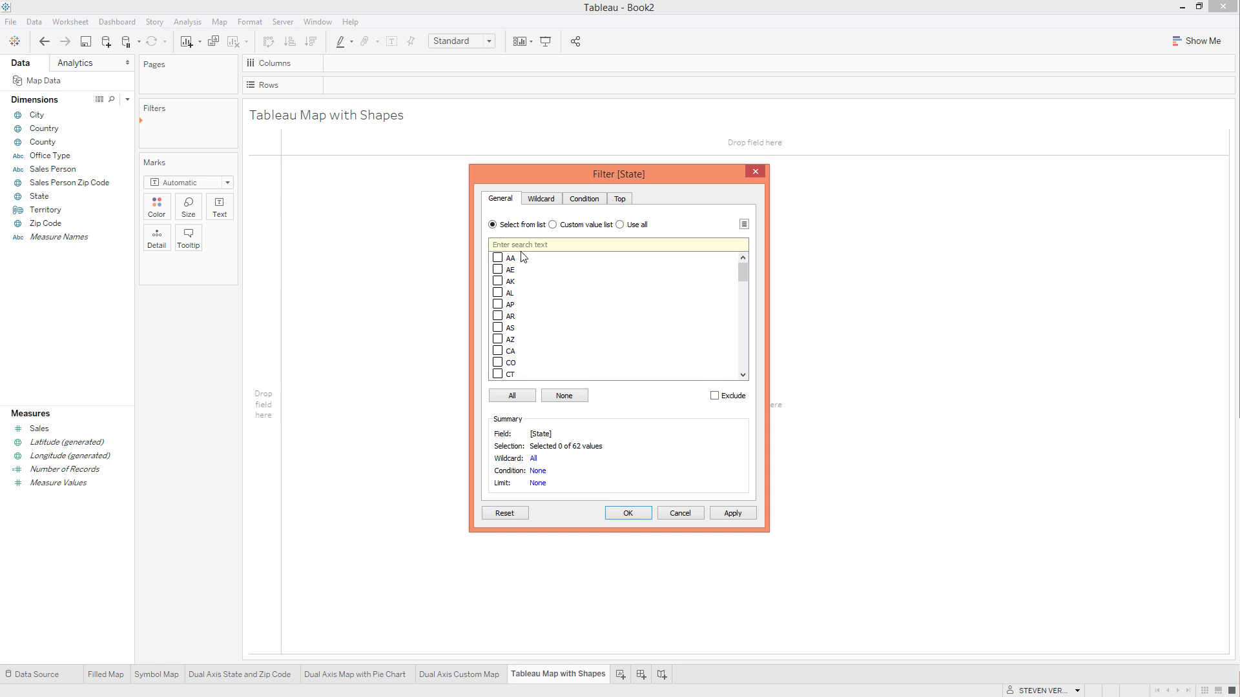
{"action": "type", "text": "fl"}
{"action": "left_click", "coordinate": [497, 257]}
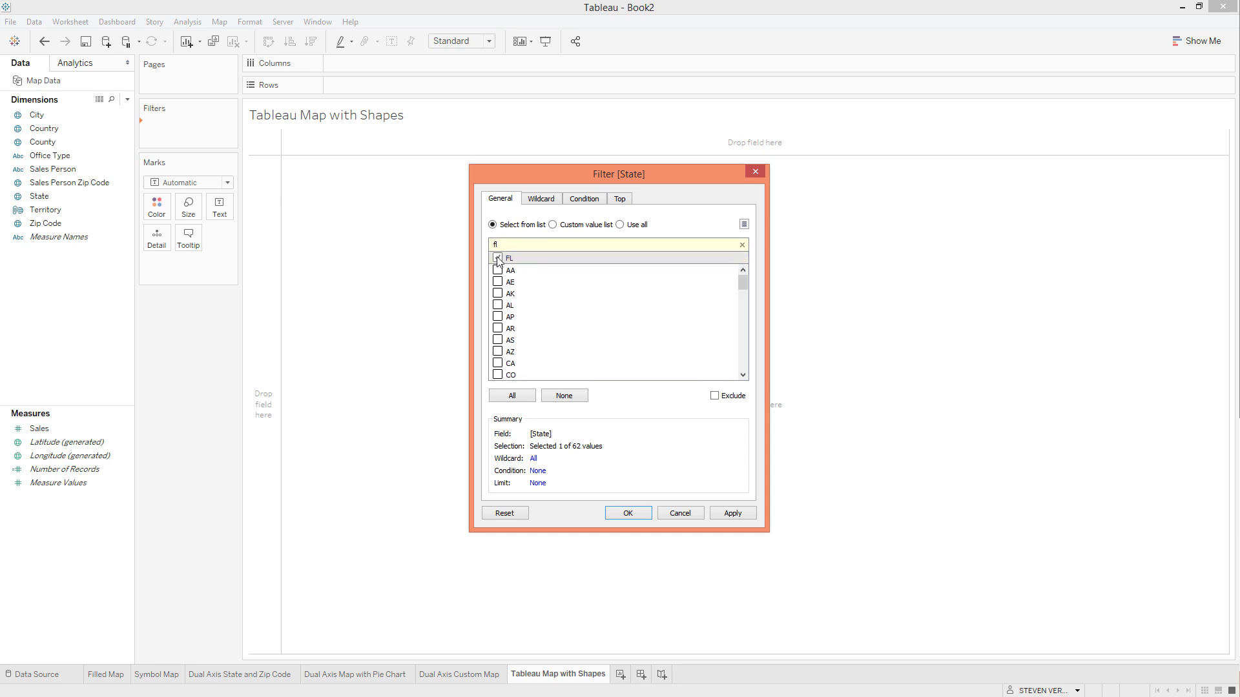
{"action": "left_click", "coordinate": [626, 514]}
{"action": "left_click_drag", "start_coordinate": [52, 156], "coordinate": [167, 139]}
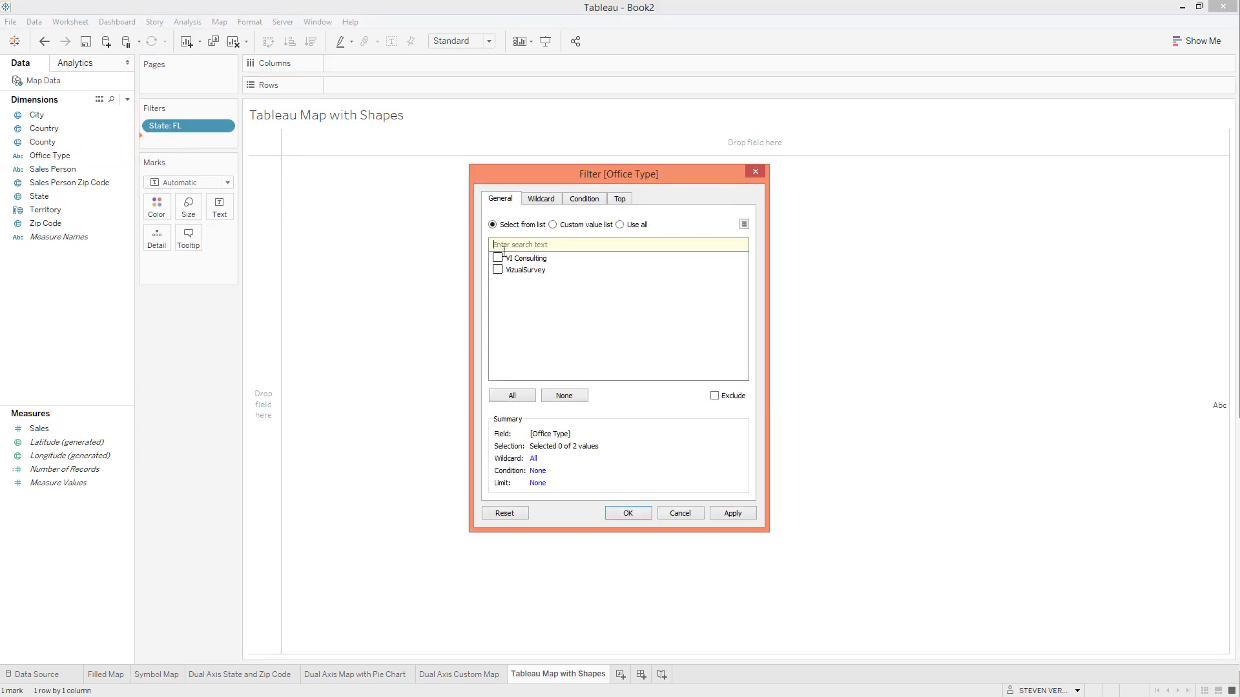
{"action": "left_click", "coordinate": [624, 514]}
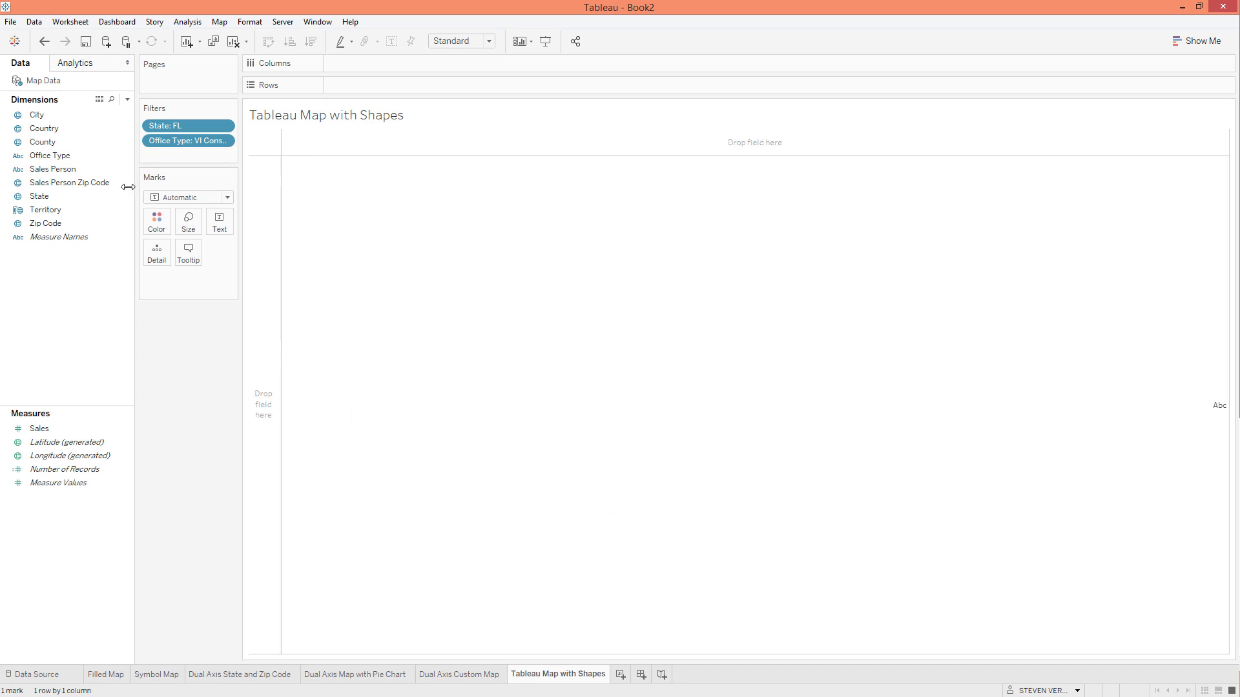
Step: Plot Zip Code on the map and encode Sales as both the color and the size of the marks
{"action": "left_click", "coordinate": [56, 224]}
{"action": "double_click", "coordinate": [57, 224]}
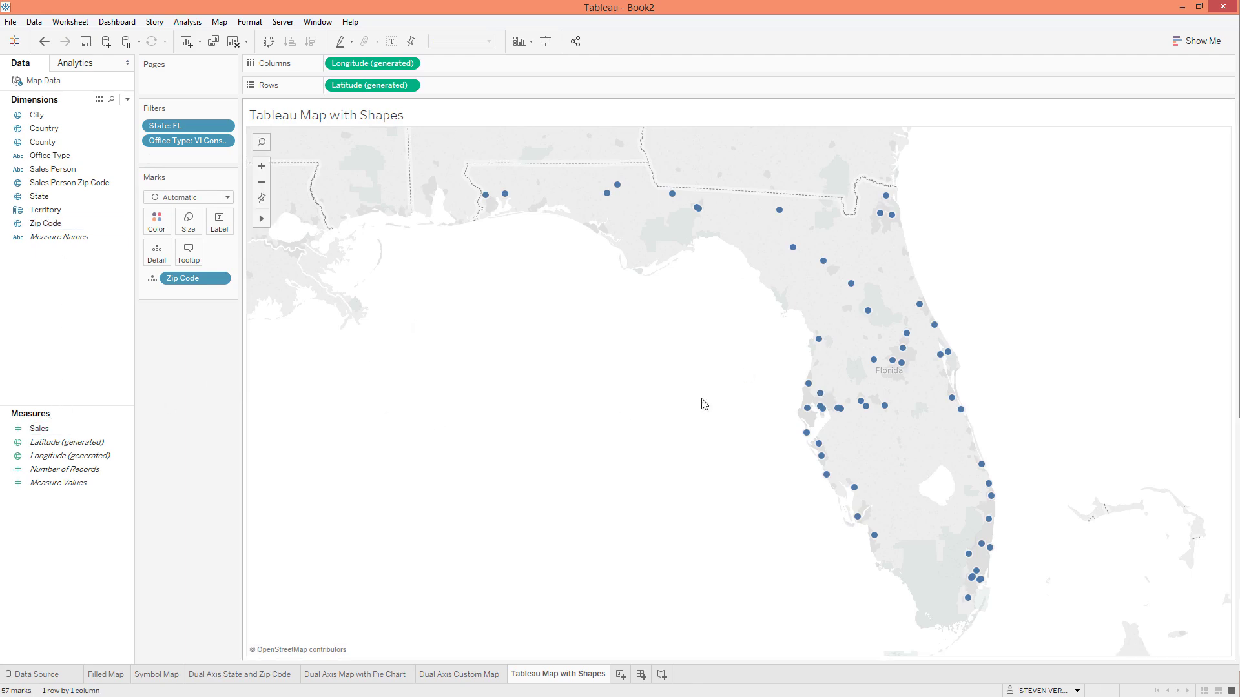
{"action": "mouse_move", "coordinate": [51, 434]}
{"action": "left_mouse_down"}
{"action": "mouse_move", "coordinate": [171, 248]}
{"action": "mouse_move", "coordinate": [157, 223]}
{"action": "left_mouse_up"}
{"action": "left_click_drag", "start_coordinate": [194, 278], "coordinate": [191, 226]}
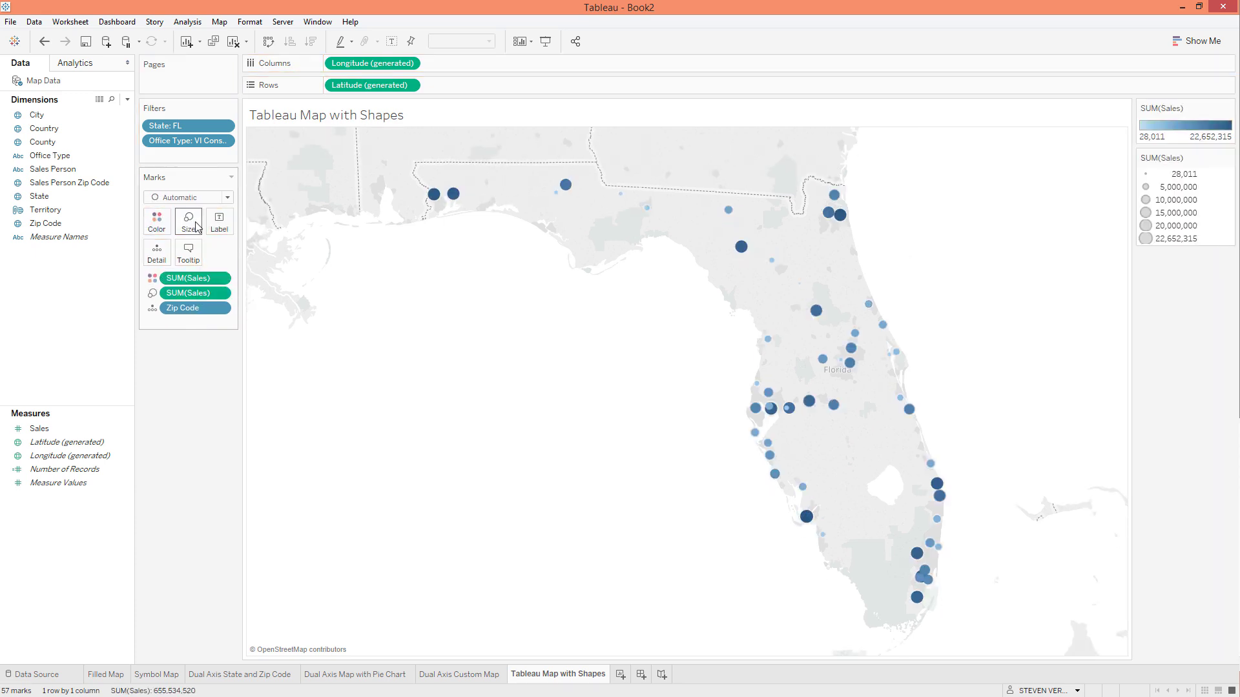
Step: Give the zip code circles a white border and reduce their size slightly
{"action": "left_click", "coordinate": [193, 197]}
{"action": "left_click", "coordinate": [259, 276]}
{"action": "left_click", "coordinate": [157, 222]}
{"action": "left_click", "coordinate": [216, 324]}
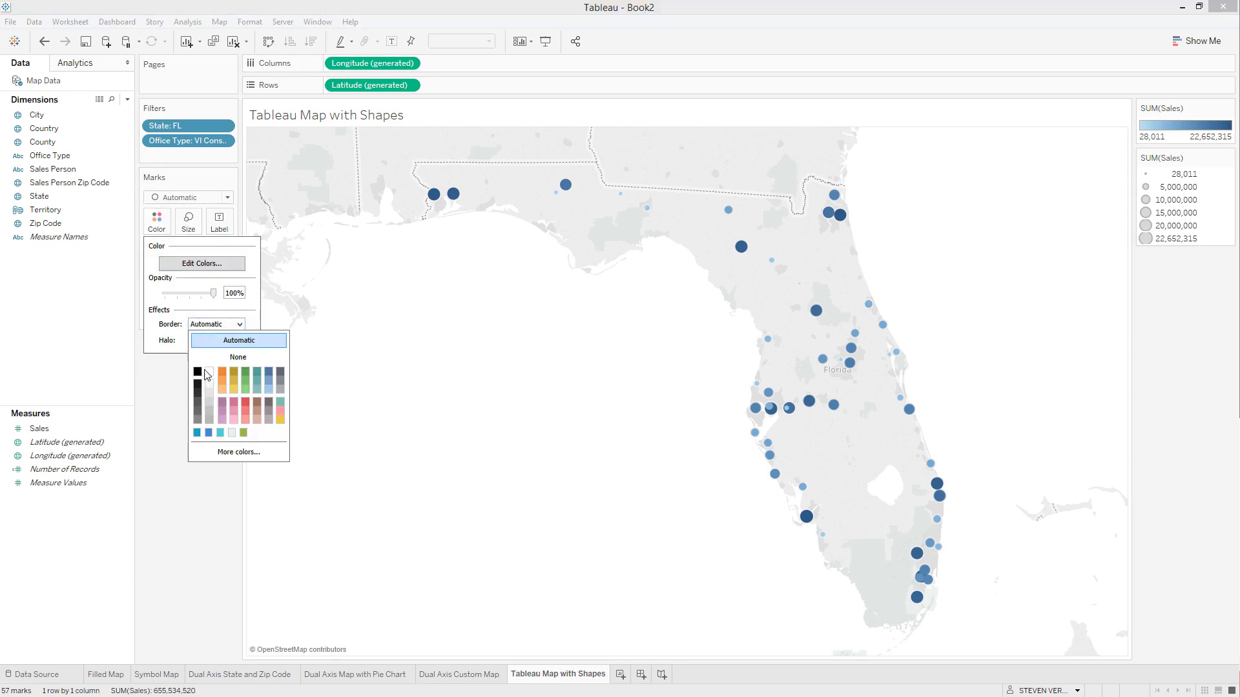
{"action": "left_click", "coordinate": [208, 372]}
{"action": "left_click", "coordinate": [291, 313]}
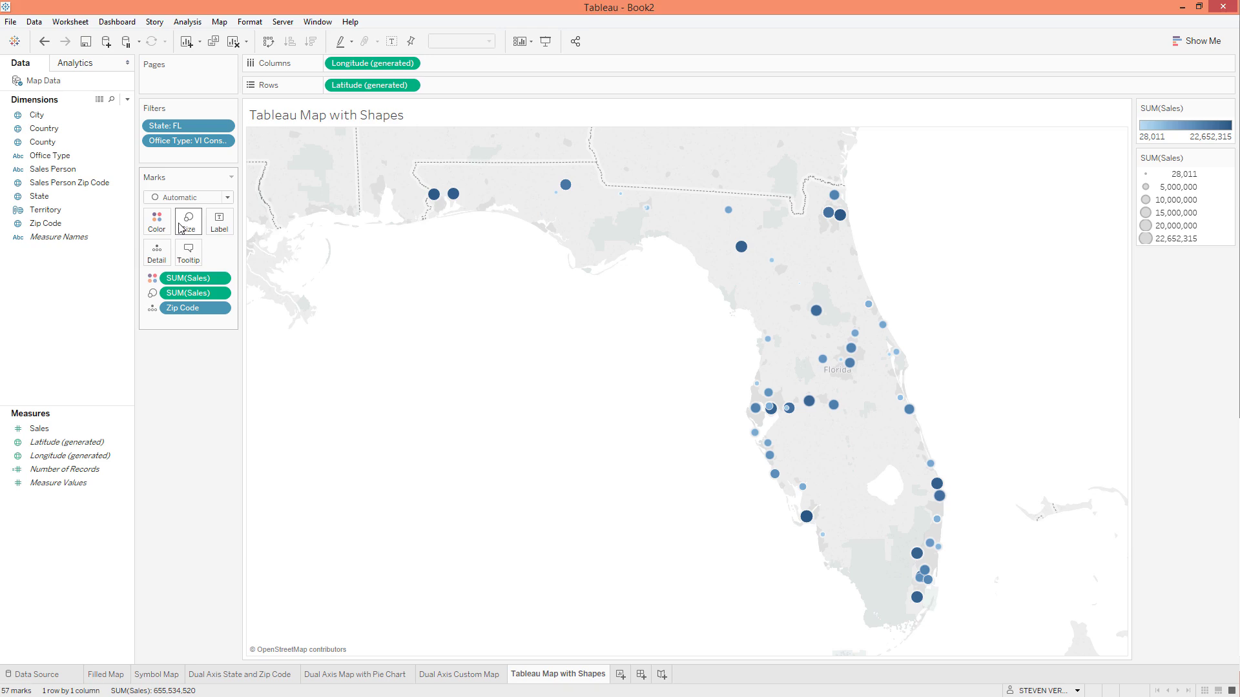
{"action": "left_click", "coordinate": [182, 226]}
{"action": "left_click_drag", "start_coordinate": [210, 255], "coordinate": [207, 255]}
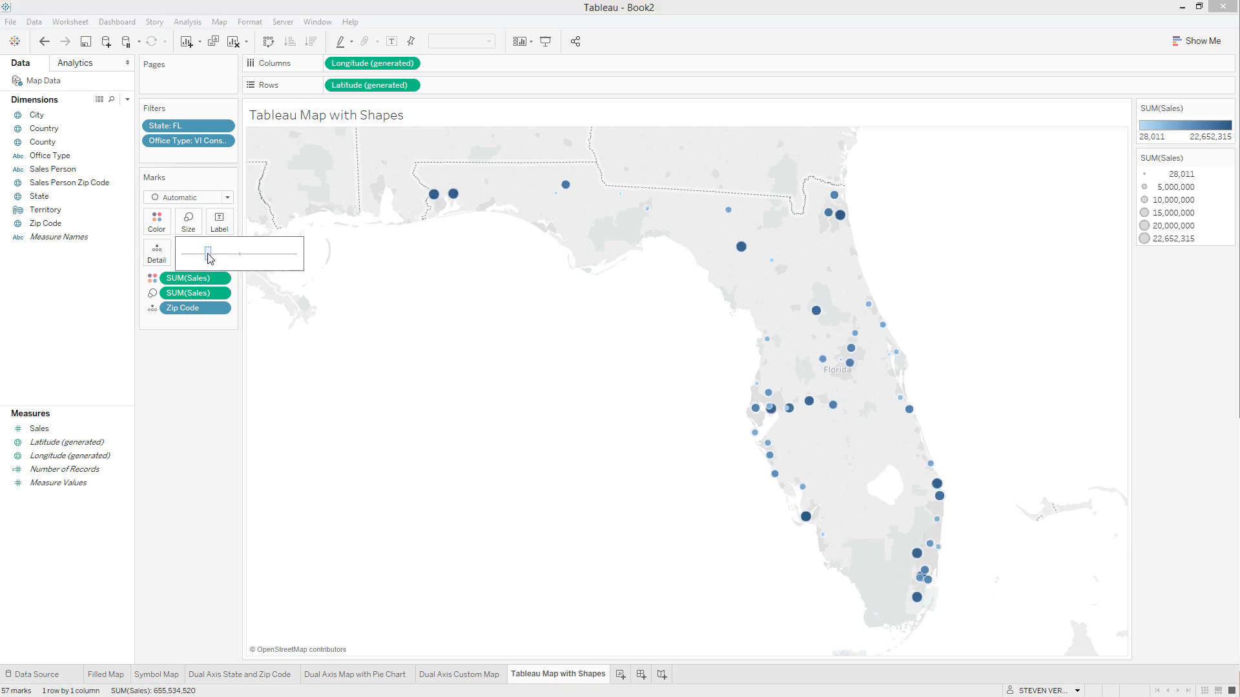
{"action": "left_click", "coordinate": [197, 371]}
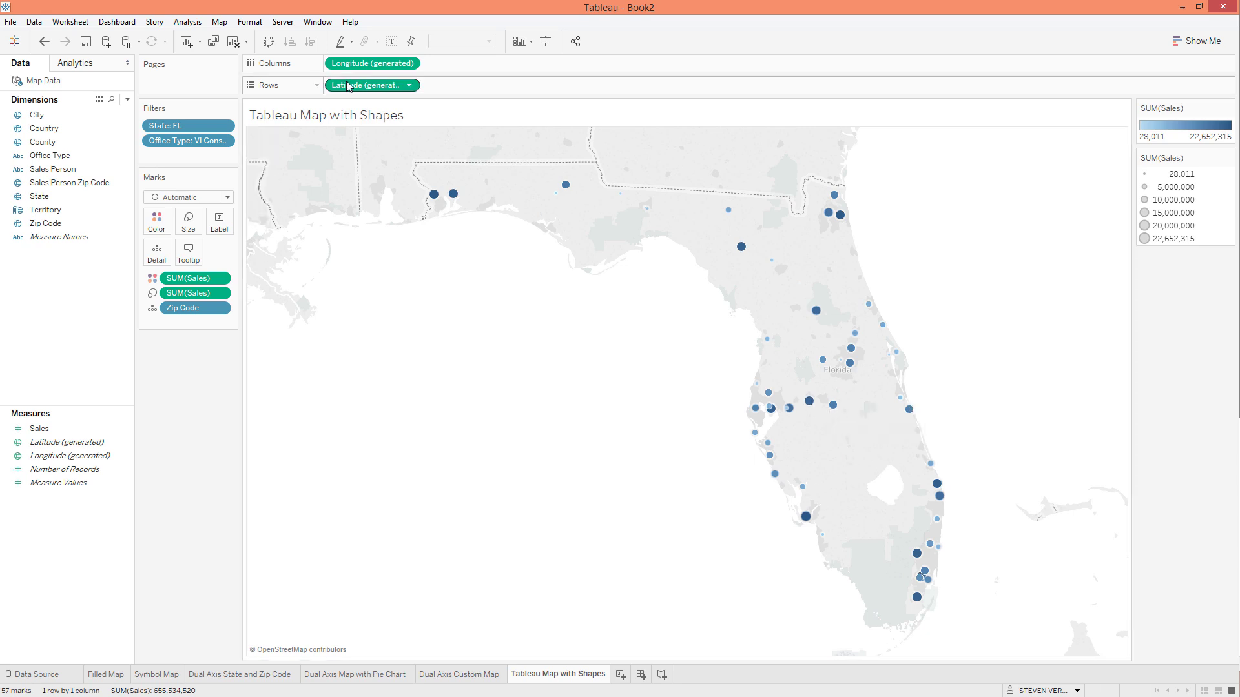
Step: Duplicate the generated Latitude in the rows and replace Zip Code with Sales Person Zip Code as the second map's detail
{"action": "left_click_drag", "start_coordinate": [364, 89], "coordinate": [448, 87]}
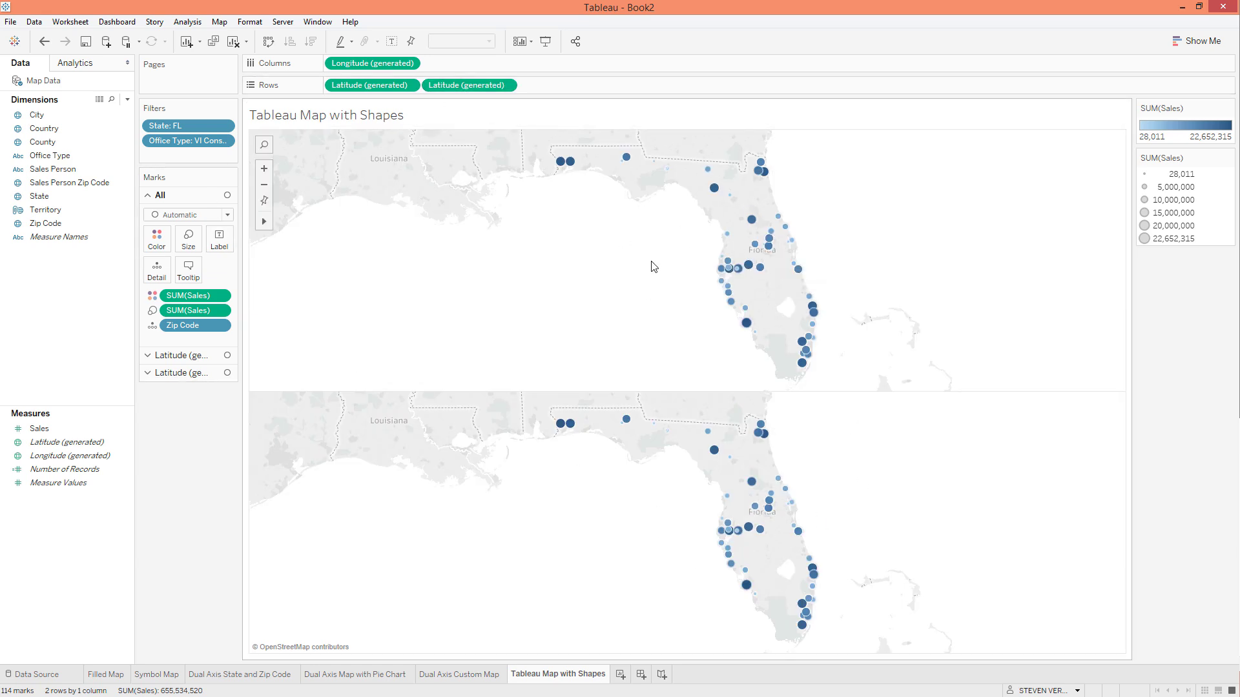
{"action": "left_click", "coordinate": [208, 373]}
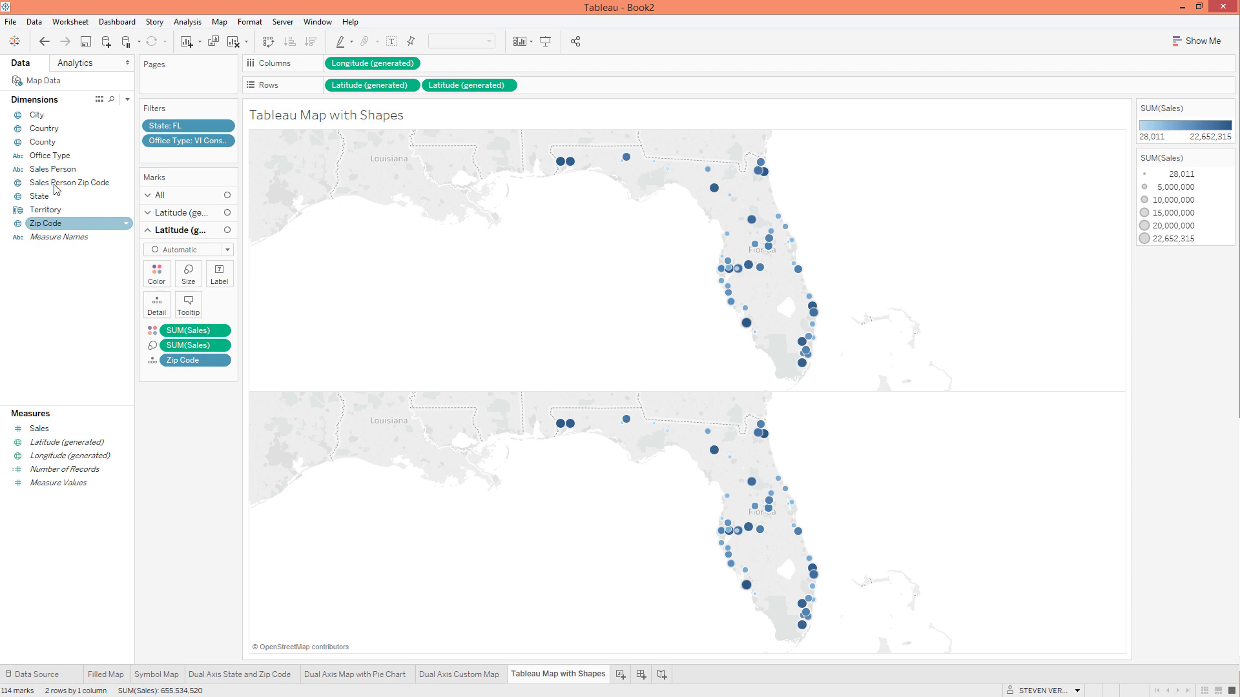
{"action": "left_click_drag", "start_coordinate": [59, 186], "coordinate": [195, 359]}
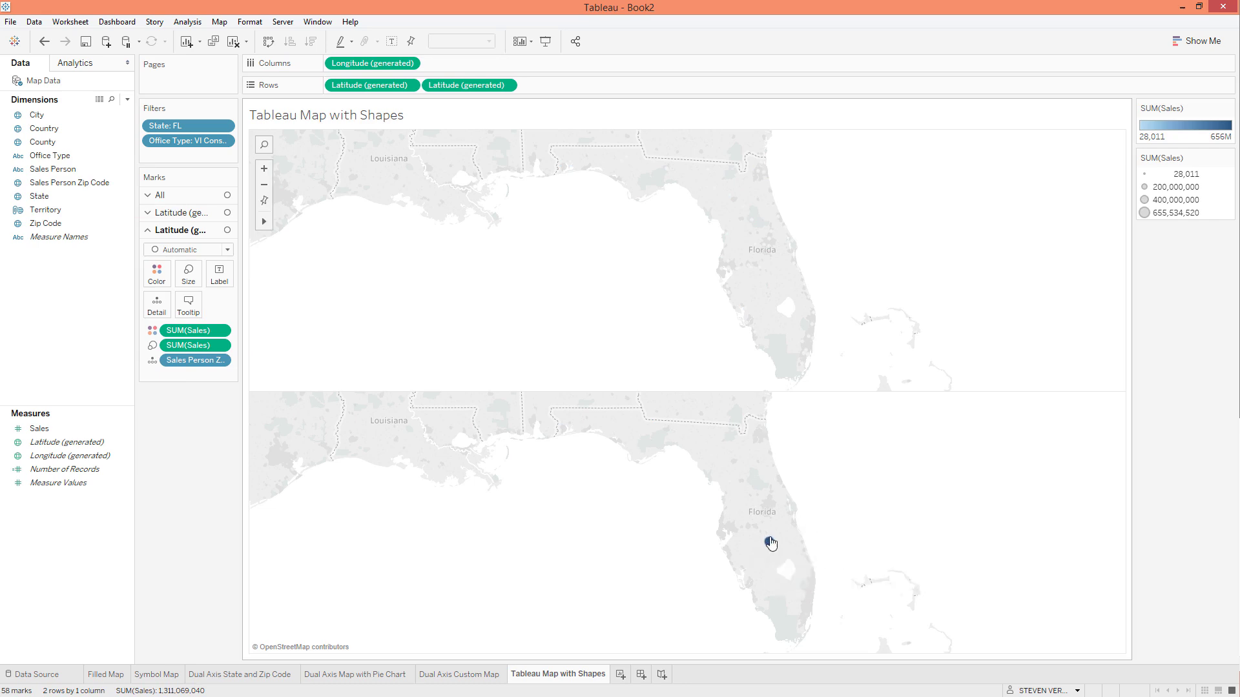
{"action": "mouse_move", "coordinate": [771, 549]}
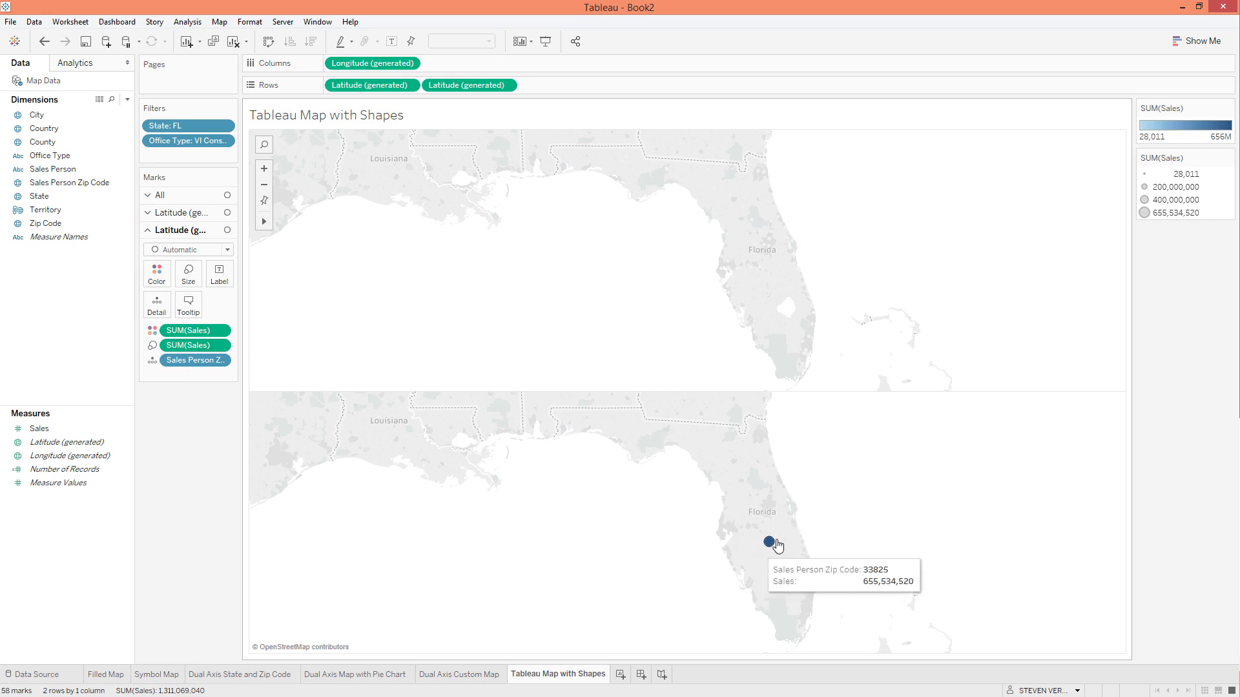
Step: Change the second map's marks to shapes and assign the orange person icon from the Custom Icons palette
{"action": "left_click", "coordinate": [179, 249]}
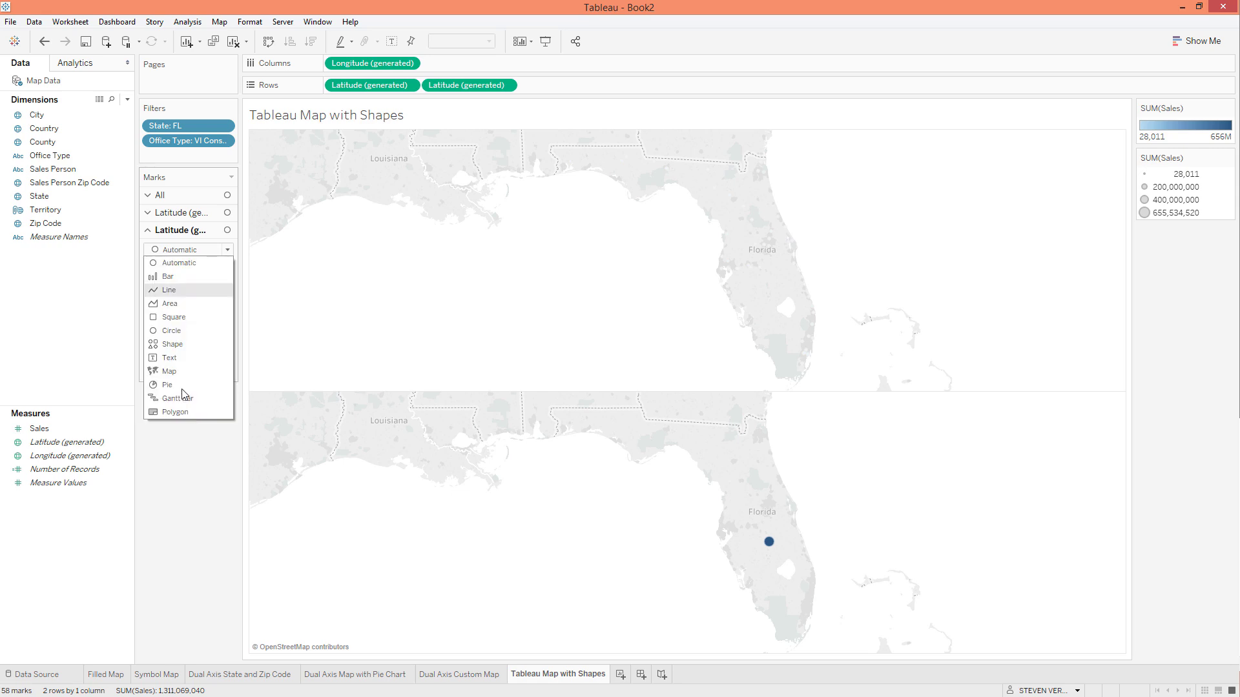
{"action": "left_click", "coordinate": [172, 344]}
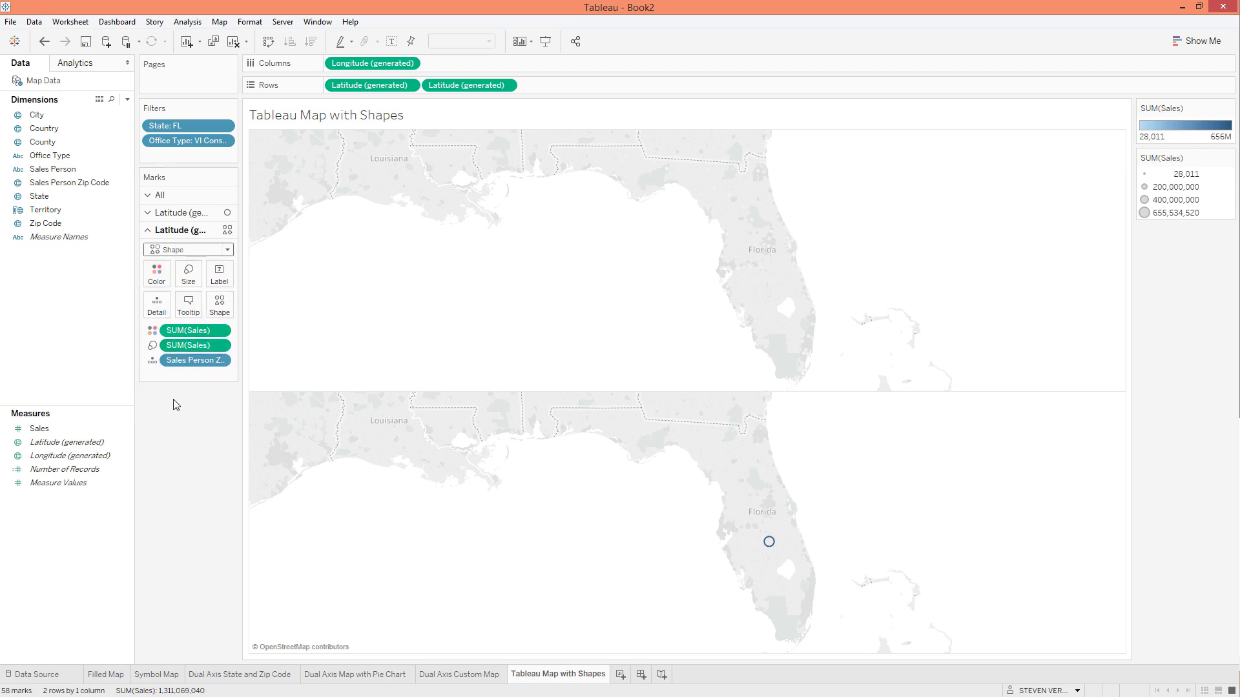
{"action": "left_click", "coordinate": [221, 308]}
{"action": "left_click", "coordinate": [244, 397]}
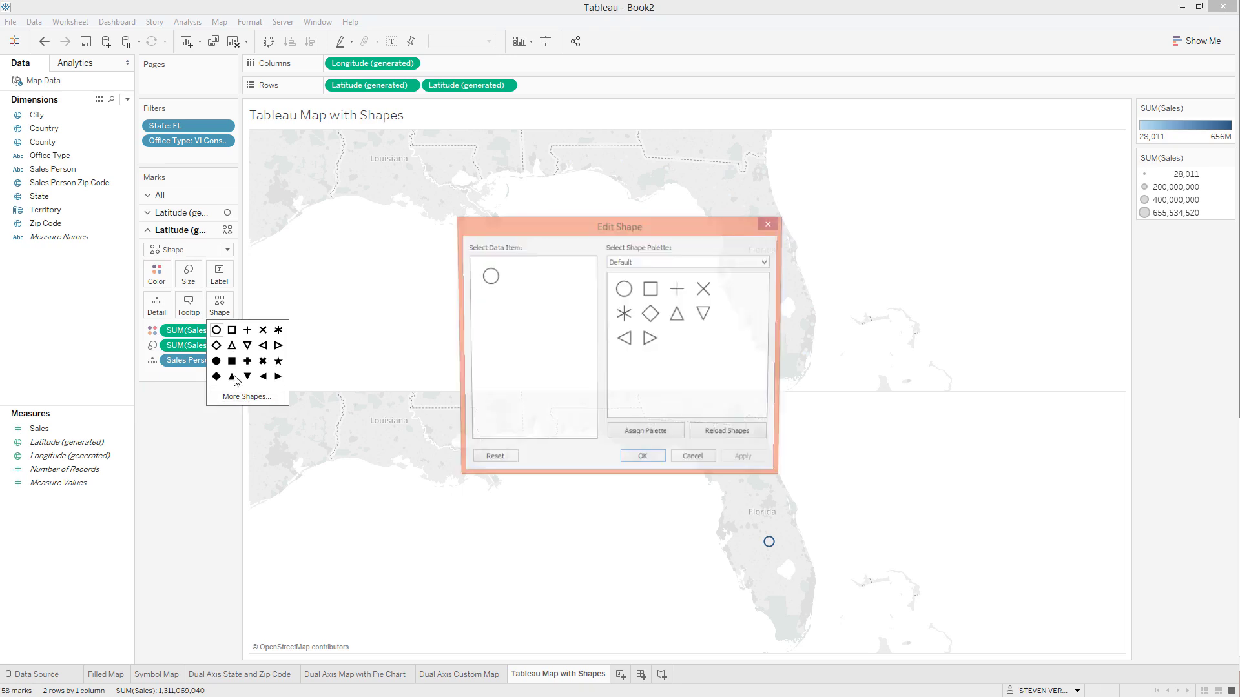
{"action": "left_click", "coordinate": [644, 264]}
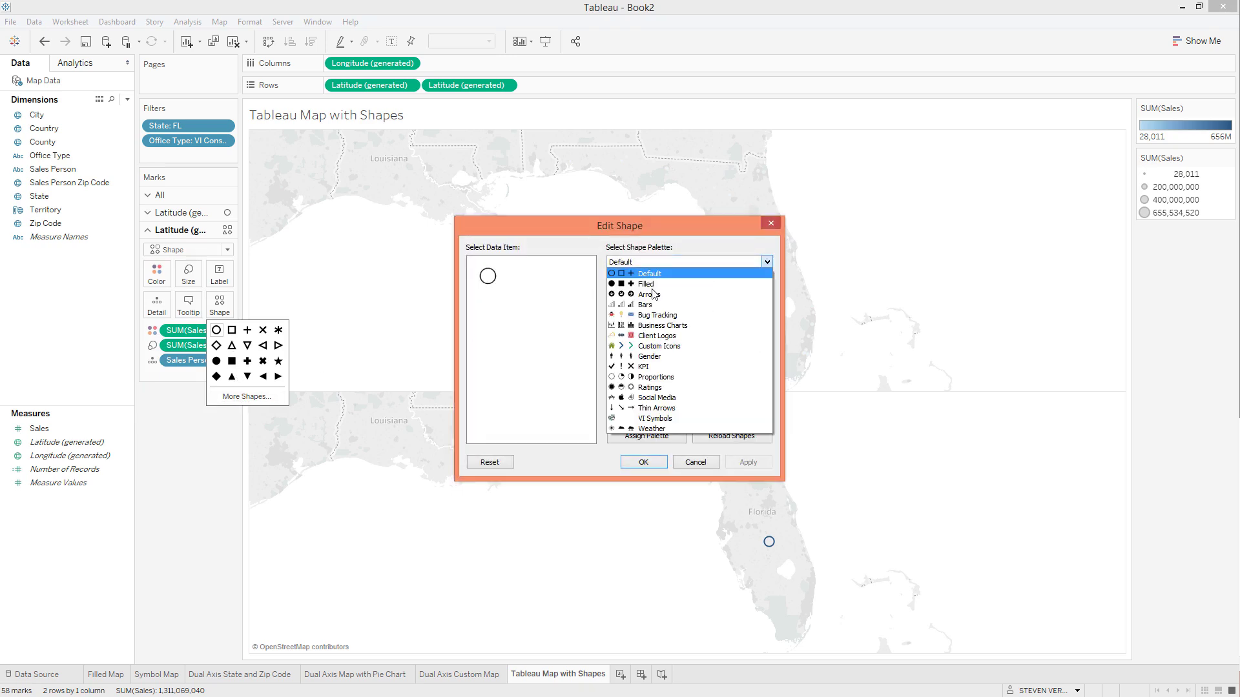
{"action": "left_click", "coordinate": [665, 346]}
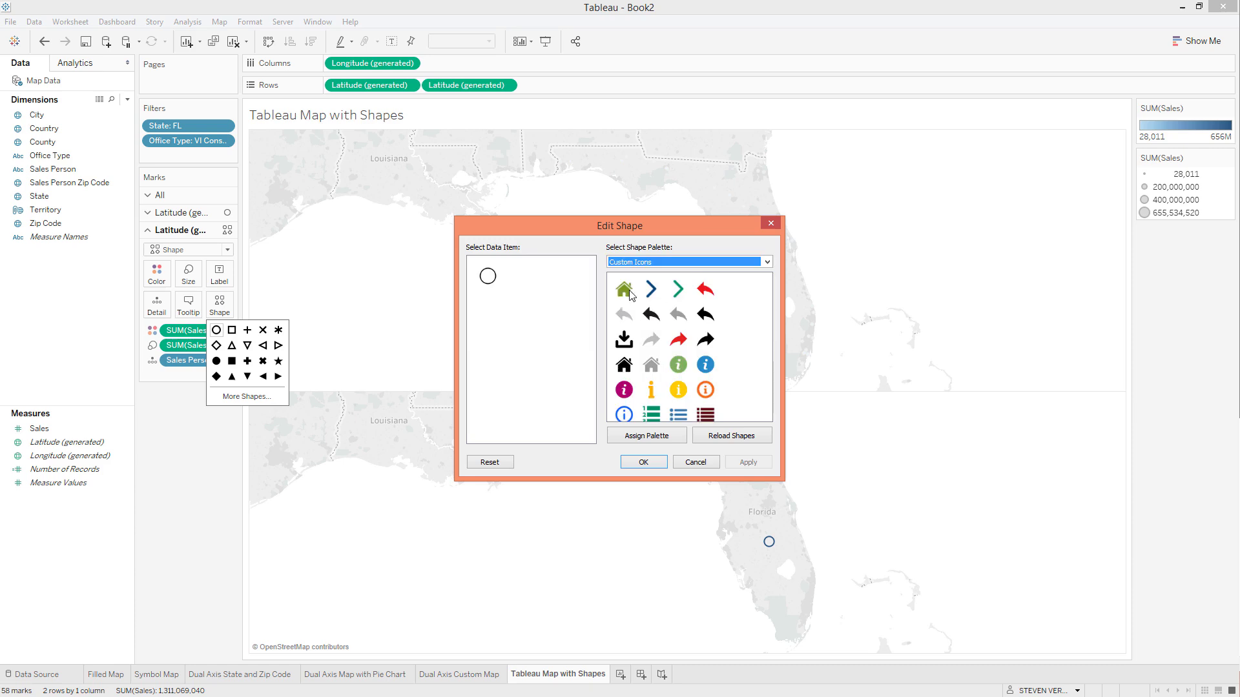
{"action": "scroll", "coordinate": [687, 348], "scroll_direction": "down", "scroll_amount": 5}
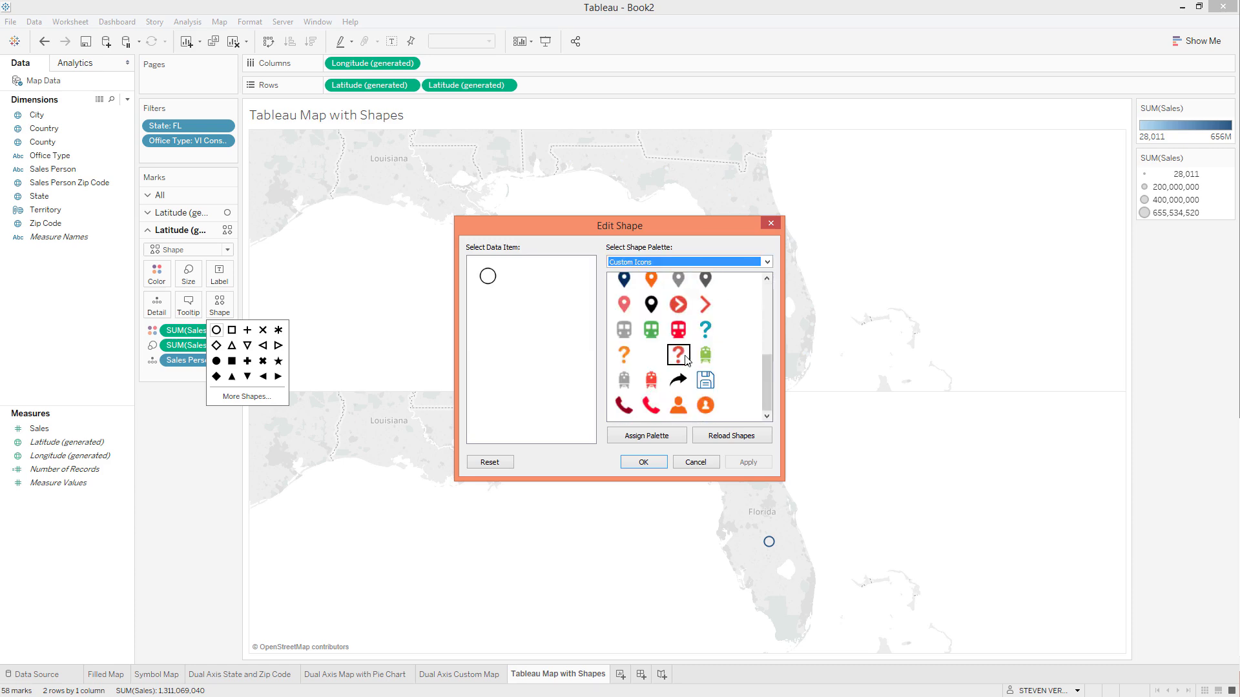
{"action": "left_click", "coordinate": [681, 407]}
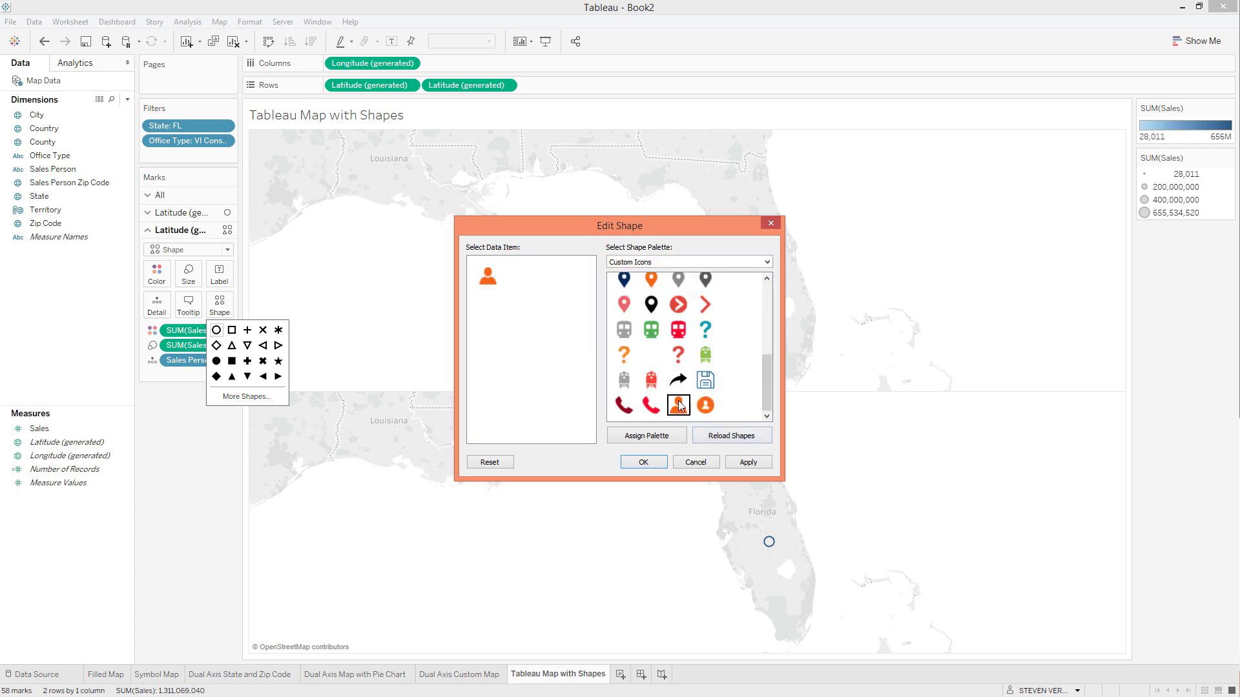
{"action": "left_click", "coordinate": [644, 462]}
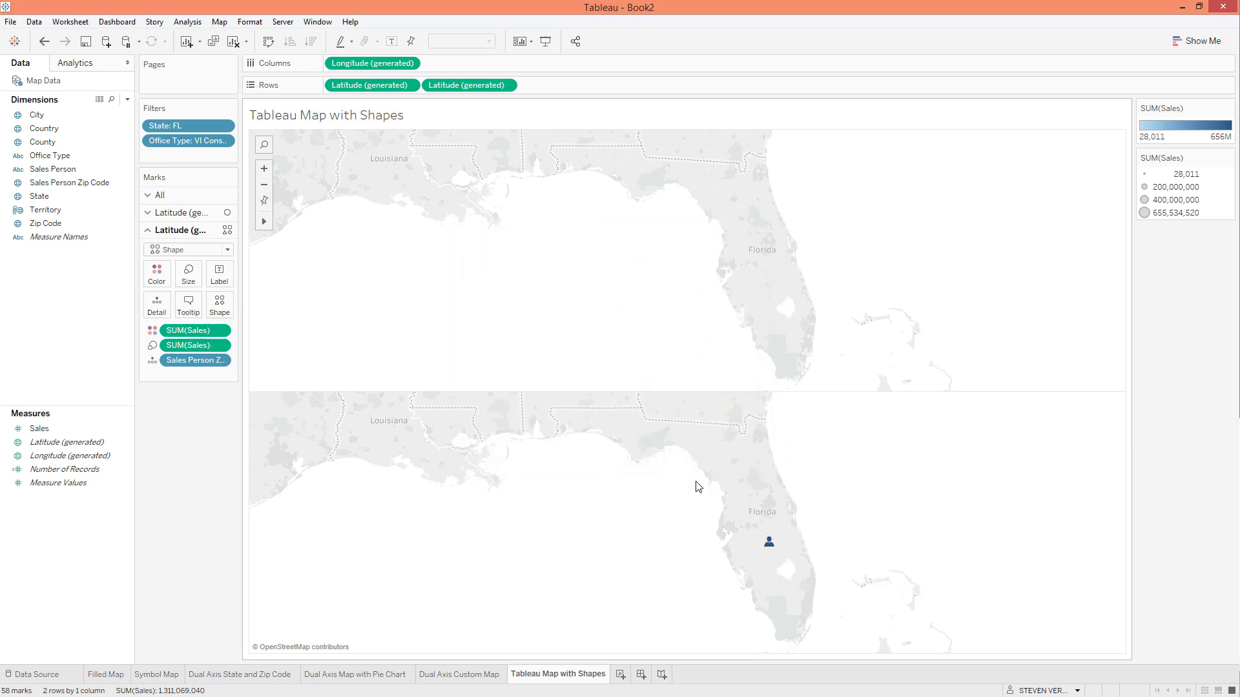
Step: Remove Sales from the second map's color and size encodings and enlarge the person icon well past the default size
{"action": "left_click_drag", "start_coordinate": [199, 330], "coordinate": [175, 433]}
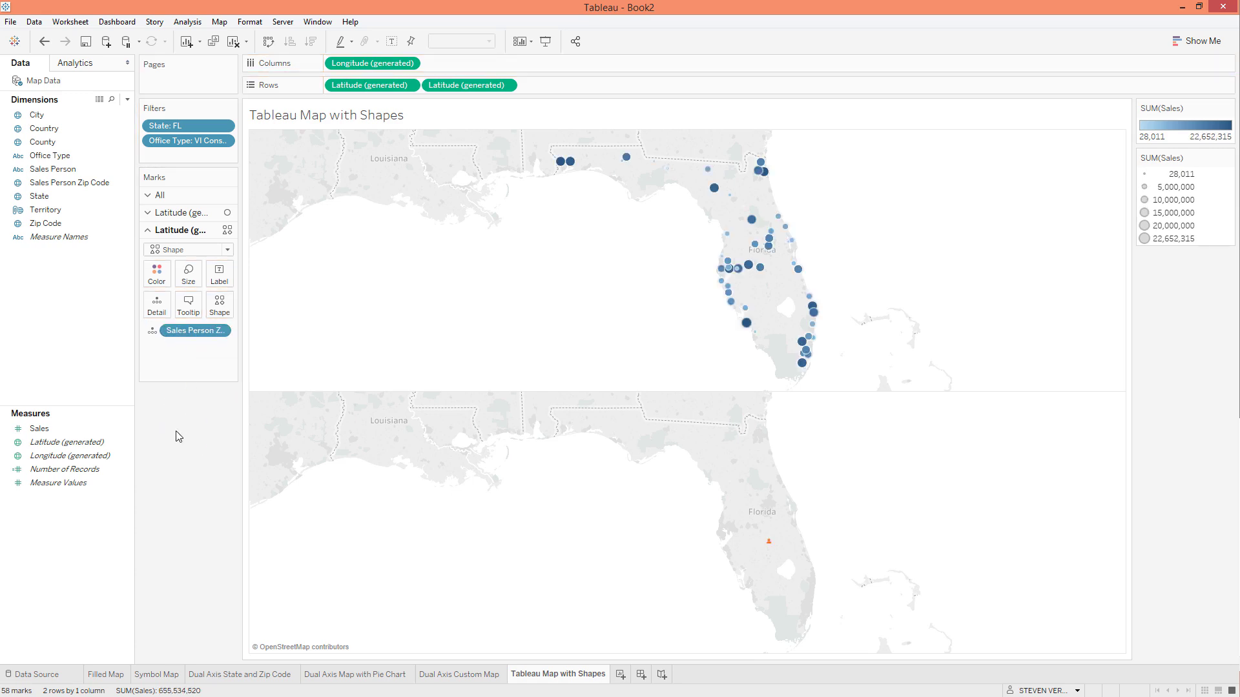
{"action": "left_click", "coordinate": [188, 274]}
{"action": "left_click_drag", "start_coordinate": [206, 306], "coordinate": [257, 310]}
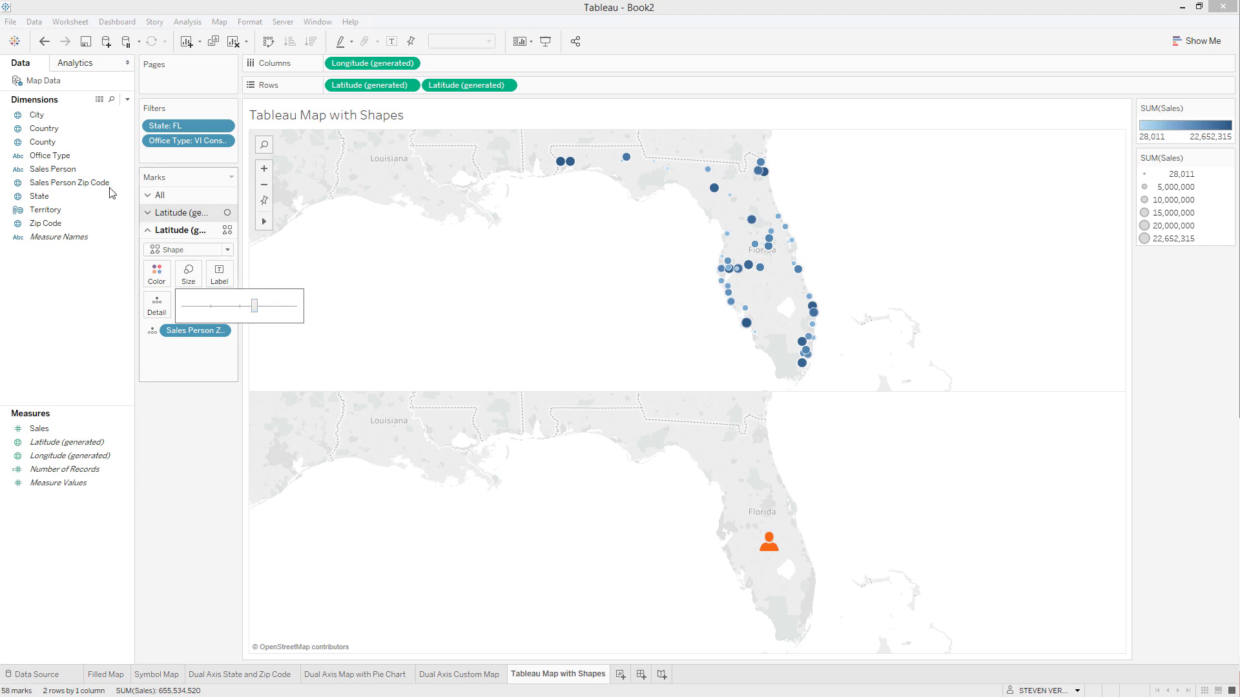
Step: Label the person icon with Sales Person and combine the two latitude maps into a dual axis
{"action": "left_click_drag", "start_coordinate": [53, 168], "coordinate": [219, 278]}
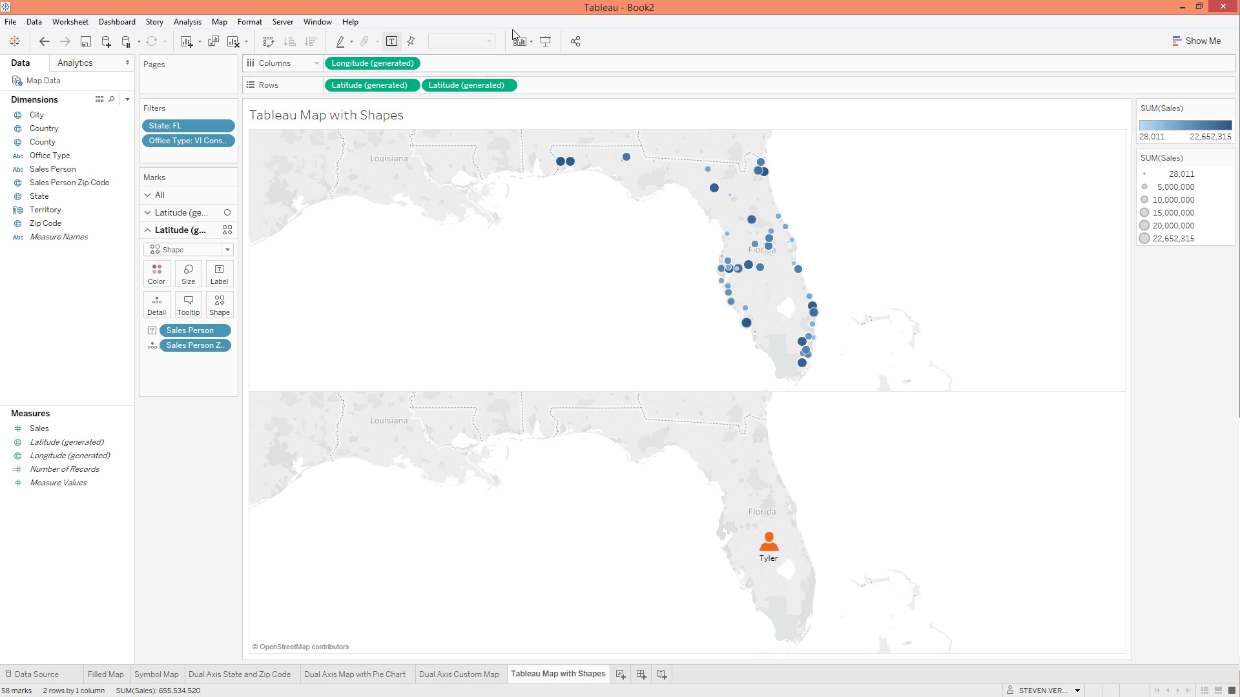
{"action": "left_click", "coordinate": [505, 85]}
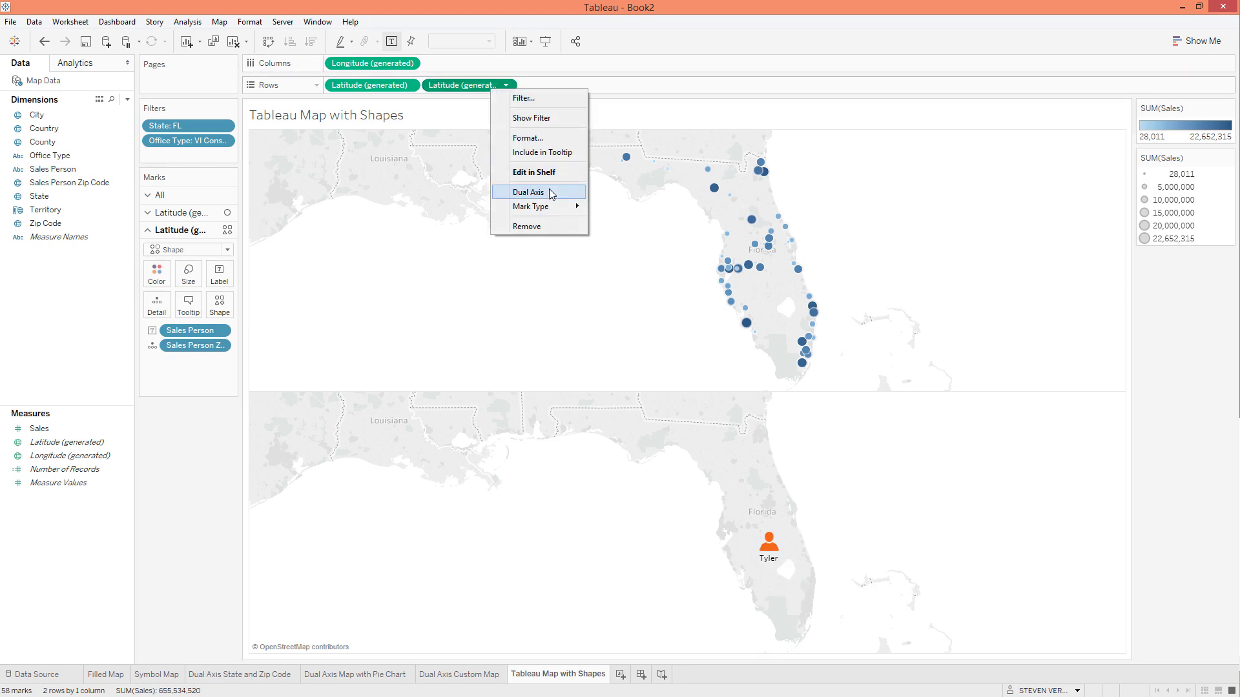
{"action": "left_click", "coordinate": [545, 191]}
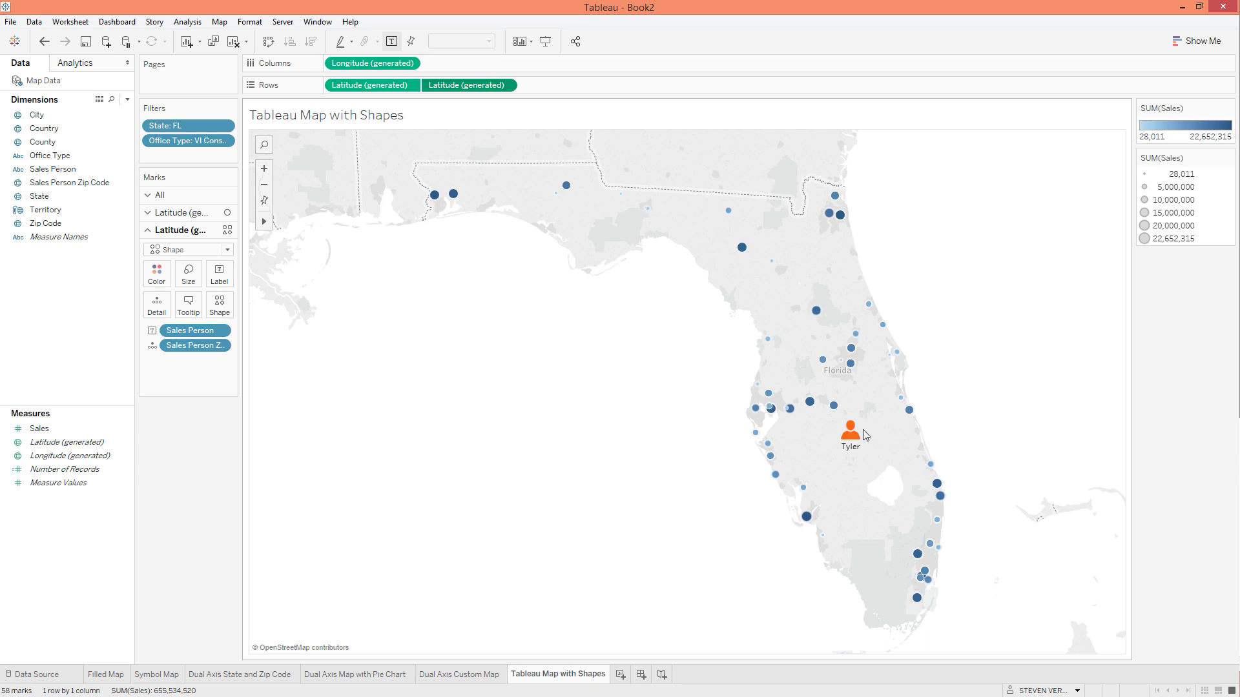
{"action": "mouse_move", "coordinate": [850, 441]}
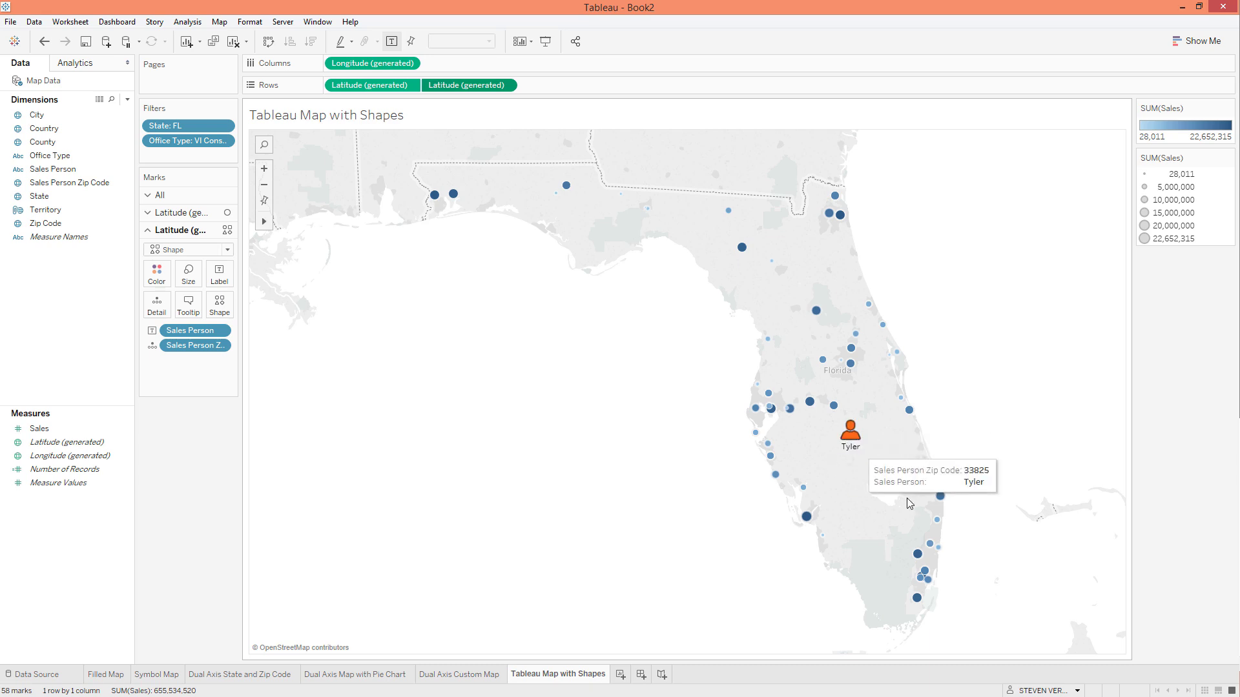